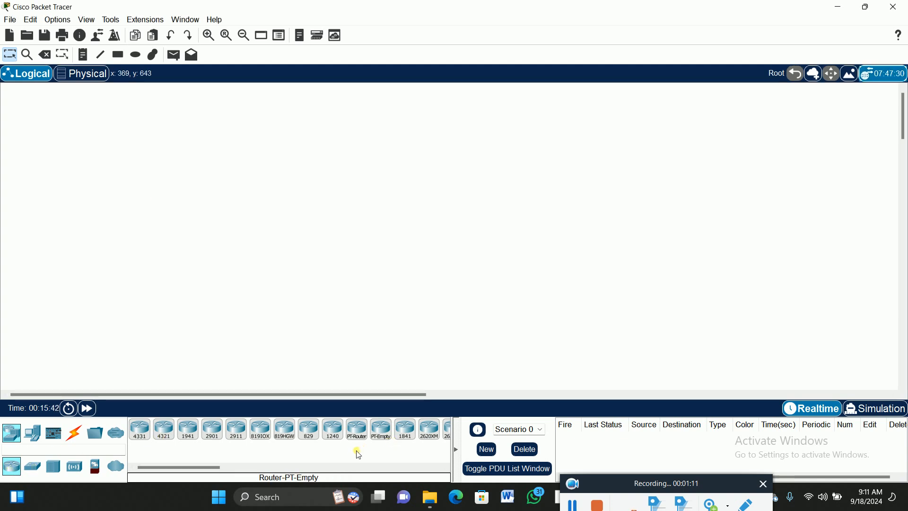
- Place two generic Server-PT devices side by side in the upper area of the workspace
{"action": "left_click", "coordinate": [37, 436]}
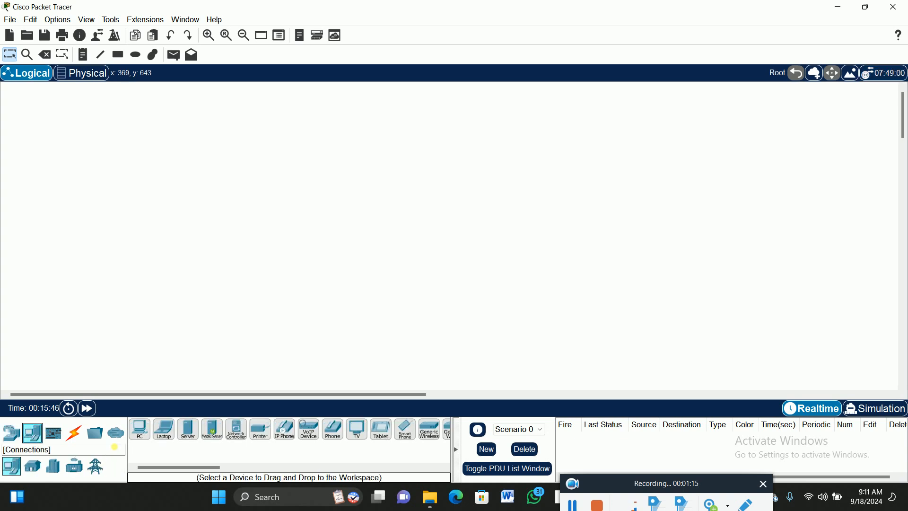
{"action": "left_click", "coordinate": [189, 429]}
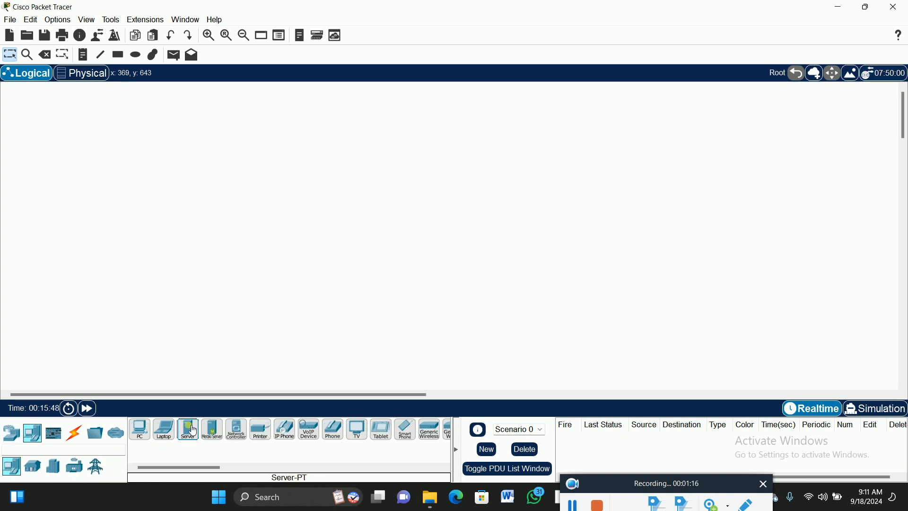
{"action": "left_click", "coordinate": [124, 164]}
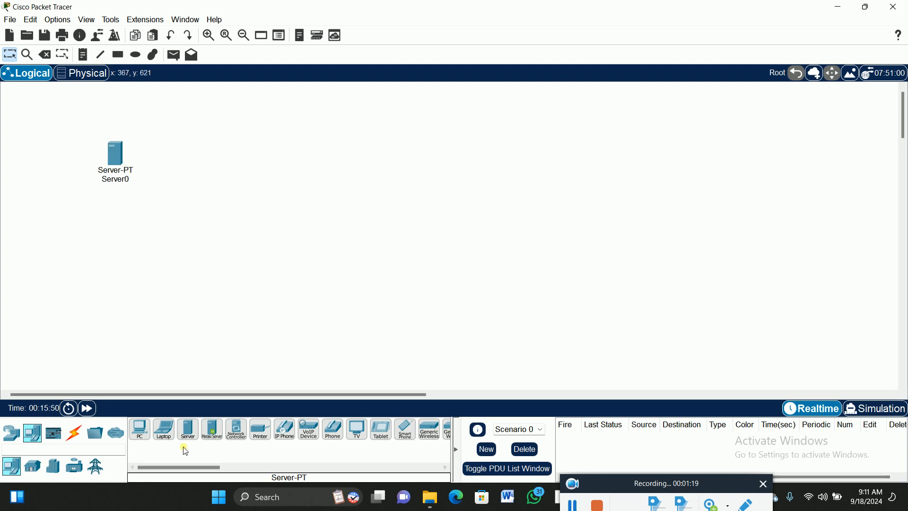
{"action": "left_click", "coordinate": [265, 164]}
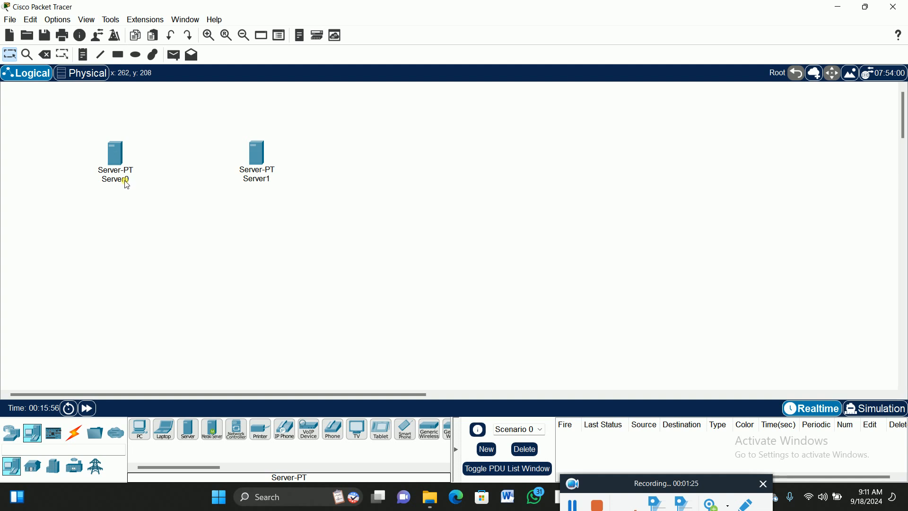
- Rename the first server as NTP-SERVER
{"action": "mouse_move", "coordinate": [126, 185]}
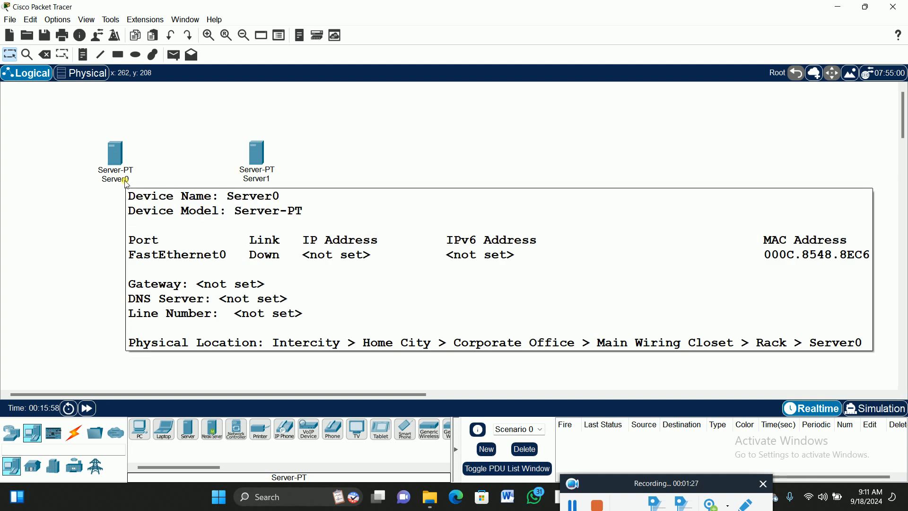
{"action": "left_click", "coordinate": [126, 184]}
{"action": "left_click_drag", "start_coordinate": [140, 182], "coordinate": [105, 176]}
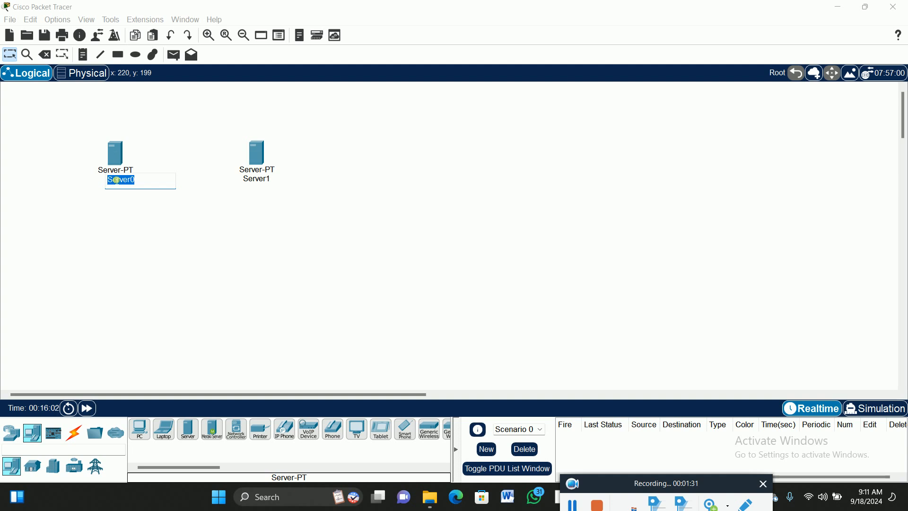
{"action": "type", "text": "NTP"}
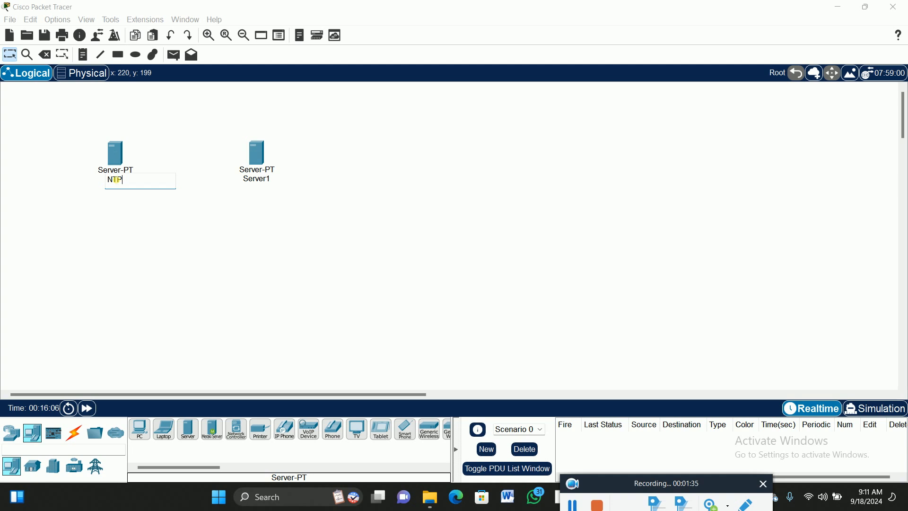
{"action": "type", "text": "-SERVER"}
- Rename the second server as SYSLOG-SERVER
{"action": "left_click", "coordinate": [259, 179]}
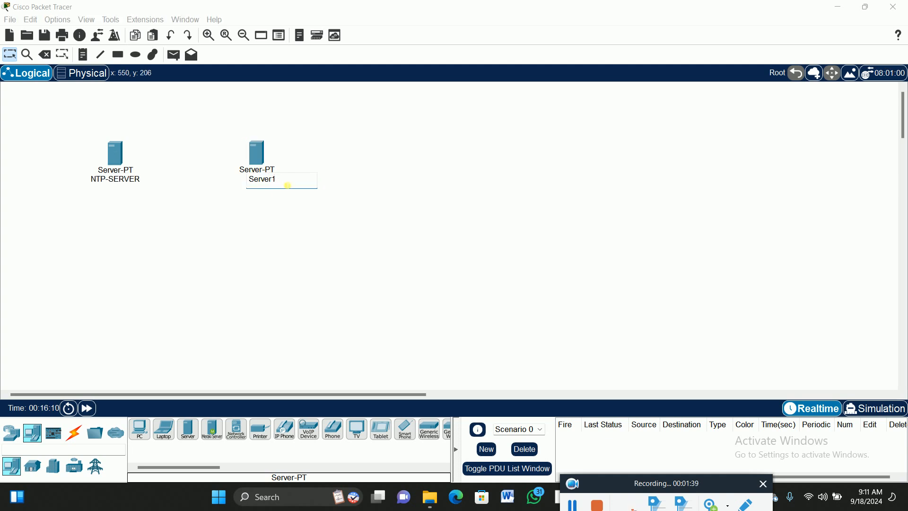
{"action": "left_click_drag", "start_coordinate": [290, 184], "coordinate": [244, 193]}
{"action": "key", "text": "BackSpace"}
{"action": "type", "text": "SYSLOG-SERVER"}
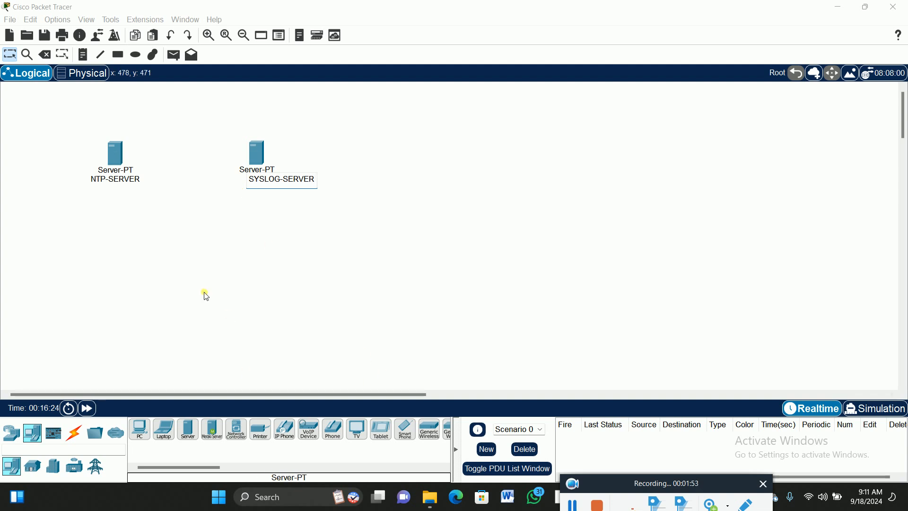
{"action": "left_click", "coordinate": [231, 271]}
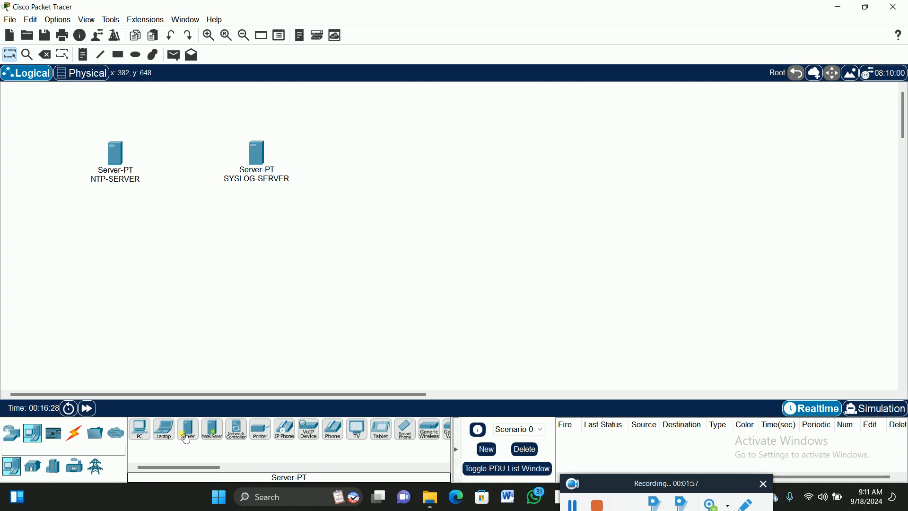
- Place a PC far to the lower right of the servers and name it BFSSH-CLIENT
{"action": "left_click", "coordinate": [145, 434]}
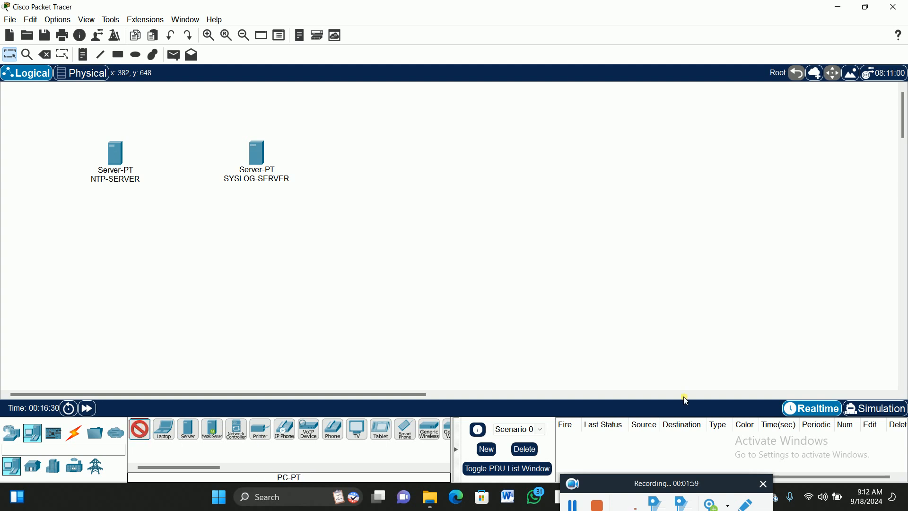
{"action": "left_click", "coordinate": [690, 293]}
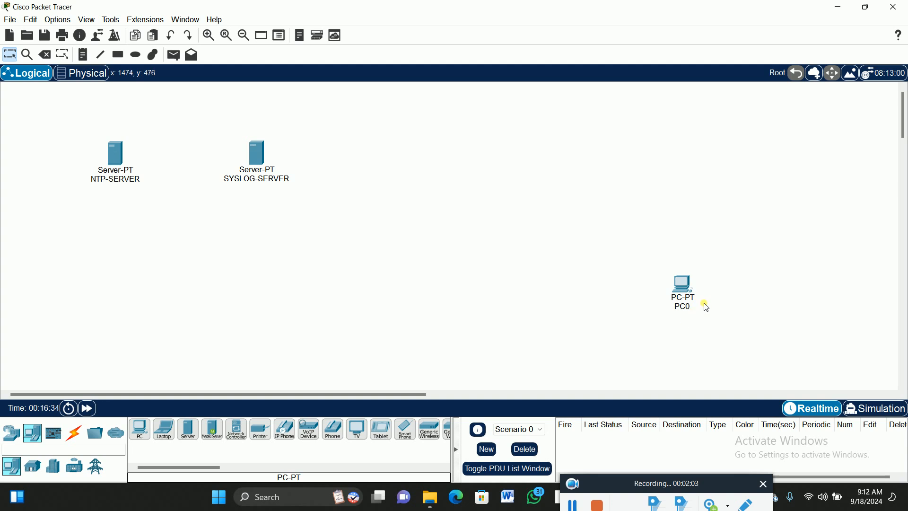
{"action": "left_click", "coordinate": [684, 306]}
{"action": "left_click_drag", "start_coordinate": [694, 308], "coordinate": [632, 314]}
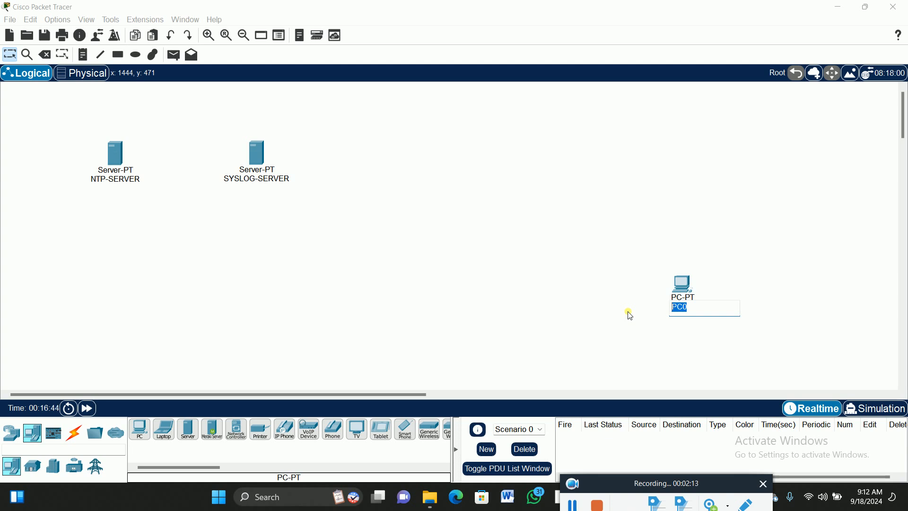
{"action": "type", "text": "BFSSH-CLIENT"}
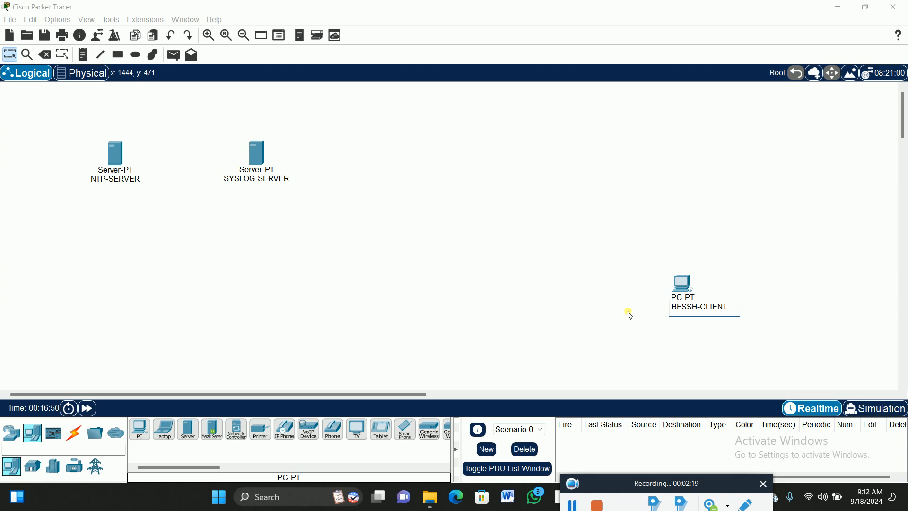
- Add the prefix BF to both server names so they read BFNTP-SERVER and BFSYSLOG-SERVER
{"action": "left_click", "coordinate": [93, 179]}
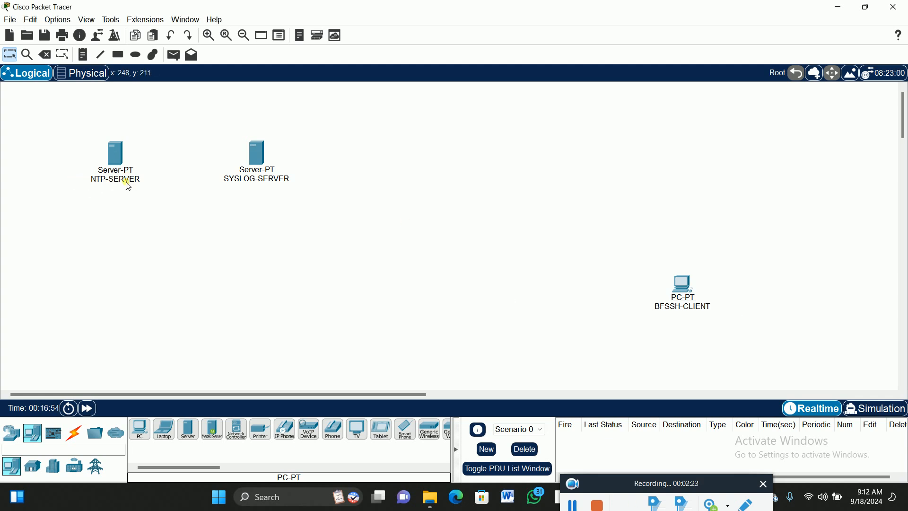
{"action": "left_click", "coordinate": [107, 183]}
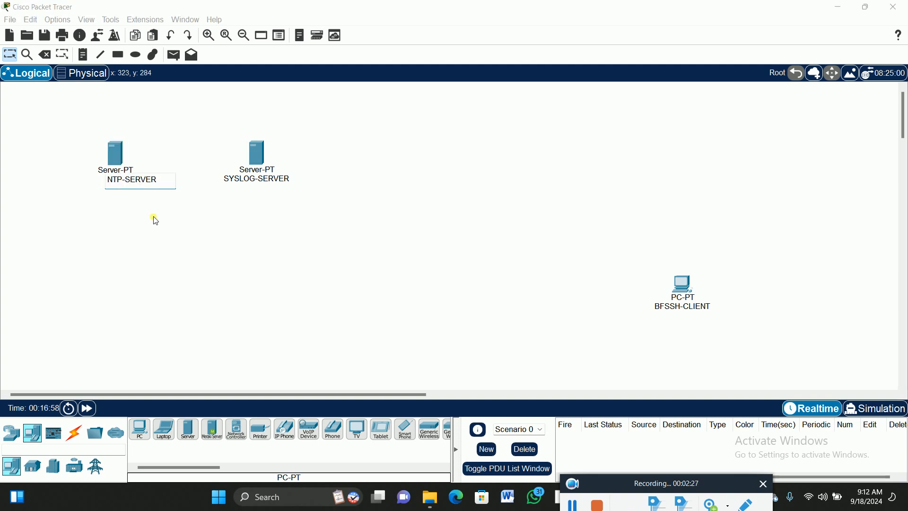
{"action": "type", "text": "BF"}
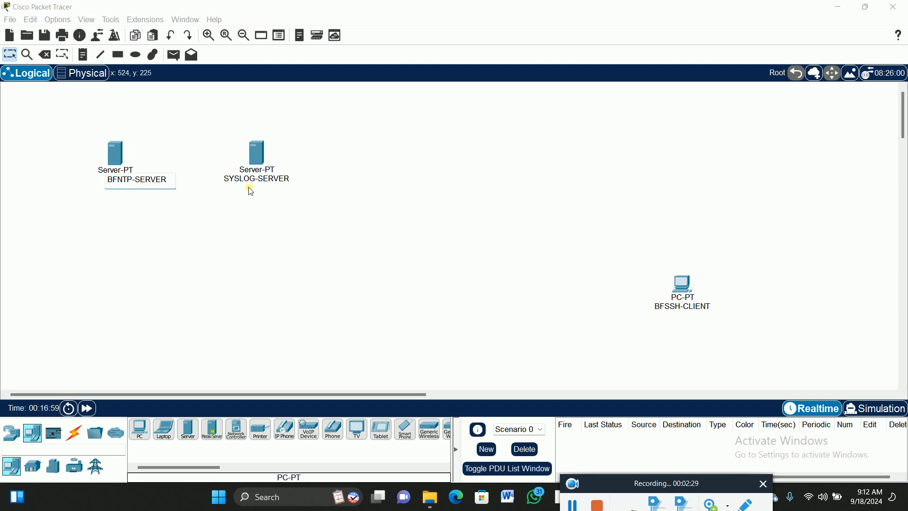
{"action": "left_click", "coordinate": [229, 182]}
{"action": "left_click", "coordinate": [236, 181]}
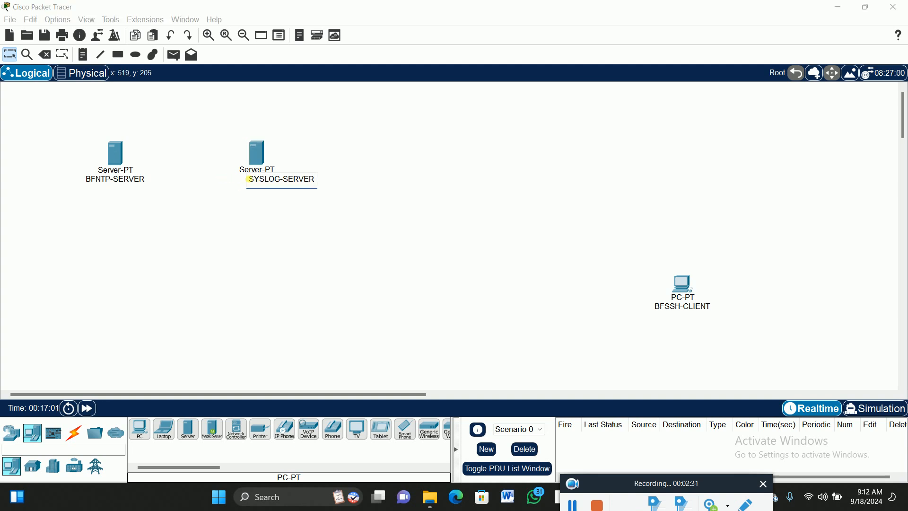
{"action": "type", "text": "BF"}
{"action": "left_click", "coordinate": [172, 140]}
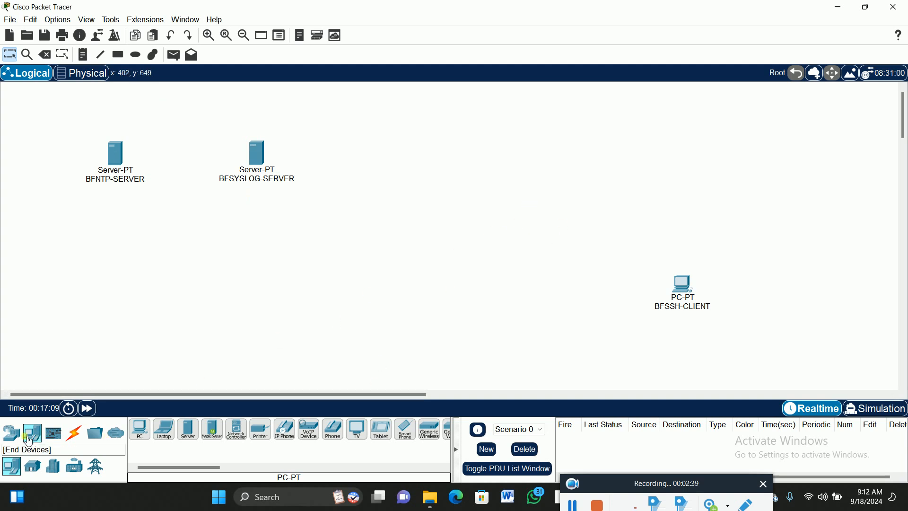
- Place a 2960 switch below and between the two servers
{"action": "left_click", "coordinate": [11, 432]}
{"action": "left_click", "coordinate": [34, 468]}
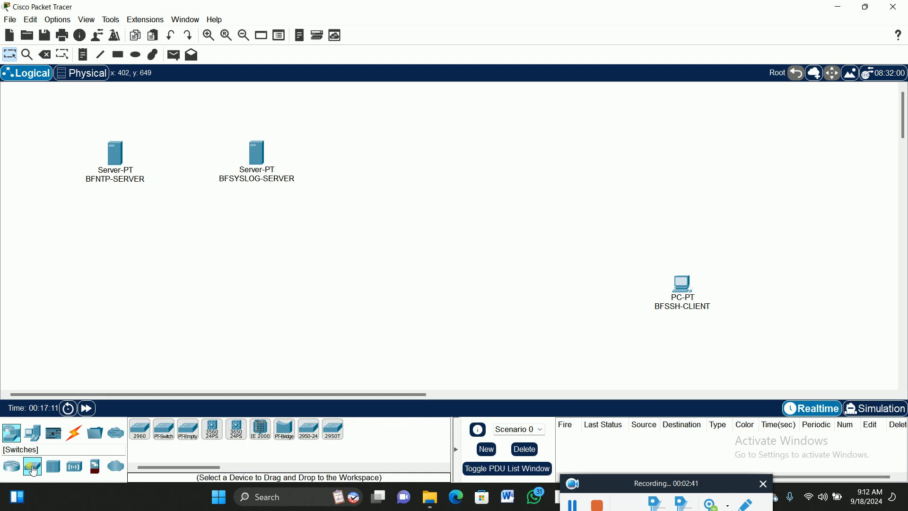
{"action": "left_click", "coordinate": [140, 429]}
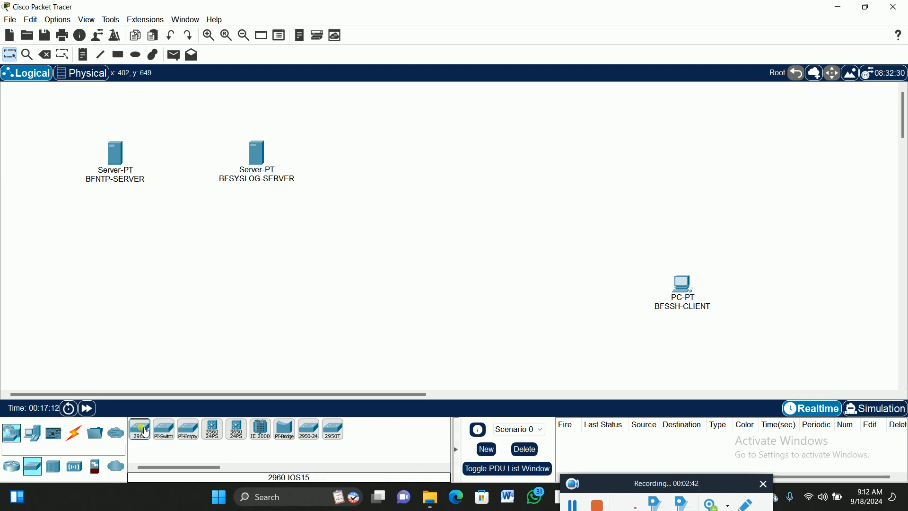
{"action": "left_click", "coordinate": [180, 239]}
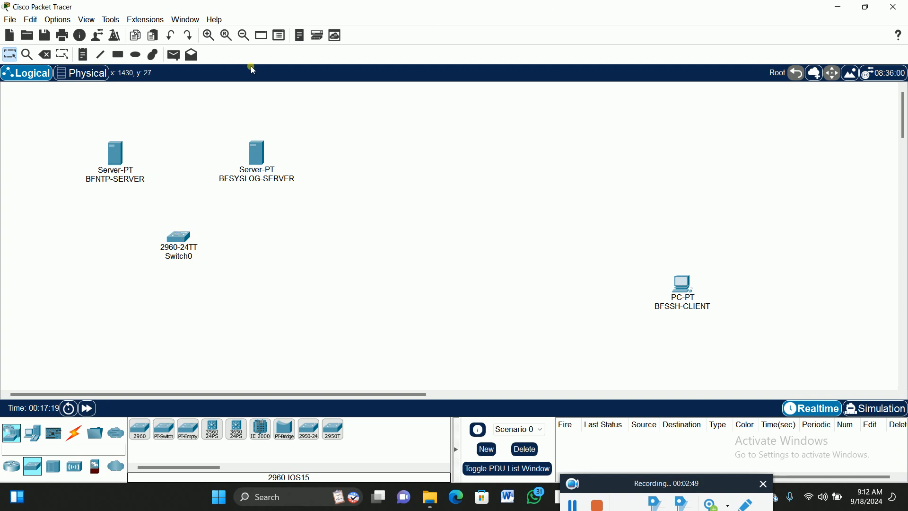
- Rename the switch below the servers as BFSW1
{"action": "left_click", "coordinate": [208, 35]}
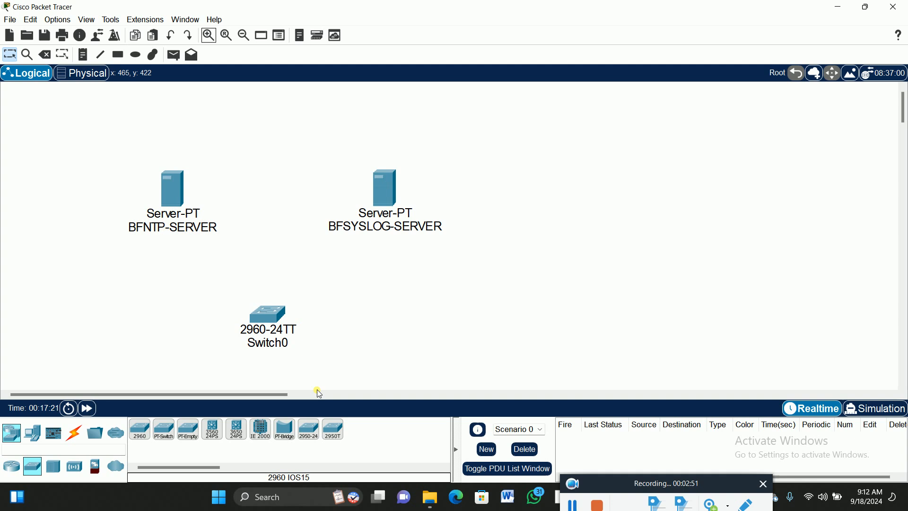
{"action": "left_click_drag", "start_coordinate": [285, 395], "coordinate": [311, 394]}
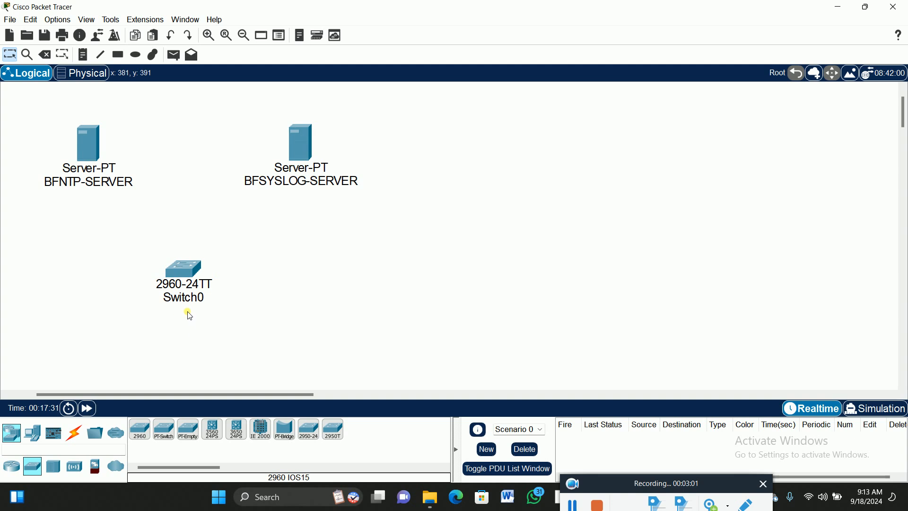
{"action": "left_click", "coordinate": [207, 299]}
{"action": "left_click_drag", "start_coordinate": [208, 301], "coordinate": [172, 297]}
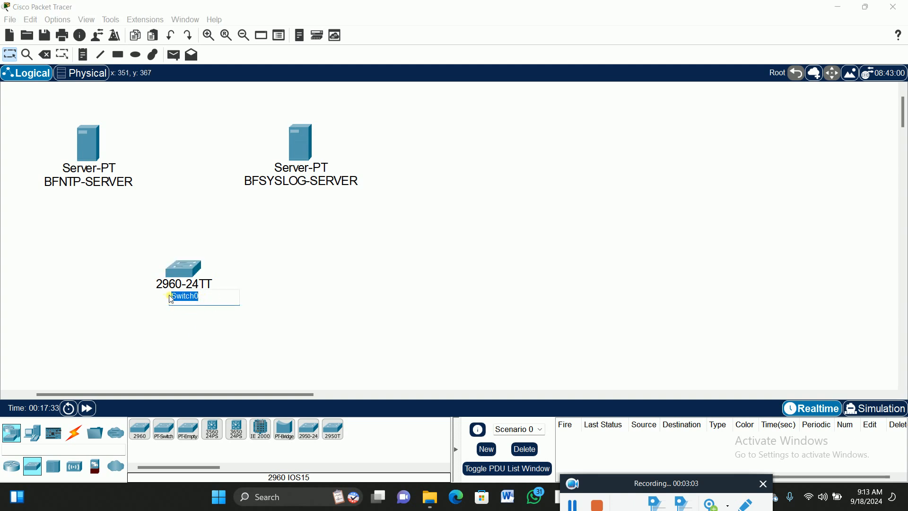
{"action": "type", "text": "BFSW1"}
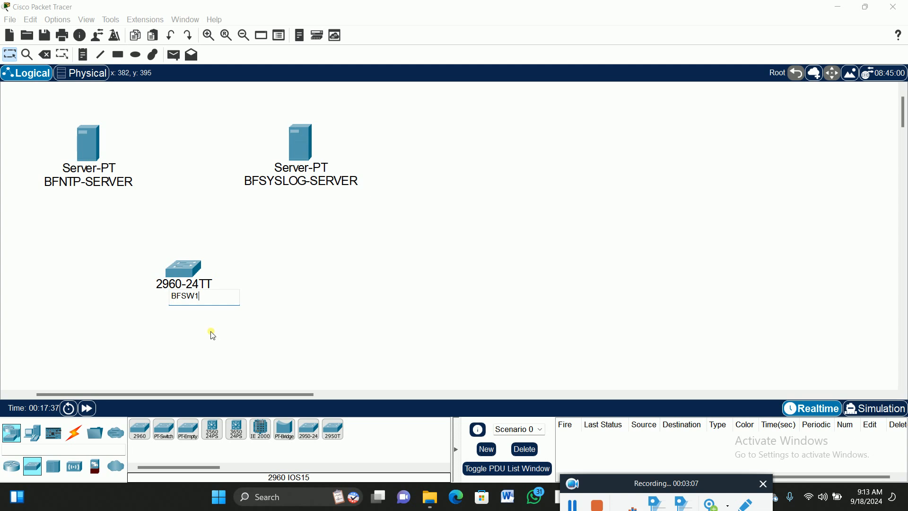
- Place a second 2960 switch to the left of BFSSH-CLIENT and move that PC closer to the switch
{"action": "left_click", "coordinate": [140, 430]}
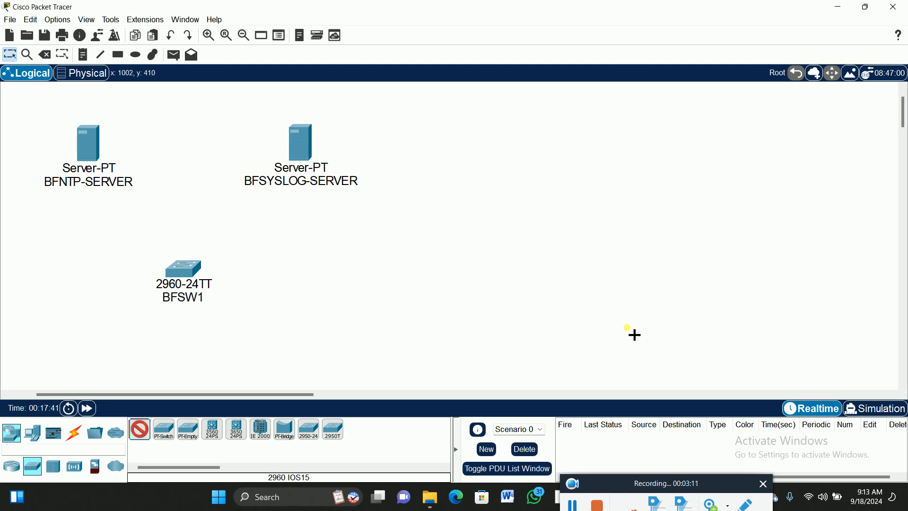
{"action": "left_click", "coordinate": [643, 326]}
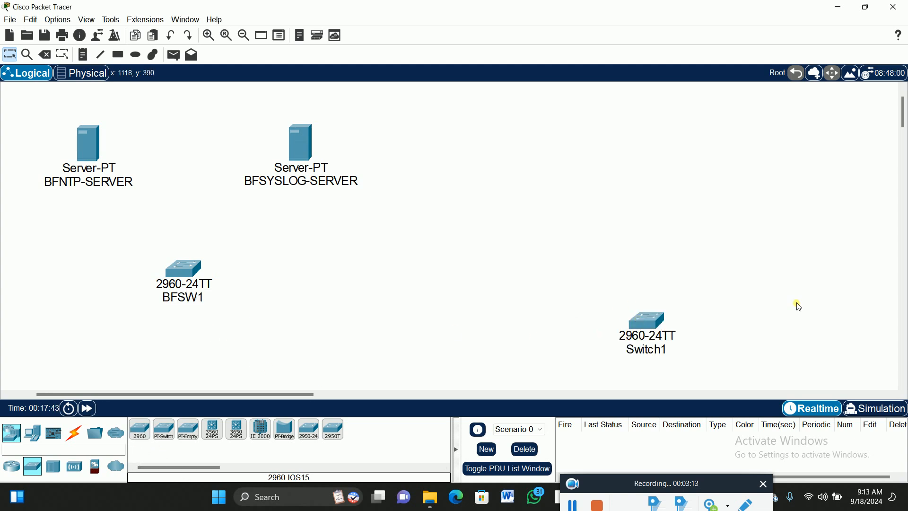
{"action": "scroll", "coordinate": [831, 298], "scroll_direction": "down", "scroll_amount": 3}
{"action": "left_click_drag", "start_coordinate": [294, 394], "coordinate": [348, 394]}
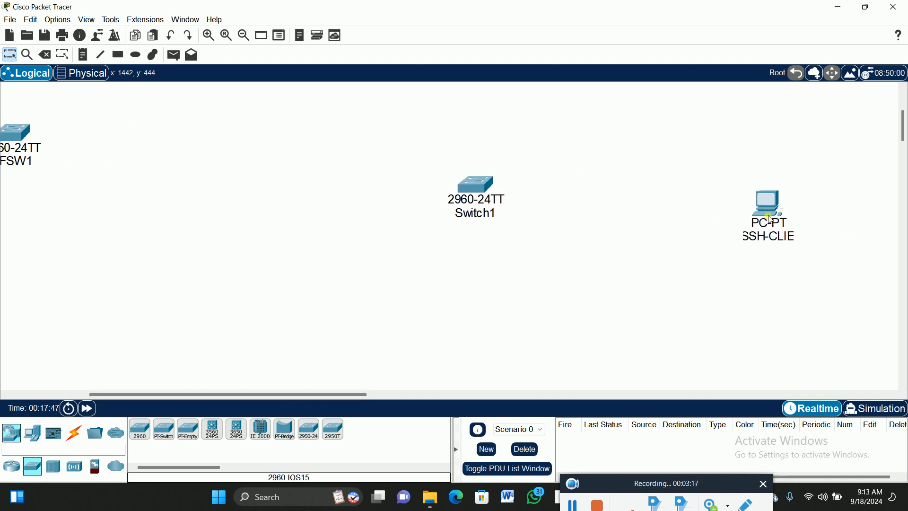
{"action": "left_click_drag", "start_coordinate": [753, 206], "coordinate": [683, 188]}
{"action": "left_click_drag", "start_coordinate": [334, 394], "coordinate": [281, 398]}
{"action": "scroll", "coordinate": [491, 270], "scroll_direction": "up", "scroll_amount": 2}
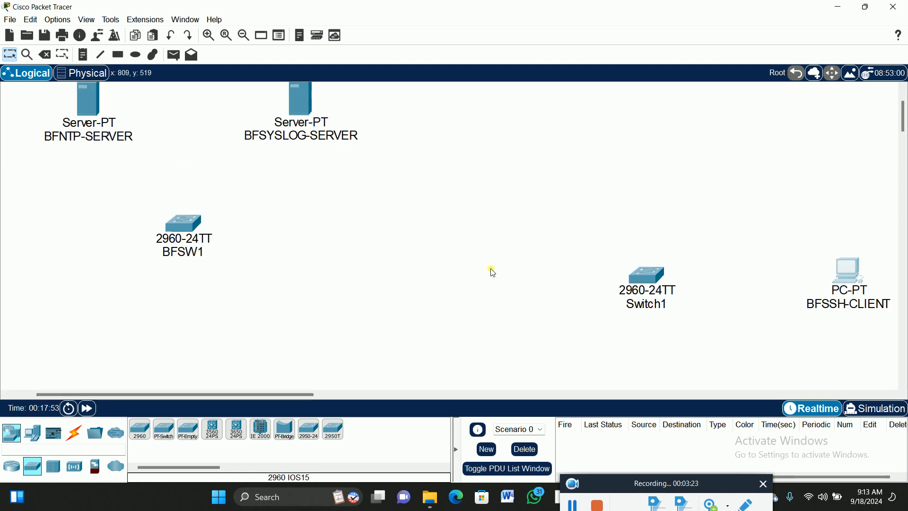
- Rename the switch next to BFSSH-CLIENT as BFSW2
{"action": "left_click", "coordinate": [650, 304]}
{"action": "left_click_drag", "start_coordinate": [671, 307], "coordinate": [629, 310]}
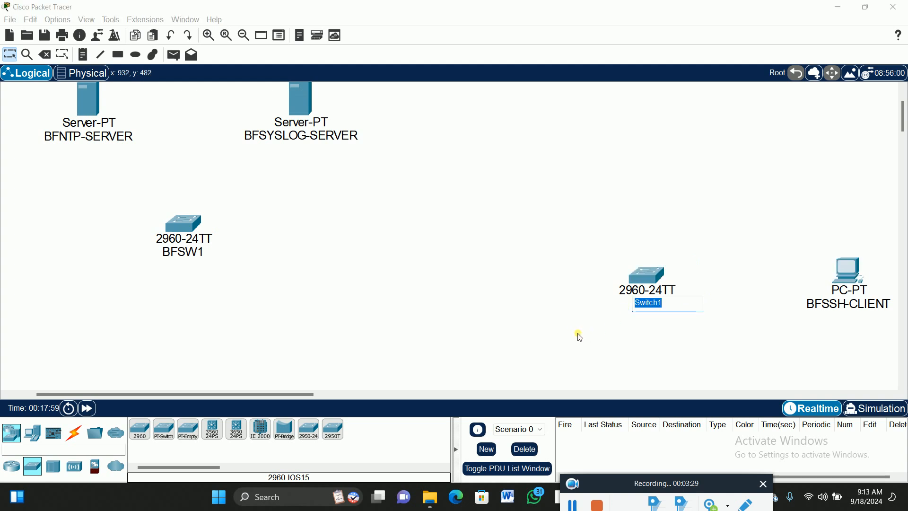
{"action": "type", "text": "BFSW2"}
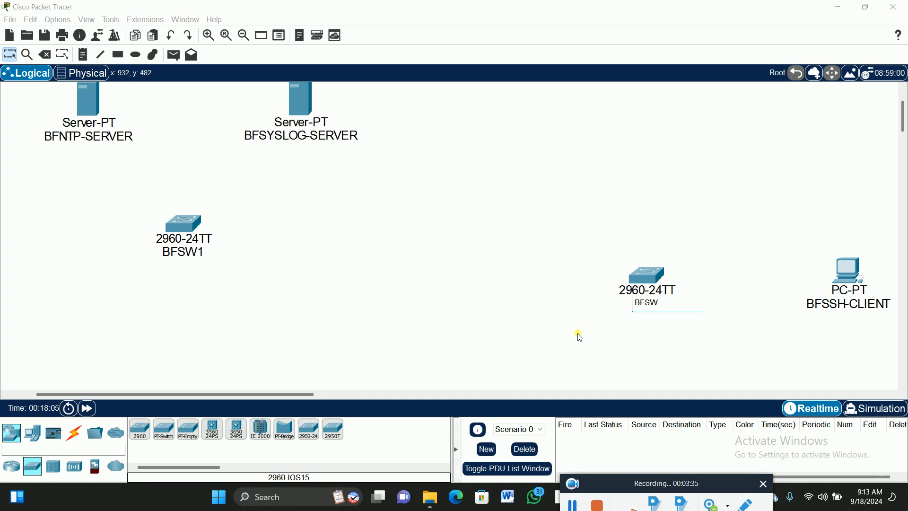
{"action": "left_click", "coordinate": [428, 243]}
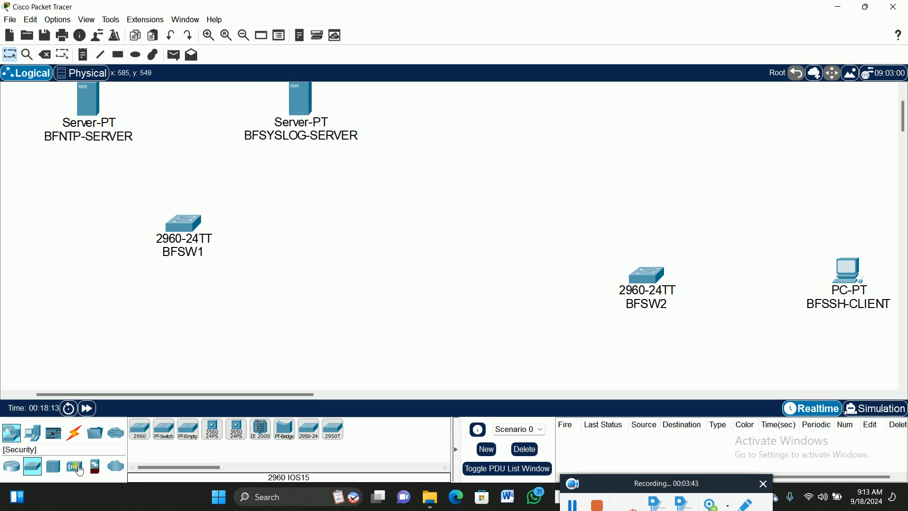
- Place two 1941 routers between the switches, one to the lower right of BFSW1 and one higher up midway to BFSW2
{"action": "left_click", "coordinate": [14, 468]}
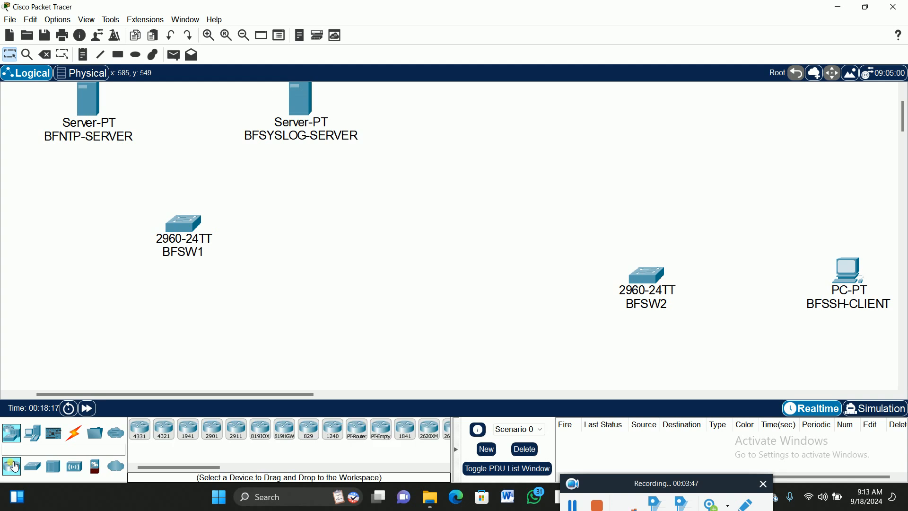
{"action": "left_click", "coordinate": [190, 431]}
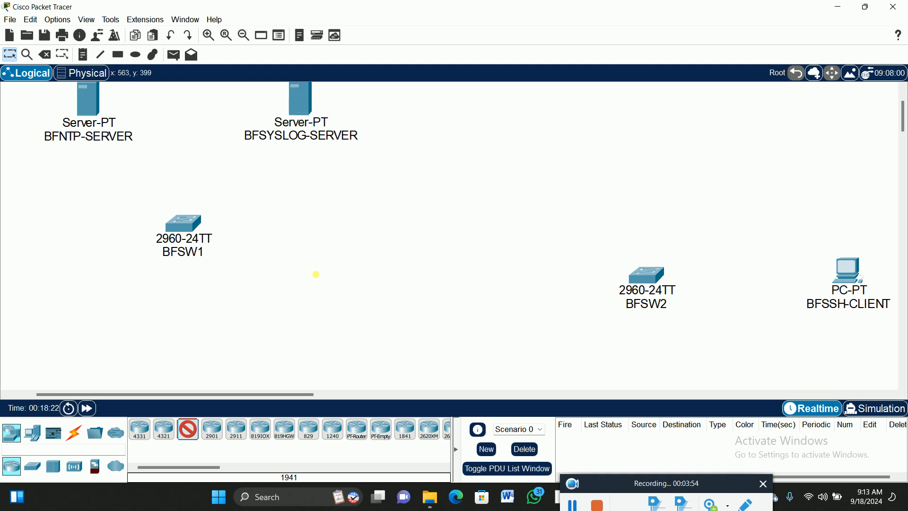
{"action": "left_click", "coordinate": [321, 281]}
{"action": "left_click", "coordinate": [188, 429]}
{"action": "left_click", "coordinate": [465, 174]}
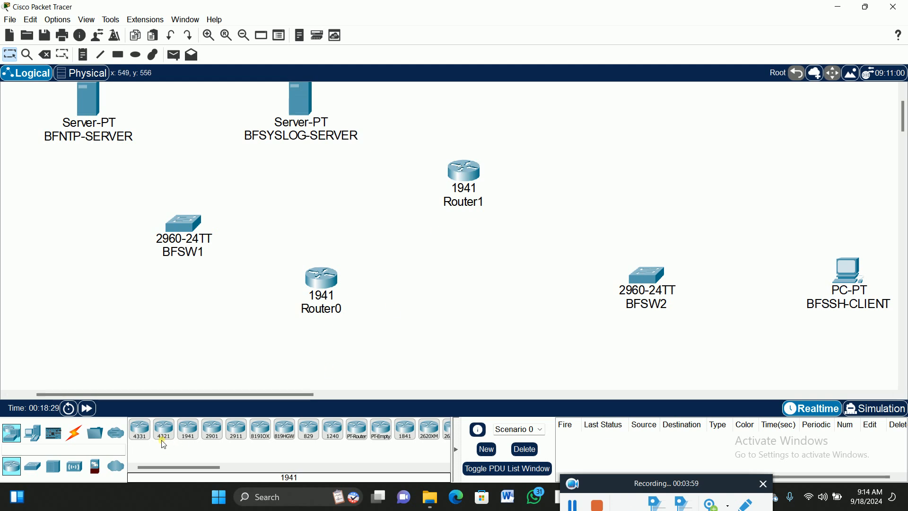
- Place a third 1941 router to the left of BFSW2, and shift BFSW2 and BFSSH-CLIENT to line up roughly with it
{"action": "left_click", "coordinate": [188, 430]}
{"action": "left_click", "coordinate": [522, 291]}
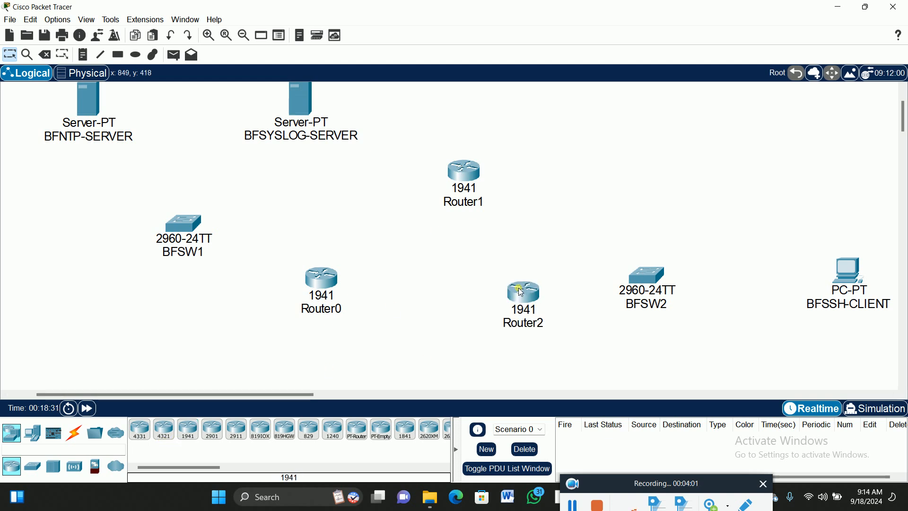
{"action": "left_click_drag", "start_coordinate": [652, 282], "coordinate": [681, 293]}
{"action": "left_click_drag", "start_coordinate": [846, 272], "coordinate": [852, 283]}
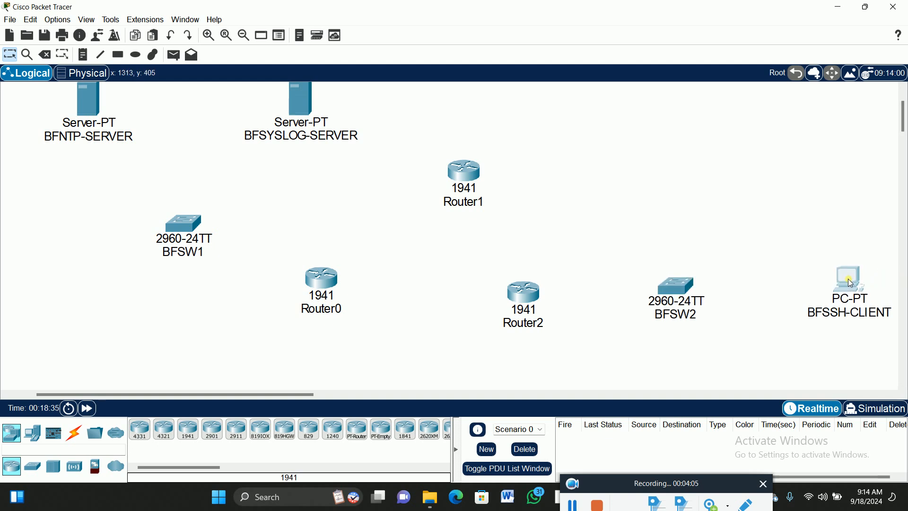
{"action": "left_click_drag", "start_coordinate": [670, 296], "coordinate": [673, 306]}
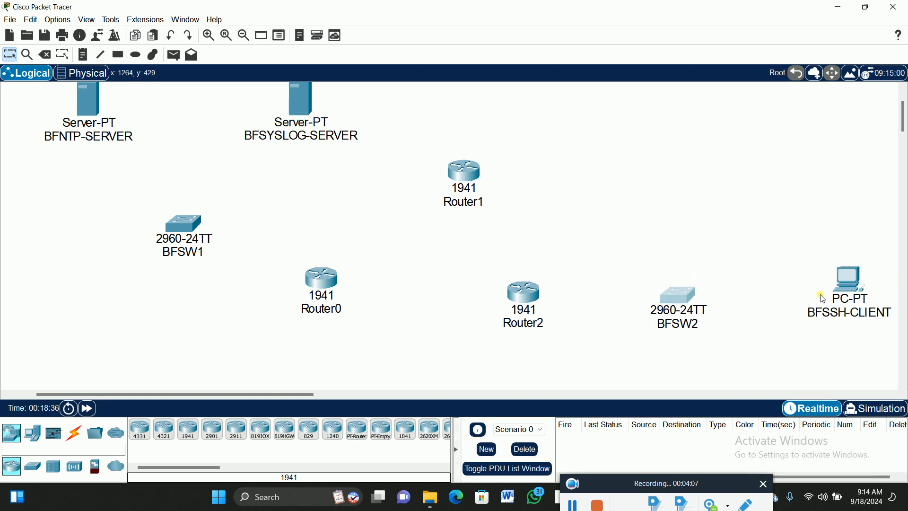
{"action": "left_click_drag", "start_coordinate": [850, 298], "coordinate": [849, 304]}
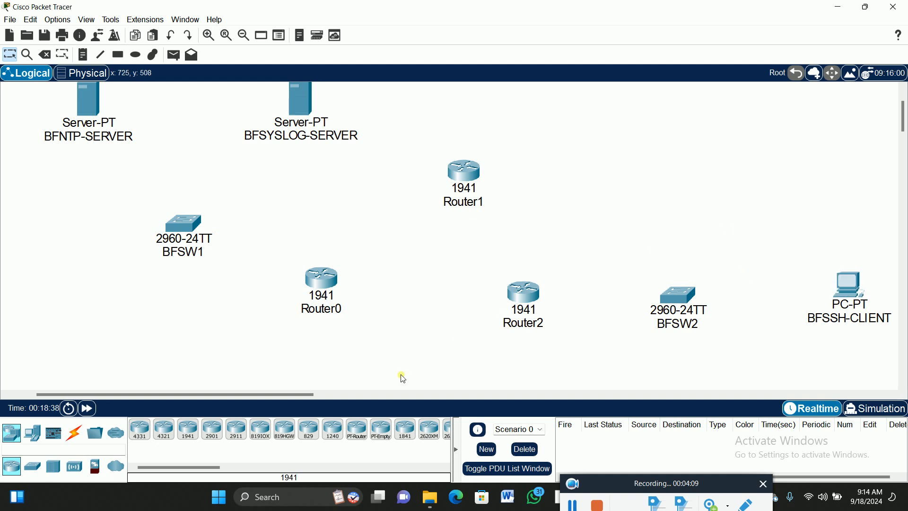
- Place a generic PT-Cloud in the open area above BFSW2 and rename it as ISP
{"action": "left_click", "coordinate": [116, 465]}
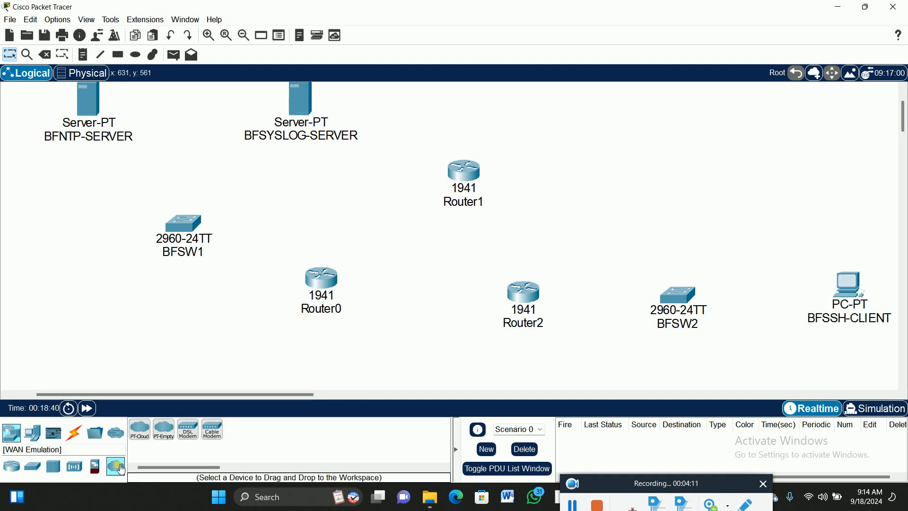
{"action": "left_click", "coordinate": [139, 429]}
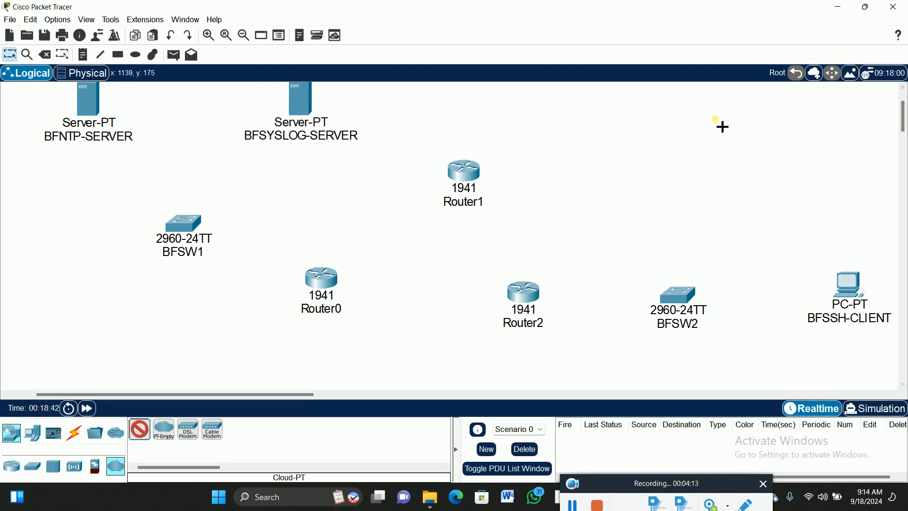
{"action": "left_click", "coordinate": [677, 136]}
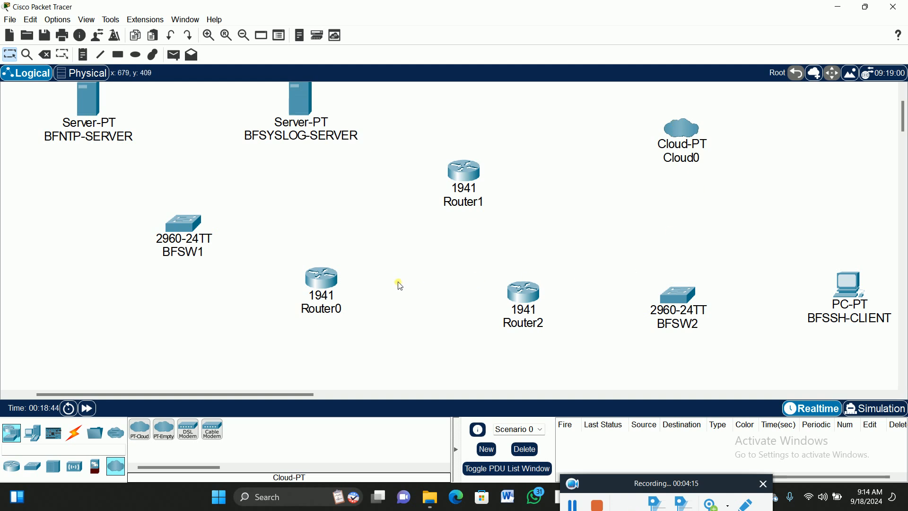
{"action": "left_click", "coordinate": [696, 157]}
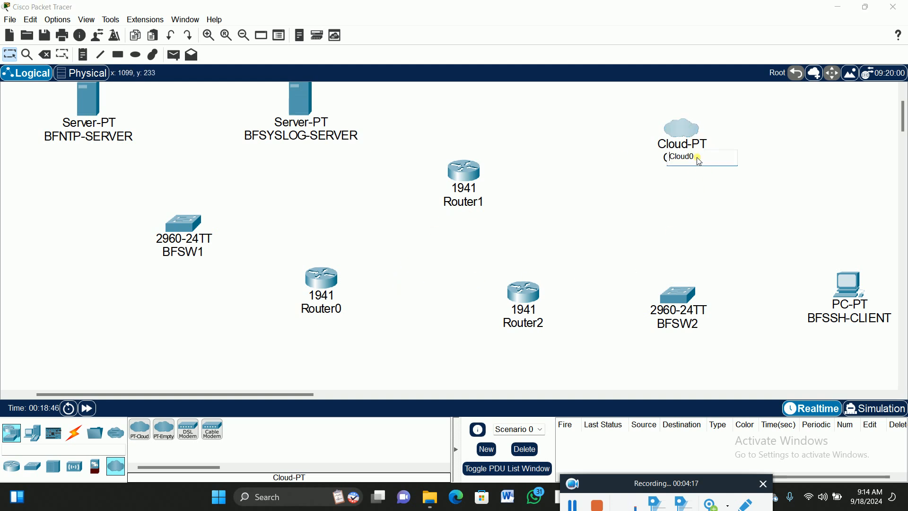
{"action": "type", "text": "ISP"}
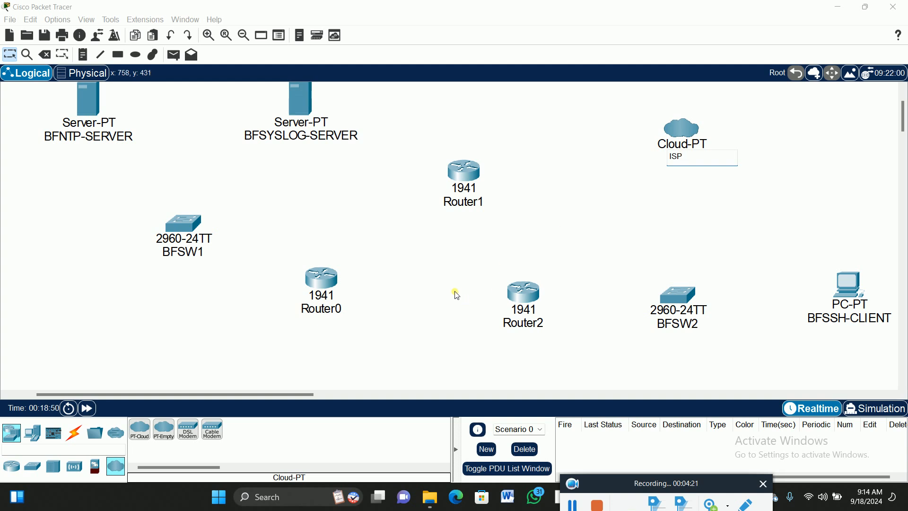
{"action": "left_click", "coordinate": [403, 263]}
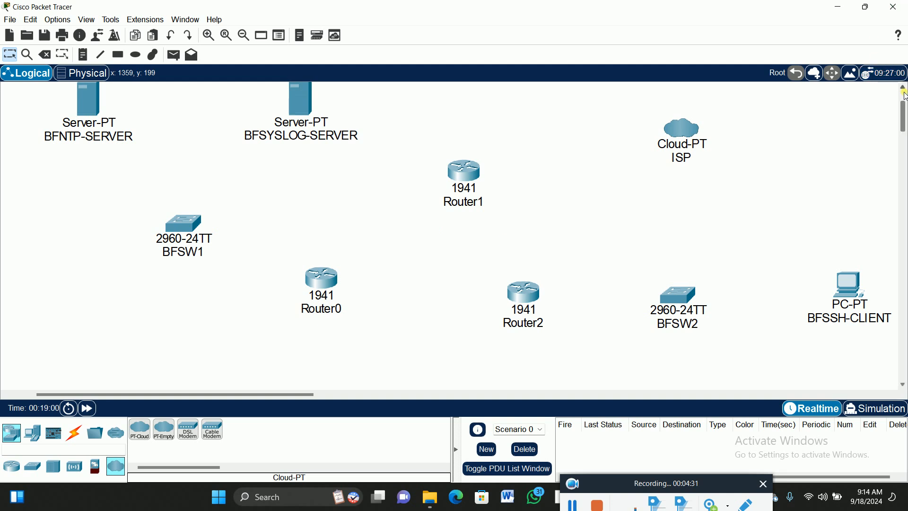
- Arrange the three routers in a triangle, moving Router1 left, Router0 slightly down and right, and Router2 slightly up
{"action": "left_click", "coordinate": [903, 90]}
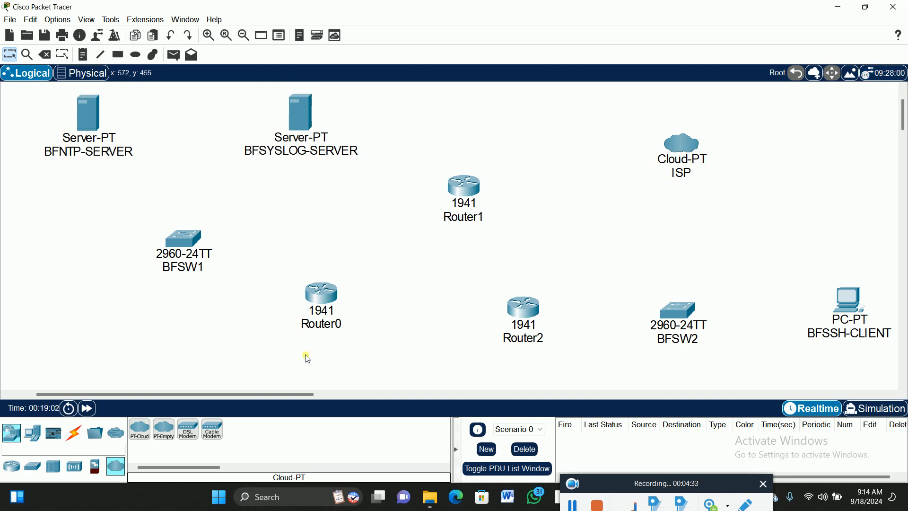
{"action": "left_click_drag", "start_coordinate": [225, 394], "coordinate": [234, 393]}
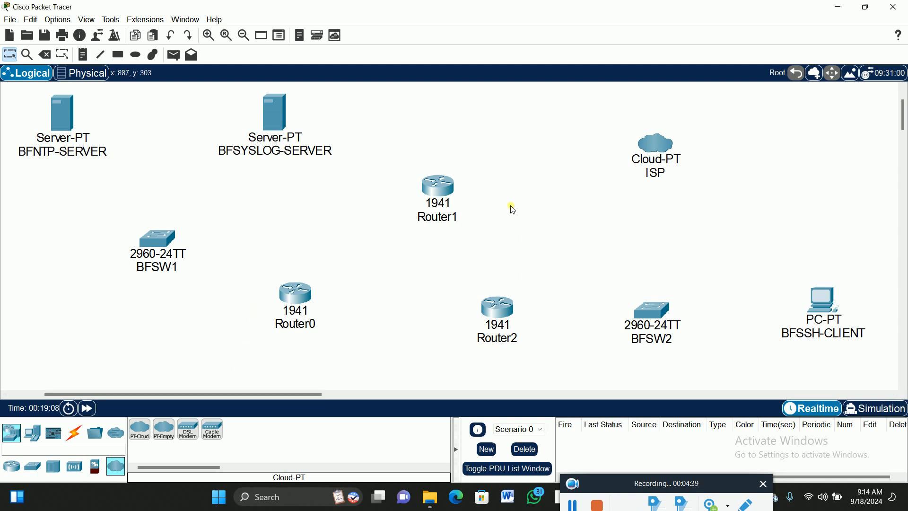
{"action": "left_click_drag", "start_coordinate": [436, 188], "coordinate": [403, 188]}
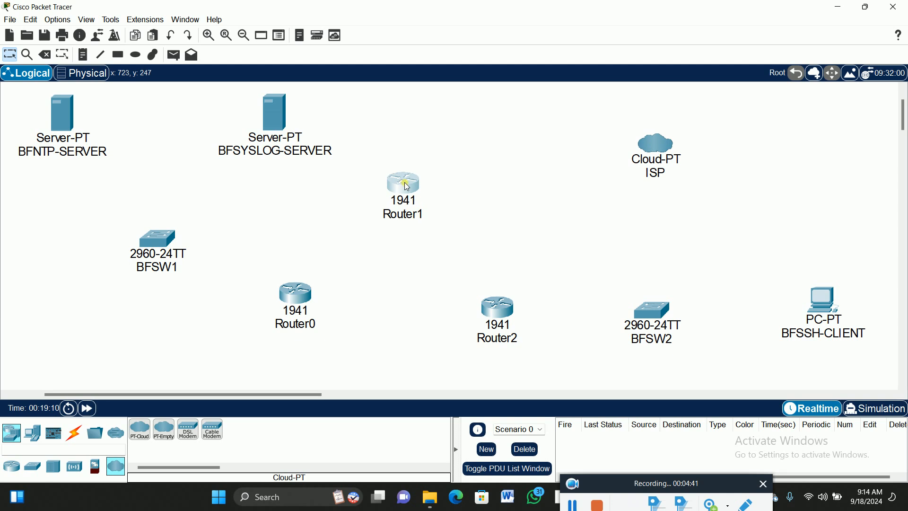
{"action": "left_click_drag", "start_coordinate": [303, 308], "coordinate": [316, 316]}
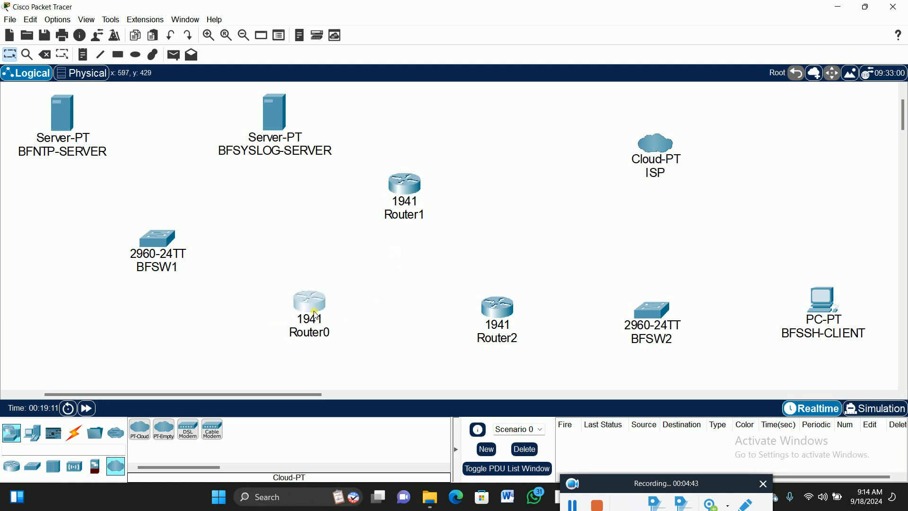
{"action": "left_click_drag", "start_coordinate": [506, 323], "coordinate": [505, 312]}
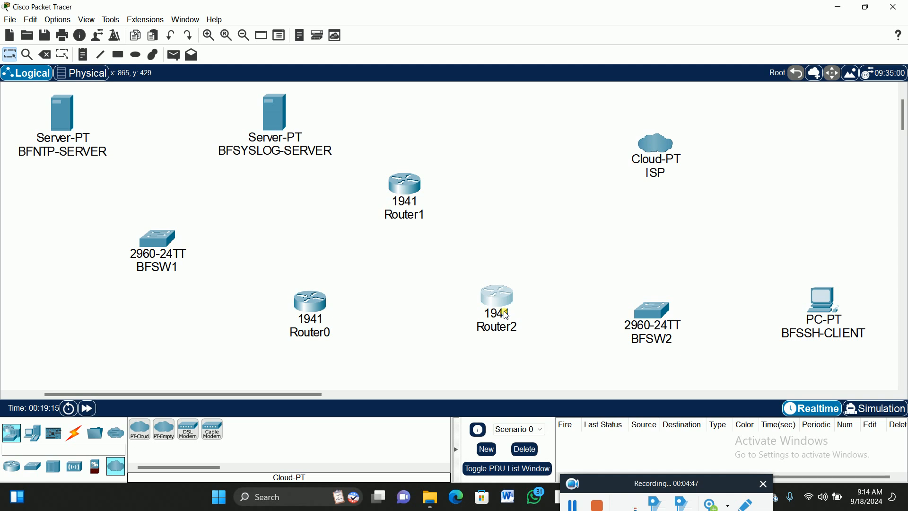
{"action": "mouse_move", "coordinate": [511, 312]}
- Rename the router nearest BFSW1 as BFR1 and the upper router as BFR2
{"action": "left_click", "coordinate": [319, 331]}
{"action": "left_click_drag", "start_coordinate": [326, 331], "coordinate": [304, 337]}
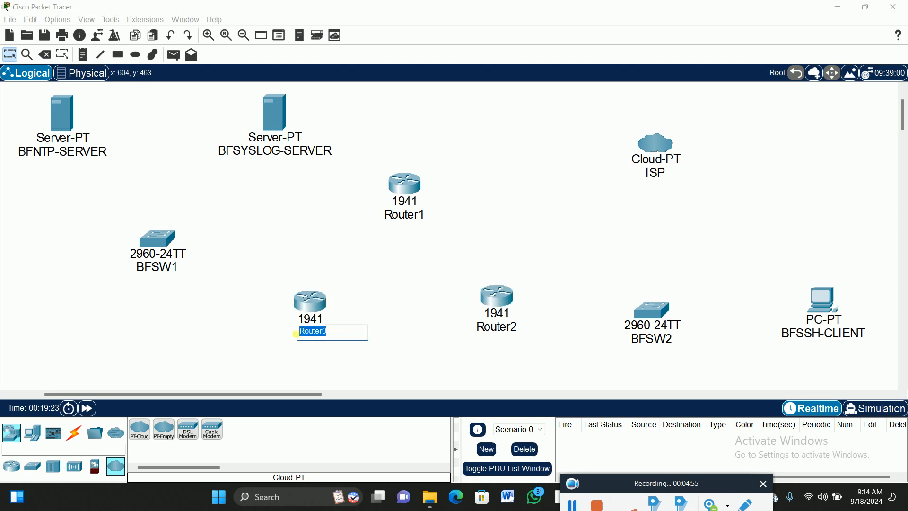
{"action": "type", "text": "BFR1"}
{"action": "left_click", "coordinate": [416, 219]}
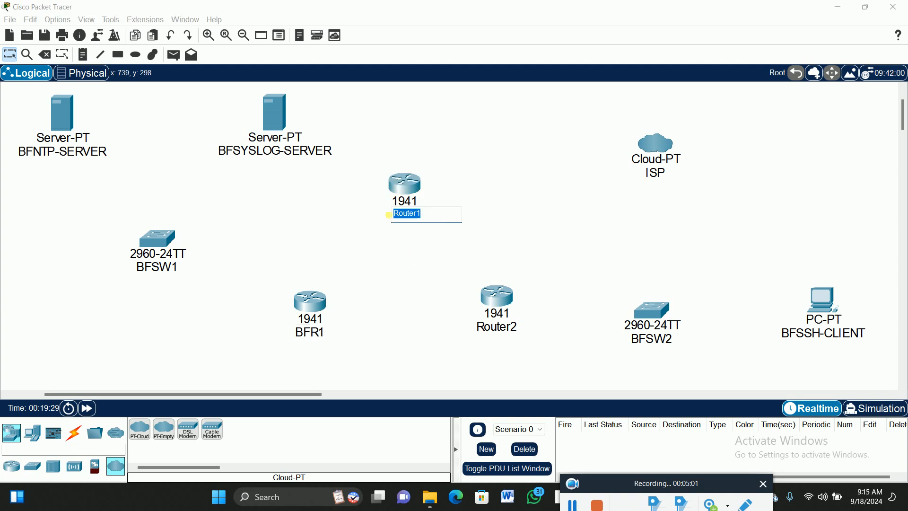
{"action": "type", "text": "BFR2"}
- Rename the router nearest BFSW2 as BFR3
{"action": "left_click", "coordinate": [501, 327]}
{"action": "left_click_drag", "start_coordinate": [512, 326], "coordinate": [486, 326]}
{"action": "type", "text": "B"}
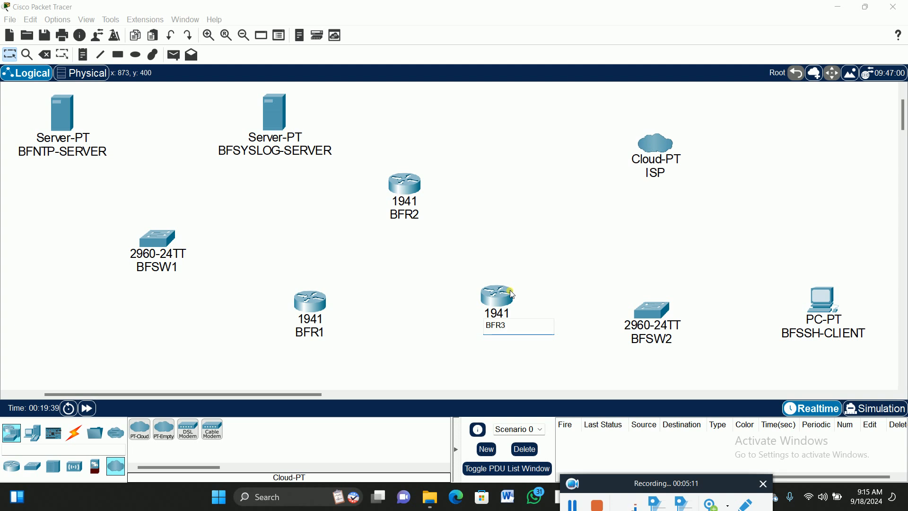
{"action": "left_click", "coordinate": [412, 259]}
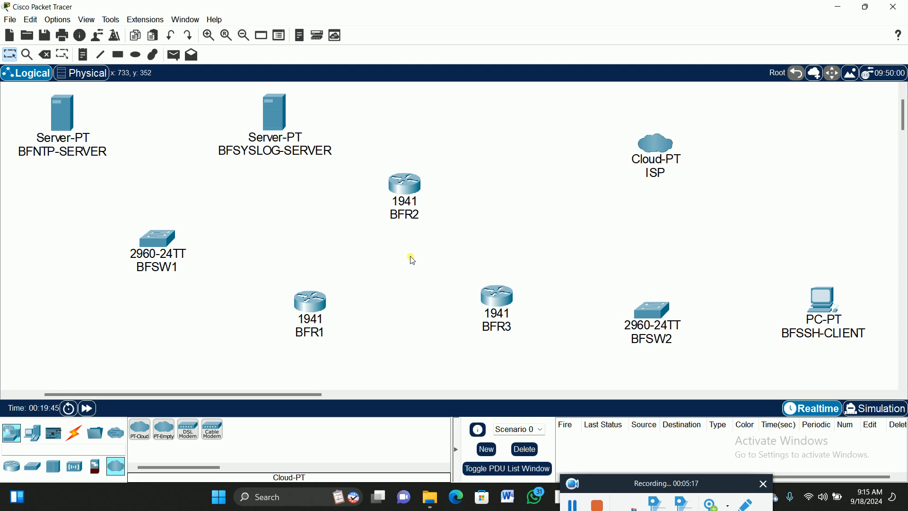
- Move BFSW2 and BFSSH-CLIENT slightly up and right to line up with BFR3, and display the available cable types
{"action": "left_click_drag", "start_coordinate": [662, 315], "coordinate": [675, 301]}
{"action": "left_click_drag", "start_coordinate": [826, 309], "coordinate": [831, 304]}
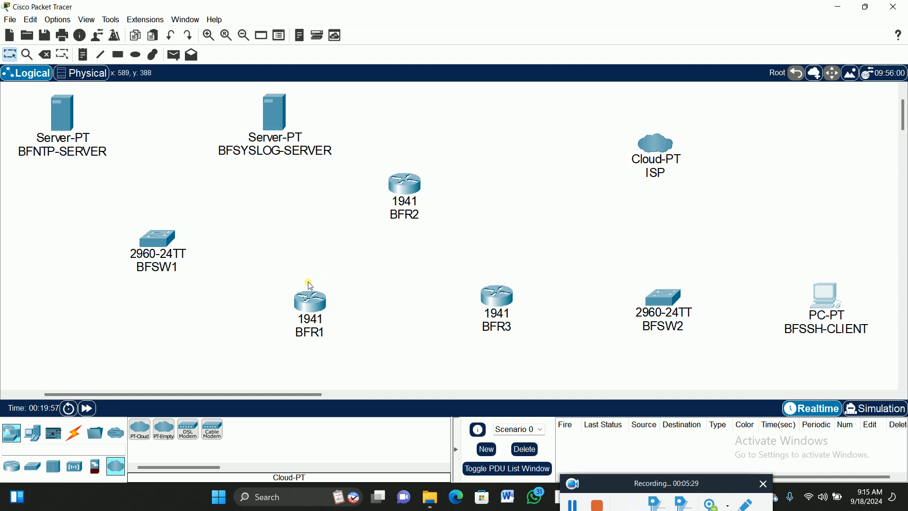
{"action": "left_click", "coordinate": [74, 432]}
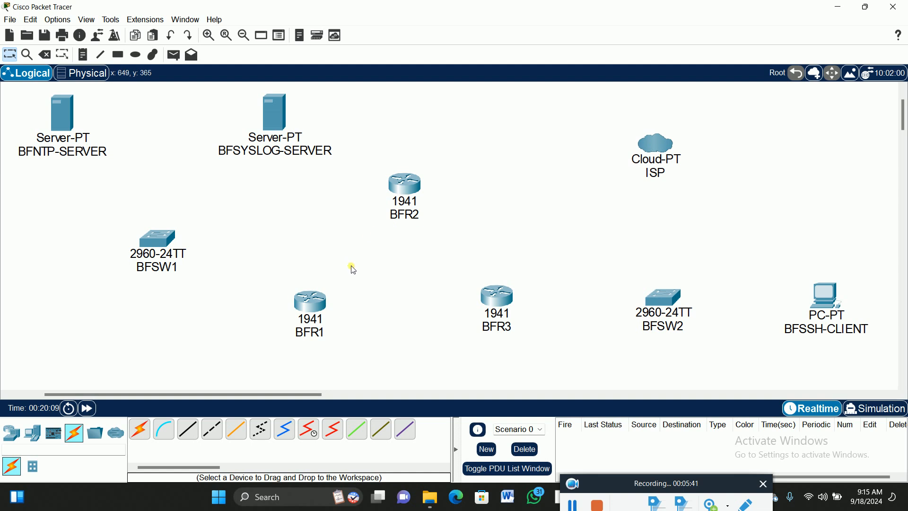
- Power off BFR1, install an HWIC-2T serial module in its right-hand expansion slot, and power it back on
{"action": "left_click", "coordinate": [311, 305]}
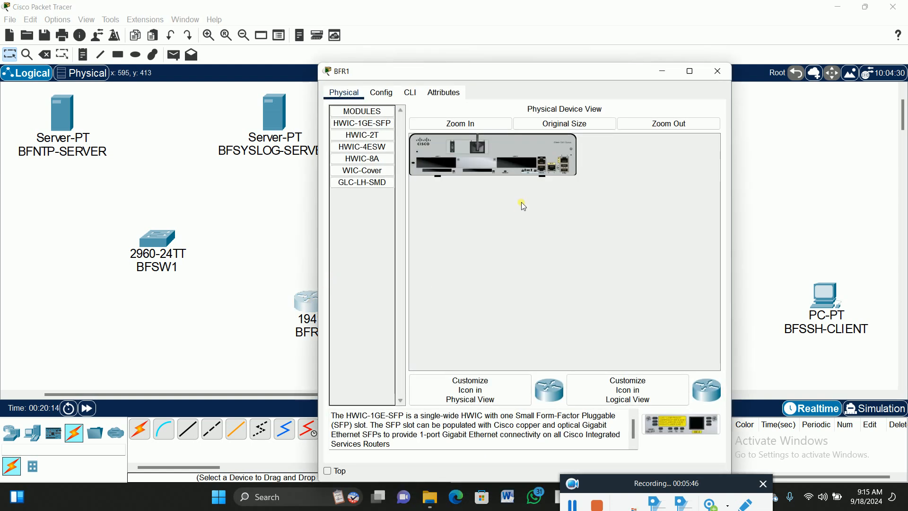
{"action": "left_click", "coordinate": [468, 125]}
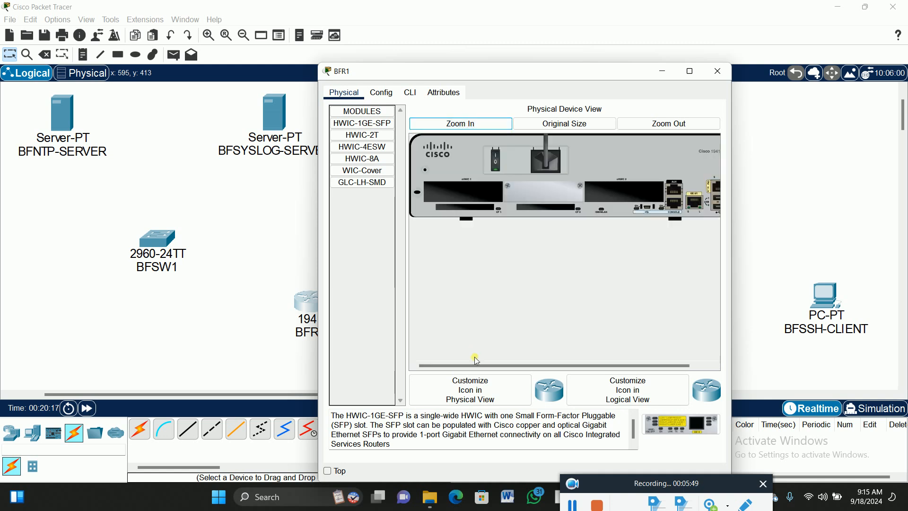
{"action": "left_click_drag", "start_coordinate": [474, 364], "coordinate": [496, 365]}
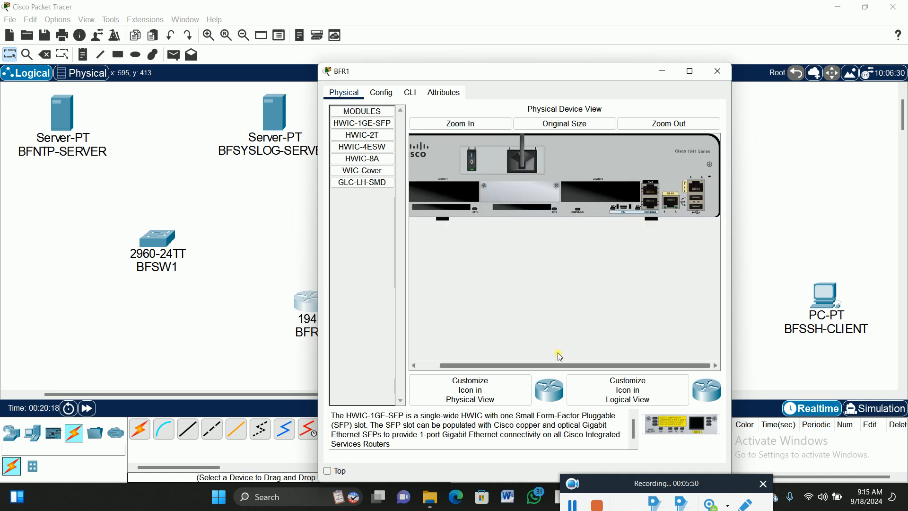
{"action": "left_click", "coordinate": [473, 154]}
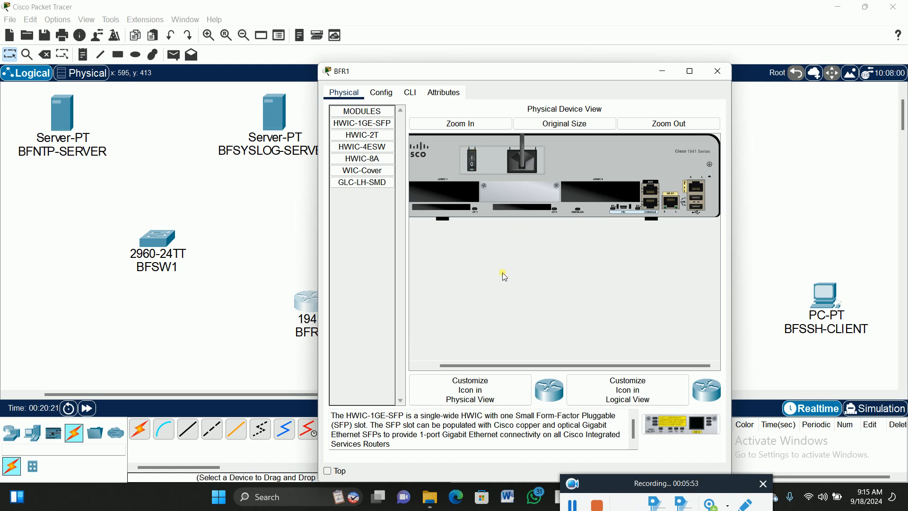
{"action": "left_click", "coordinate": [381, 137]}
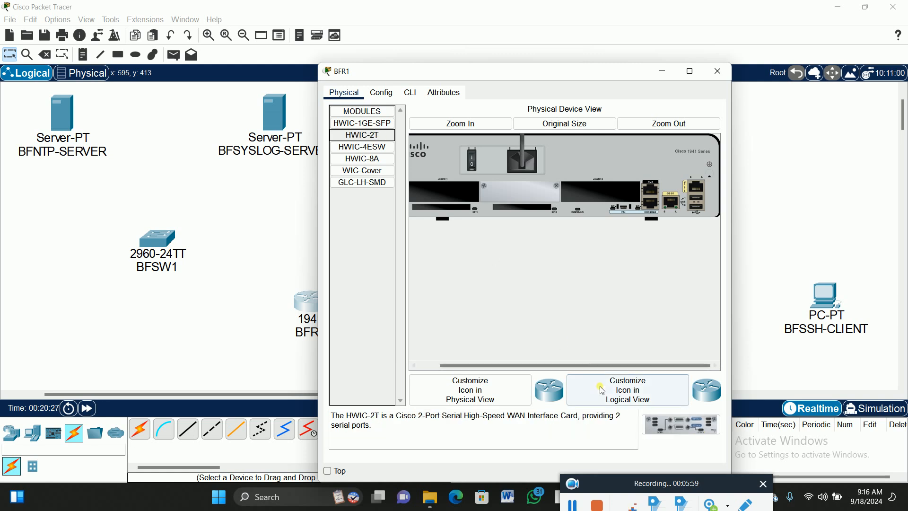
{"action": "left_click_drag", "start_coordinate": [691, 429], "coordinate": [601, 194]}
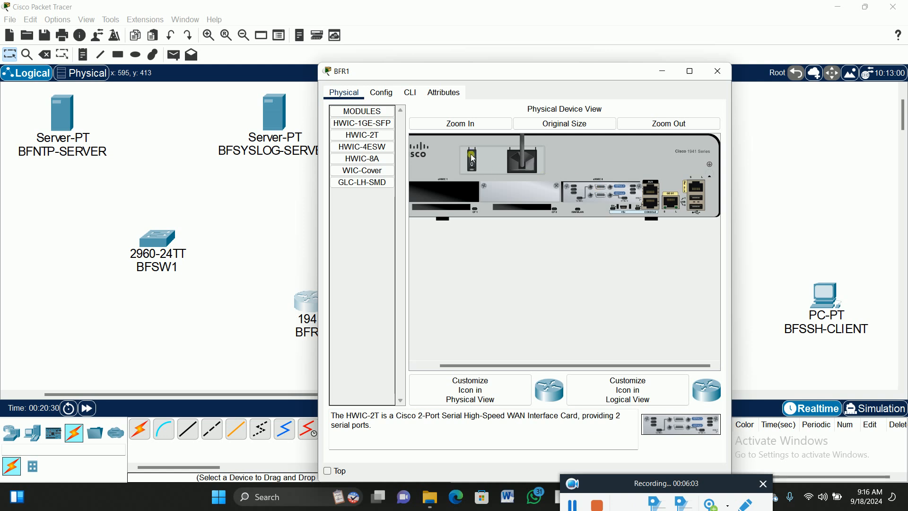
{"action": "left_click", "coordinate": [719, 71]}
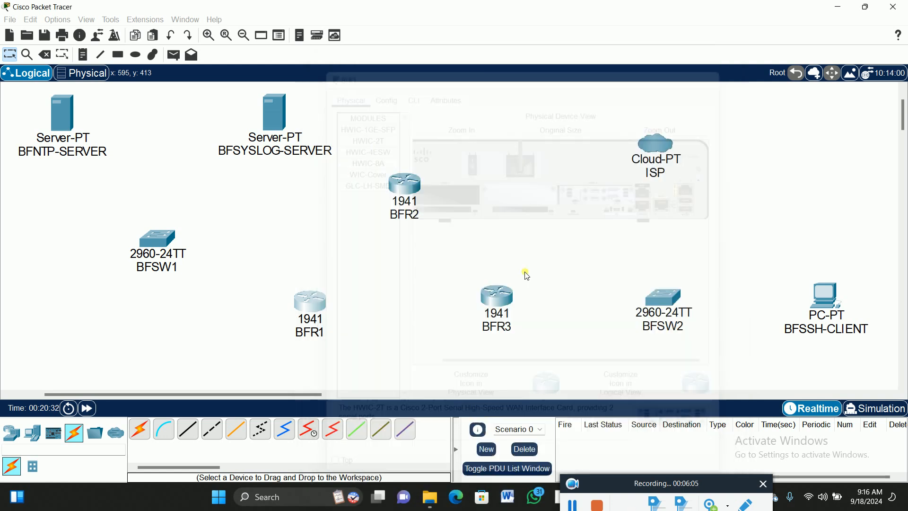
- Power off BFR2, install an HWIC-2T serial module in its left-hand expansion slot, and power it back on
{"action": "left_click", "coordinate": [410, 185]}
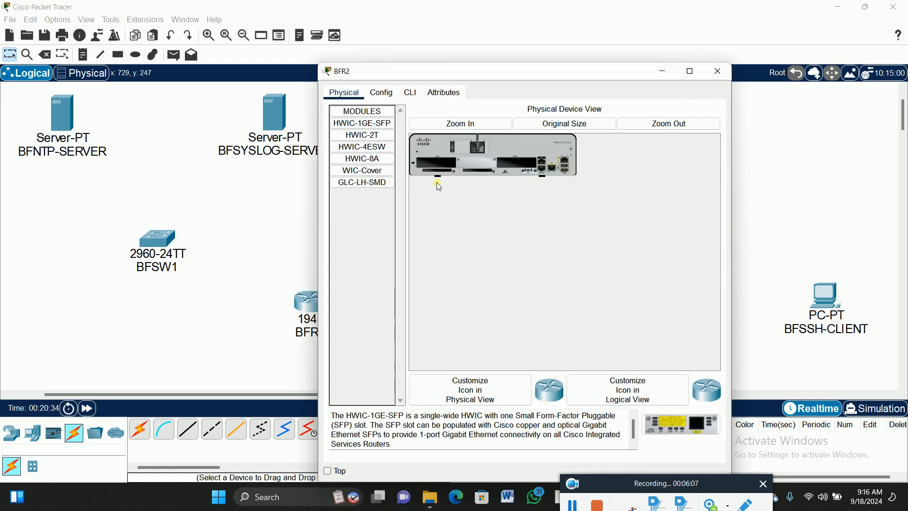
{"action": "left_click", "coordinate": [454, 127]}
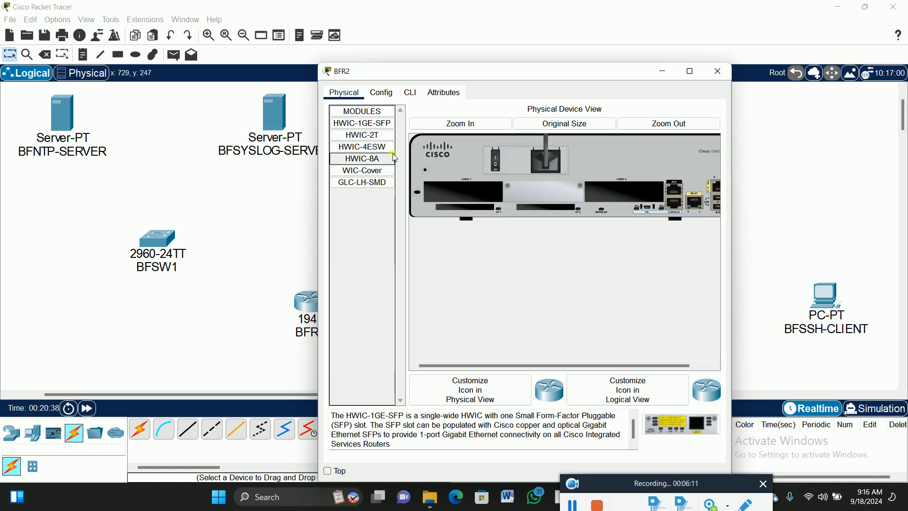
{"action": "left_click", "coordinate": [379, 138]}
{"action": "left_click_drag", "start_coordinate": [362, 136], "coordinate": [491, 183]}
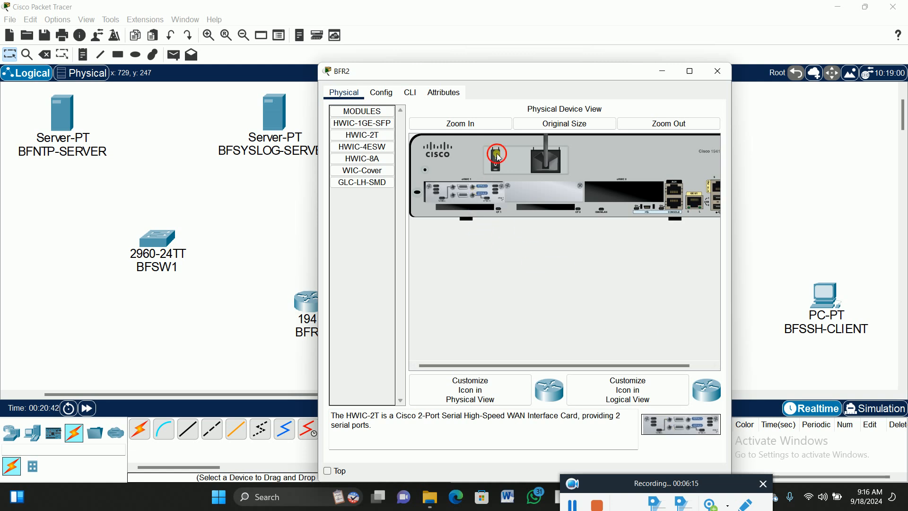
{"action": "left_click", "coordinate": [716, 70]}
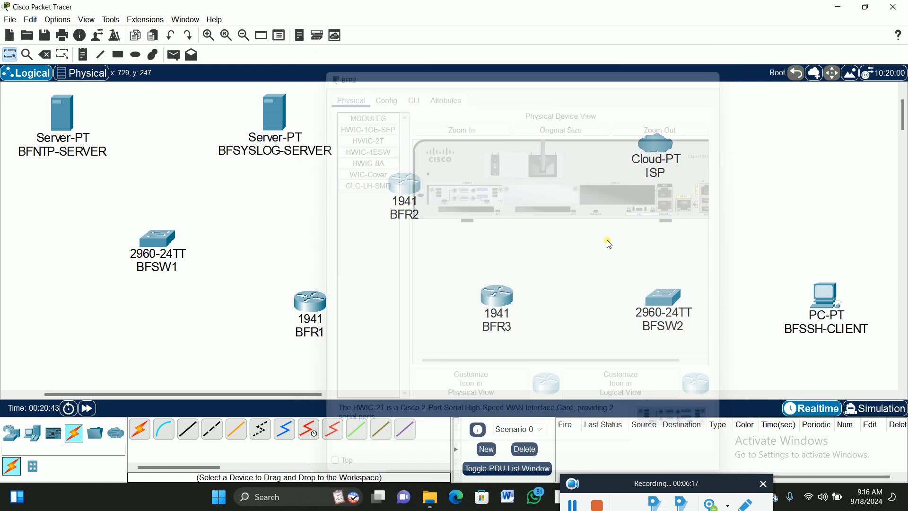
- Power off BFR3, install an HWIC-2T serial module in its left-hand expansion slot, and power it back on
{"action": "left_click", "coordinate": [504, 300]}
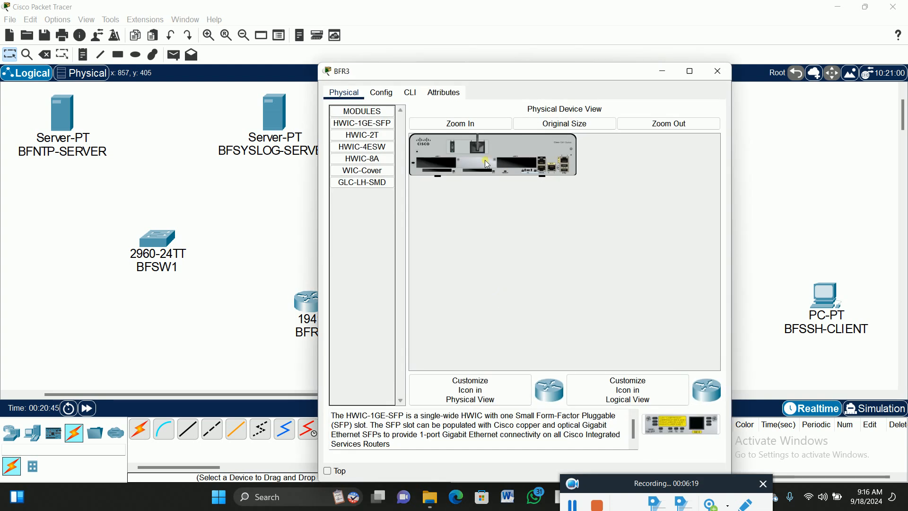
{"action": "left_click", "coordinate": [452, 125]}
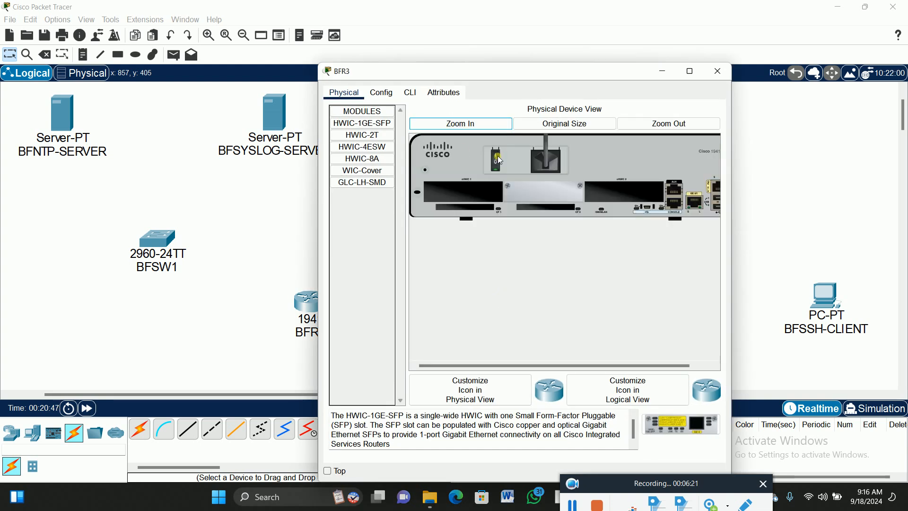
{"action": "left_click", "coordinate": [362, 134]}
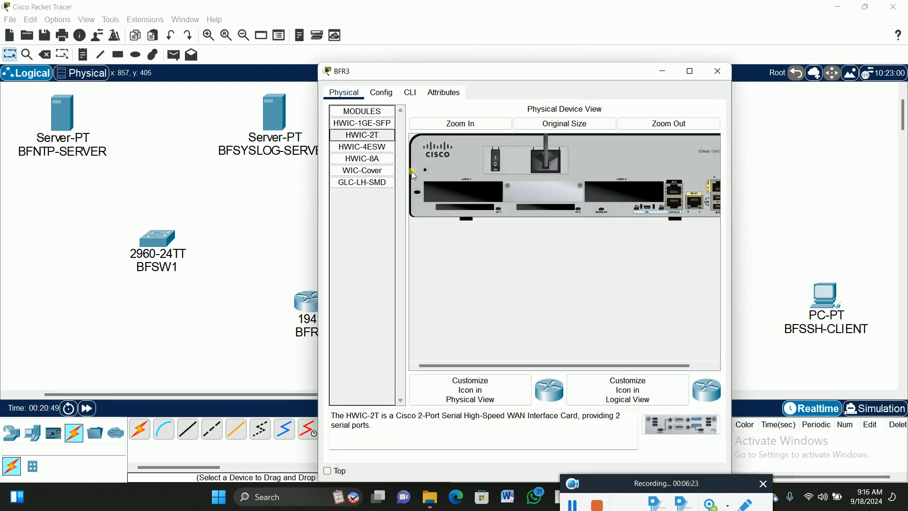
{"action": "left_click_drag", "start_coordinate": [685, 433], "coordinate": [490, 199]}
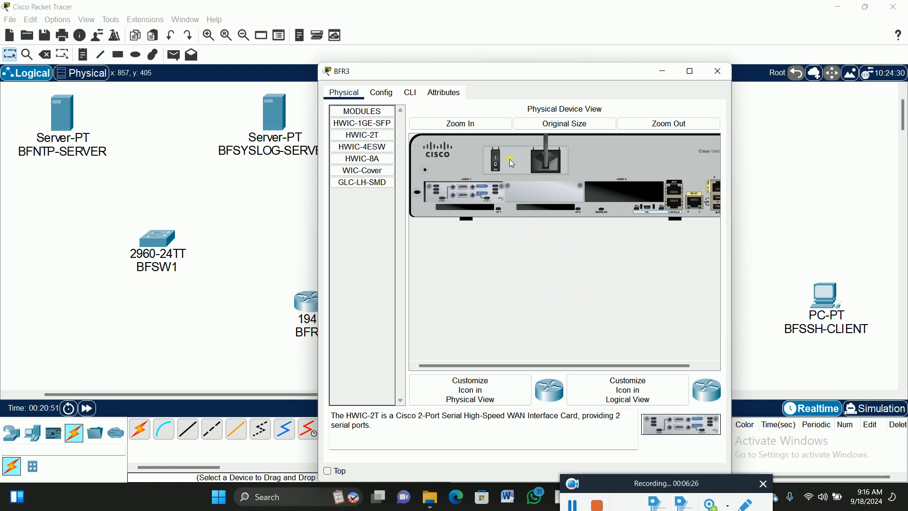
{"action": "left_click", "coordinate": [717, 71]}
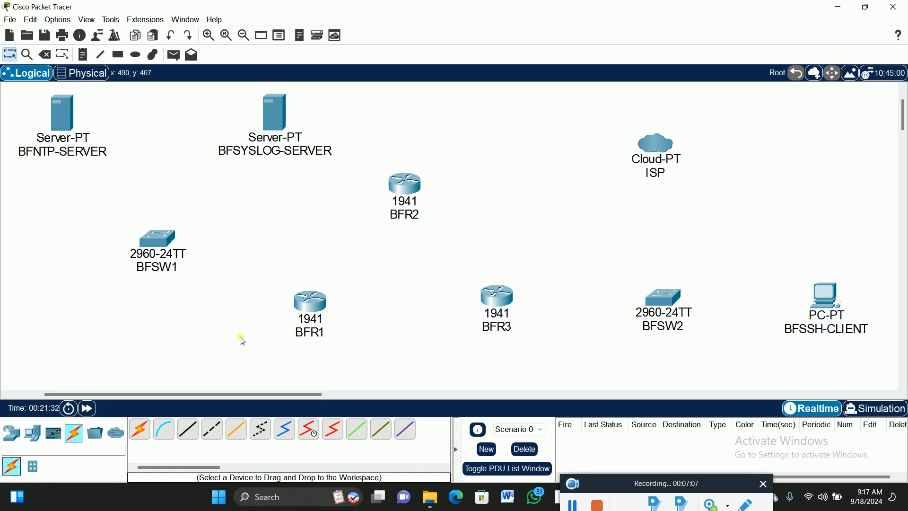
- Connect FastEthernet0 on BFNTP-SERVER to FastEthernet0/1 on BFSW1 with a copper straight-through cable
{"action": "left_click", "coordinate": [195, 433]}
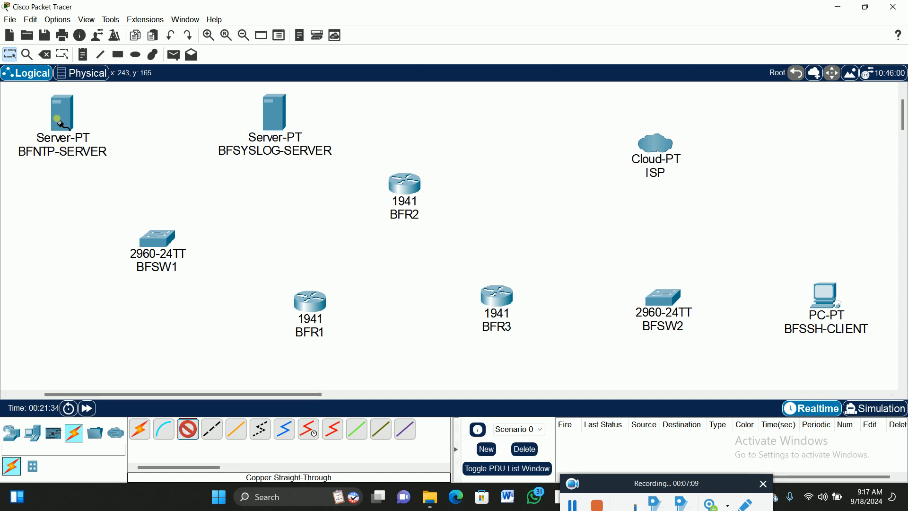
{"action": "left_click", "coordinate": [62, 108]}
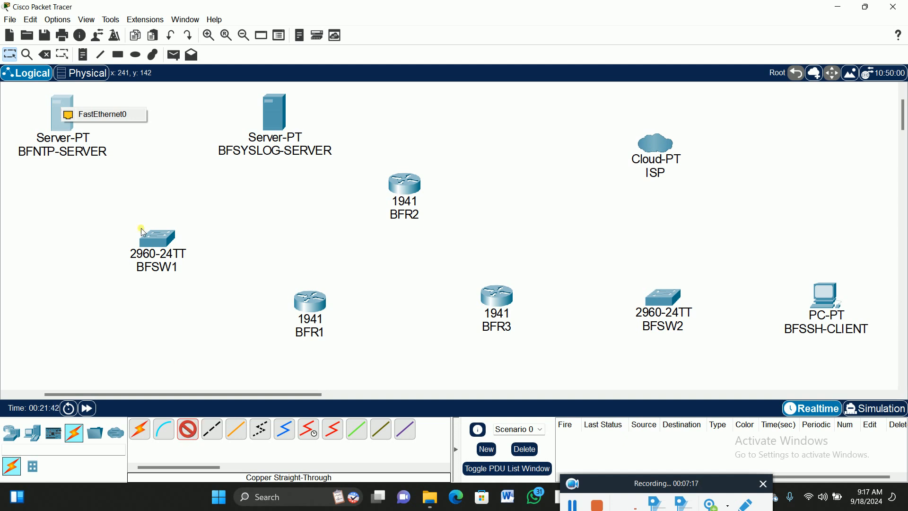
{"action": "left_click", "coordinate": [92, 119]}
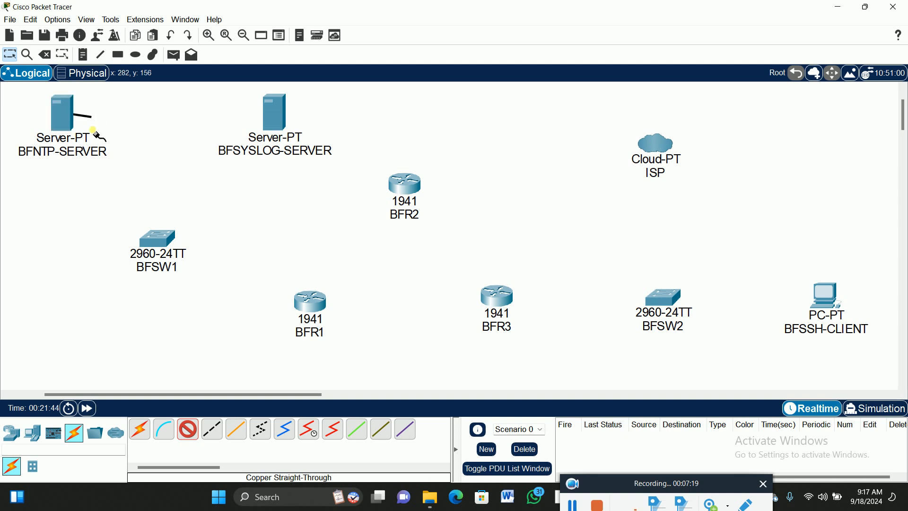
{"action": "left_click", "coordinate": [157, 239]}
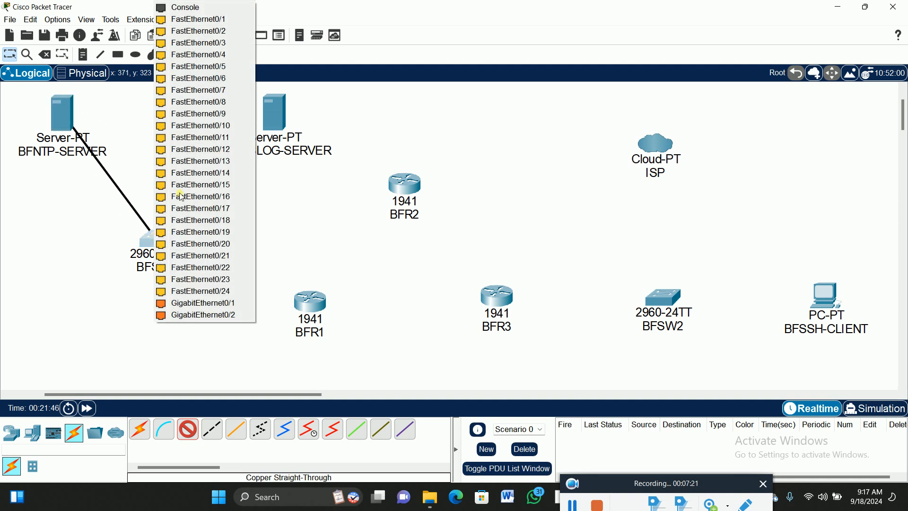
{"action": "left_click", "coordinate": [194, 20]}
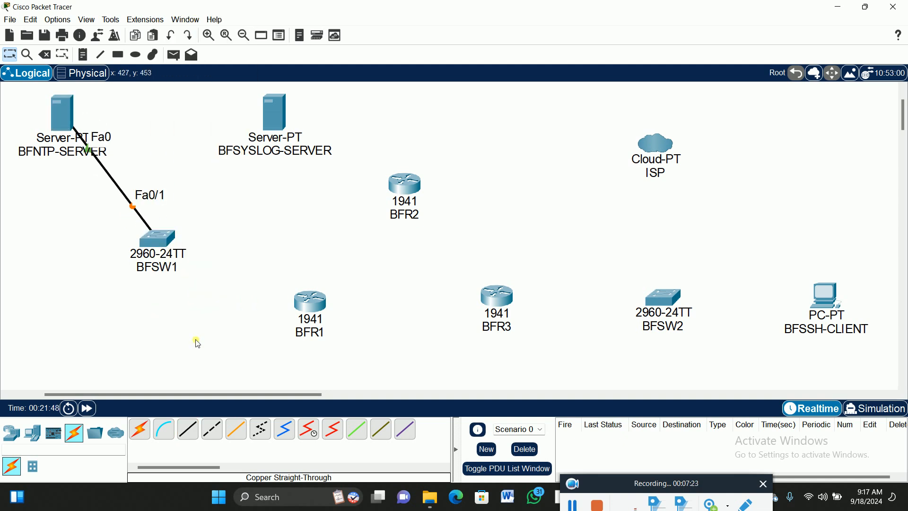
- Connect FastEthernet0 on BFSYSLOG-SERVER to FastEthernet0/2 on BFSW1 with a copper straight-through cable
{"action": "left_click", "coordinate": [188, 429]}
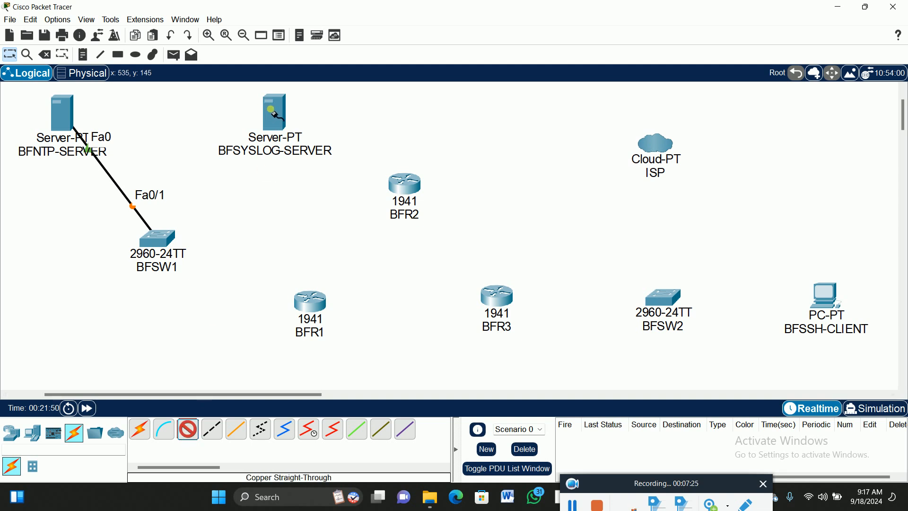
{"action": "left_click", "coordinate": [272, 109]}
{"action": "left_click", "coordinate": [294, 115]}
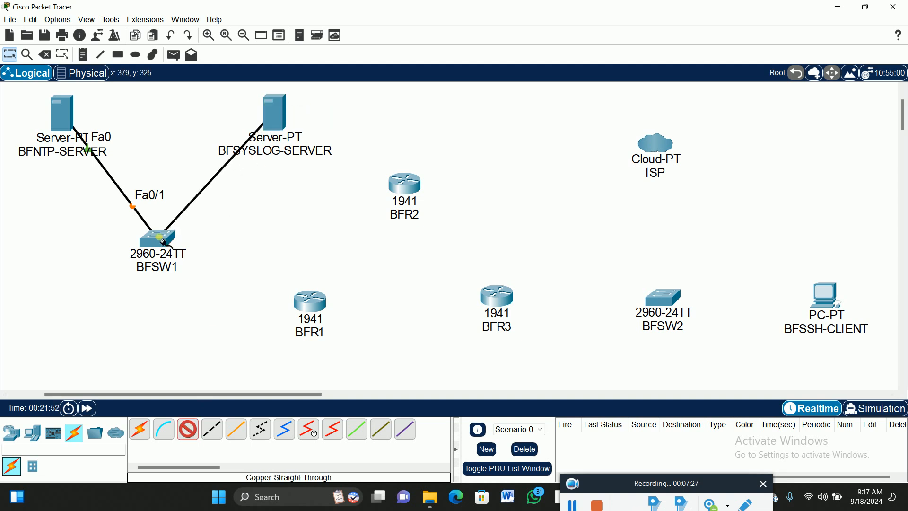
{"action": "left_click", "coordinate": [163, 241]}
{"action": "left_click", "coordinate": [225, 20]}
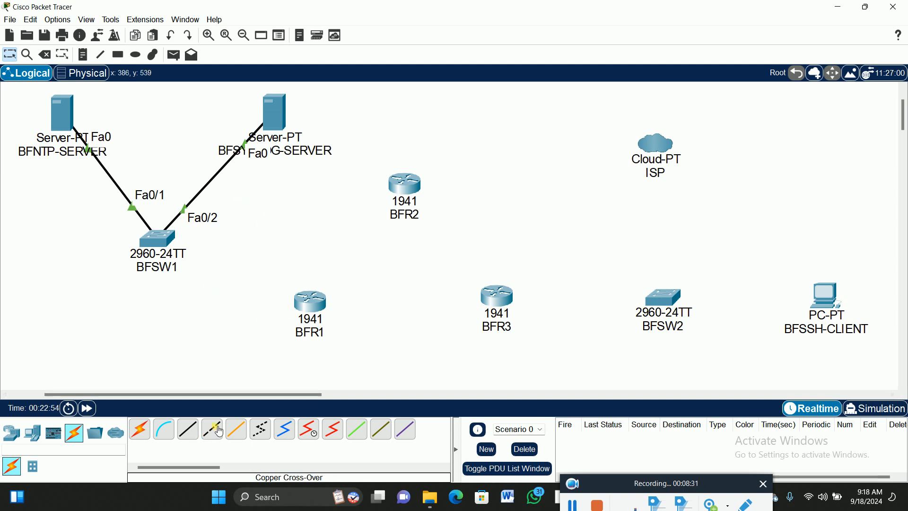
- Connect GigabitEthernet0/0 on BFR1 to GigabitEthernet0/1 on BFSW1 with a copper cross-over cable
{"action": "left_click", "coordinate": [218, 432]}
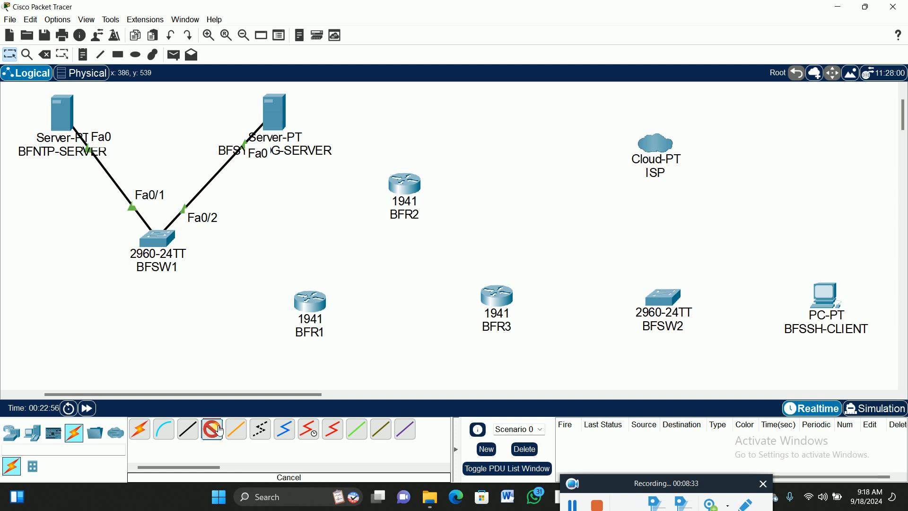
{"action": "left_click", "coordinate": [309, 302]}
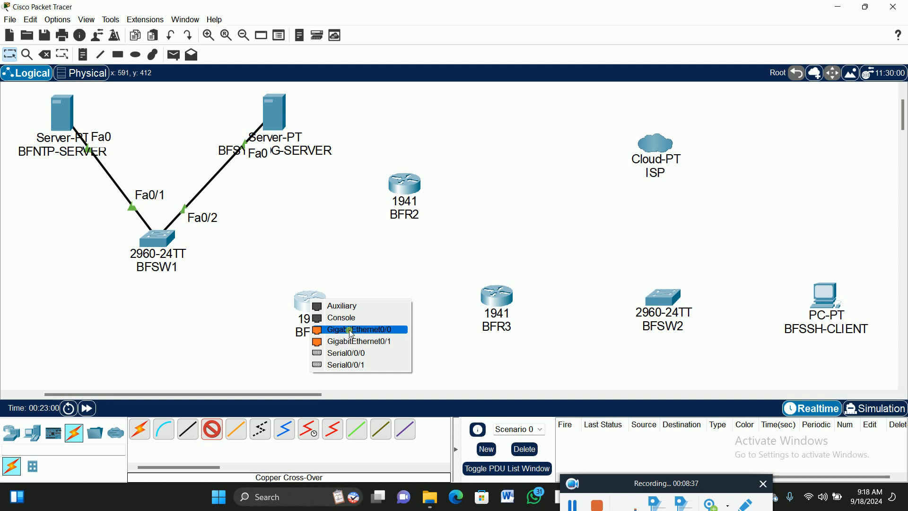
{"action": "left_click", "coordinate": [368, 330]}
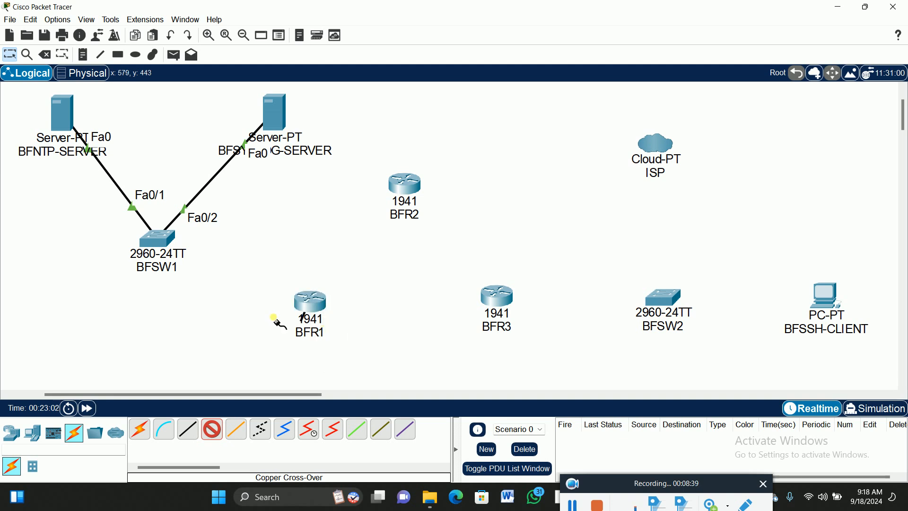
{"action": "left_click", "coordinate": [164, 240]}
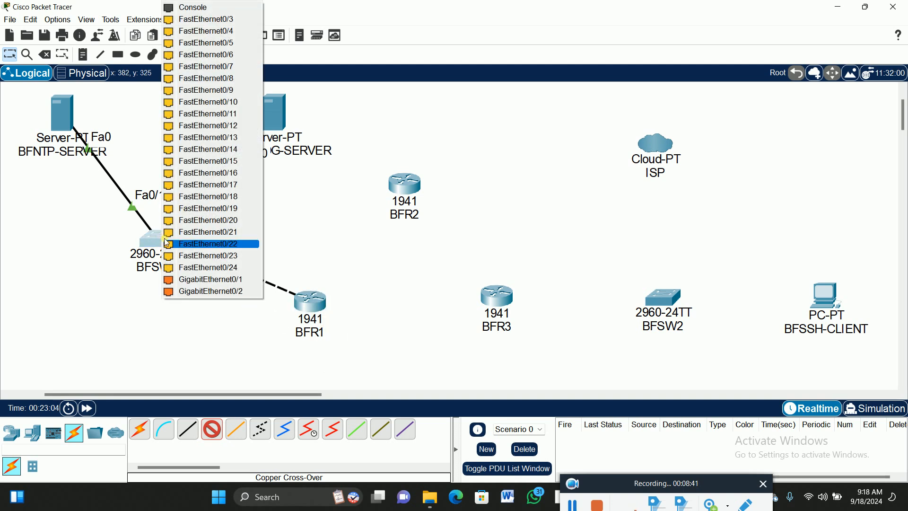
{"action": "left_click", "coordinate": [242, 282]}
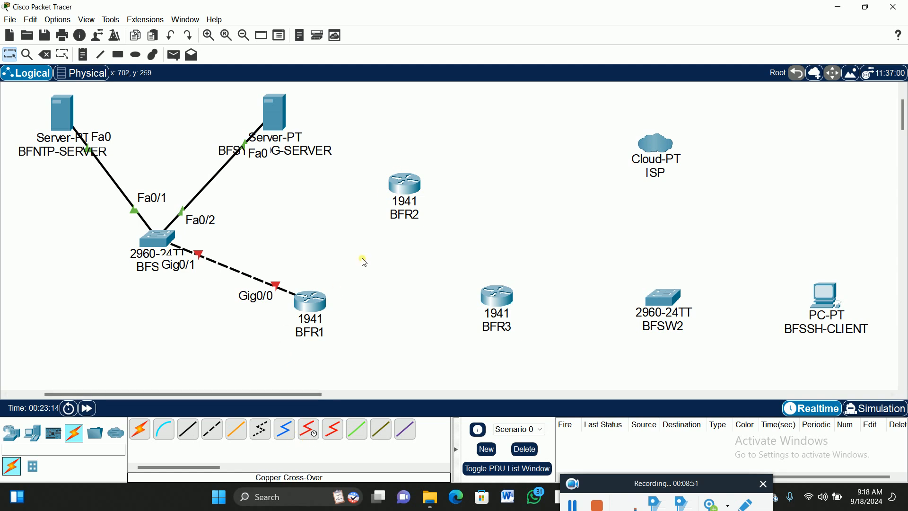
- Link Serial0/0/0 on BFR1 to Serial0/1/0 on BFR2 with a Serial DCE cable, making BFR1 the DCE side
{"action": "left_click", "coordinate": [309, 430]}
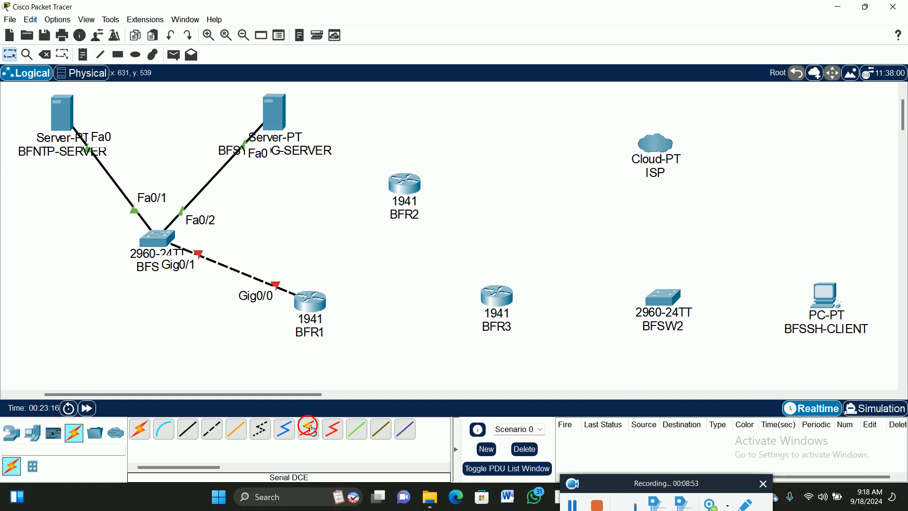
{"action": "left_click", "coordinate": [314, 299]}
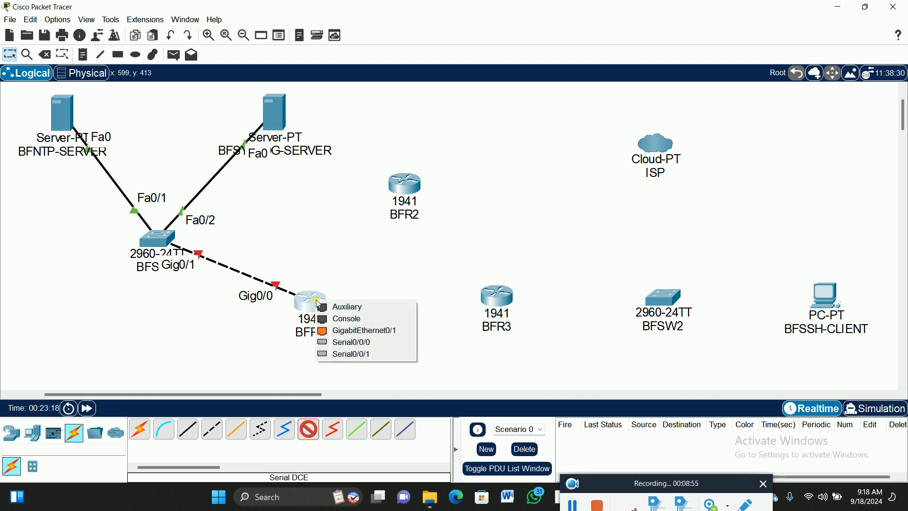
{"action": "left_click", "coordinate": [364, 343]}
{"action": "left_click", "coordinate": [407, 180]}
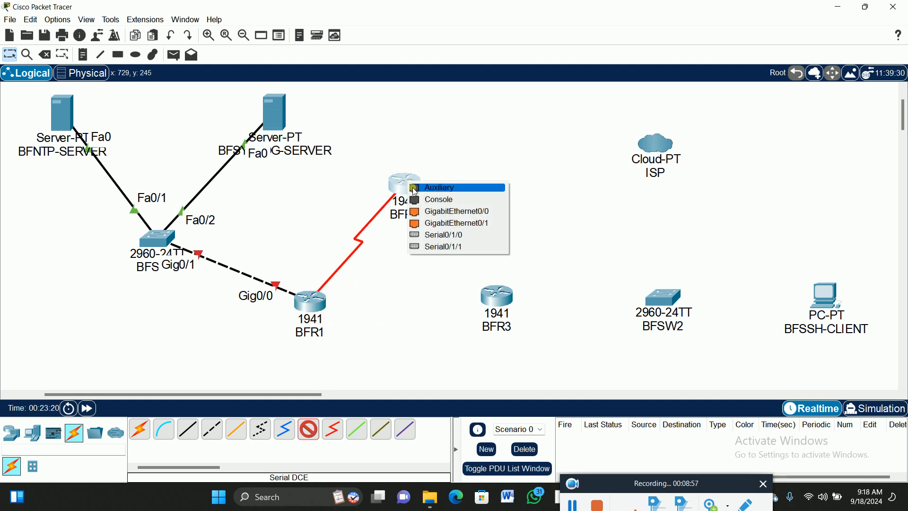
{"action": "left_click", "coordinate": [442, 232]}
- Link Serial0/1/1 on BFR2 to Serial0/1/0 on BFR3 with a Serial DCE cable, making BFR2 the DCE side
{"action": "left_click", "coordinate": [310, 430]}
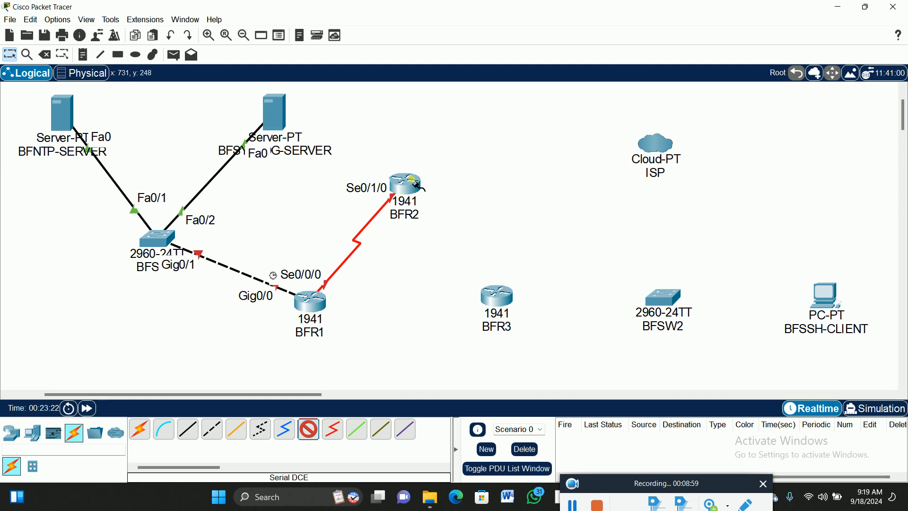
{"action": "left_click", "coordinate": [407, 185]}
{"action": "left_click", "coordinate": [449, 233]}
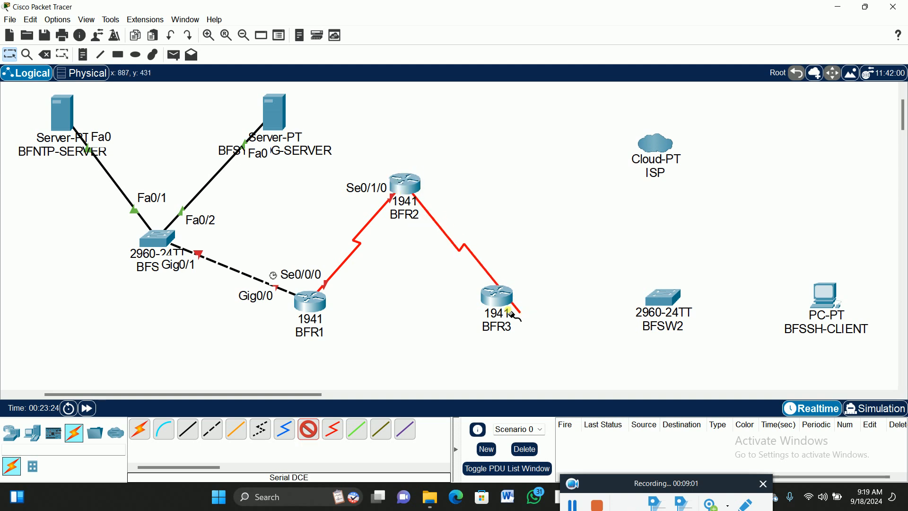
{"action": "left_click", "coordinate": [500, 295]}
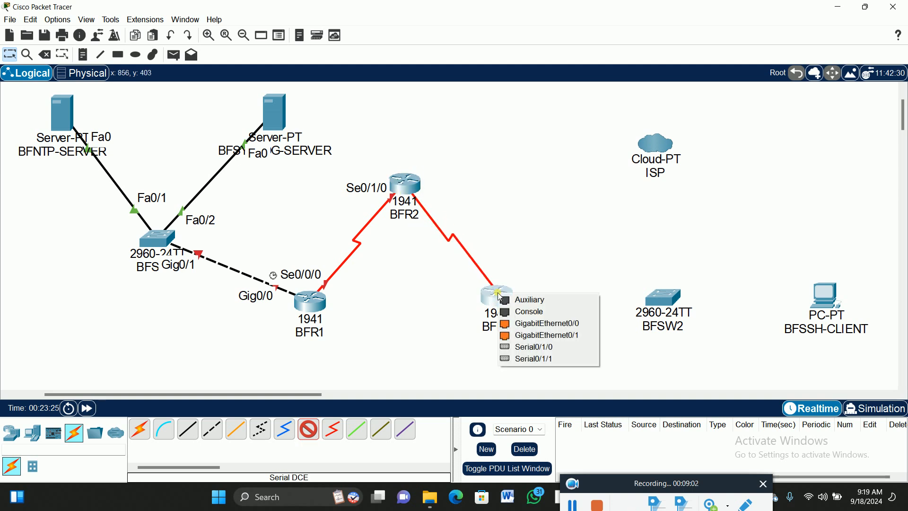
{"action": "left_click", "coordinate": [529, 348]}
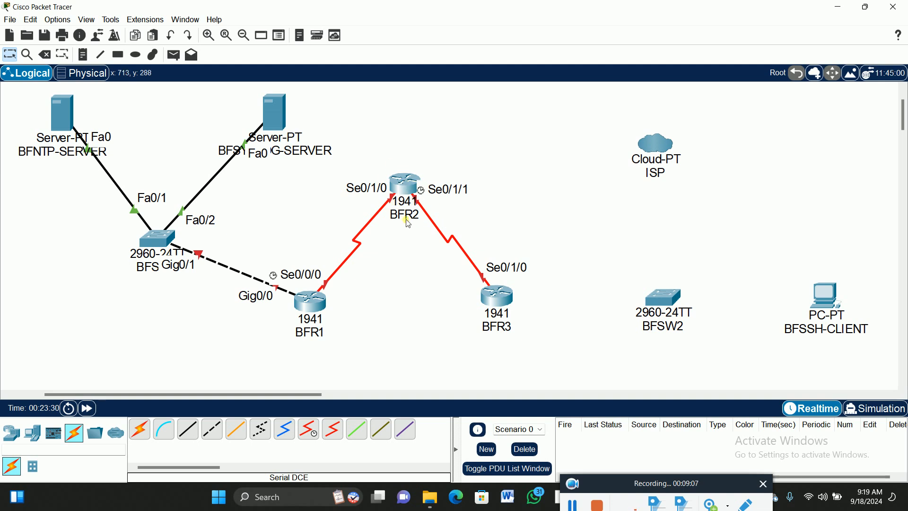
- Power off BFR2, install a second HWIC-2T module in its free right-hand expansion slot, and power it back on
{"action": "left_click", "coordinate": [405, 183]}
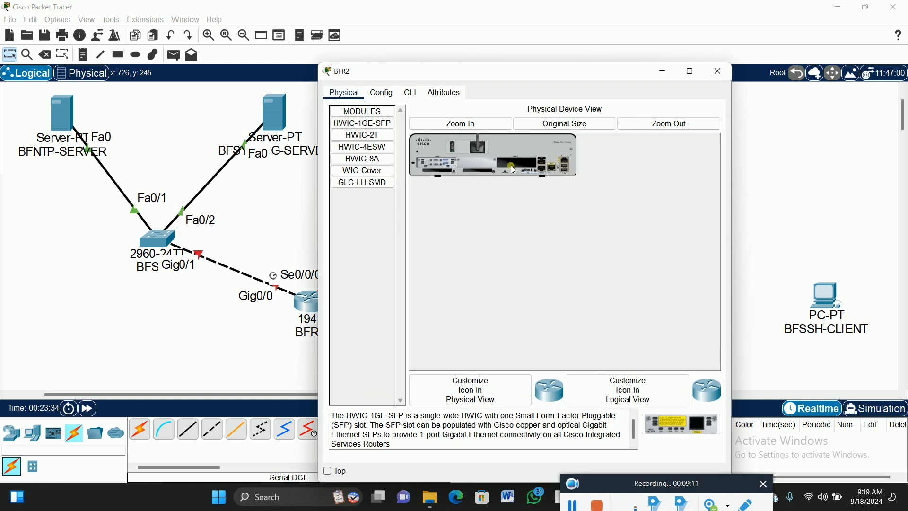
{"action": "left_click", "coordinate": [464, 127]}
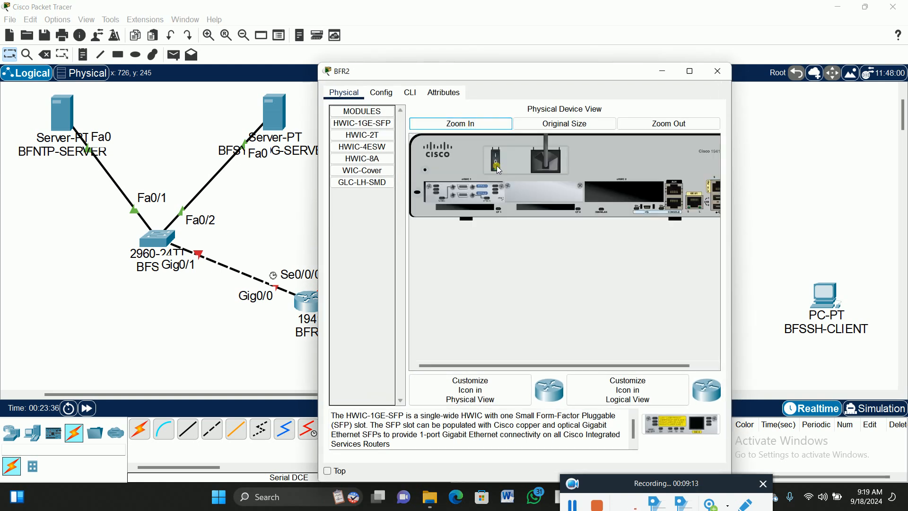
{"action": "left_click", "coordinate": [356, 134]}
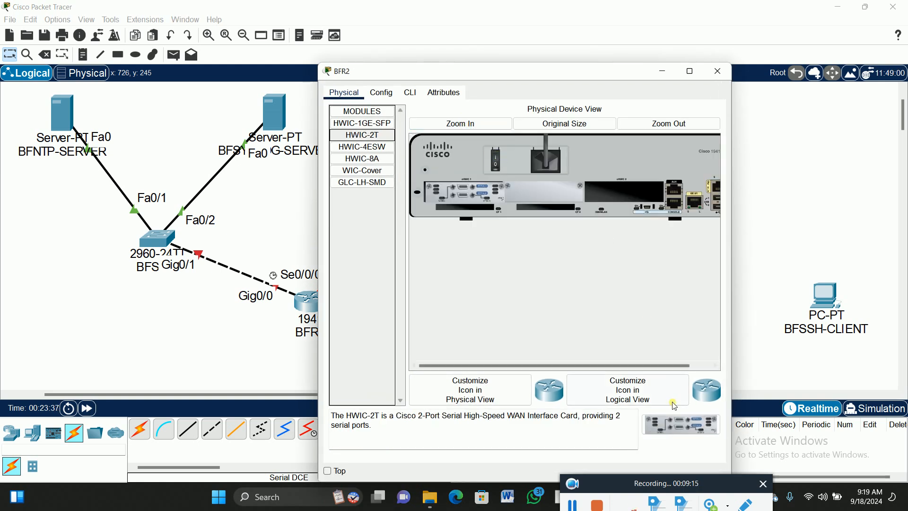
{"action": "left_click_drag", "start_coordinate": [356, 135], "coordinate": [625, 194]}
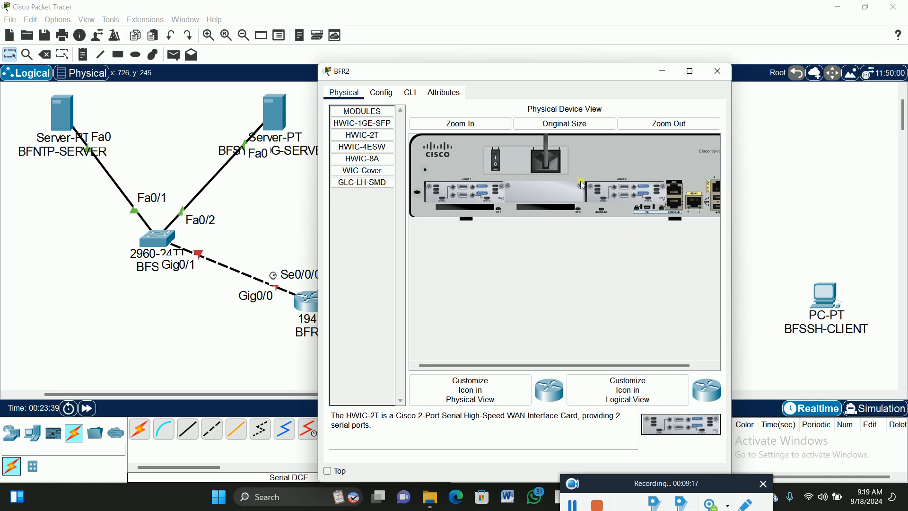
{"action": "left_click", "coordinate": [496, 155]}
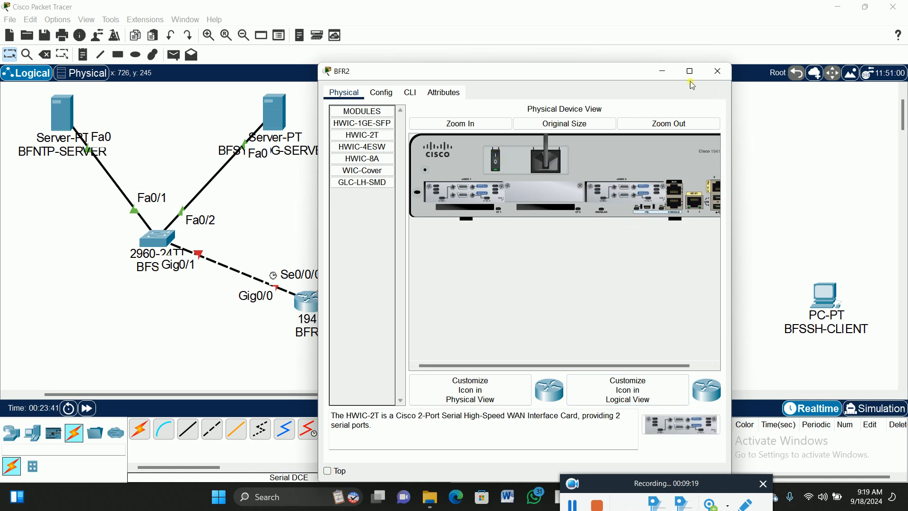
{"action": "left_click", "coordinate": [718, 71]}
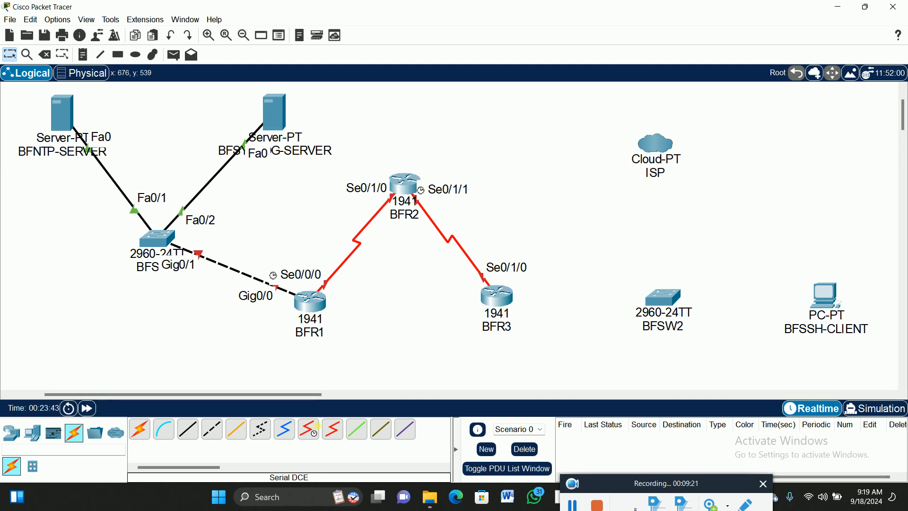
- Link Serial0/0/0 on BFR2 to Serial0 on the ISP cloud with a Serial DCE cable, starting from BFR2
{"action": "left_click", "coordinate": [308, 429]}
{"action": "left_click", "coordinate": [405, 188]}
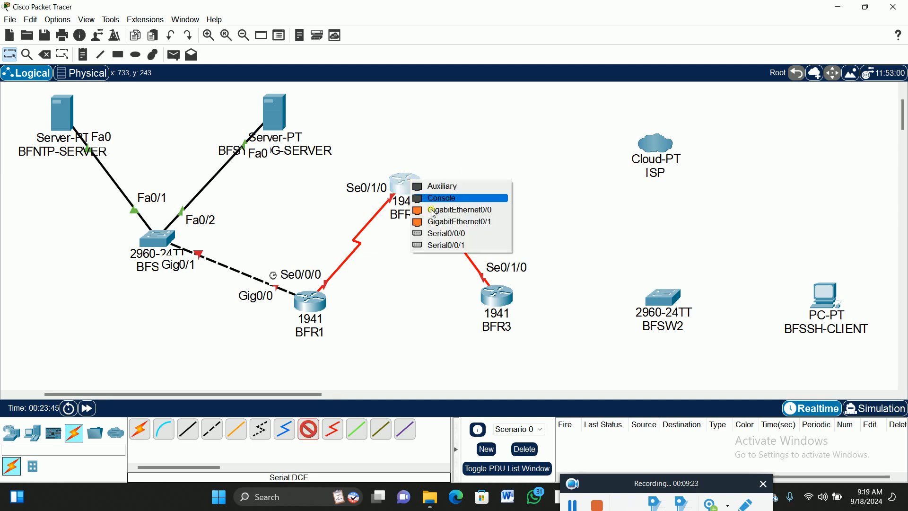
{"action": "left_click", "coordinate": [454, 233]}
{"action": "left_click", "coordinate": [659, 149]}
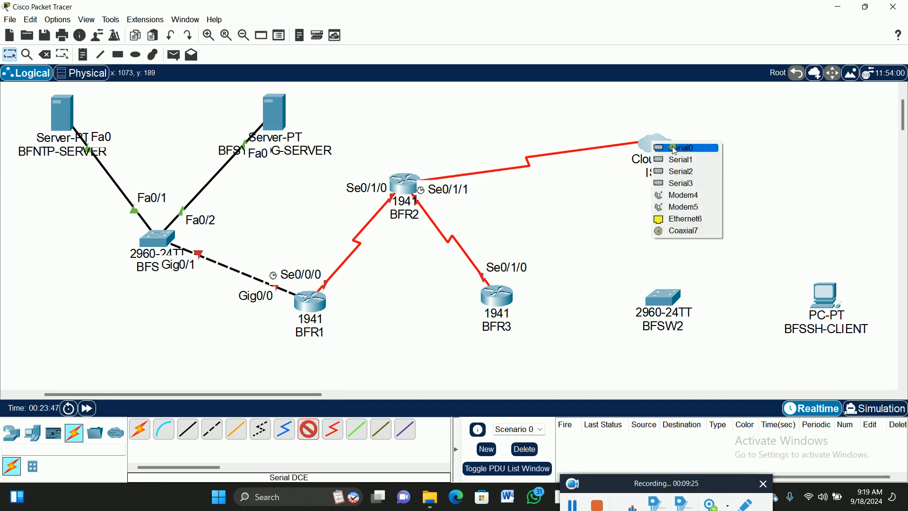
{"action": "left_click", "coordinate": [678, 147]}
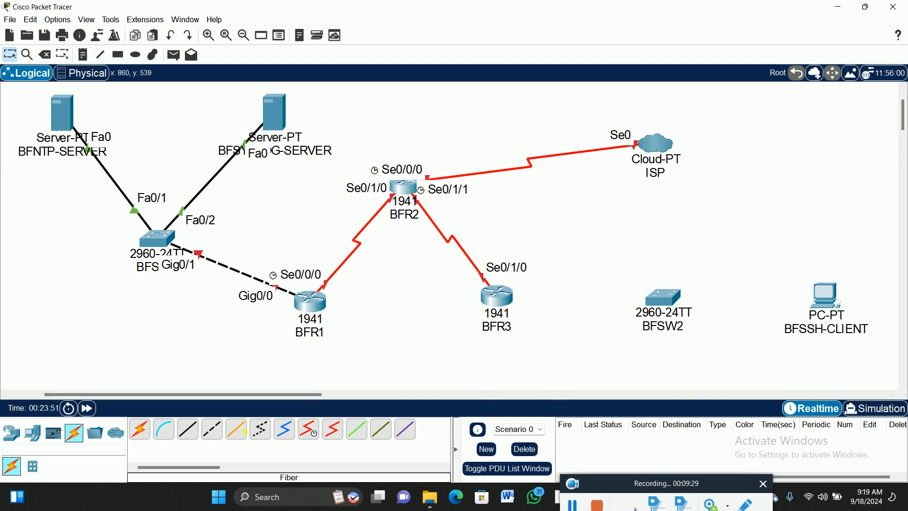
- Link GigabitEthernet0/0 on BFR3 to GigabitEthernet0/1 on BFSW2 with a Copper Cross-Over cable, and nudge BFSW2 slightly upward
{"action": "left_click", "coordinate": [212, 428]}
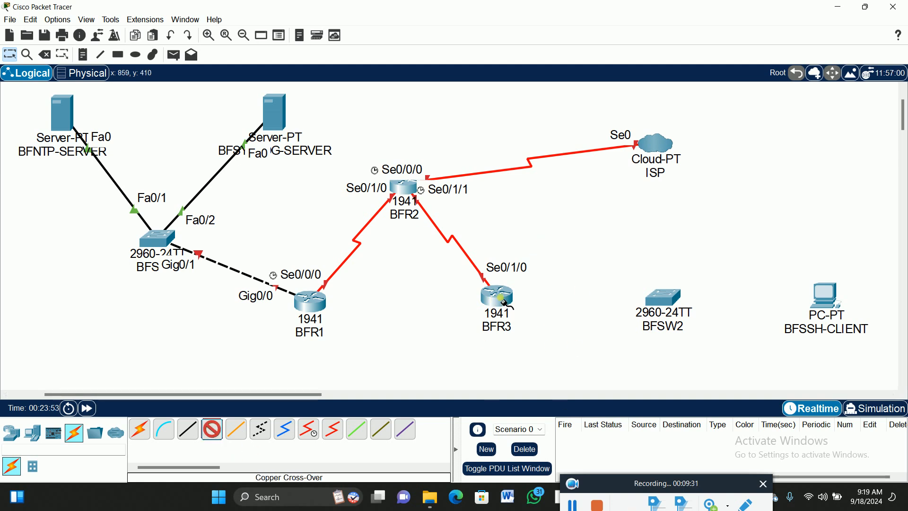
{"action": "left_click", "coordinate": [505, 303]}
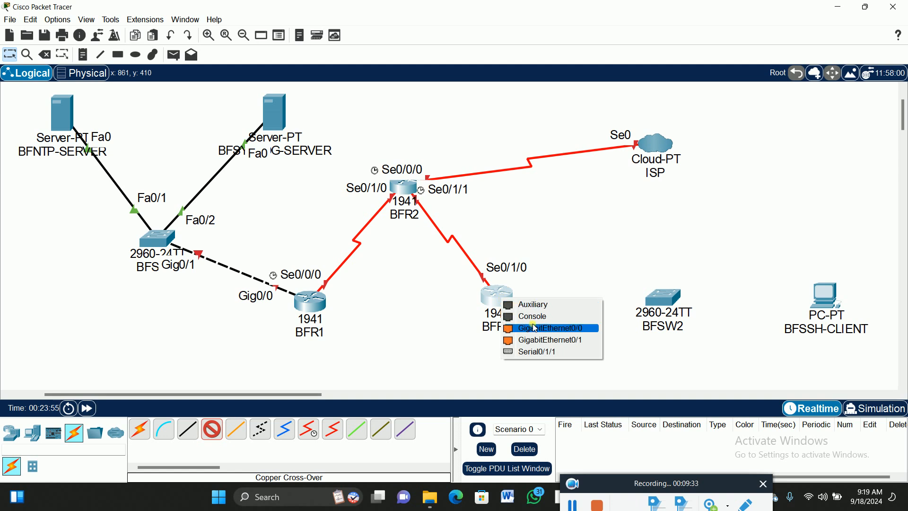
{"action": "left_click", "coordinate": [530, 327]}
{"action": "left_click", "coordinate": [664, 299]}
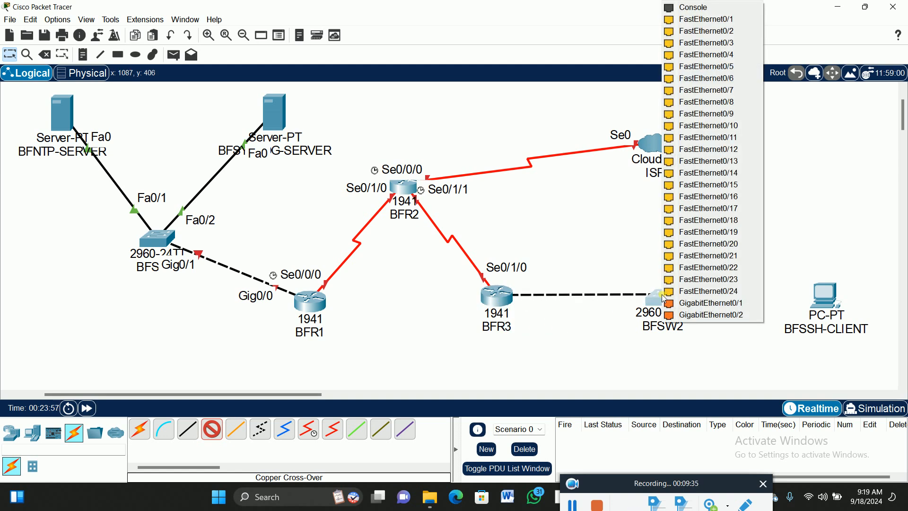
{"action": "left_click", "coordinate": [713, 303]}
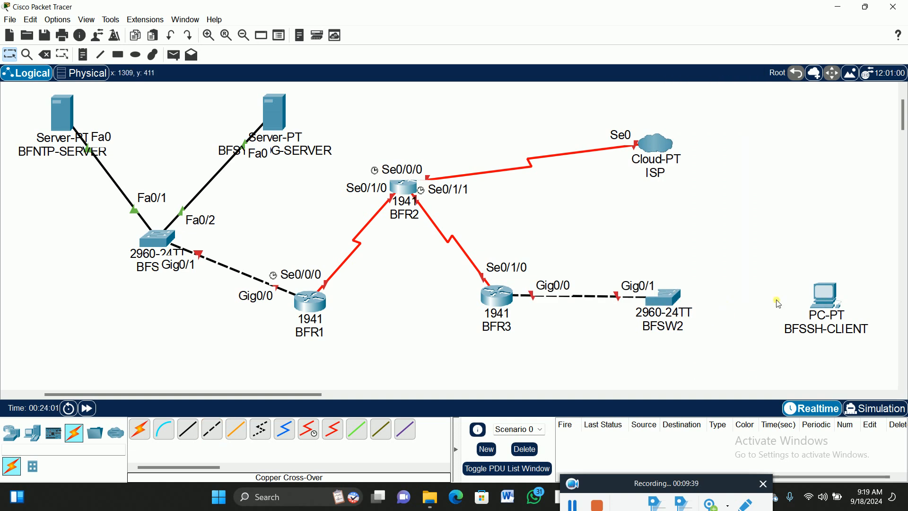
{"action": "left_click_drag", "start_coordinate": [670, 303], "coordinate": [675, 297]}
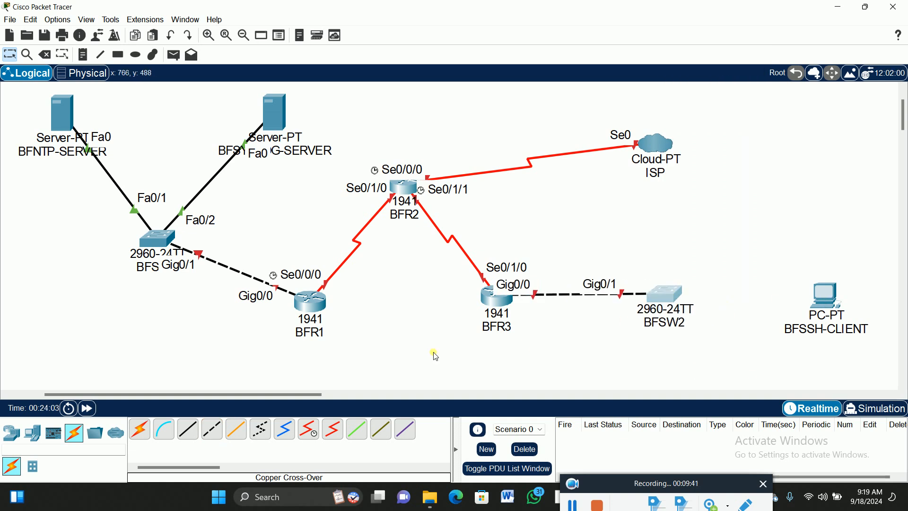
- Link FastEthernet0 on BFSSH-CLIENT to FastEthernet0/1 on BFSW2 with a Copper Straight-Through cable, and nudge the PC slightly upward
{"action": "left_click", "coordinate": [198, 430]}
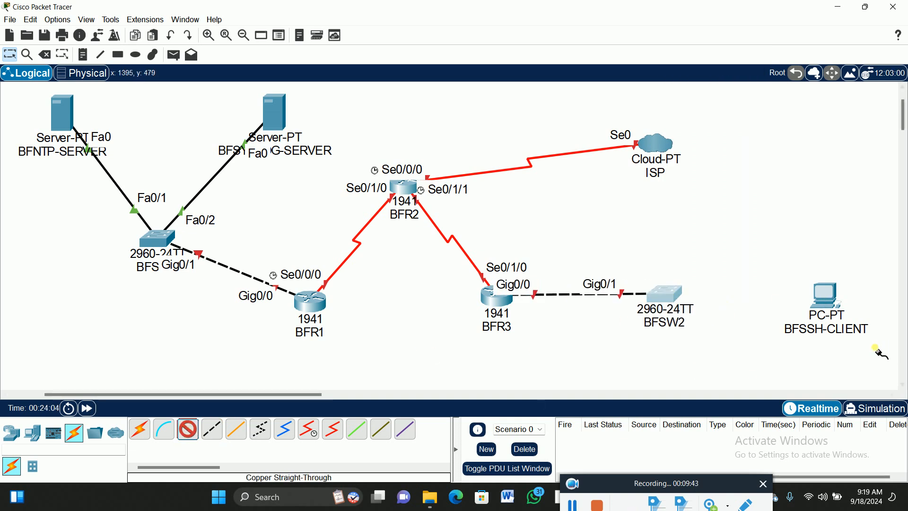
{"action": "left_click", "coordinate": [831, 294]}
{"action": "left_click", "coordinate": [862, 334]}
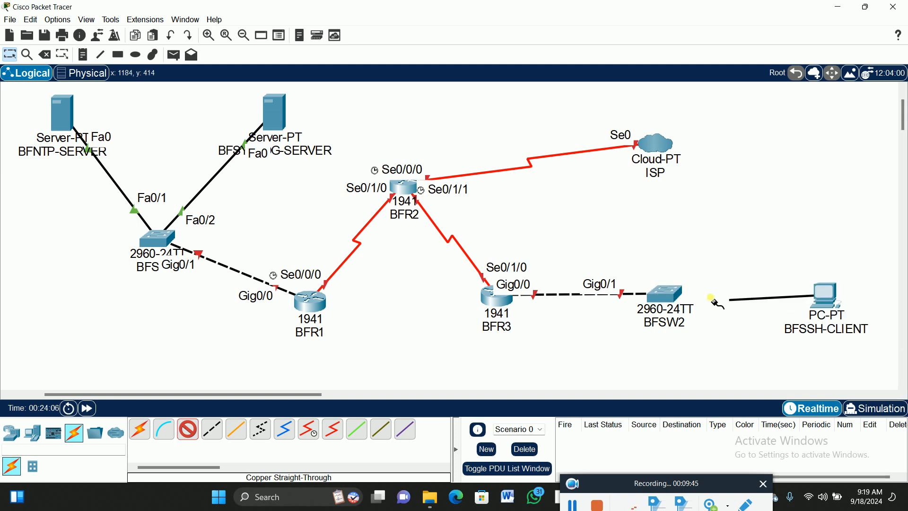
{"action": "left_click", "coordinate": [672, 299]}
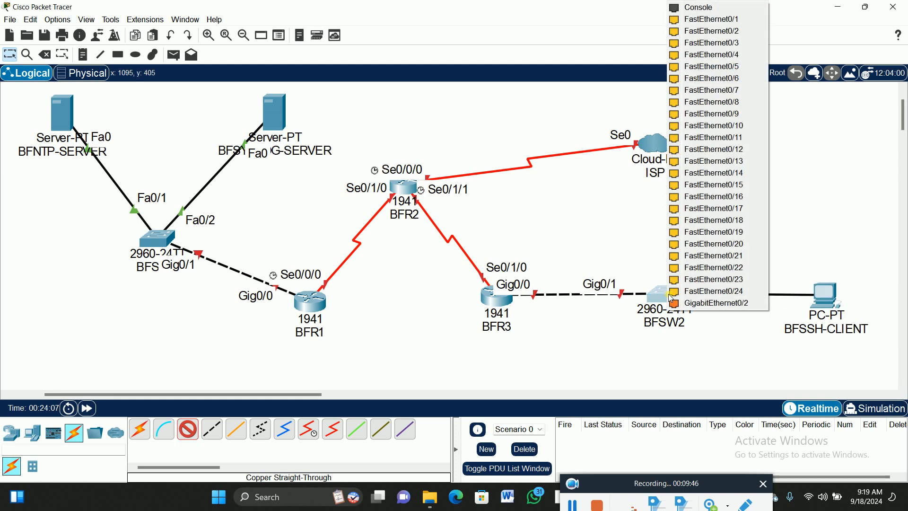
{"action": "left_click", "coordinate": [735, 20]}
{"action": "left_click_drag", "start_coordinate": [828, 293], "coordinate": [830, 289]}
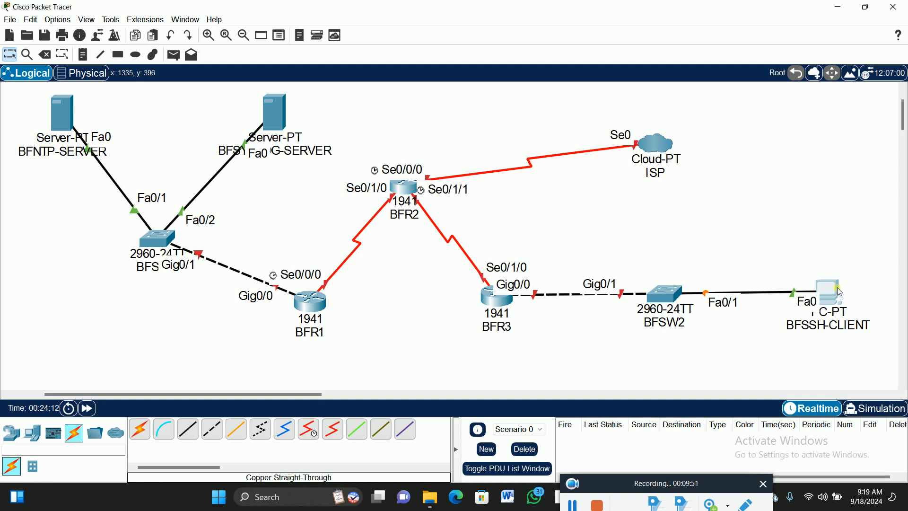
- Place a note reading 192.168.10.201 below BFNTP-SERVER and one reading 192.168.10.202 beside the syslog server
{"action": "mouse_move", "coordinate": [837, 287]}
{"action": "left_click", "coordinate": [85, 57]}
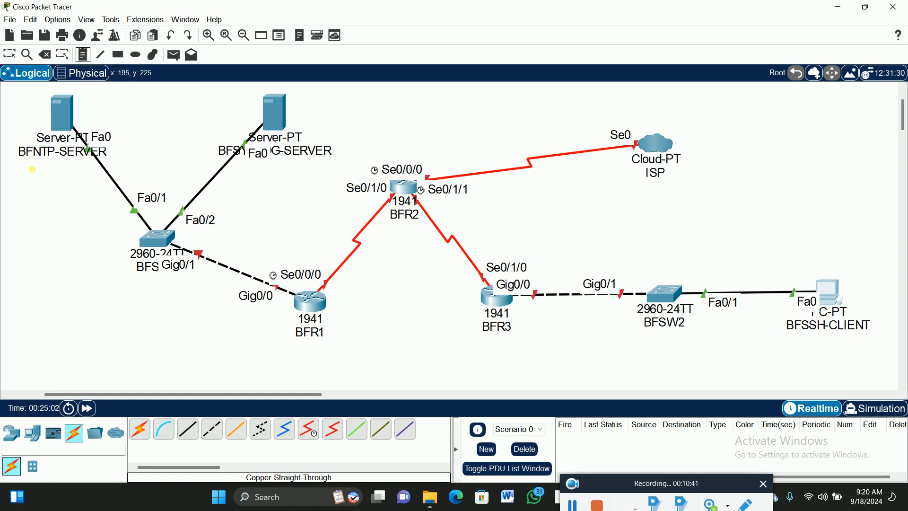
{"action": "left_click", "coordinate": [32, 169]}
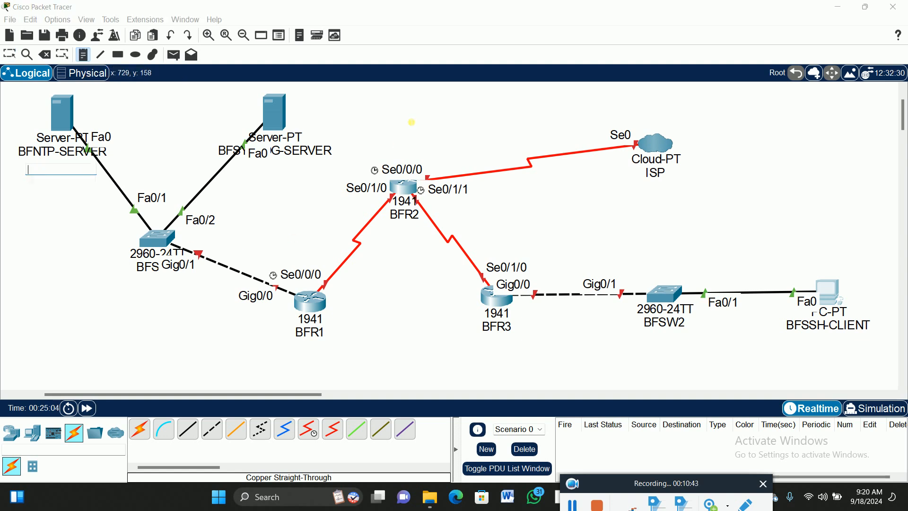
{"action": "type", "text": "192.168"}
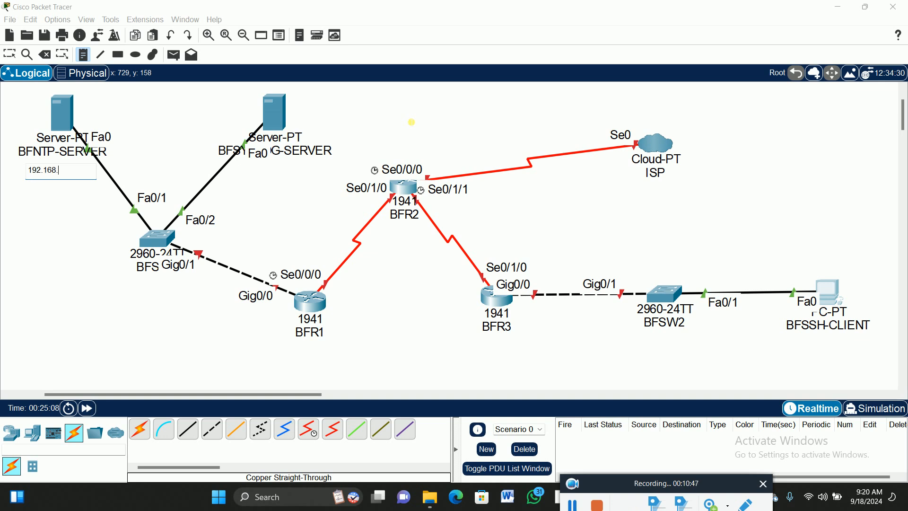
{"action": "type", "text": ".10.201"}
{"action": "left_click", "coordinate": [294, 117]}
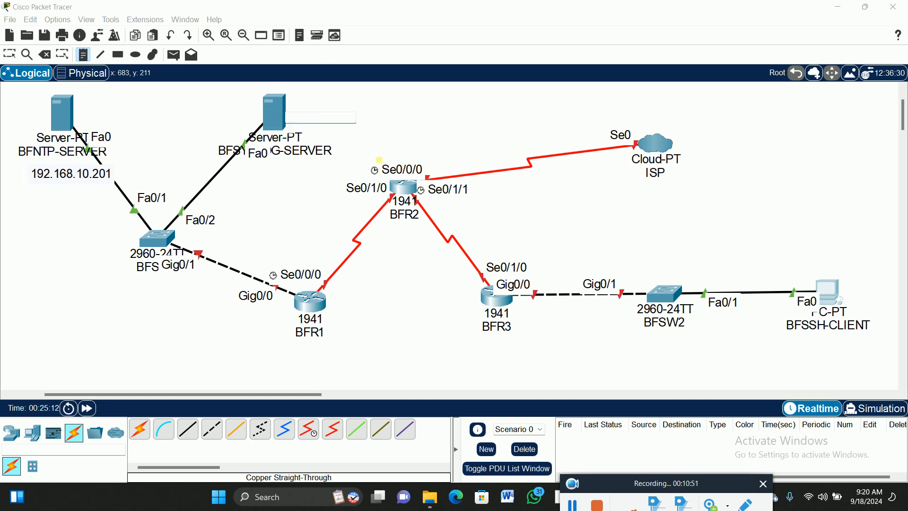
{"action": "type", "text": "192.168.10.202"}
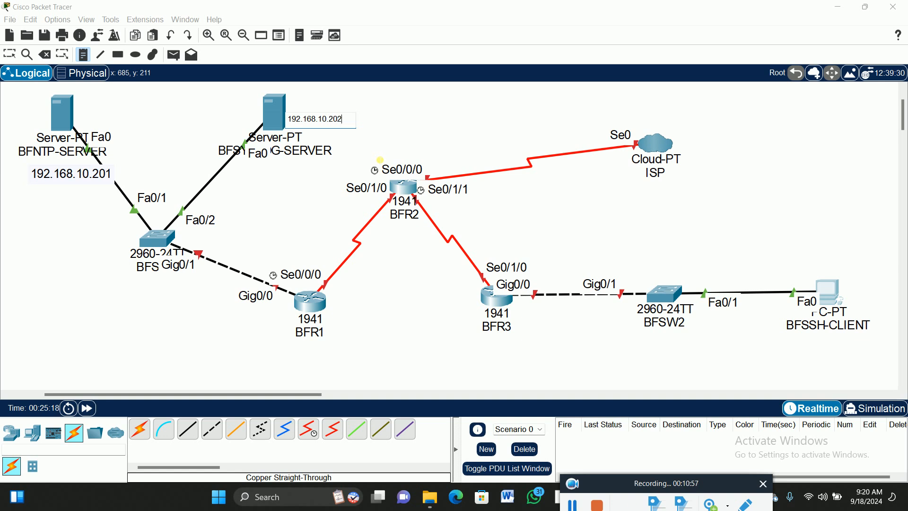
- Place a note reading 192.168.10.1 below the Gig0/0 label of BFR1 and adjust its position
{"action": "left_click", "coordinate": [219, 310]}
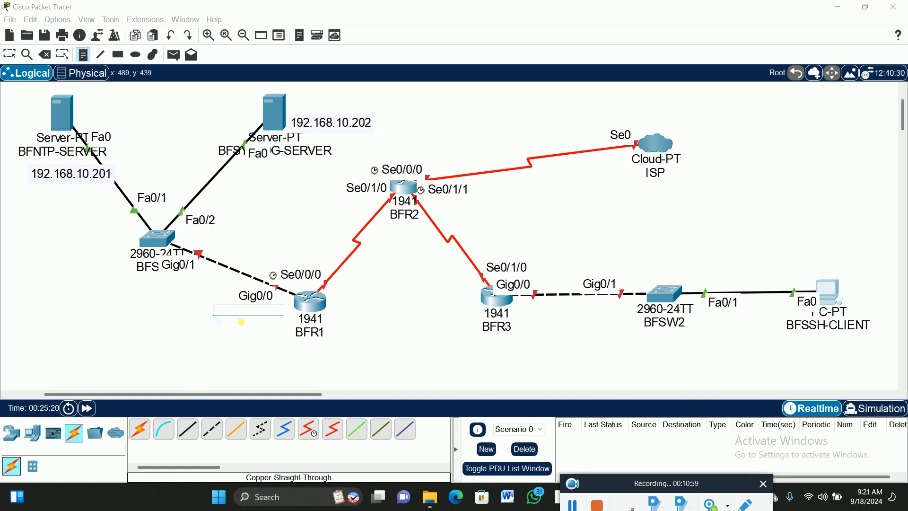
{"action": "type", "text": "192."}
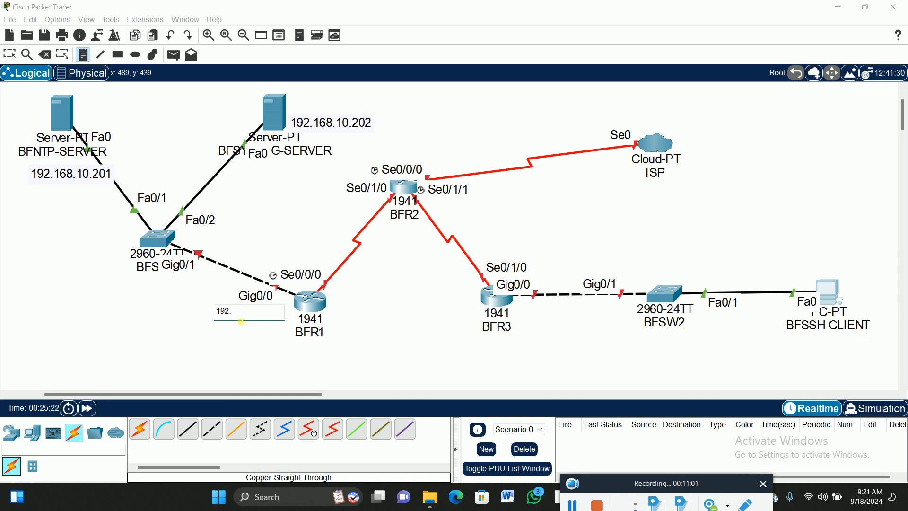
{"action": "type", "text": "168.10.1"}
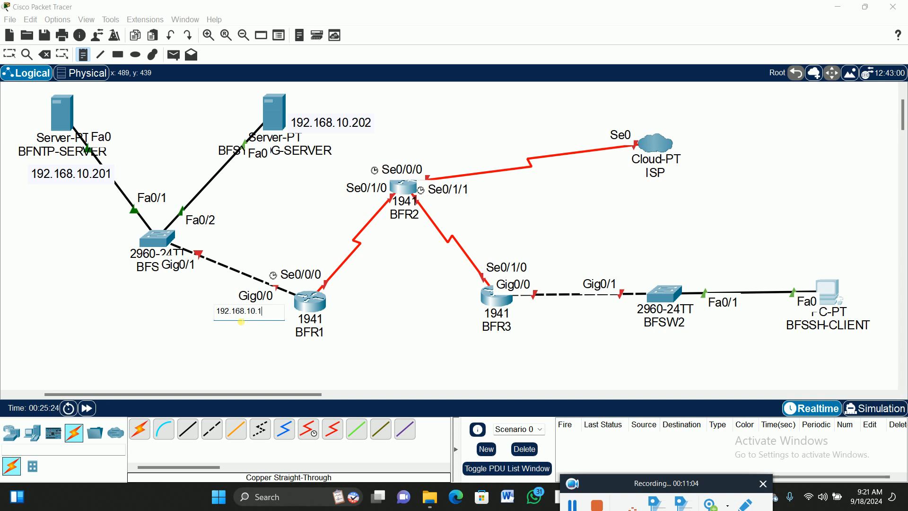
{"action": "left_click", "coordinate": [9, 55]}
{"action": "left_click_drag", "start_coordinate": [268, 325], "coordinate": [269, 320]}
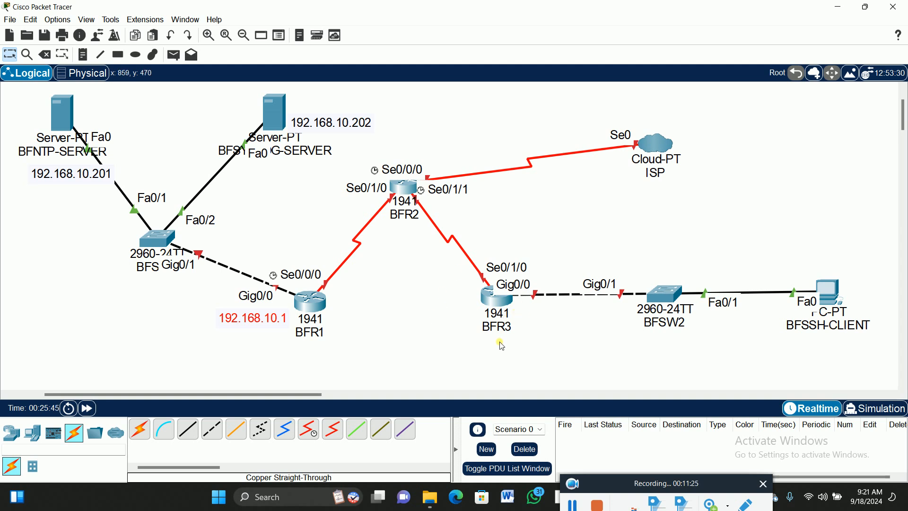
{"action": "left_click", "coordinate": [168, 322]}
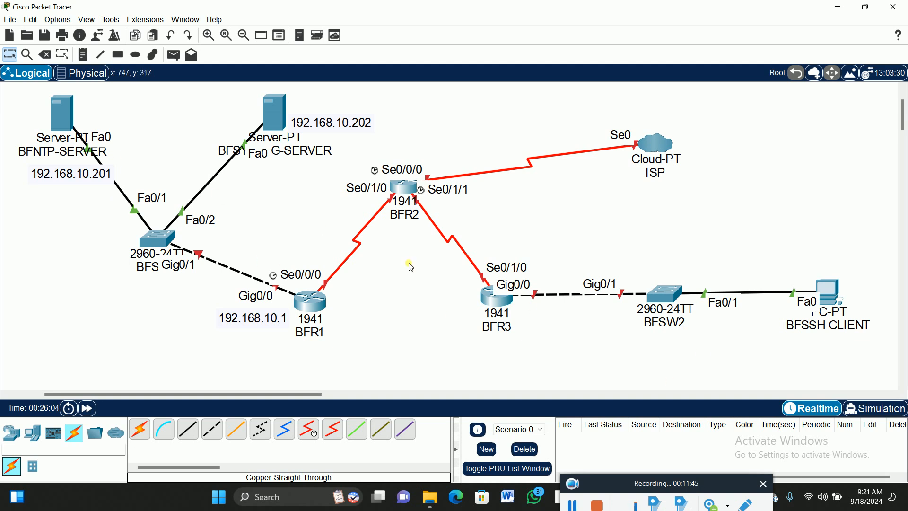
- Create a network note reading 10.20.30.0/30 and position it beside the serial link between BFR1 and BFR2
{"action": "left_click", "coordinate": [83, 54]}
{"action": "left_click", "coordinate": [378, 256]}
{"action": "type", "text": "10.20.30.0/30"}
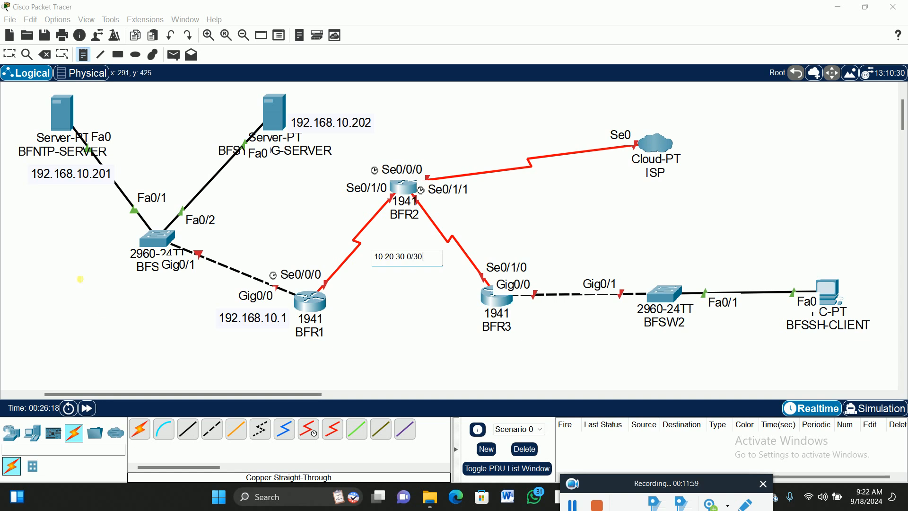
{"action": "left_click", "coordinate": [9, 54]}
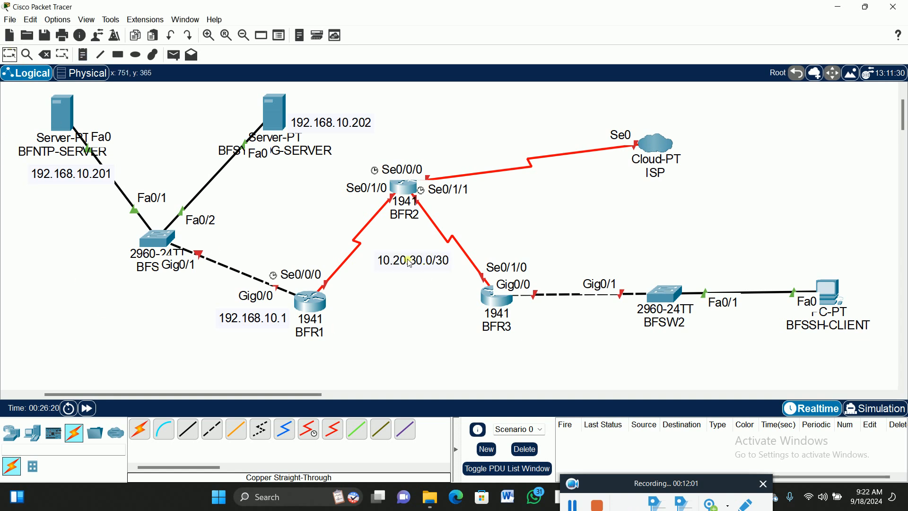
{"action": "left_click_drag", "start_coordinate": [415, 263], "coordinate": [409, 271]}
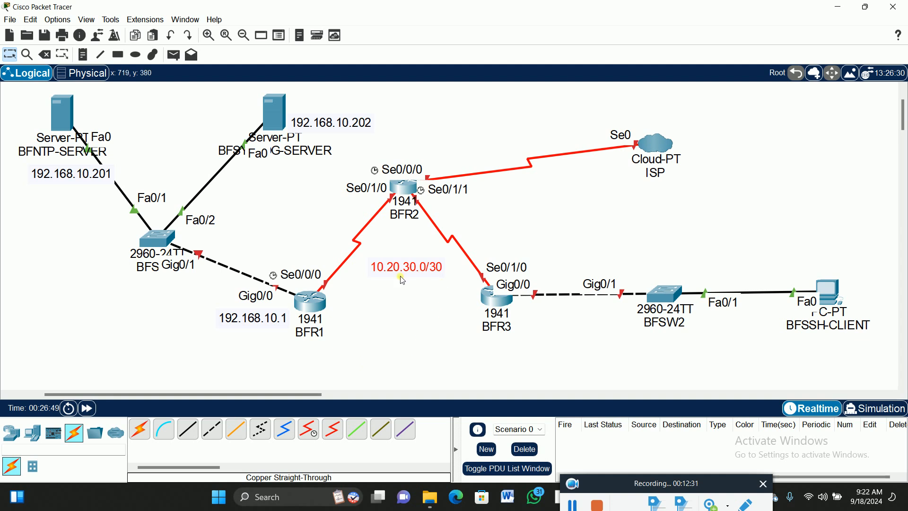
{"action": "left_click_drag", "start_coordinate": [419, 266], "coordinate": [324, 237]}
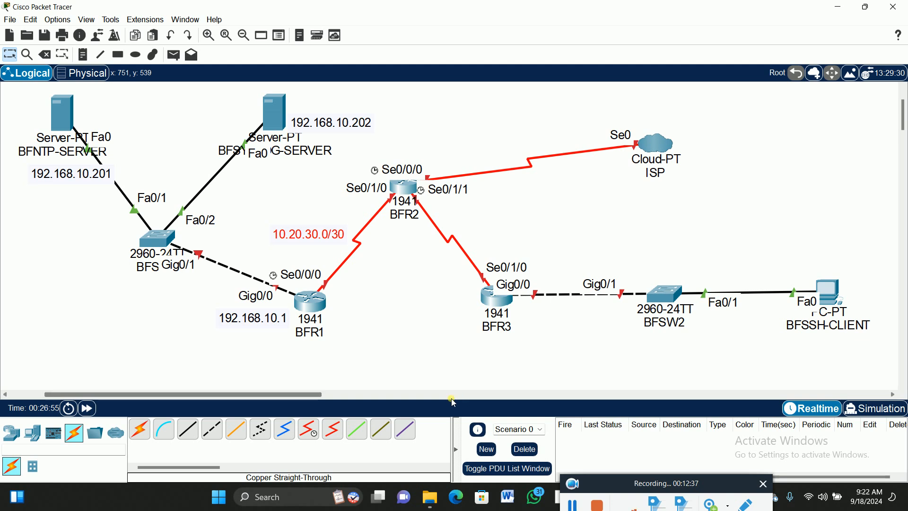
- Duplicate the 10.20.30.0/30 note, move the copy beside the BFR2–BFR3 link, and change its text to 10.20.40.0/30
{"action": "key", "text": "ctrl+v"}
{"action": "left_click_drag", "start_coordinate": [308, 202], "coordinate": [502, 235]}
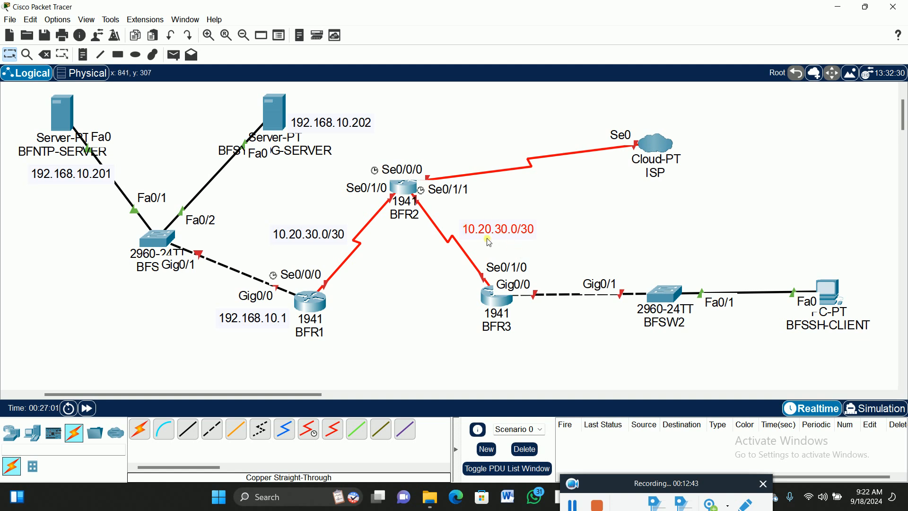
{"action": "double_click", "coordinate": [499, 229]}
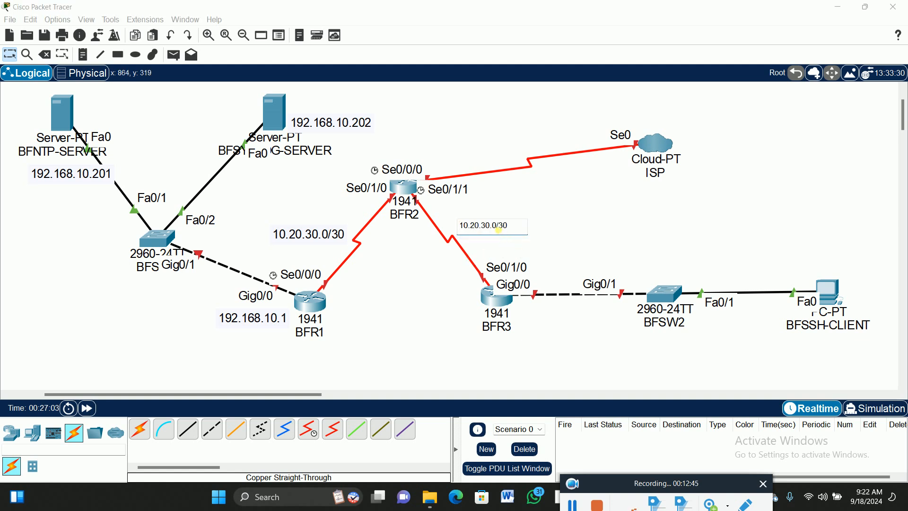
{"action": "key", "text": "BackSpace"}
{"action": "type", "text": "4"}
{"action": "left_click", "coordinate": [401, 298]}
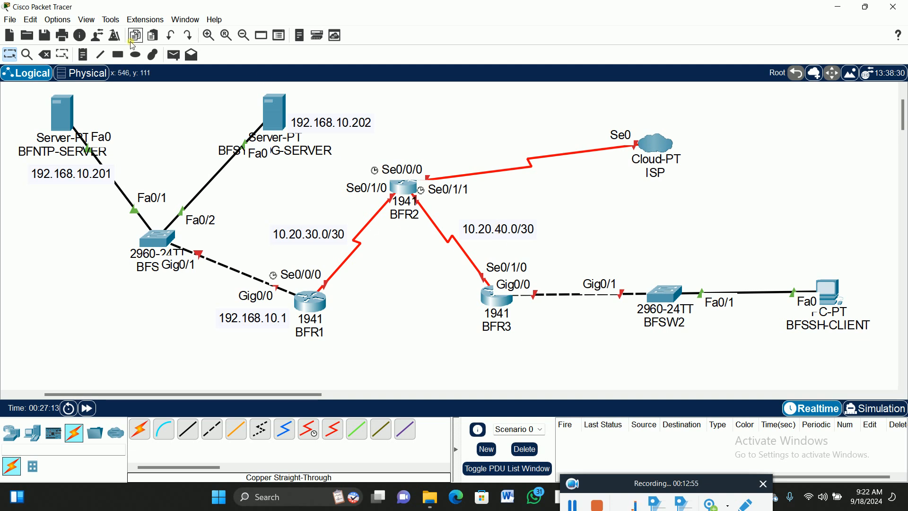
- Place a note reading .2 just below the Se0/1/1 label of BFR2
{"action": "left_click", "coordinate": [83, 54]}
{"action": "left_click", "coordinate": [427, 207]}
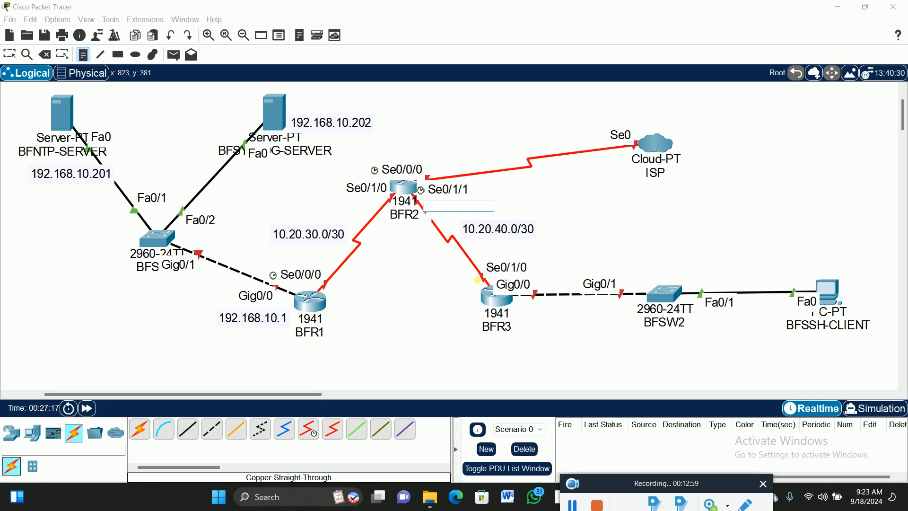
{"action": "type", "text": ".2"}
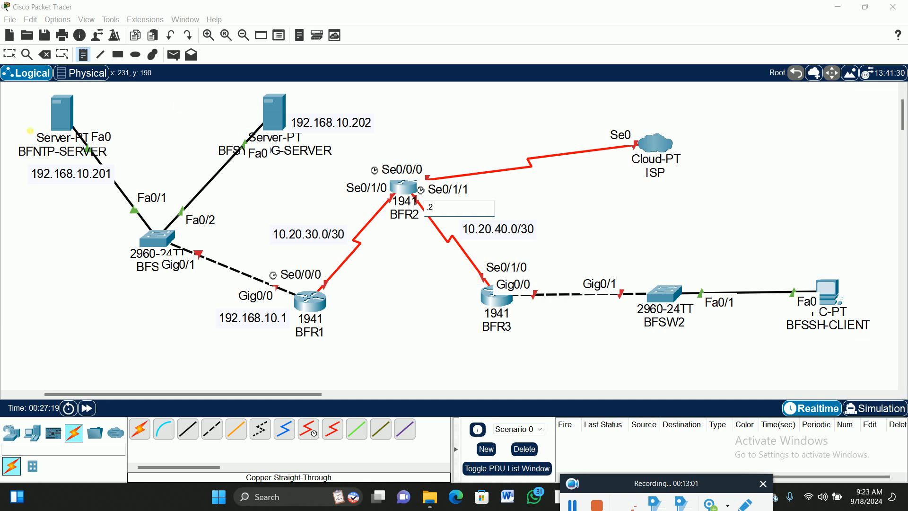
{"action": "left_click", "coordinate": [9, 55]}
{"action": "left_click_drag", "start_coordinate": [434, 214], "coordinate": [439, 207]}
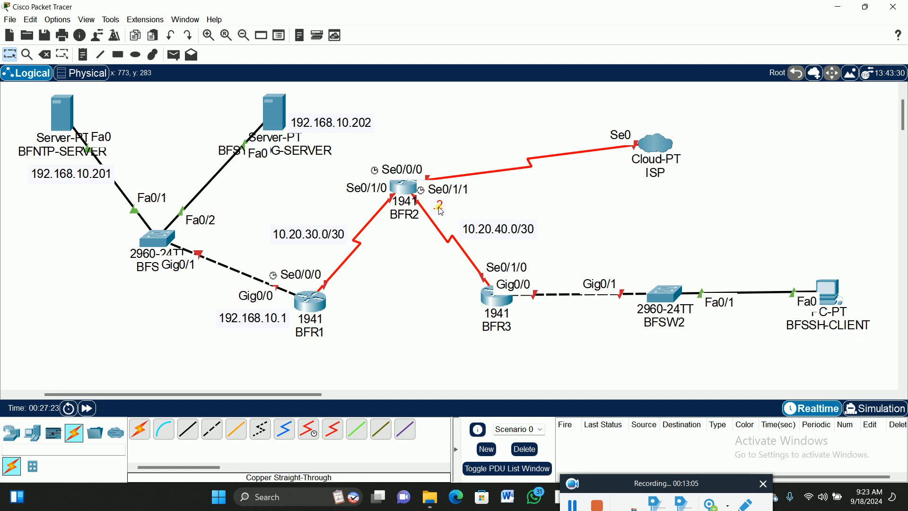
- Move the ISP cloud a little higher, and place a note reading .1 below the Se0/1/0 label of BFR2
{"action": "left_click_drag", "start_coordinate": [664, 146], "coordinate": [658, 108]}
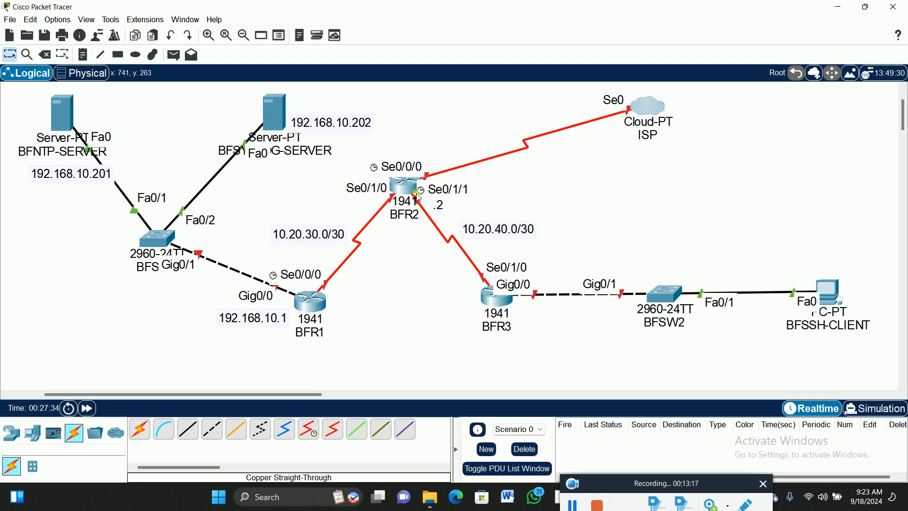
{"action": "left_click", "coordinate": [83, 56]}
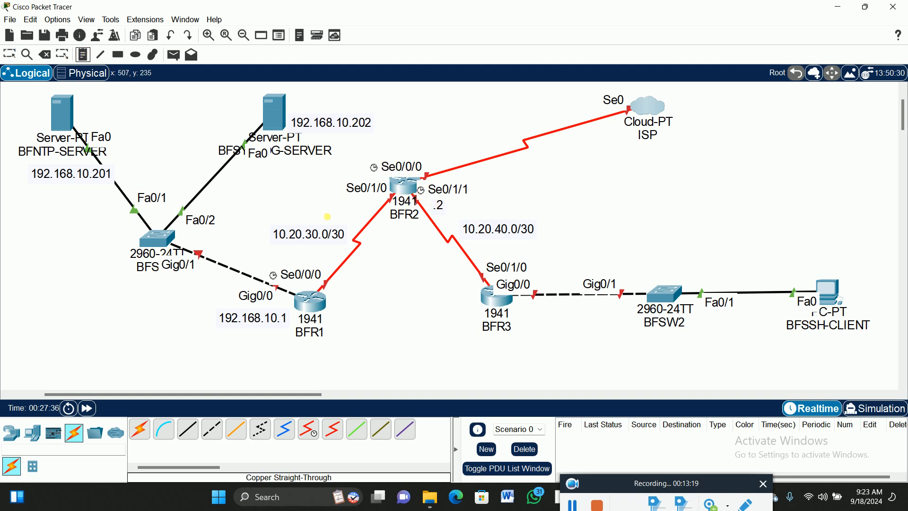
{"action": "left_click", "coordinate": [369, 202]}
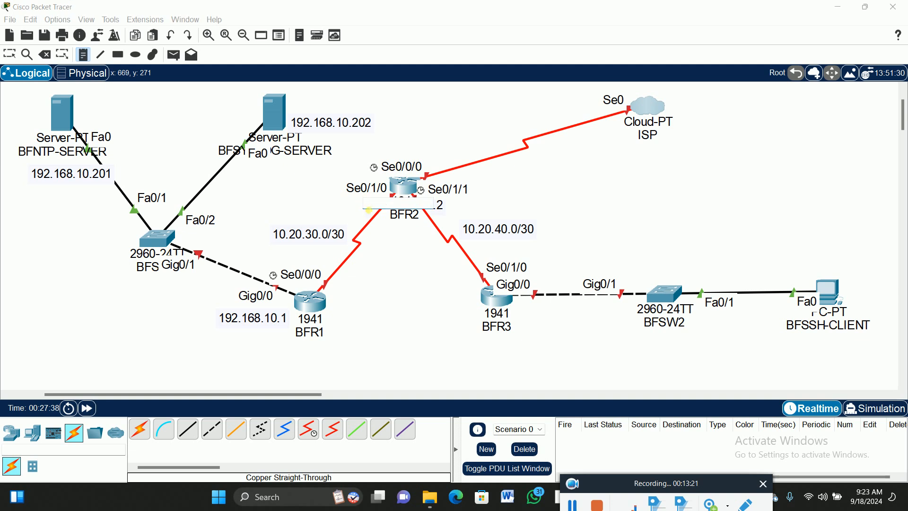
{"action": "type", "text": ".1"}
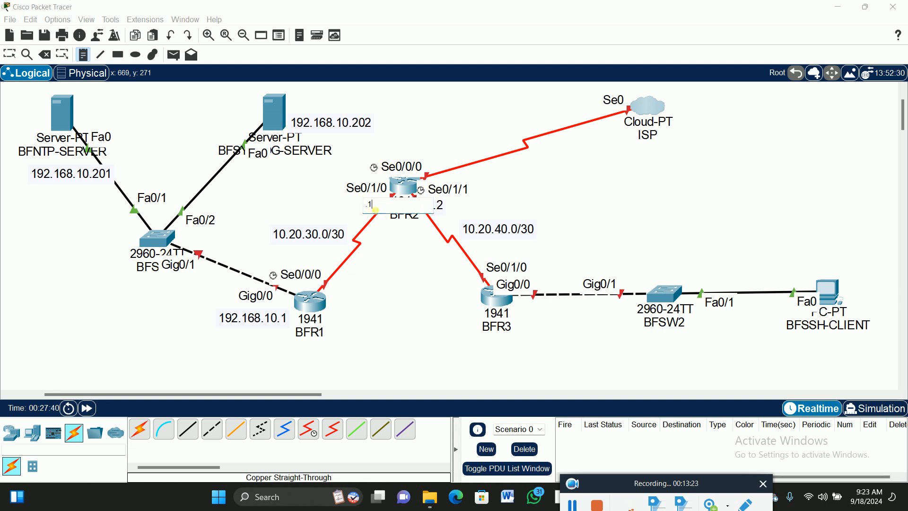
{"action": "left_click", "coordinate": [11, 56]}
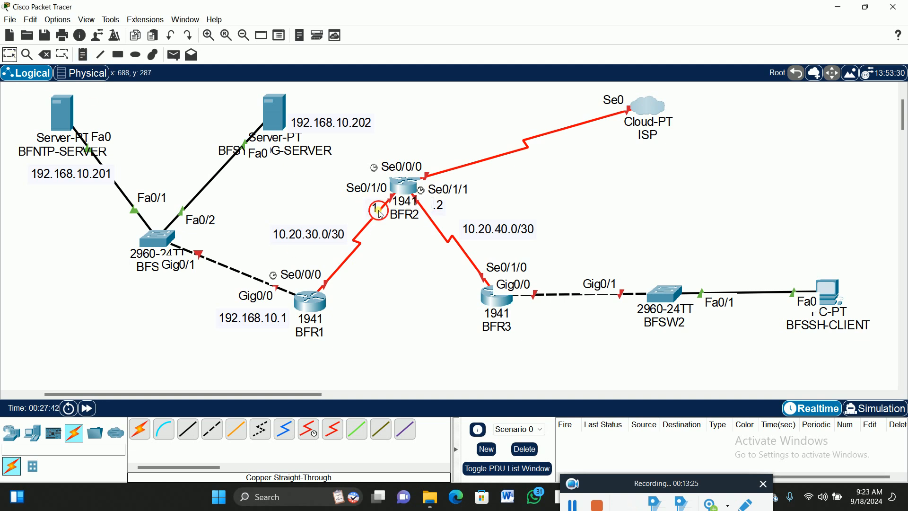
- Shift the .1 note to sit under BFR2's Se0/1/0 label, and place a note reading 1. beside BFR1
{"action": "left_click_drag", "start_coordinate": [381, 214], "coordinate": [371, 212]}
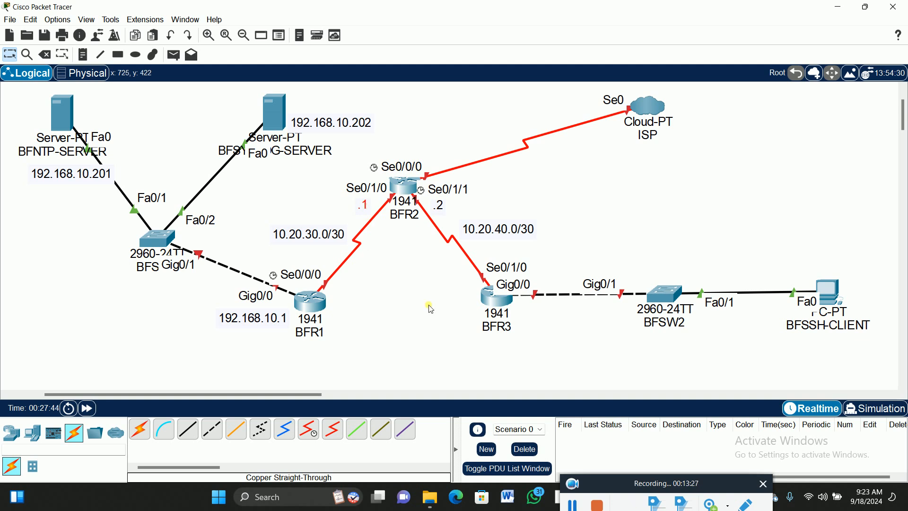
{"action": "left_click", "coordinate": [83, 56]}
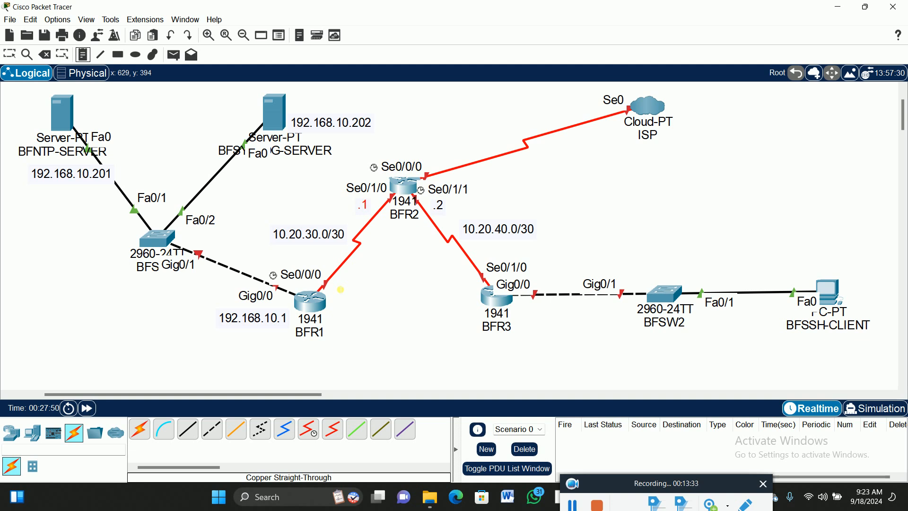
{"action": "key", "text": "n"}
{"action": "left_click", "coordinate": [341, 290]}
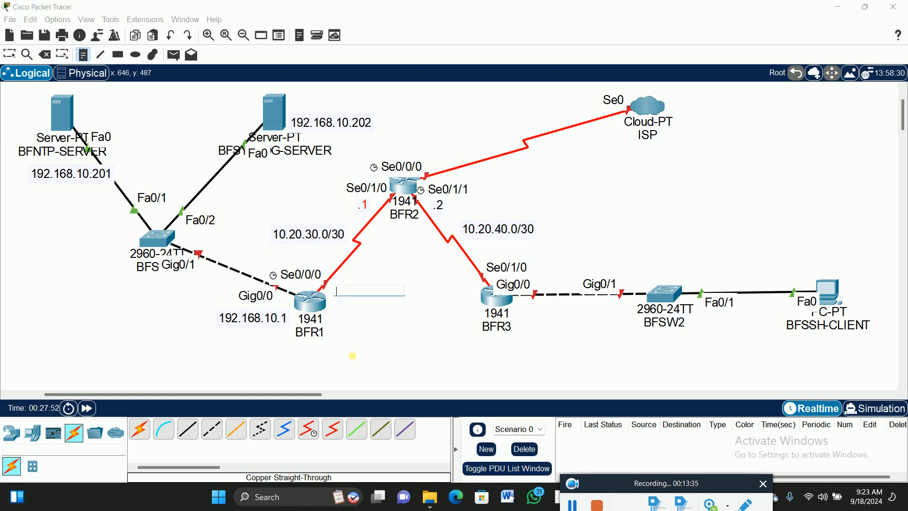
{"action": "type", "text": "1"}
{"action": "left_click", "coordinate": [9, 54]}
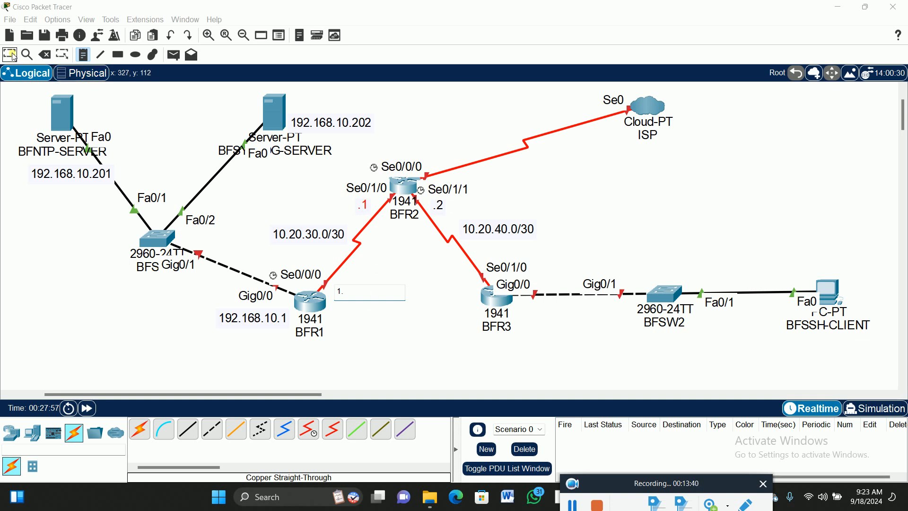
- Change the note under BFR2's Se0/1/0 label to .2, and place a note reading .1 beside BFR3
{"action": "double_click", "coordinate": [368, 203]}
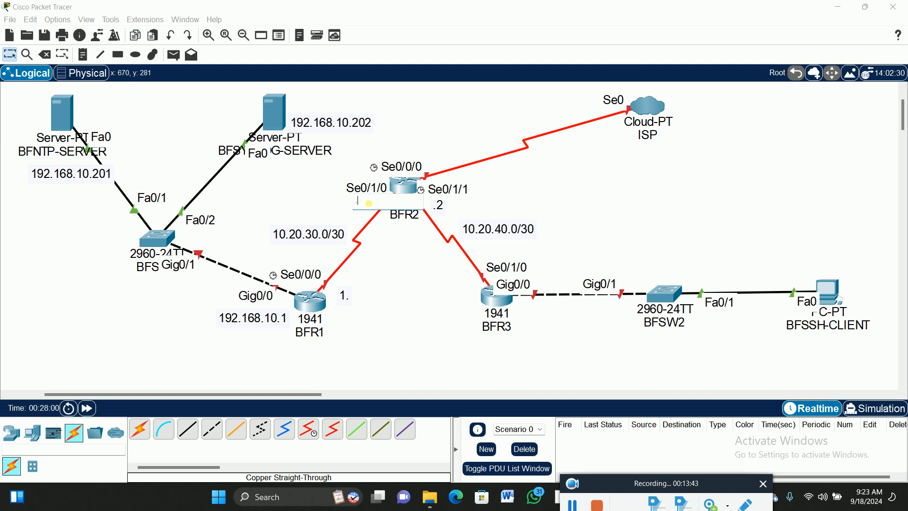
{"action": "left_click", "coordinate": [10, 55]}
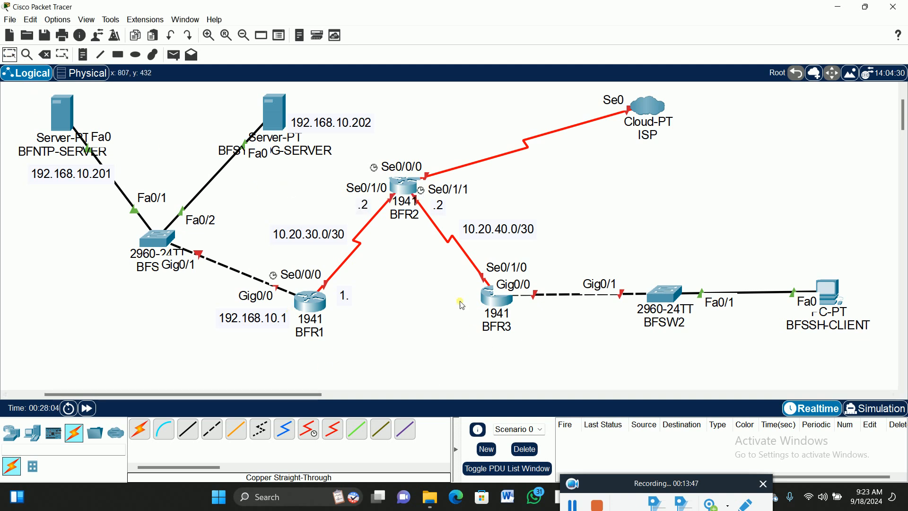
{"action": "left_click", "coordinate": [82, 54]}
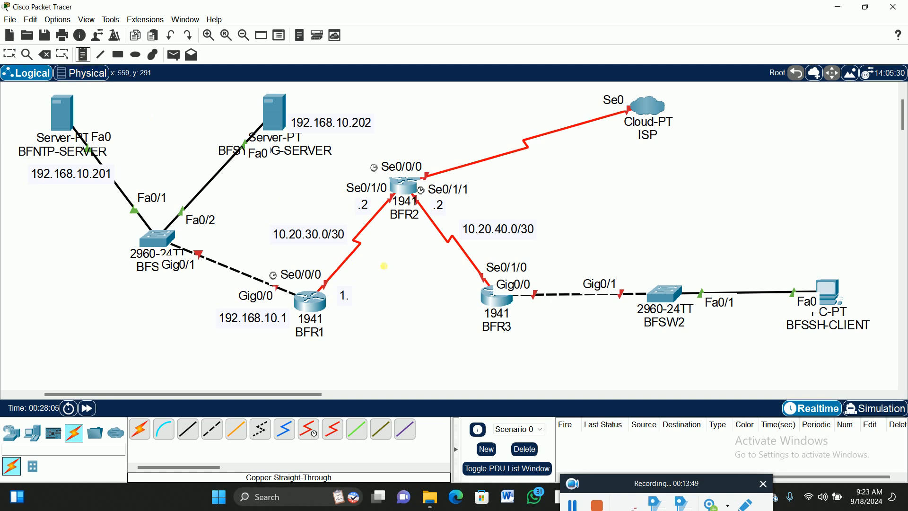
{"action": "left_click", "coordinate": [469, 283]}
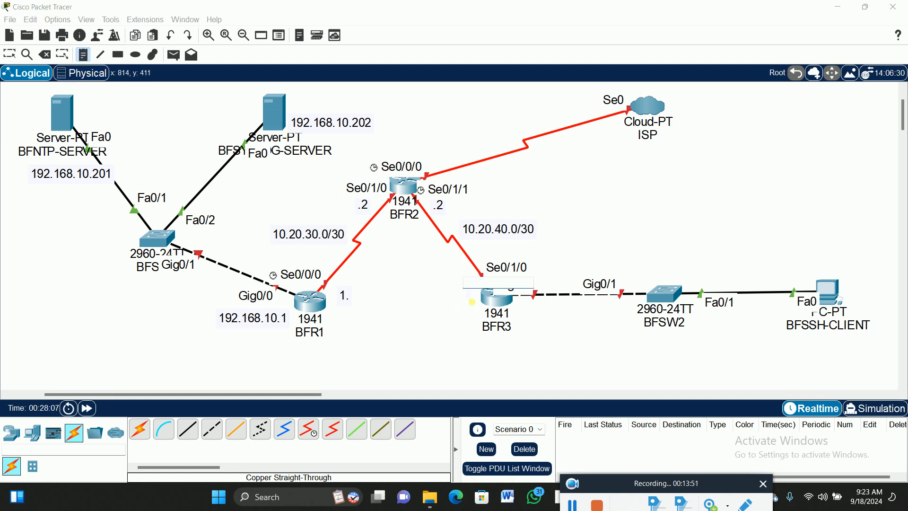
{"action": "type", "text": ".1"}
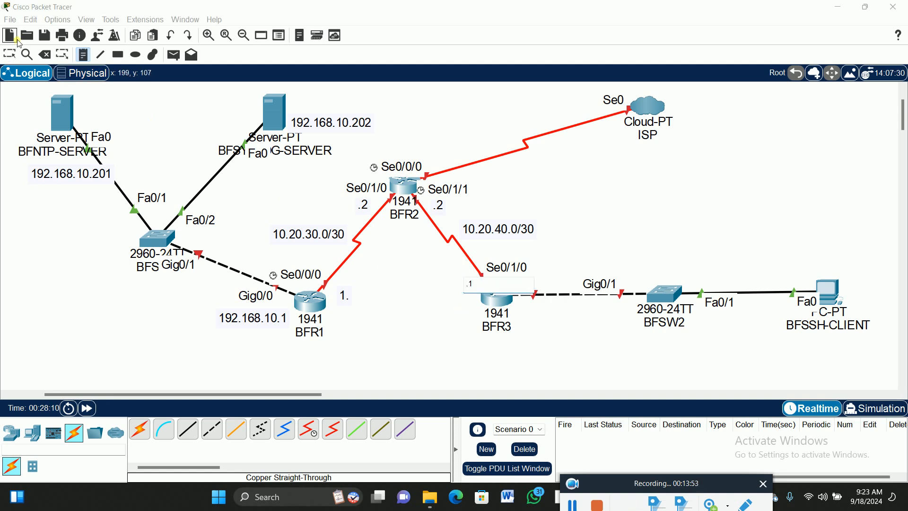
{"action": "left_click", "coordinate": [10, 54]}
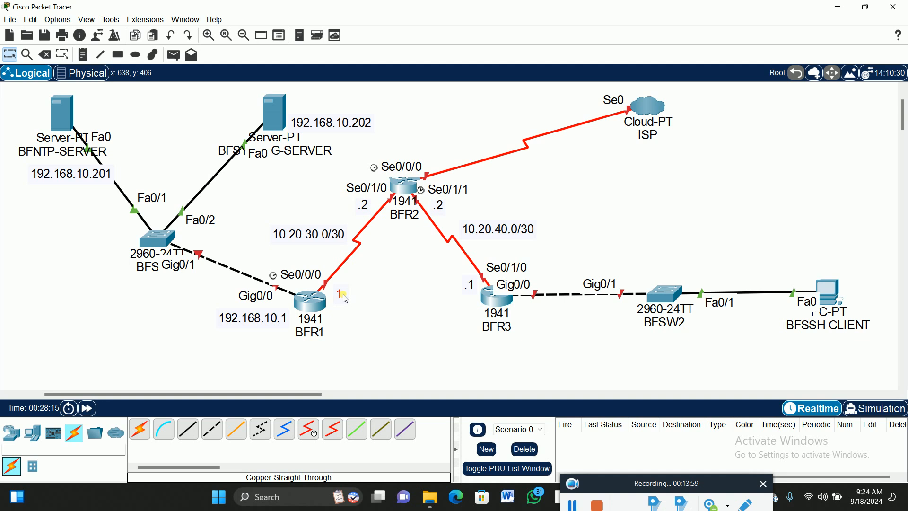
- Nudge the 1. note closer to BFR1, and place a note reading 192.168.5.100 just below the BFSSH-CLIENT label
{"action": "left_click_drag", "start_coordinate": [346, 299], "coordinate": [345, 297]}
{"action": "left_click", "coordinate": [83, 55]}
{"action": "left_click", "coordinate": [790, 344]}
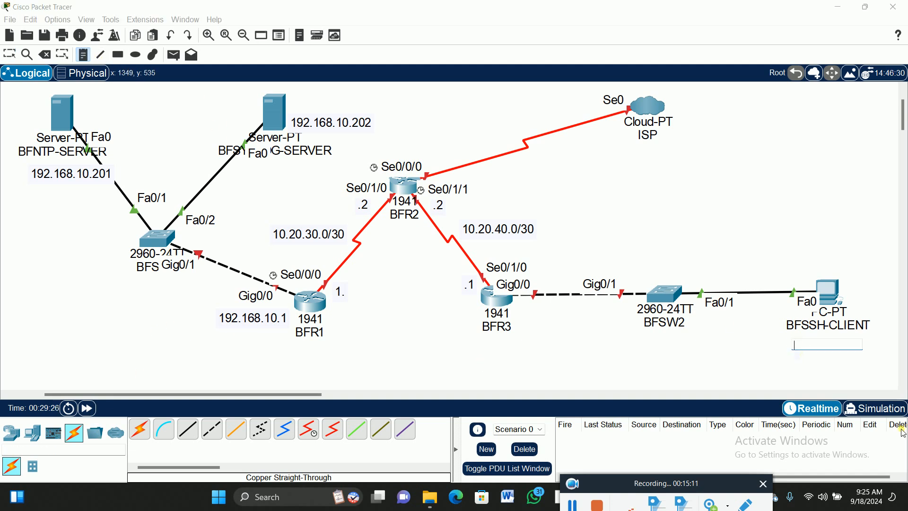
{"action": "type", "text": "192.168.5."}
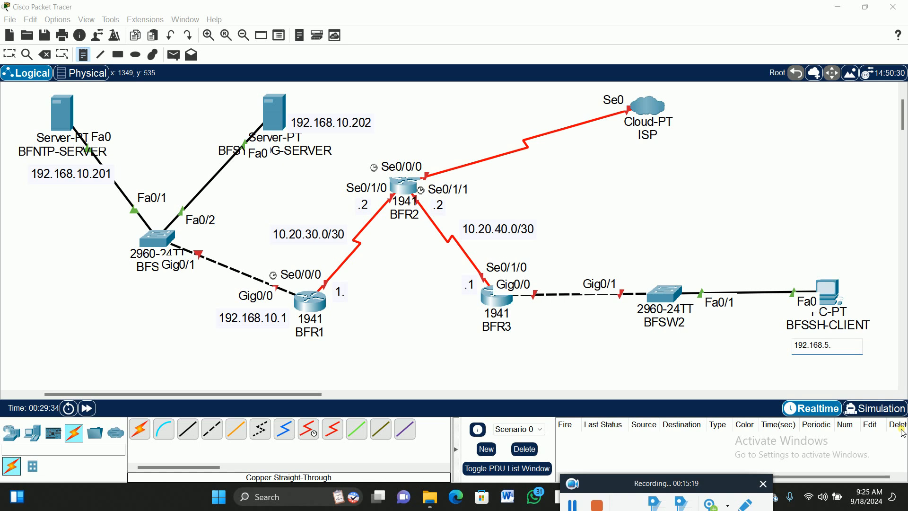
{"action": "type", "text": "100"}
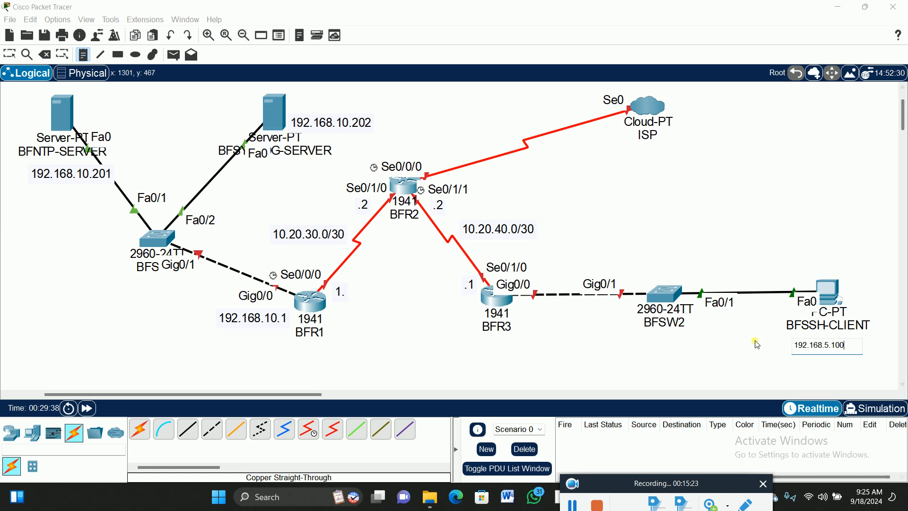
{"action": "left_click", "coordinate": [9, 53]}
{"action": "left_click_drag", "start_coordinate": [846, 355], "coordinate": [838, 353]}
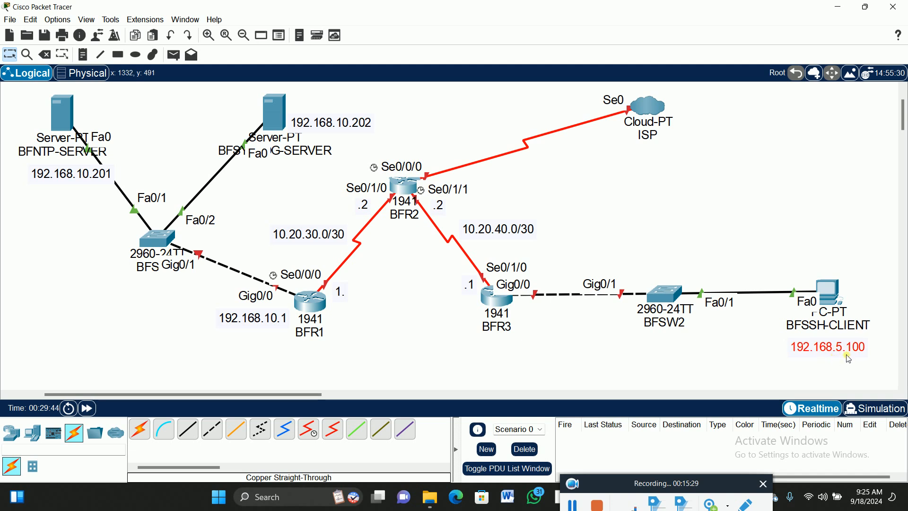
- Duplicate the 192.168.5.100 note, move the copy below BFR3's Gig0/0 label, and change its text to 192.168.5.1
{"action": "key", "text": "ctrl+c"}
{"action": "key", "text": "ctrl+v"}
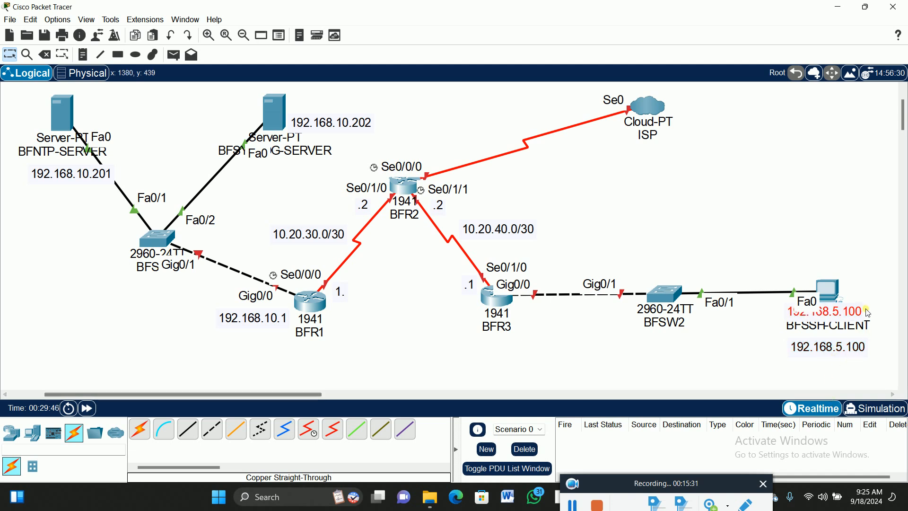
{"action": "left_click_drag", "start_coordinate": [870, 313], "coordinate": [594, 319]}
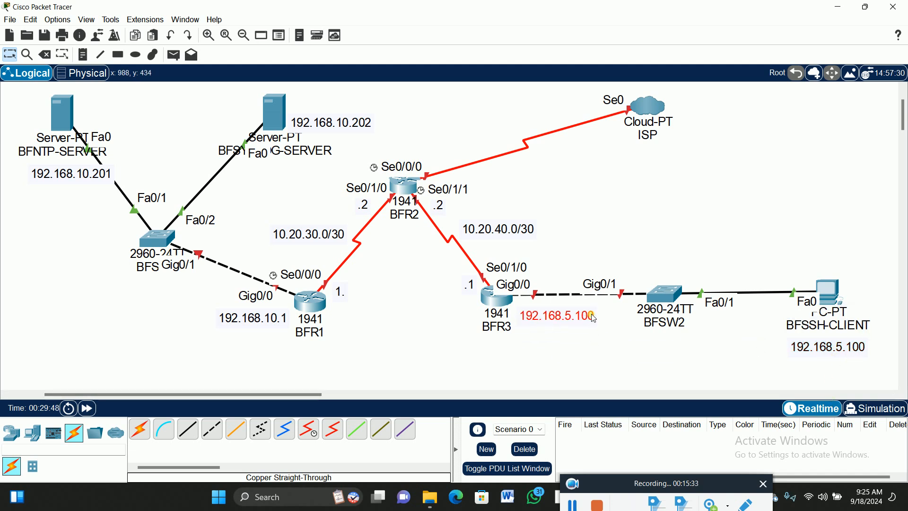
{"action": "double_click", "coordinate": [575, 314]}
{"action": "left_click", "coordinate": [575, 315]}
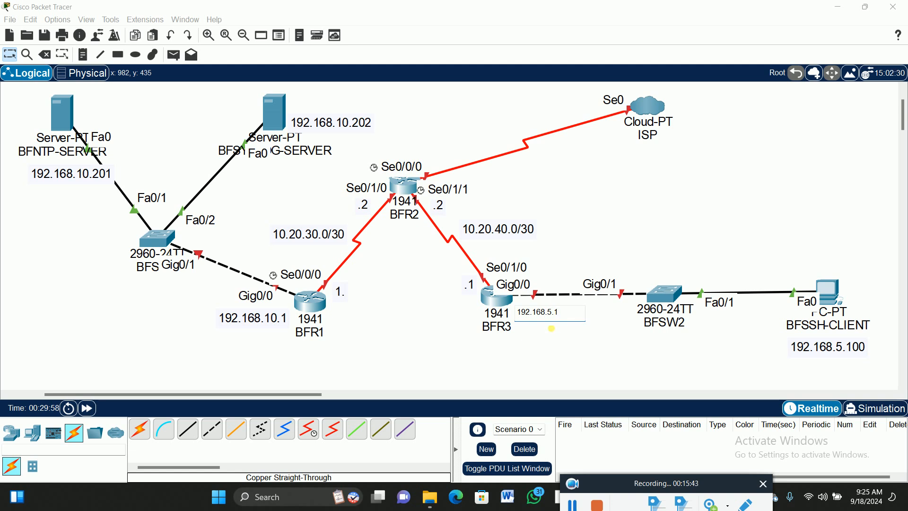
{"action": "left_click", "coordinate": [620, 203]}
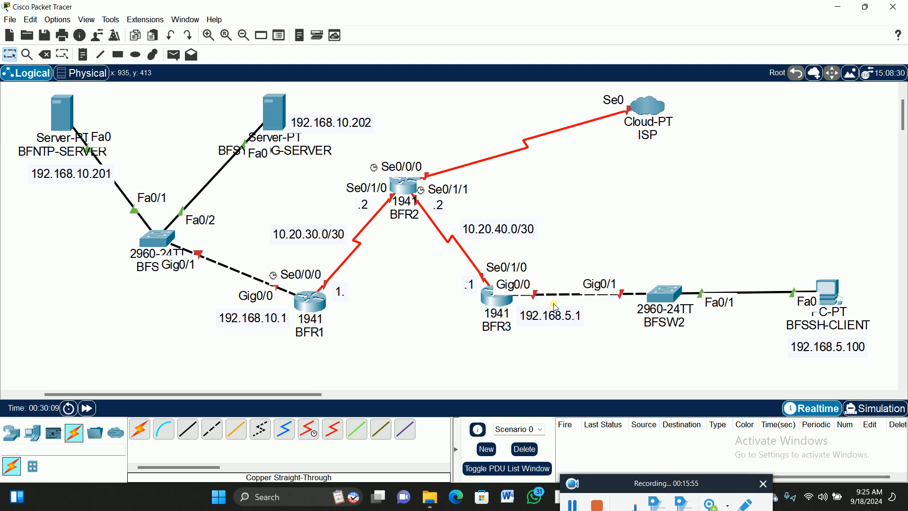
- Add three laptops to the workspace: one near BFR1, one between BFR2 and BFSW2, and one above BFR2
{"action": "left_click", "coordinate": [32, 433]}
{"action": "left_click", "coordinate": [161, 429]}
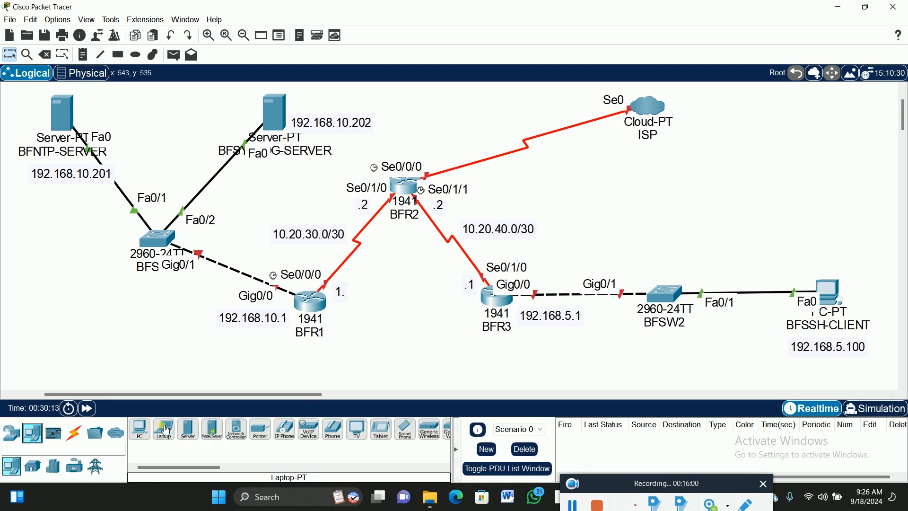
{"action": "left_click", "coordinate": [370, 372]}
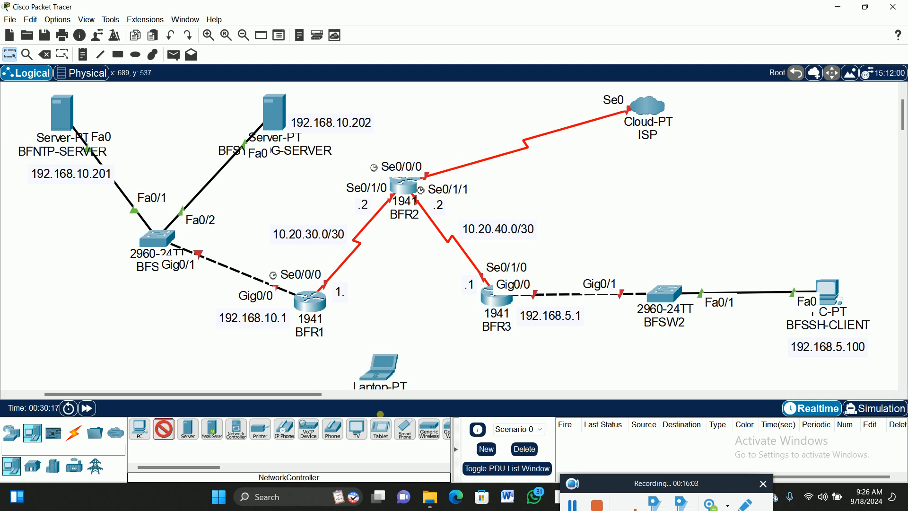
{"action": "left_click", "coordinate": [601, 217]}
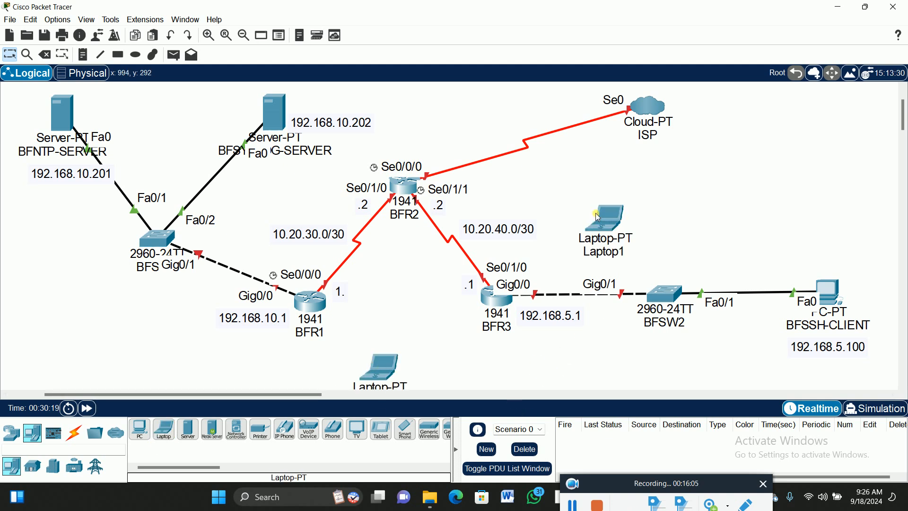
{"action": "left_click", "coordinate": [167, 429]}
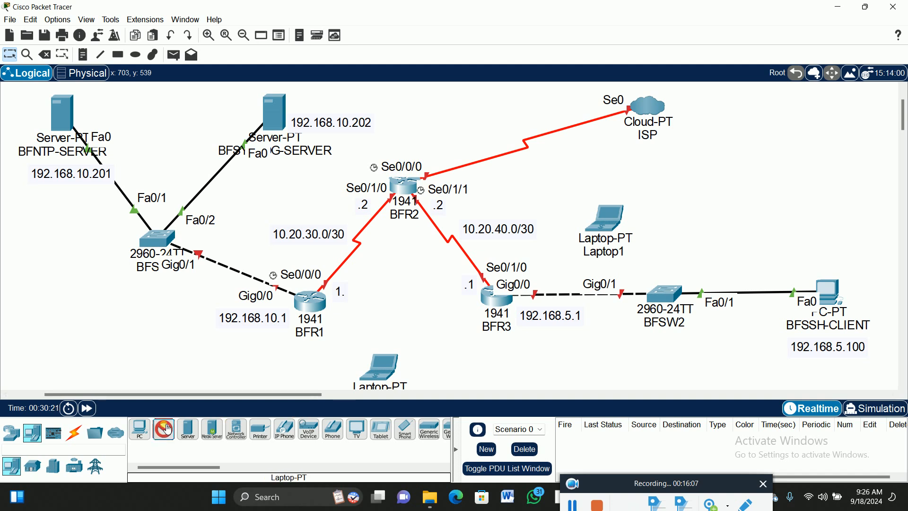
{"action": "left_click", "coordinate": [458, 114]}
{"action": "left_click_drag", "start_coordinate": [462, 118], "coordinate": [466, 108]}
{"action": "left_click_drag", "start_coordinate": [390, 380], "coordinate": [402, 355]}
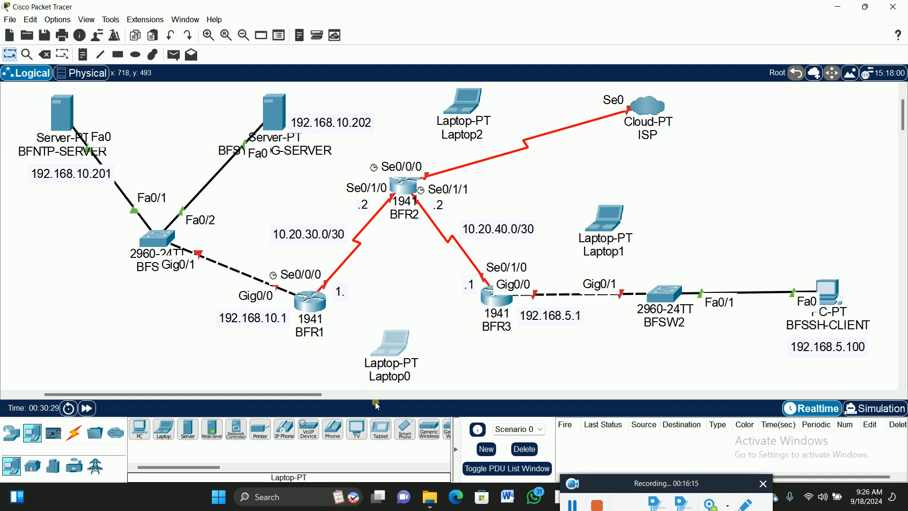
- Connect the RS 232 port of Laptop0 to the Console port of BFR1 with a console cable
{"action": "left_click", "coordinate": [74, 432]}
{"action": "left_click", "coordinate": [163, 429]}
{"action": "left_click", "coordinate": [404, 343]}
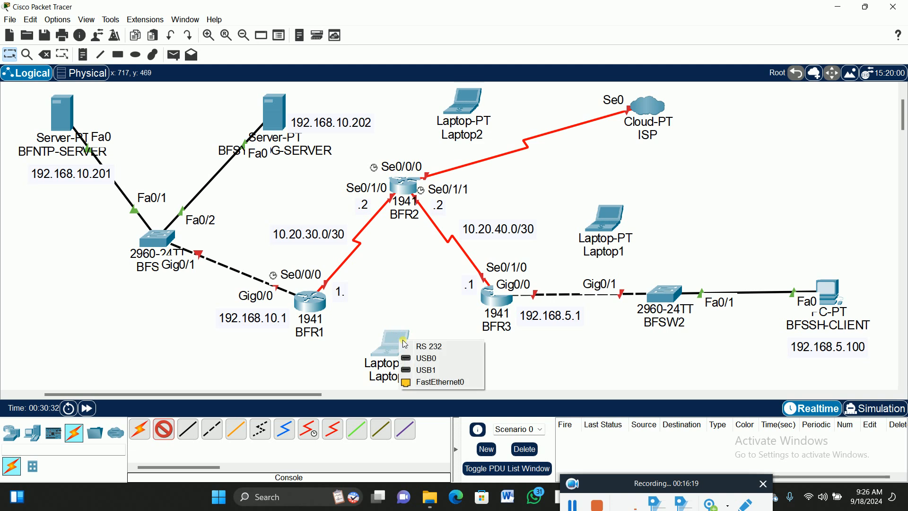
{"action": "left_click", "coordinate": [407, 346]}
{"action": "left_click", "coordinate": [317, 303]}
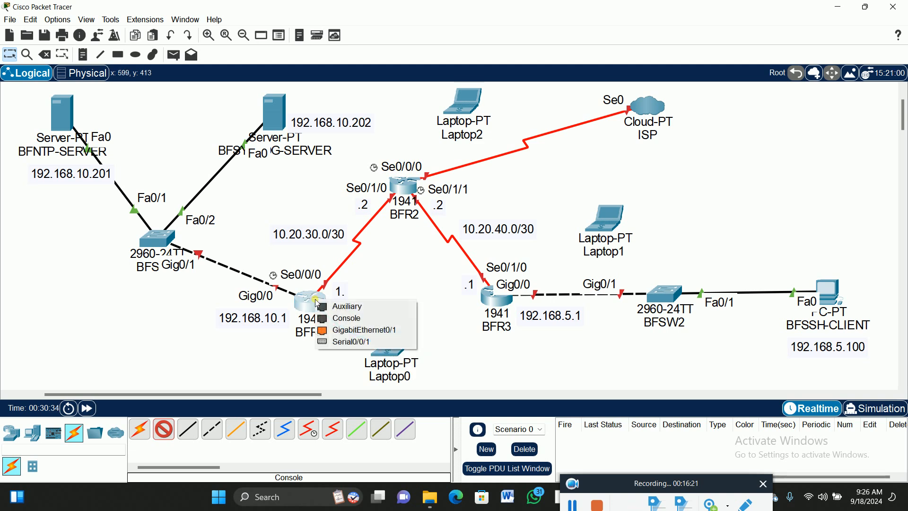
{"action": "left_click", "coordinate": [341, 318]}
- Connect Laptop1 to the Console port of BFR2 with a console cable
{"action": "left_click", "coordinate": [164, 435]}
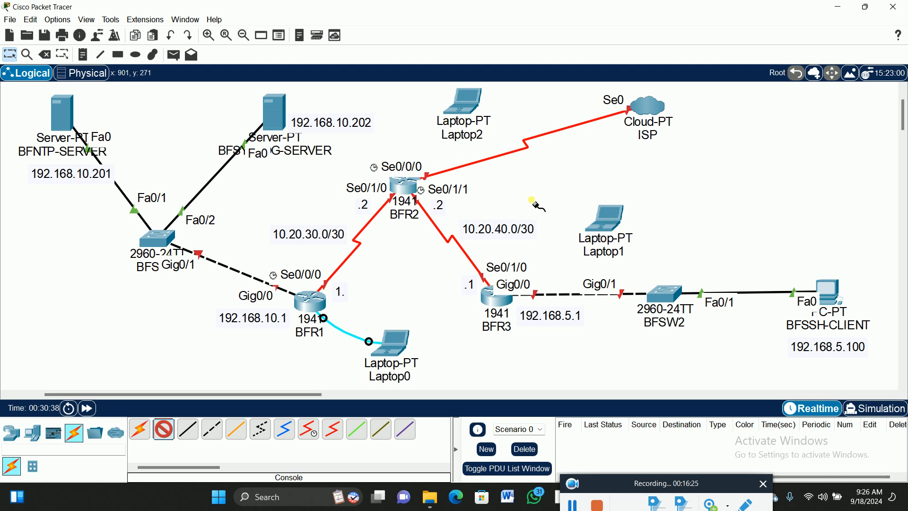
{"action": "left_click", "coordinate": [609, 219]}
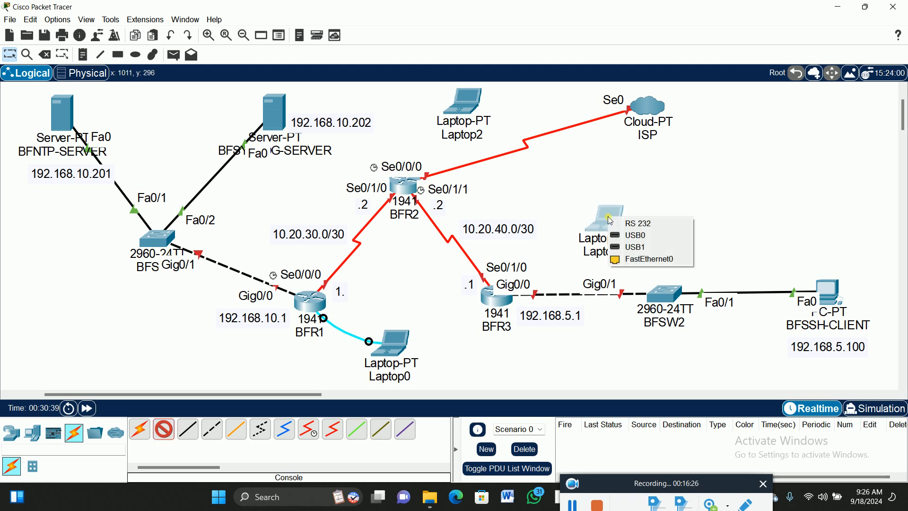
{"action": "left_click", "coordinate": [634, 235]}
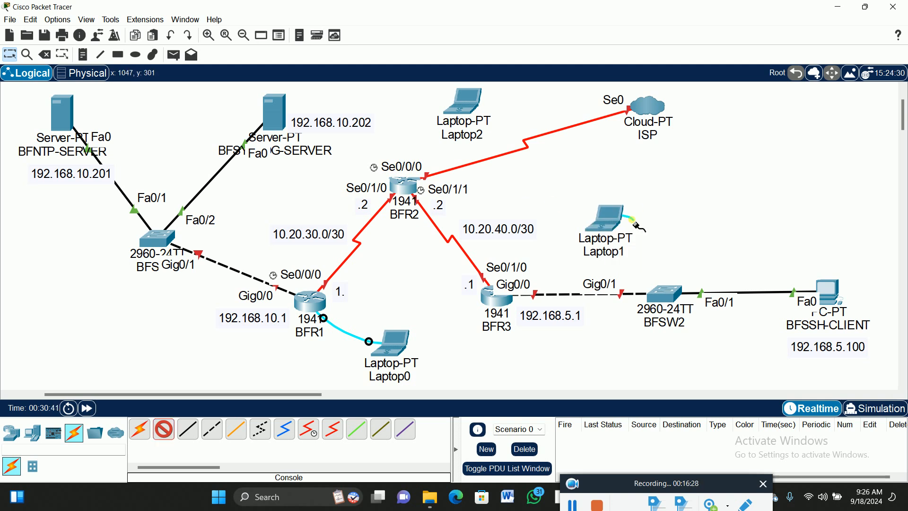
{"action": "left_click", "coordinate": [411, 187]}
{"action": "left_click", "coordinate": [444, 202]}
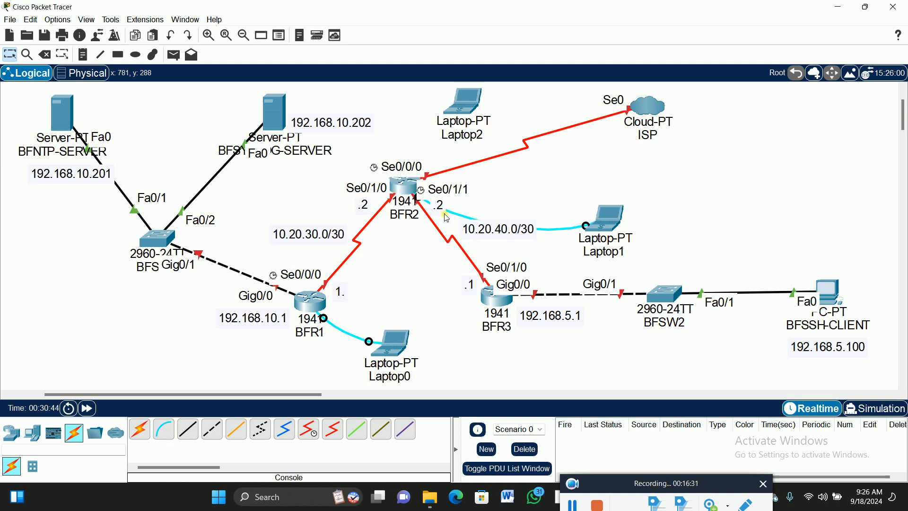
{"action": "left_click", "coordinate": [173, 432]}
{"action": "left_click", "coordinate": [410, 186]}
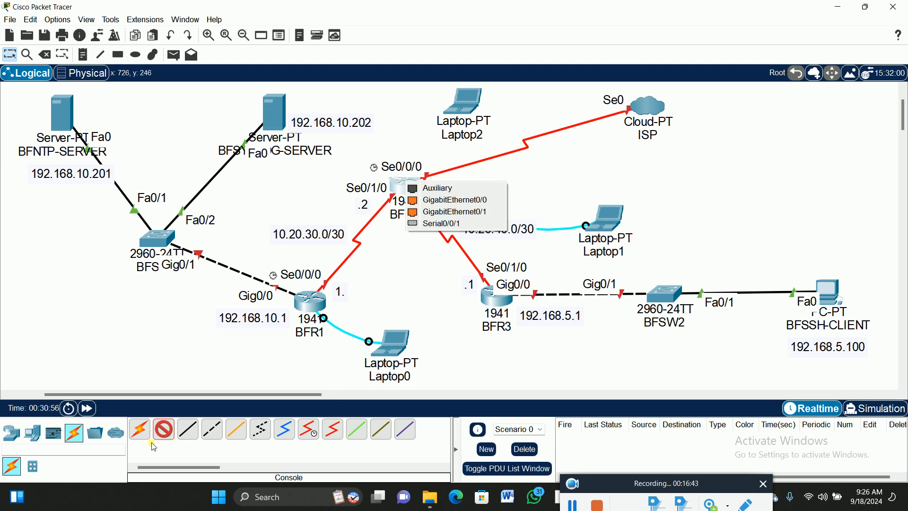
{"action": "left_click", "coordinate": [10, 54]}
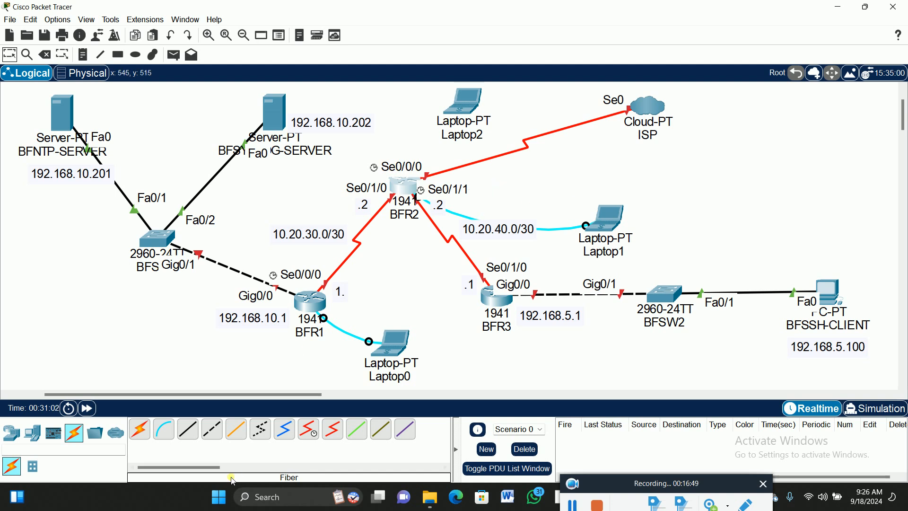
- Try to connect Laptop2 to BFR2 with a console cable
{"action": "left_click", "coordinate": [168, 431]}
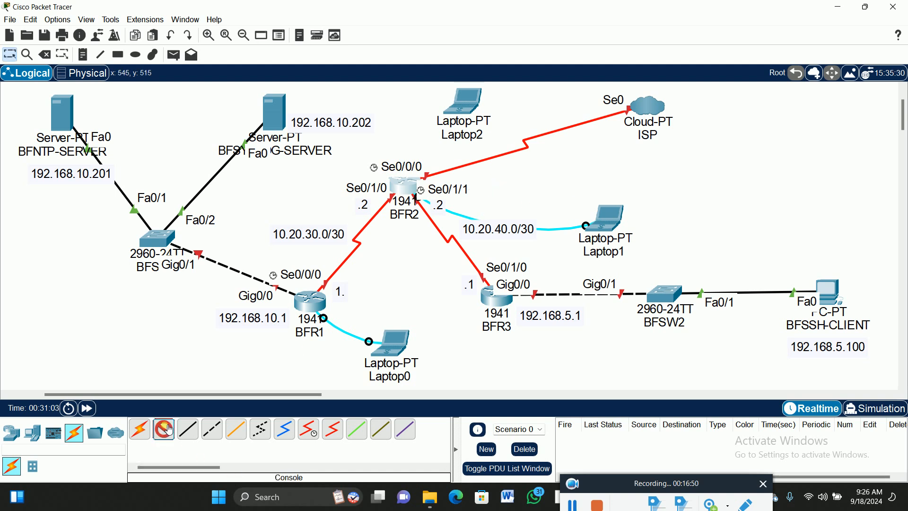
{"action": "left_click", "coordinate": [466, 98]}
{"action": "left_click", "coordinate": [487, 103]}
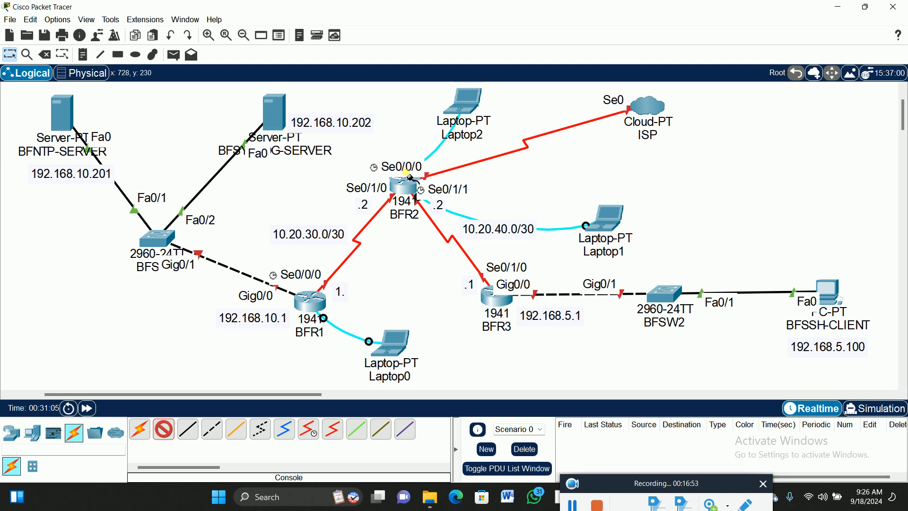
{"action": "left_click", "coordinate": [406, 189]}
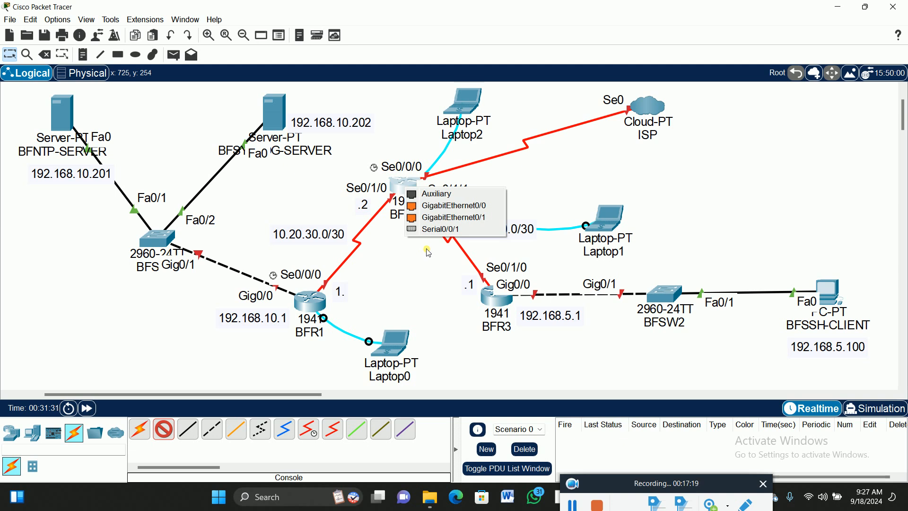
{"action": "left_click", "coordinate": [10, 54]}
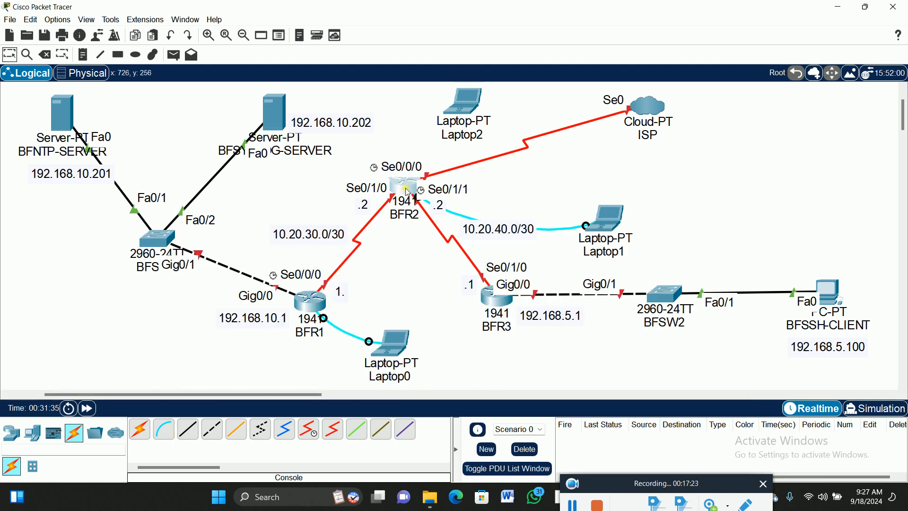
{"action": "mouse_move", "coordinate": [410, 192]}
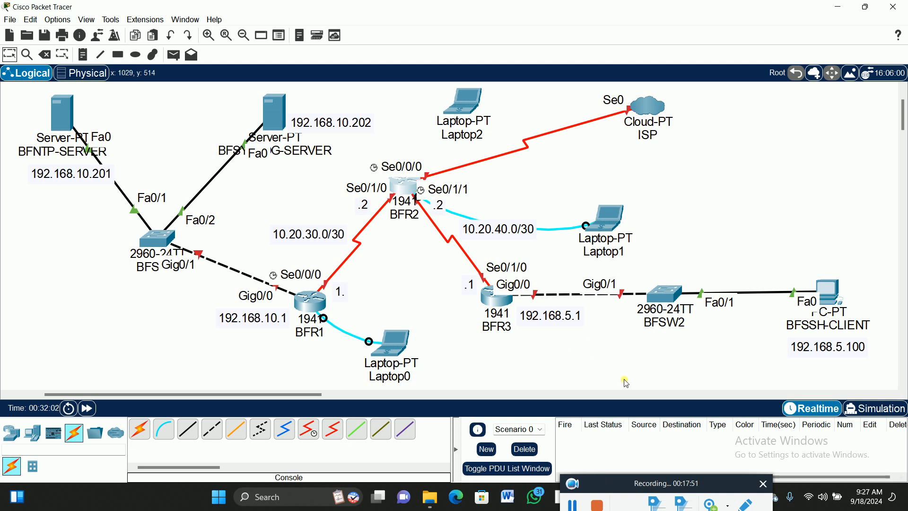
{"action": "left_click", "coordinate": [585, 506]}
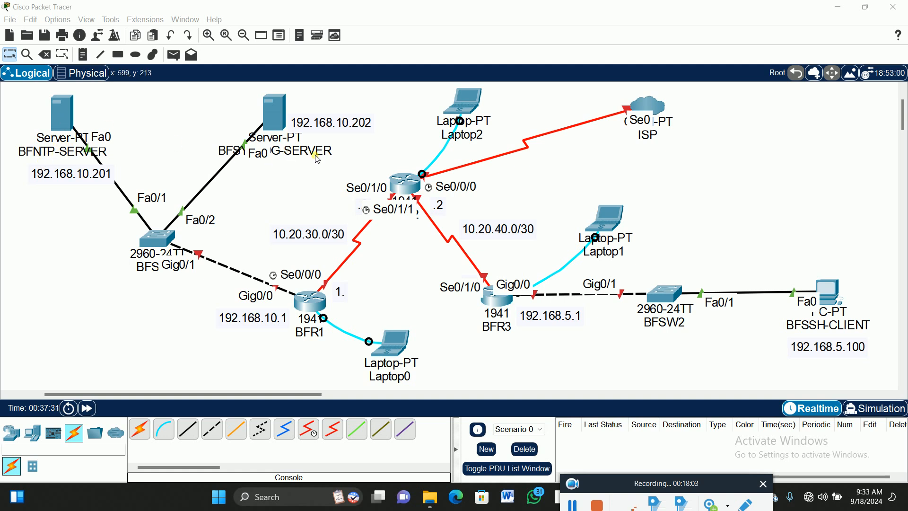
- Move BFSYSLOG-SERVER and its 192.168.10.202 label toward BFNTP-SERVER, and shift the 192.168.10.201 label directly beneath BFNTP-SERVER
{"action": "left_click_drag", "start_coordinate": [277, 126], "coordinate": [250, 122]}
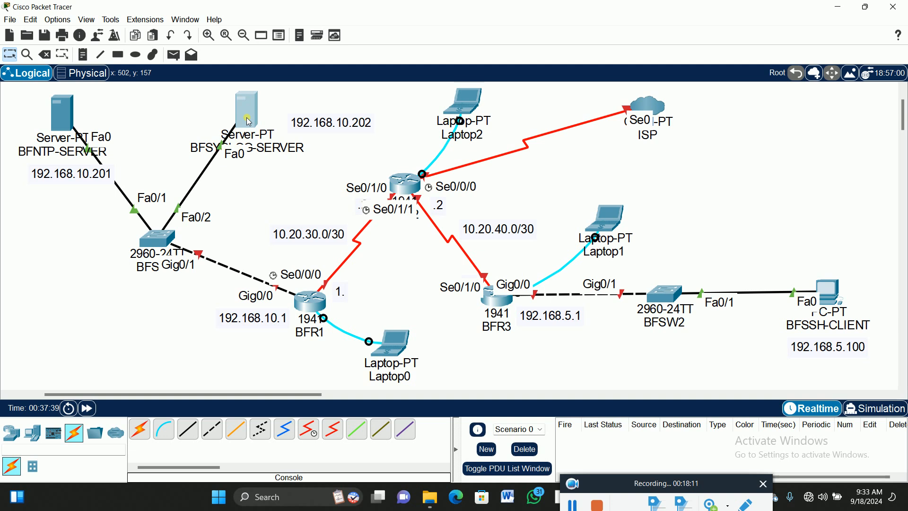
{"action": "left_click_drag", "start_coordinate": [322, 124], "coordinate": [295, 112]}
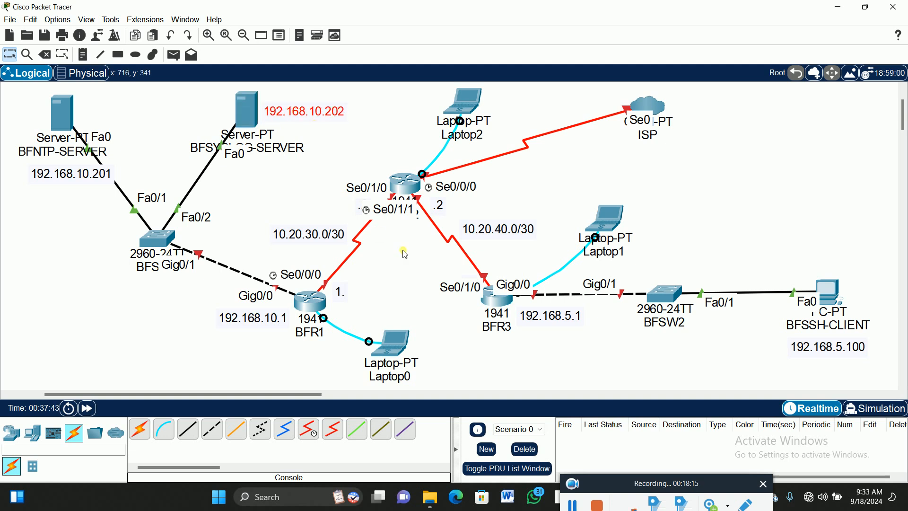
{"action": "left_click", "coordinate": [269, 190]}
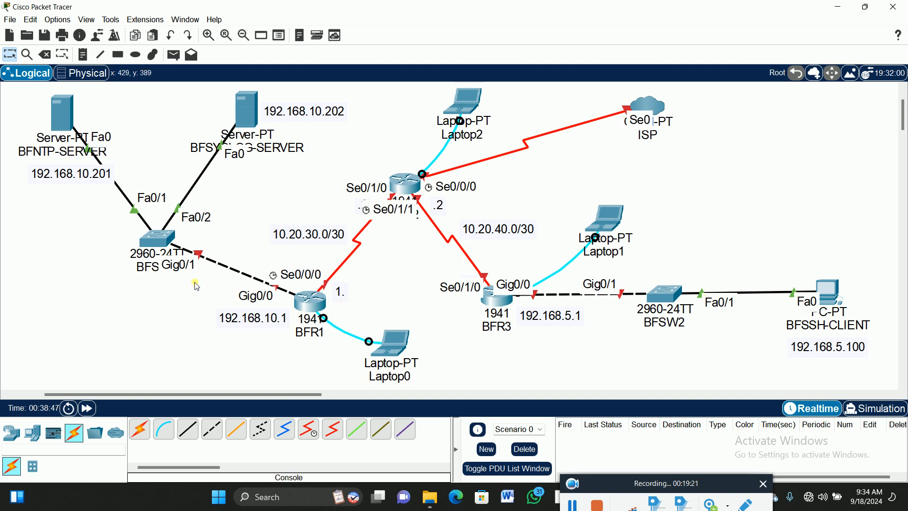
{"action": "left_click_drag", "start_coordinate": [65, 174], "coordinate": [56, 172]}
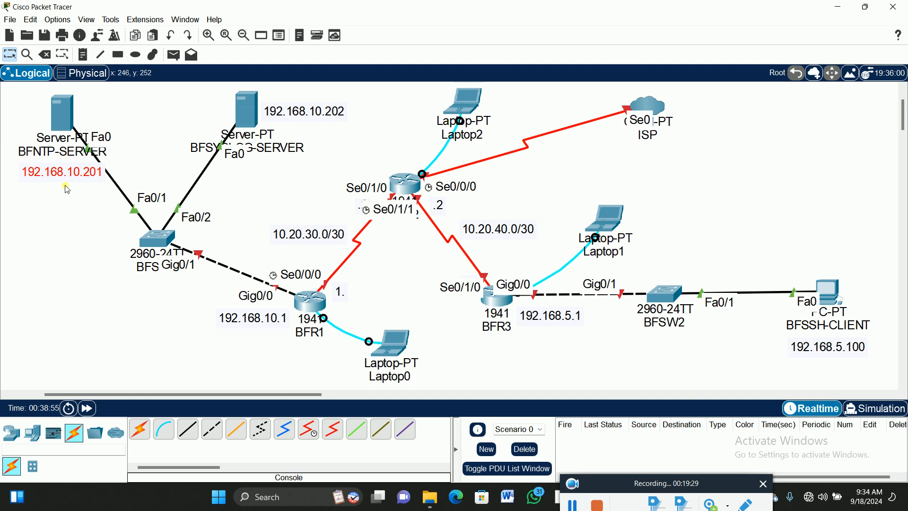
- Give BFNTP-SERVER the static IPv4 address 192.168.10.201 with the default mask 255.255.255.0 and default gateway 192.168.10.1
{"action": "left_click", "coordinate": [62, 120]}
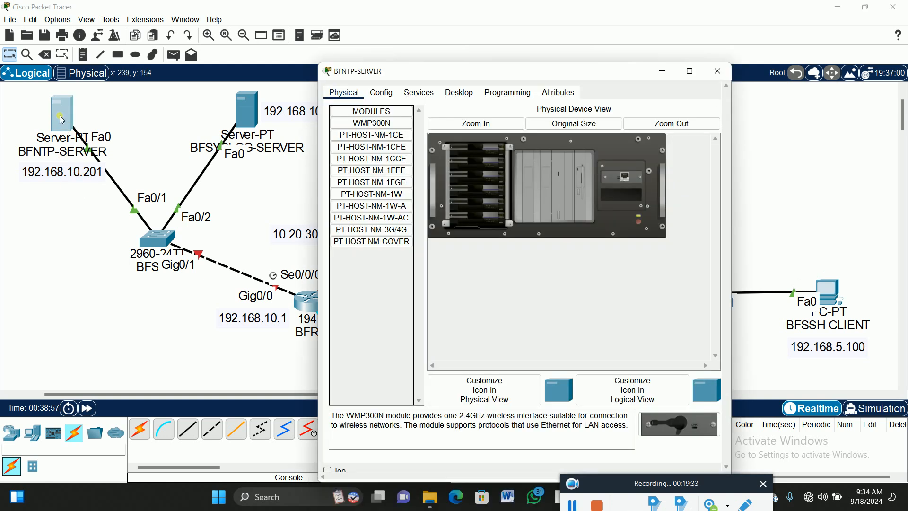
{"action": "left_click_drag", "start_coordinate": [511, 75], "coordinate": [539, 53]}
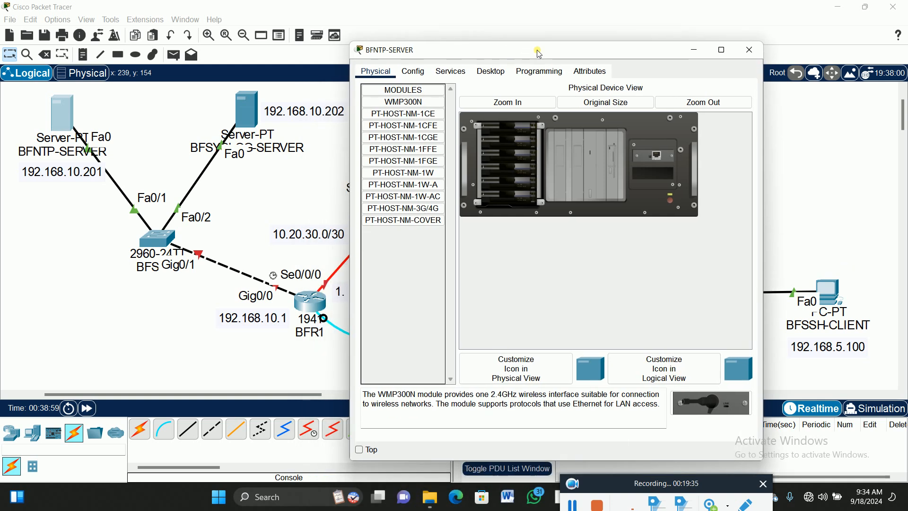
{"action": "left_click", "coordinate": [491, 71]}
{"action": "left_click", "coordinate": [397, 132]}
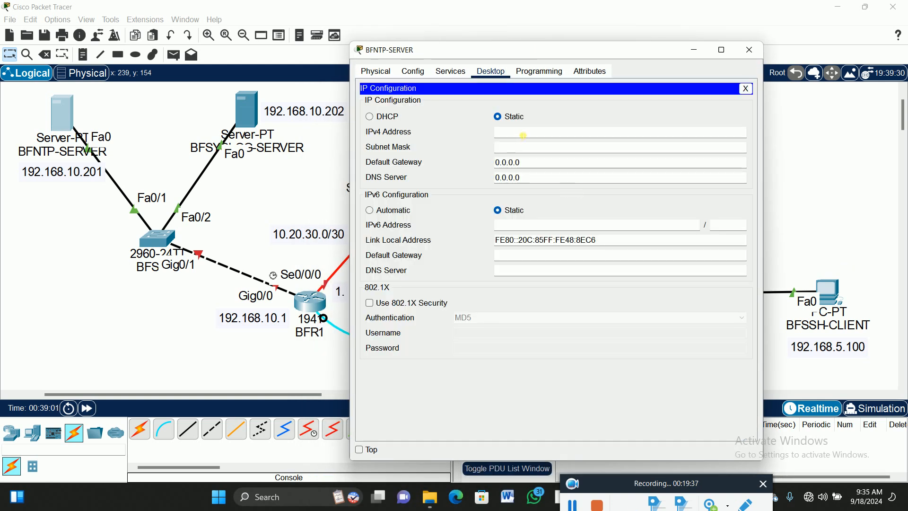
{"action": "left_click", "coordinate": [579, 132]}
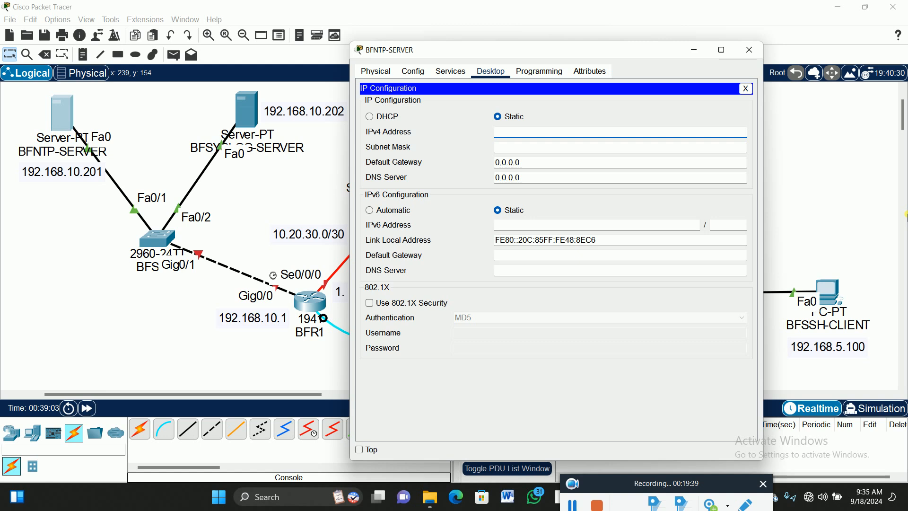
{"action": "type", "text": "192.168.10.201"}
{"action": "key", "text": "Tab"}
{"action": "key", "text": "Tab"}
{"action": "type", "text": "192.168.10.1"}
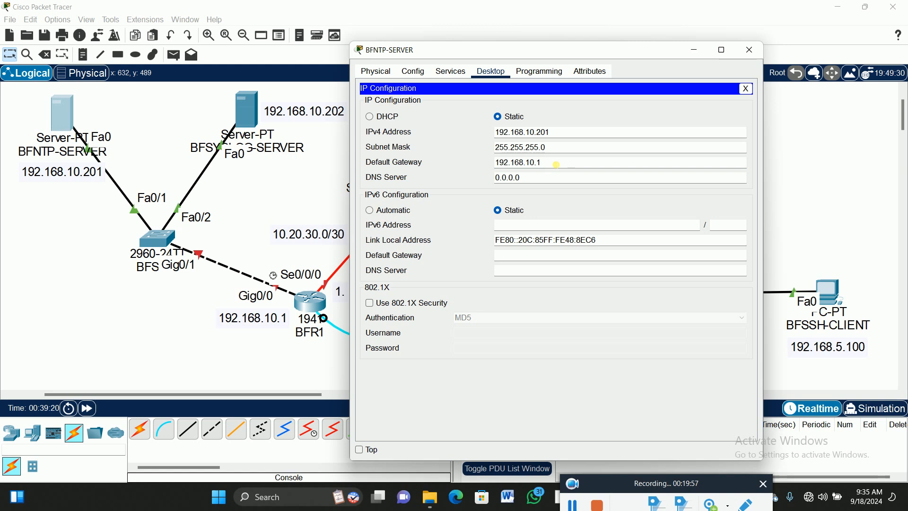
- Set BFNTP-SERVER's IPv4 DNS server to 192.168.10.201 and close its configuration window
{"action": "left_click", "coordinate": [554, 182]}
{"action": "key", "text": "BackSpace"}
{"action": "key", "text": "BackSpace"}
{"action": "key", "text": "BackSpace"}
{"action": "key", "text": "BackSpace"}
{"action": "key", "text": "BackSpace"}
{"action": "key", "text": "BackSpace"}
{"action": "key", "text": "BackSpace"}
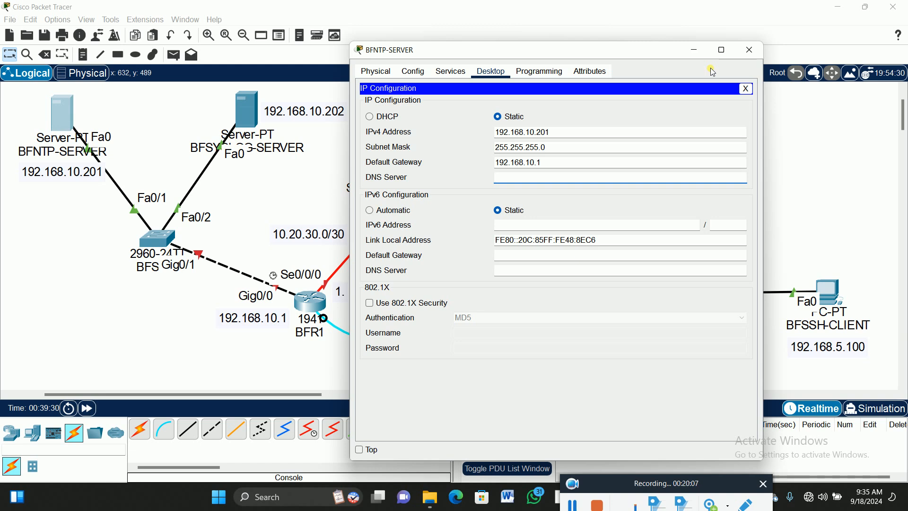
{"action": "type", "text": "192.168.10.2"}
{"action": "type", "text": "01"}
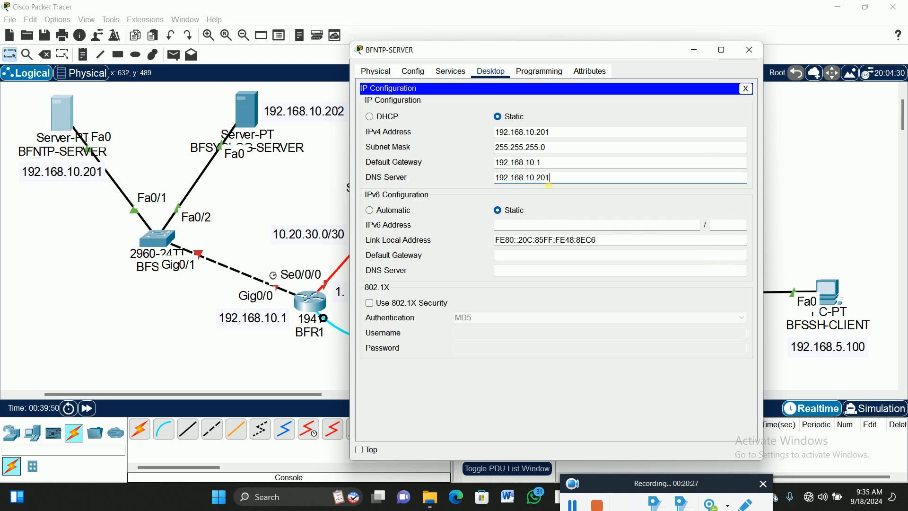
{"action": "left_click", "coordinate": [746, 89]}
{"action": "left_click", "coordinate": [749, 50]}
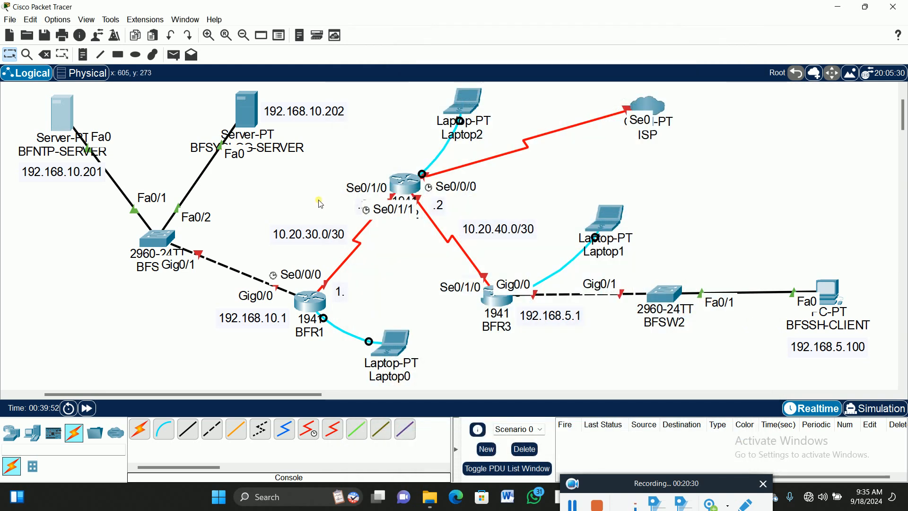
- Give BFSYSLOG-SERVER the static IPv4 address 192.168.10.202 with the default mask 255.255.255.0 and default gateway 192.168.10.1
{"action": "left_click", "coordinate": [251, 114]}
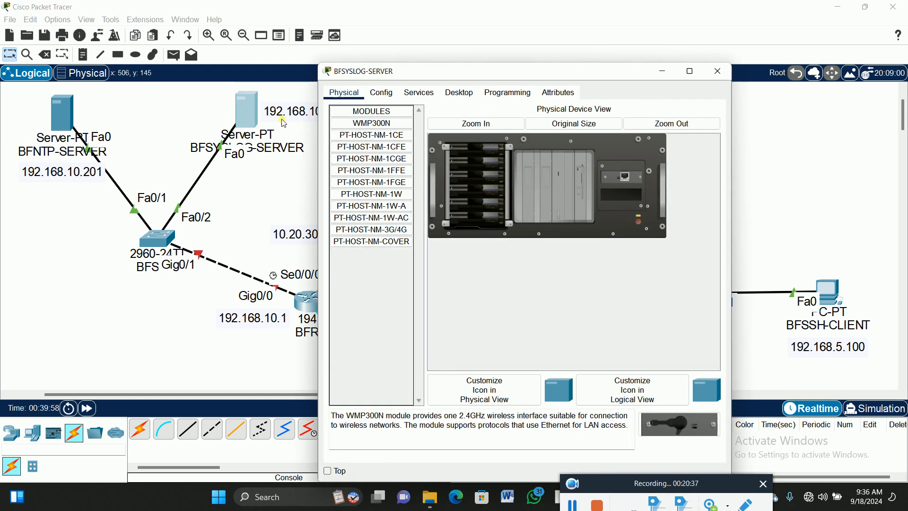
{"action": "left_click", "coordinate": [466, 93]}
{"action": "left_click_drag", "start_coordinate": [478, 75], "coordinate": [616, 42]}
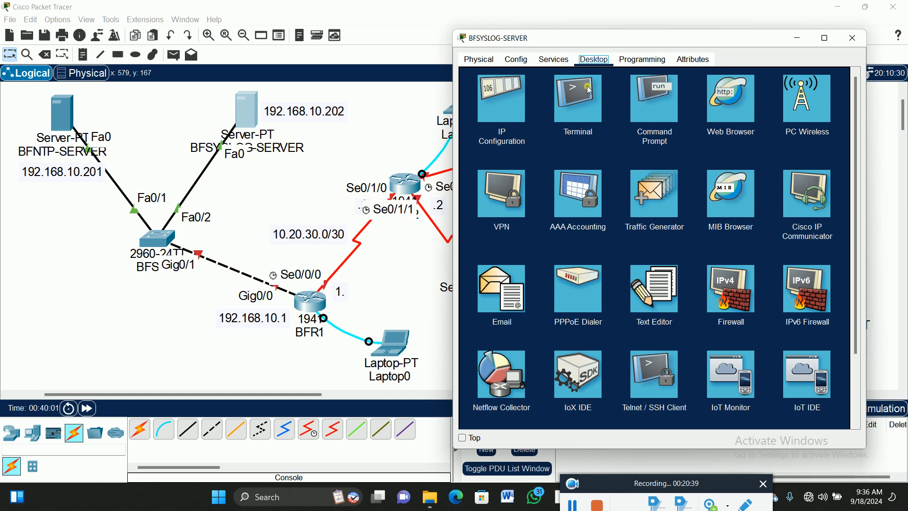
{"action": "left_click", "coordinate": [506, 104]}
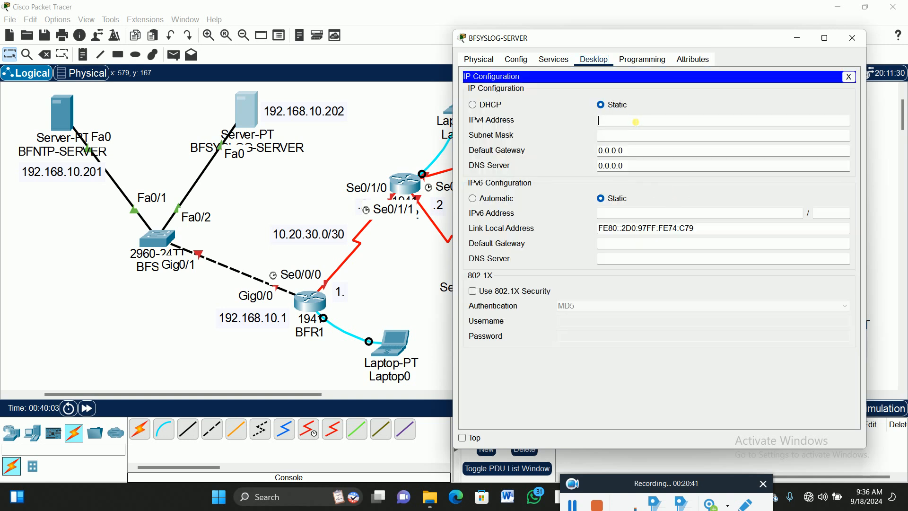
{"action": "left_click", "coordinate": [635, 122]}
{"action": "type", "text": "19"}
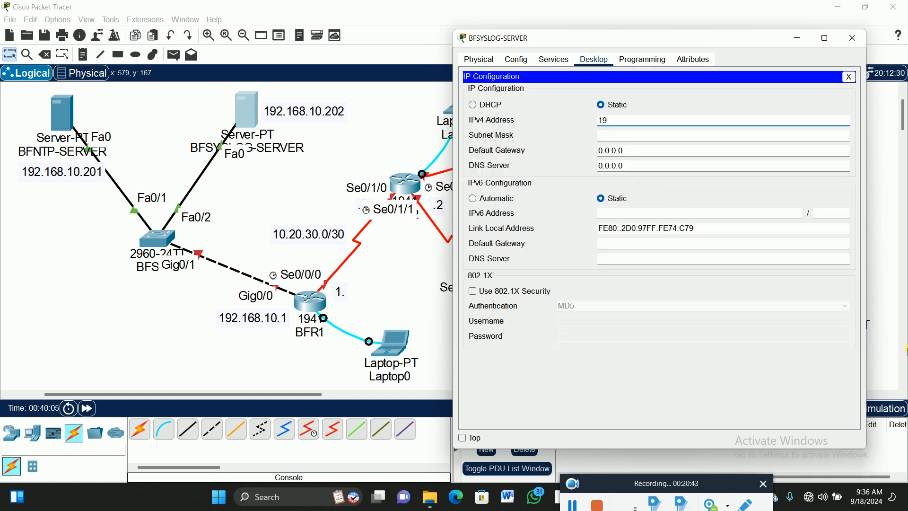
{"action": "type", "text": "2.168.10.202"}
{"action": "key", "text": "Tab"}
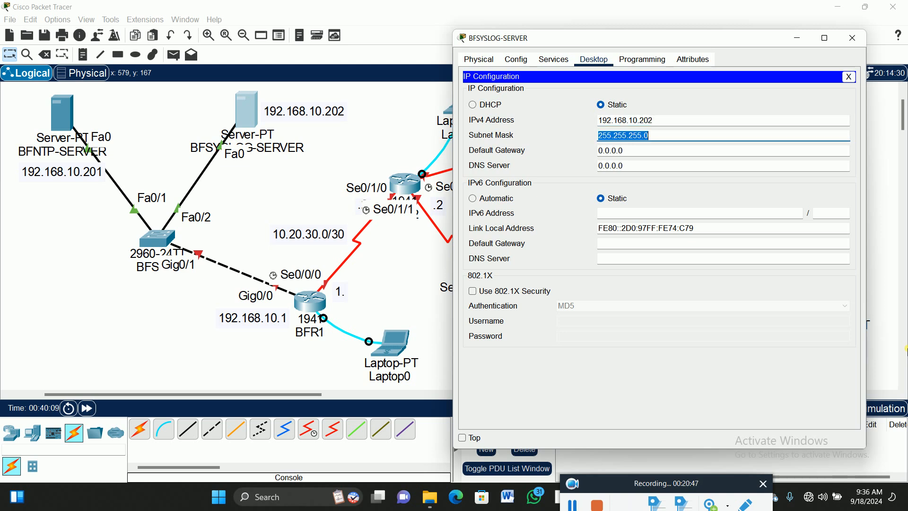
{"action": "key", "text": "Tab"}
{"action": "type", "text": "192.168.10.1"}
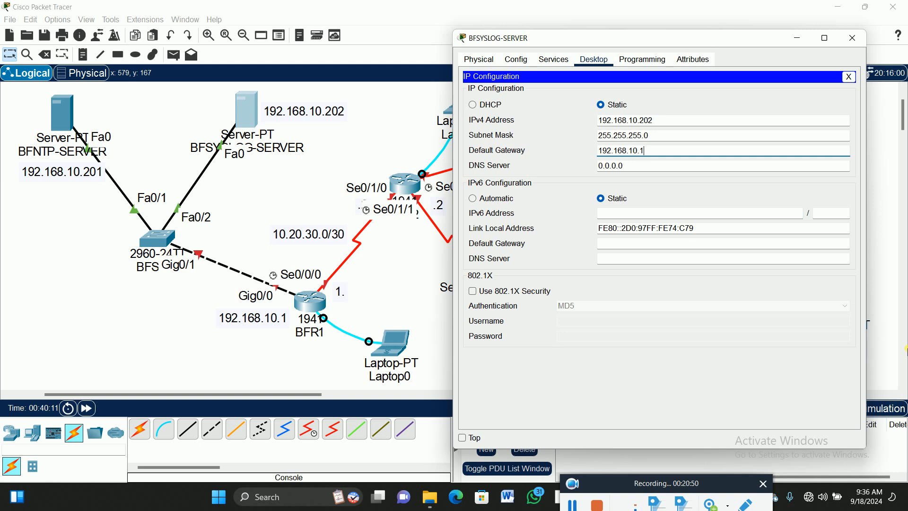
- Set BFSYSLOG-SERVER's IPv4 DNS server to 192.168.10.201 and close its configuration window
{"action": "key", "text": "Tab"}
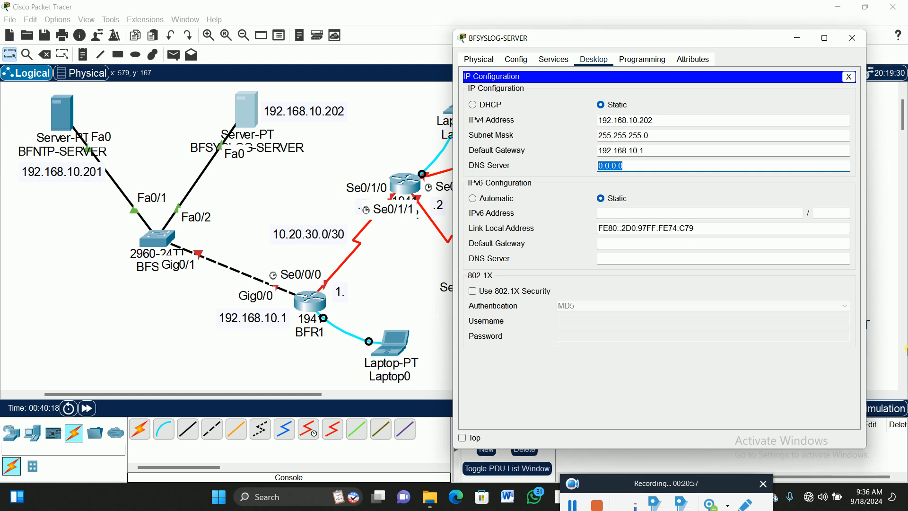
{"action": "type", "text": "192.168.10.201"}
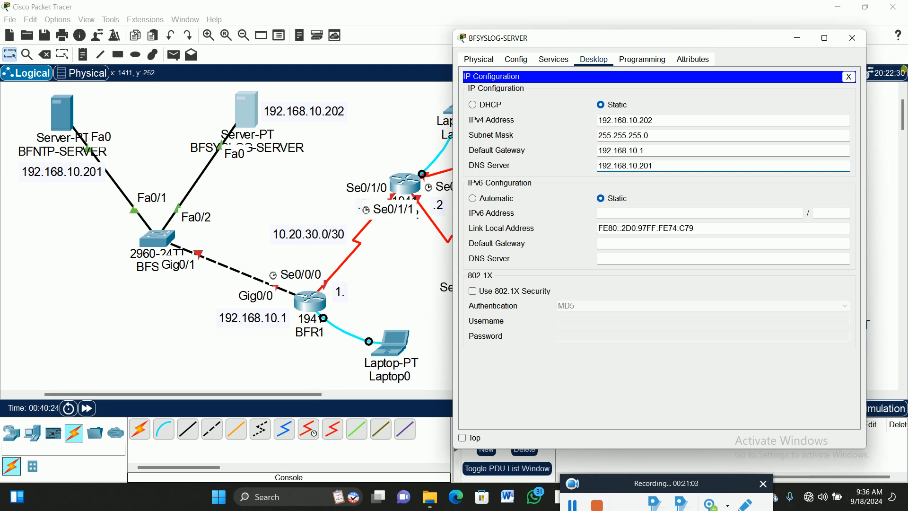
{"action": "left_click", "coordinate": [849, 78]}
{"action": "left_click", "coordinate": [853, 35]}
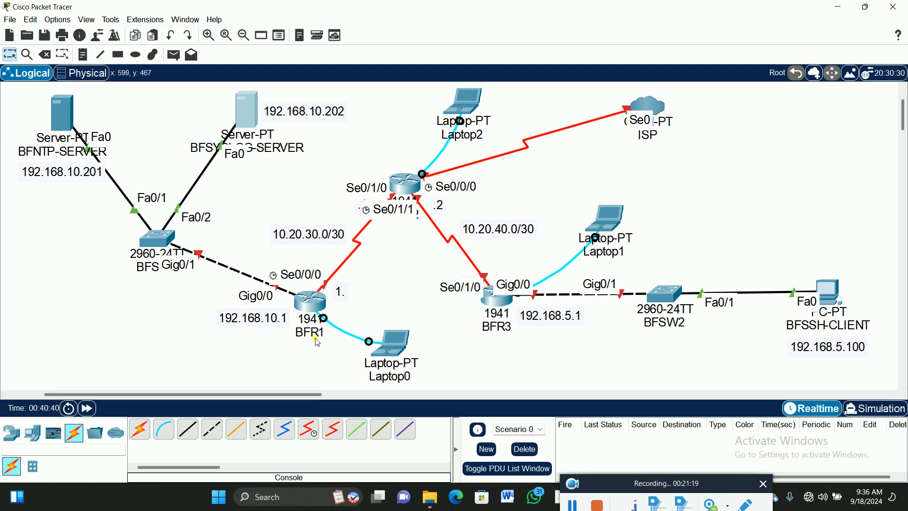
- Open a terminal session from Laptop0 to BFR1's console with the default port settings
{"action": "left_click", "coordinate": [392, 342]}
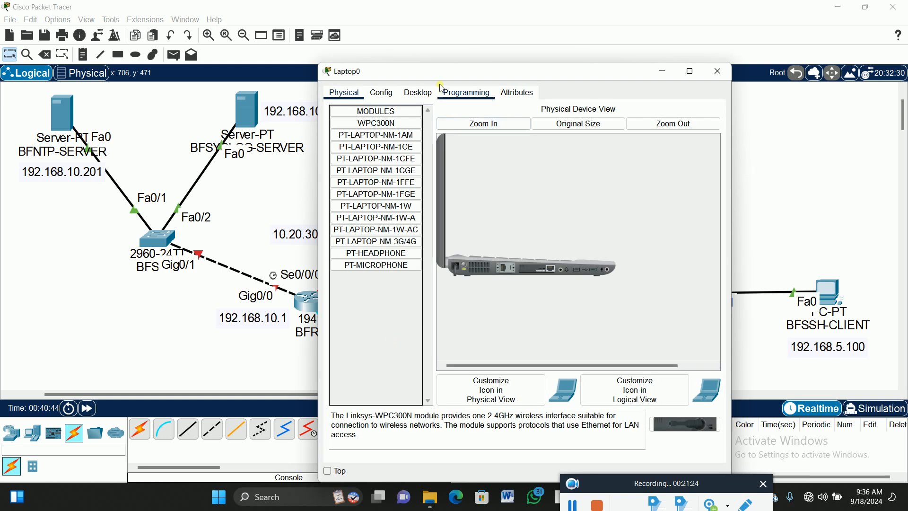
{"action": "left_click_drag", "start_coordinate": [441, 70], "coordinate": [574, 27]}
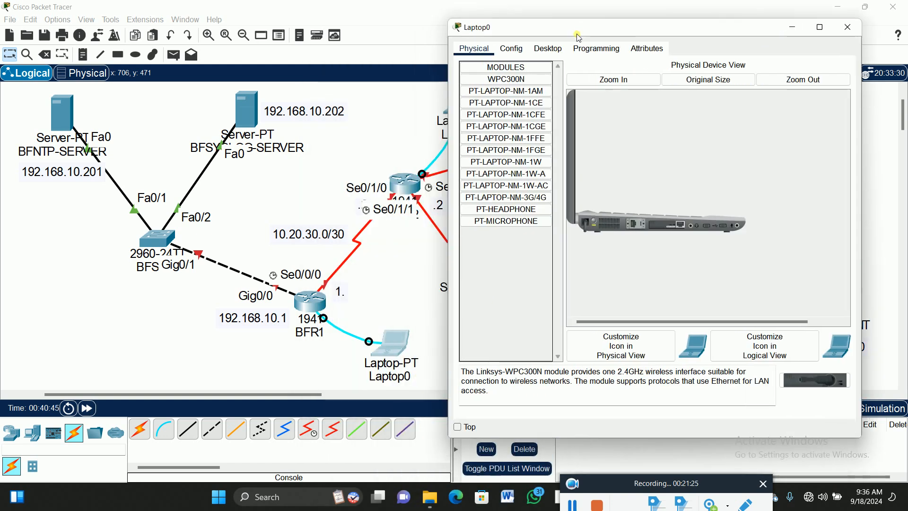
{"action": "left_click", "coordinate": [548, 48]}
{"action": "left_click", "coordinate": [634, 107]}
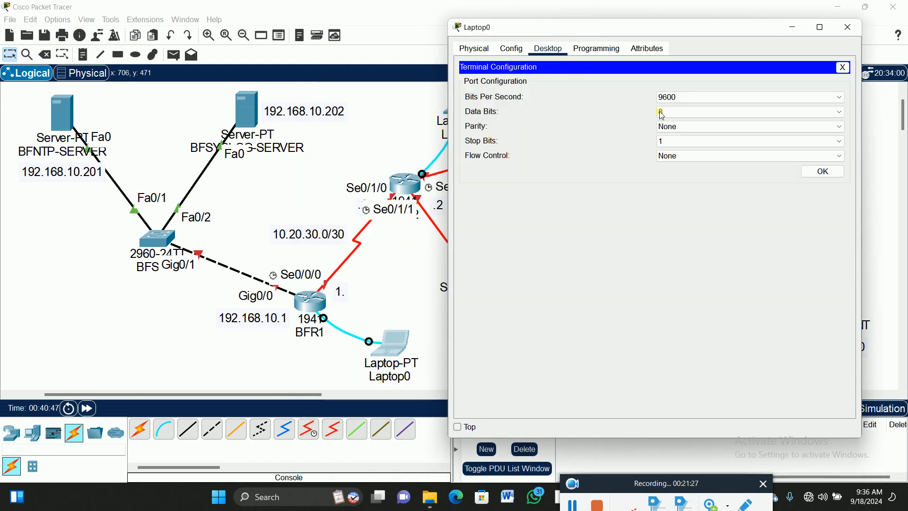
{"action": "key", "text": "Return"}
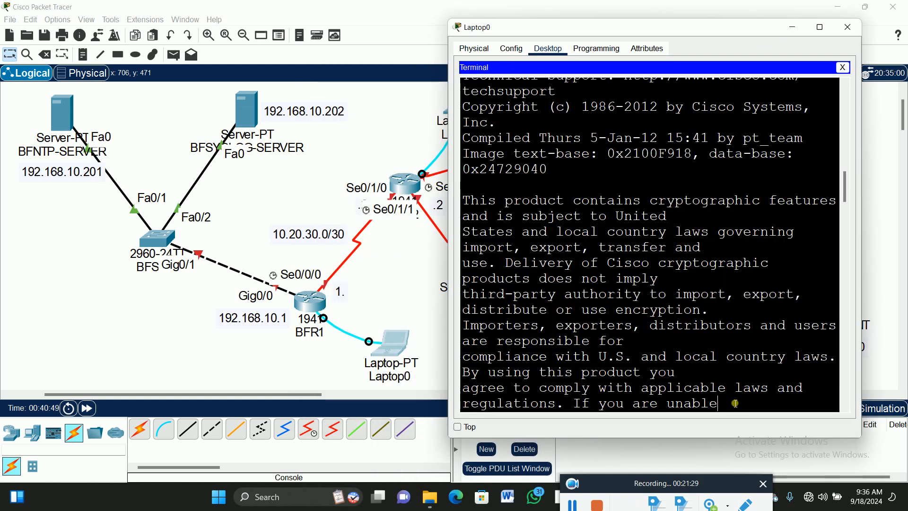
- Answer no to the router's initial configuration dialog and start the command-line session
{"action": "key", "text": "Return"}
{"action": "key", "text": "Return"}
{"action": "type", "text": "no"}
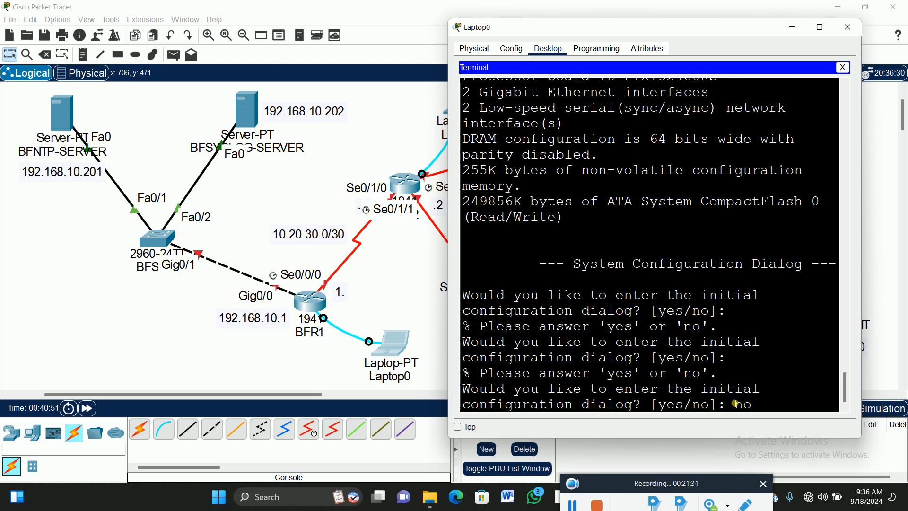
{"action": "key", "text": "Return"}
{"action": "key", "text": "Return"}
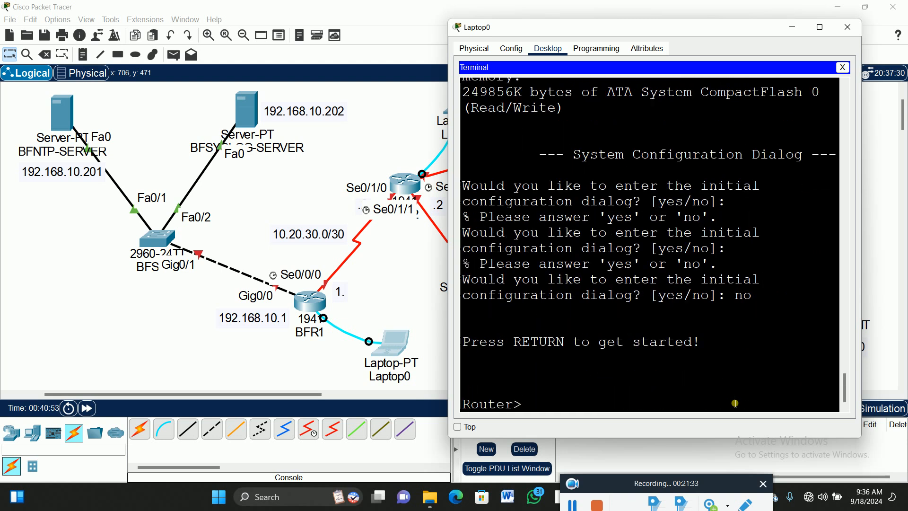
- Enter privileged mode with en and global configuration mode with config t on the router
{"action": "type", "text": "en"}
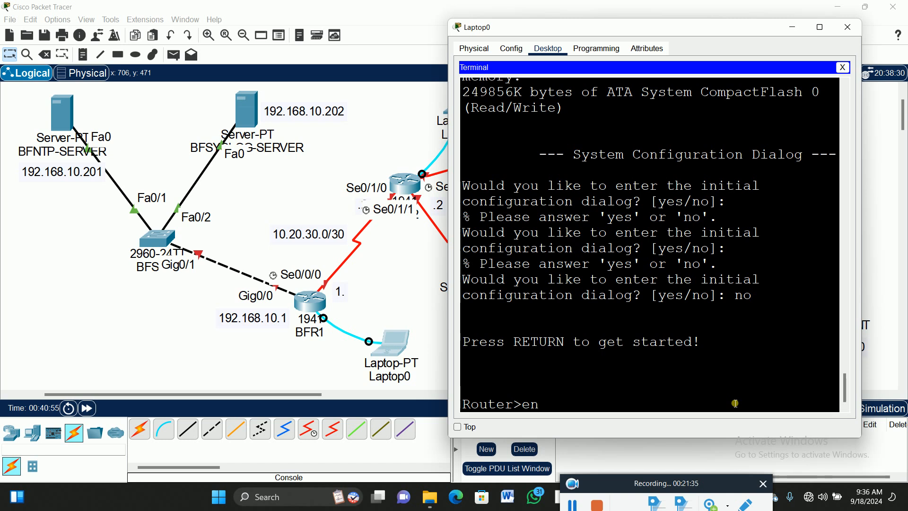
{"action": "key", "text": "Return"}
{"action": "type", "text": "conf"}
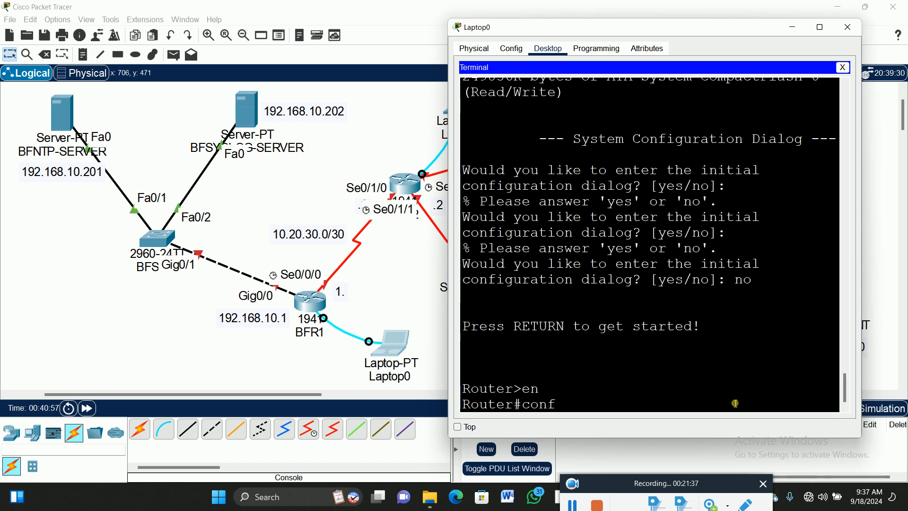
{"action": "type", "text": "ig t"}
{"action": "key", "text": "Return"}
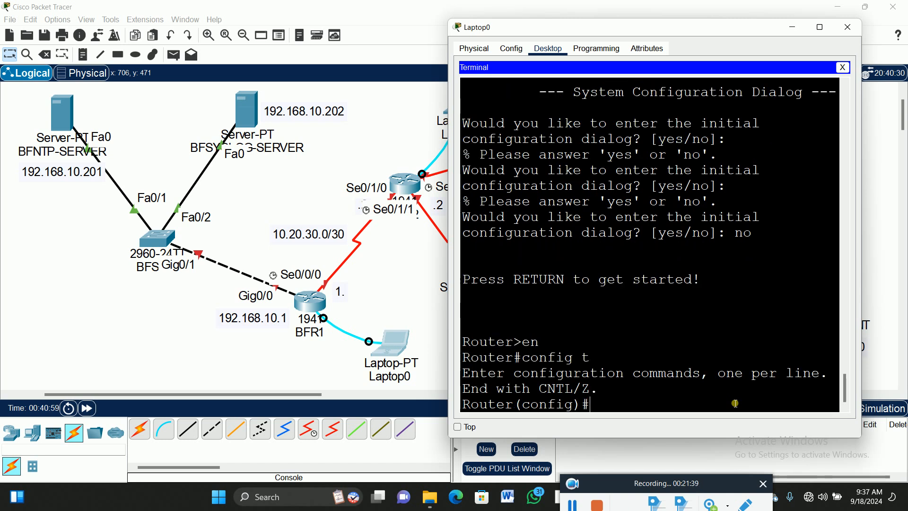
- Set the router's hostname to BFR1
{"action": "type", "text": "host"}
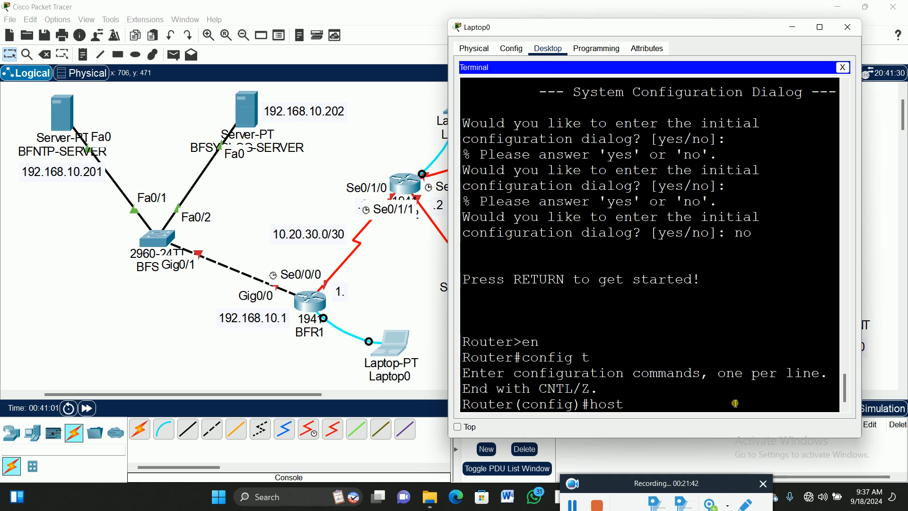
{"action": "key", "text": "Tab"}
{"action": "type", "text": "BFR1"}
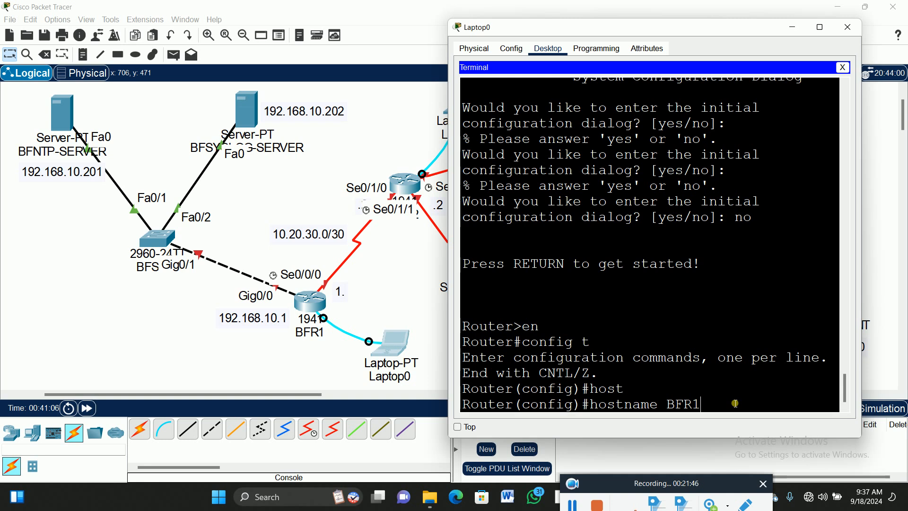
{"action": "key", "text": "Return"}
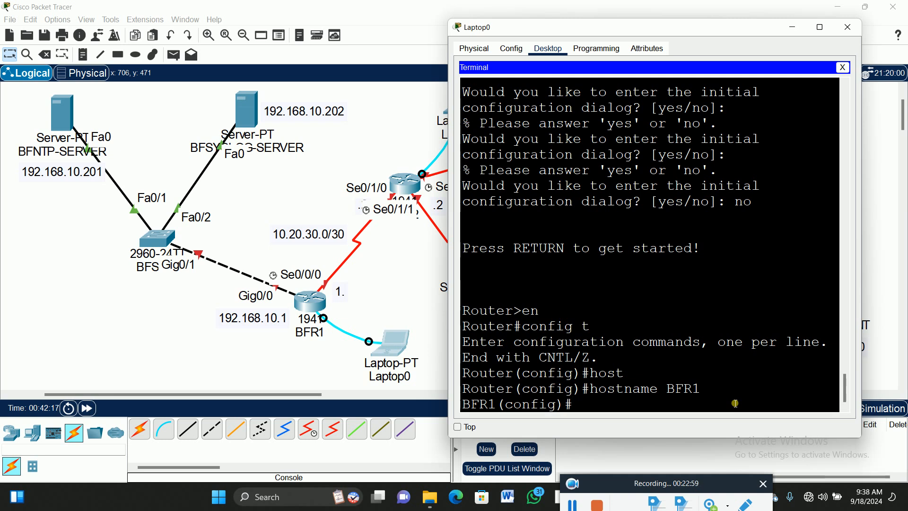
- Enter configuration mode for console line 0 on BFR1 with line console 0
{"action": "type", "text": "conso"}
{"action": "key", "text": "Tab"}
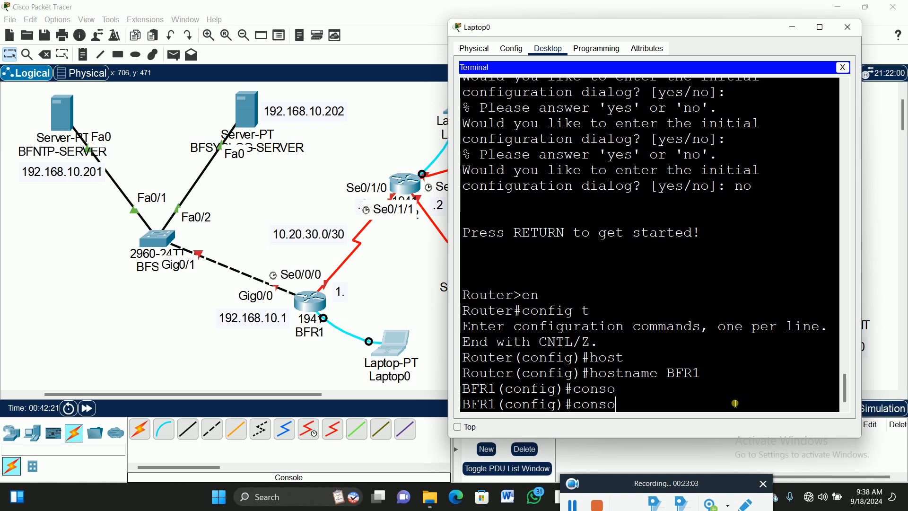
{"action": "key", "text": "BackSpace"}
{"action": "key", "text": "BackSpace"}
{"action": "key", "text": "BackSpace"}
{"action": "key", "text": "BackSpace"}
{"action": "key", "text": "BackSpace"}
{"action": "type", "text": "lin"}
{"action": "key", "text": "Tab"}
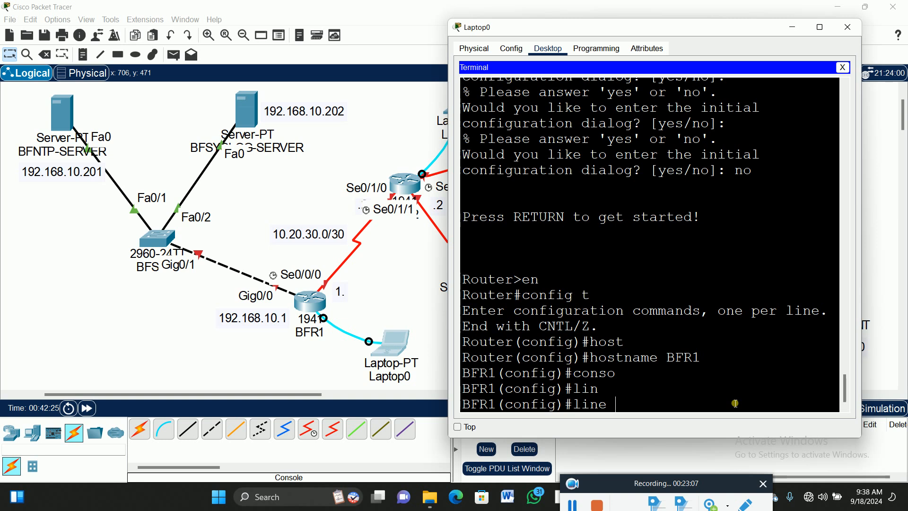
{"action": "type", "text": "conso"}
{"action": "key", "text": "Tab"}
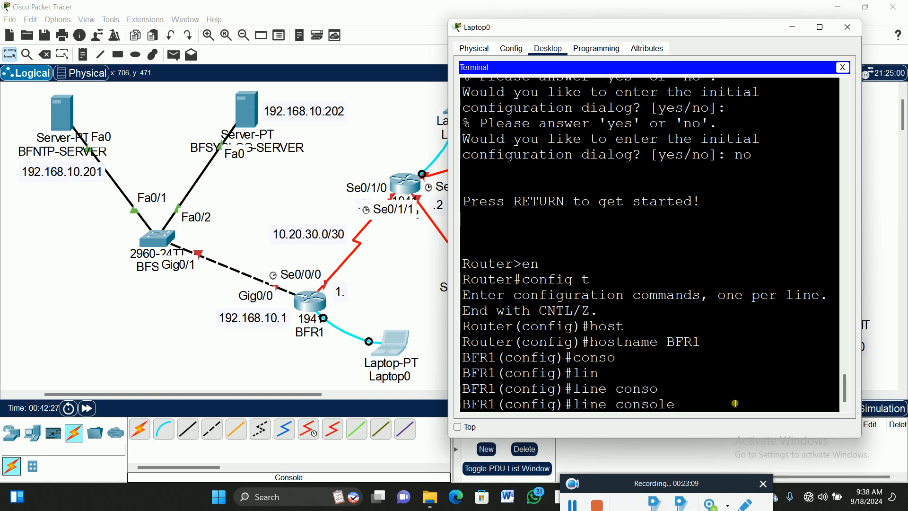
{"action": "type", "text": "0"}
{"action": "key", "text": "Return"}
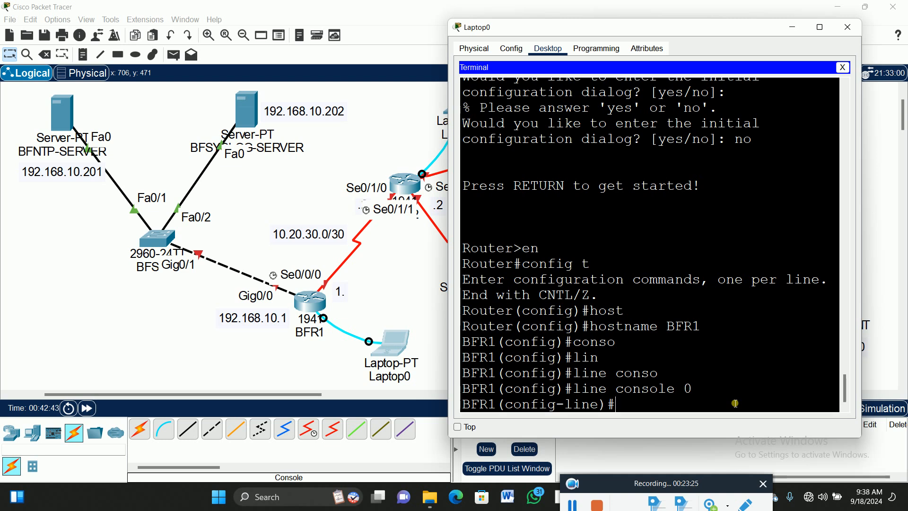
- Set the console line's access password on BFR1 with the password command
{"action": "type", "text": "pas"}
{"action": "key", "text": "Tab"}
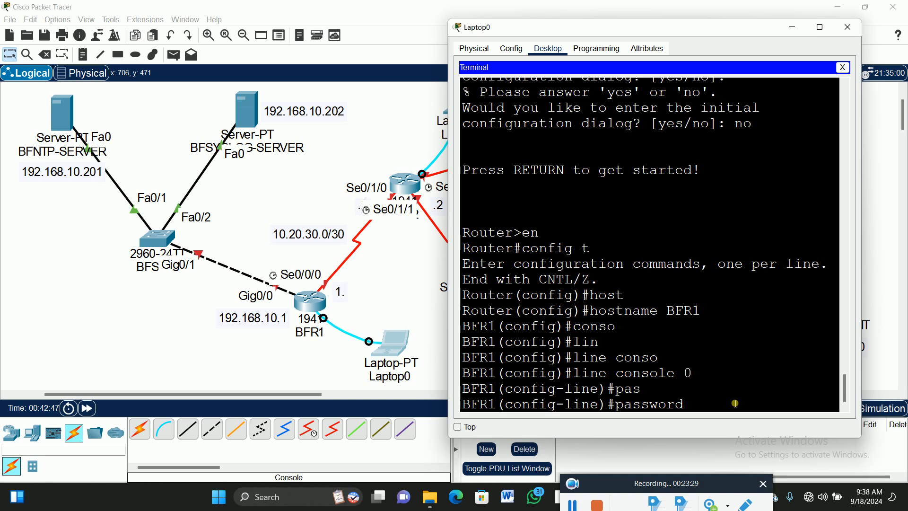
{"action": "type", "text": "c"}
{"action": "key", "text": "Return"}
{"action": "key", "text": "Up"}
{"action": "key", "text": "BackSpace"}
{"action": "key", "text": "BackSpace"}
{"action": "key", "text": "BackSpace"}
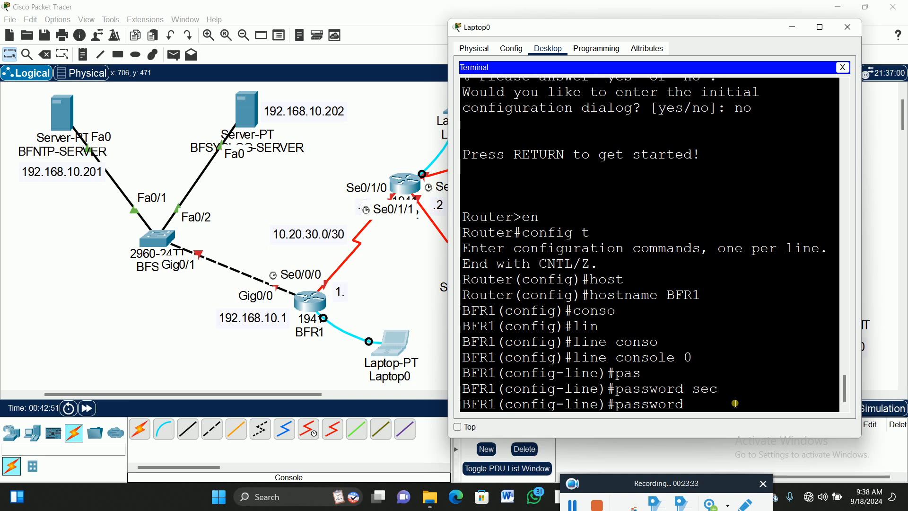
{"action": "type", "text": "p@ssw0rd12"}
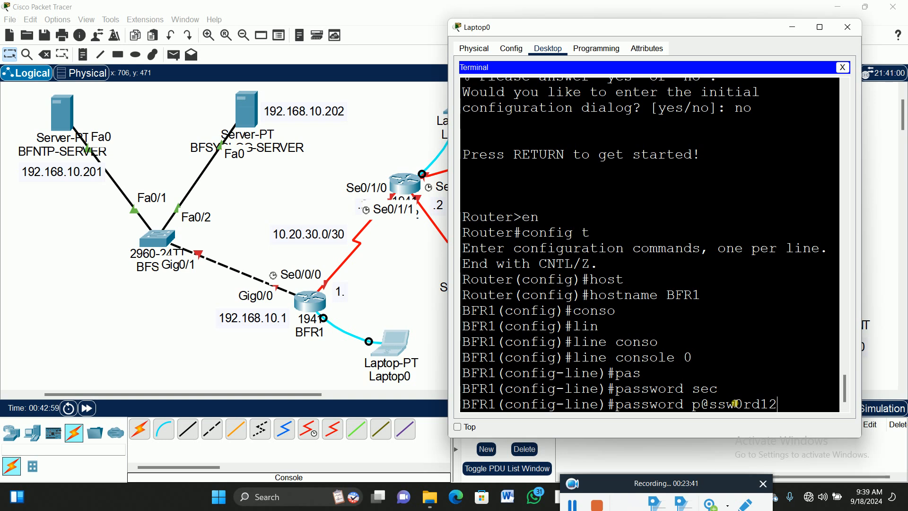
{"action": "left_click", "coordinate": [845, 410]}
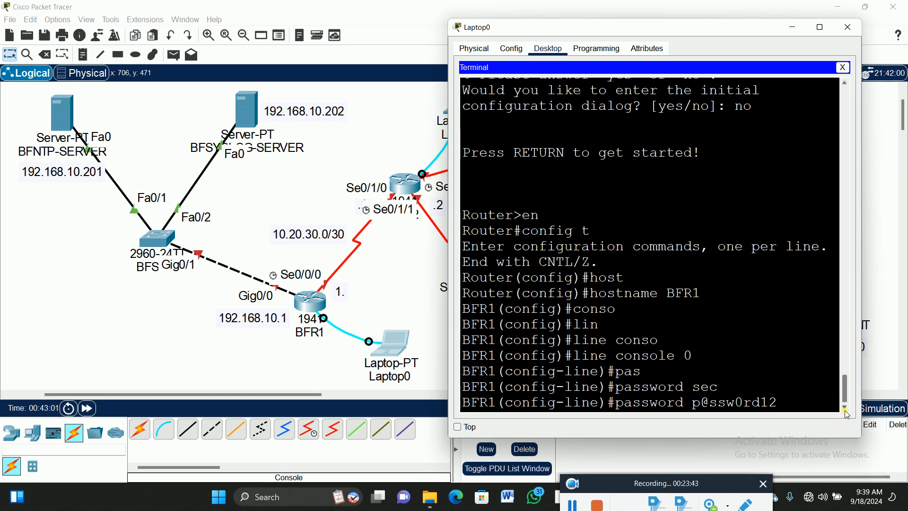
{"action": "key", "text": "Return"}
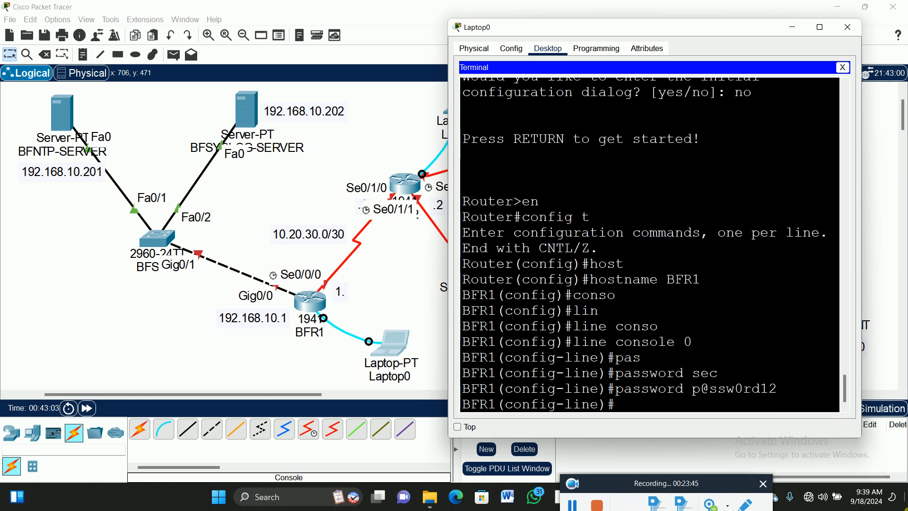
- Require login on the console line and return to global configuration mode
{"action": "type", "text": "login"}
{"action": "key", "text": "Return"}
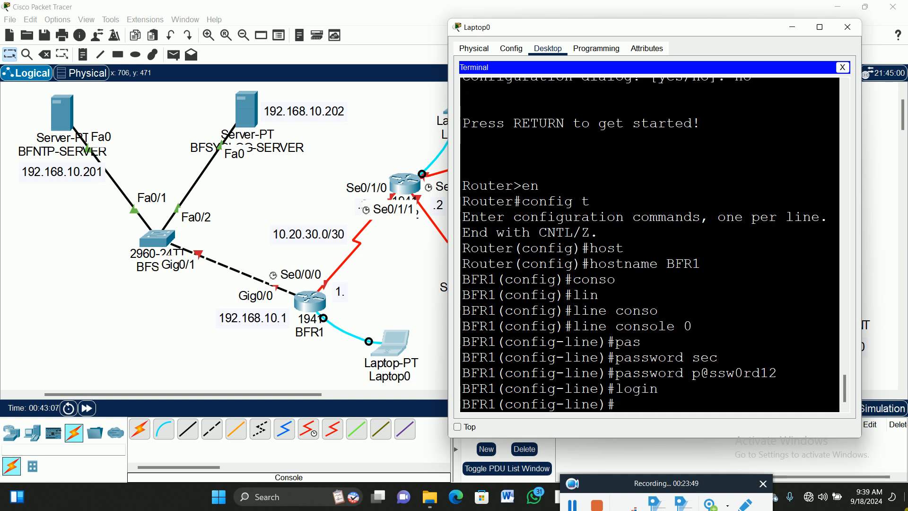
{"action": "type", "text": "exit"}
{"action": "key", "text": "Return"}
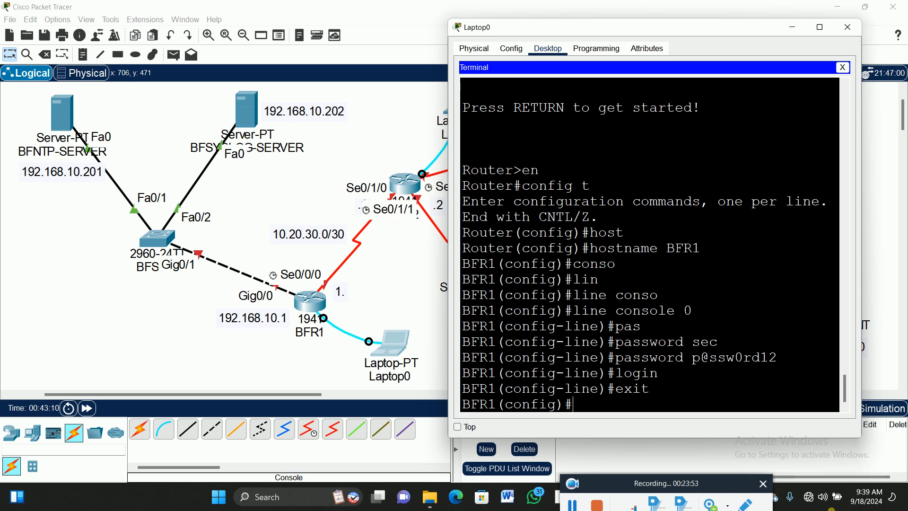
{"action": "left_click_drag", "start_coordinate": [780, 362], "coordinate": [696, 361]}
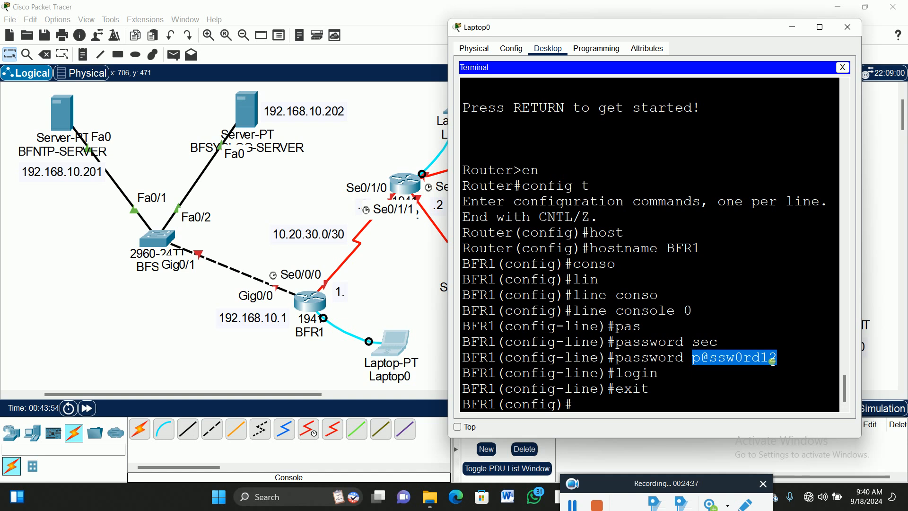
{"action": "left_click", "coordinate": [599, 407]}
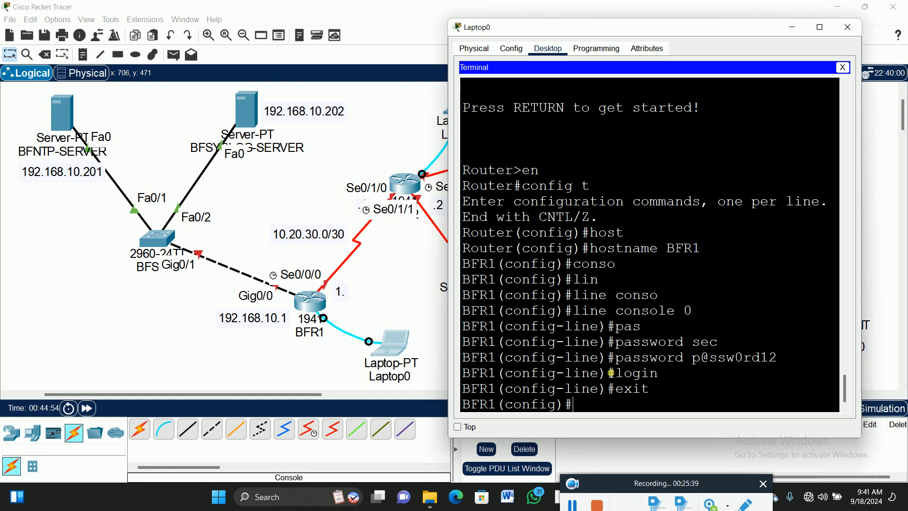
- Reopen the configuration of console line 0 from global configuration mode
{"action": "type", "text": "exit"}
{"action": "key", "text": "Up"}
{"action": "key", "text": "Up"}
{"action": "key", "text": "Up"}
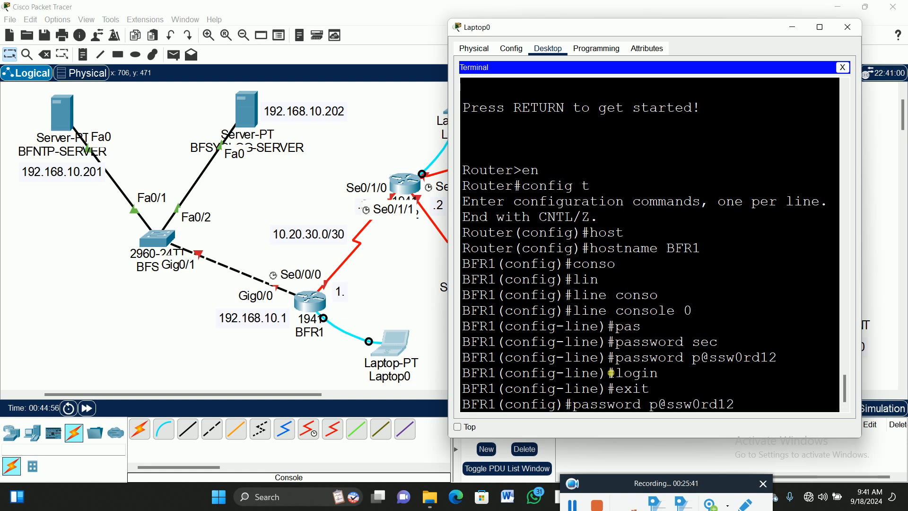
{"action": "key", "text": "Up"}
{"action": "key", "text": "Up"}
{"action": "key", "text": "Return"}
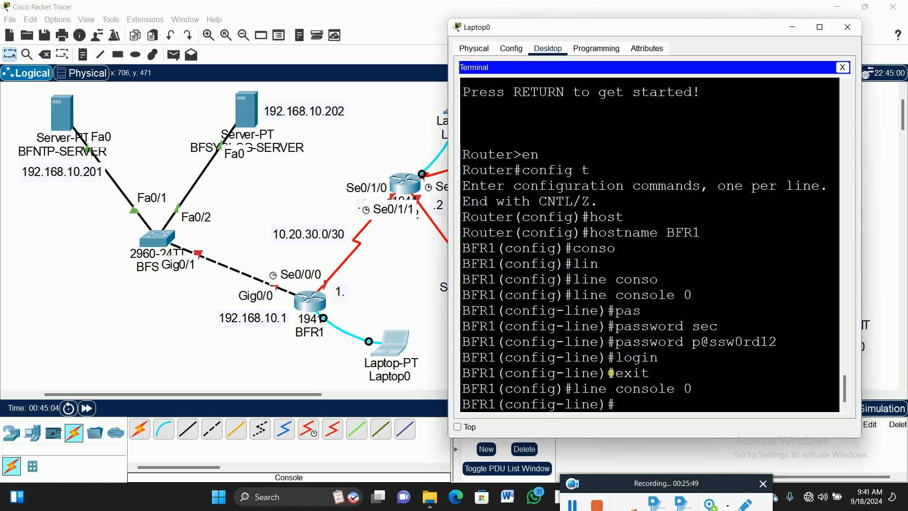
- Set the console line's exec-timeout to 00 and exit to global configuration mode
{"action": "type", "text": "exec"}
{"action": "key", "text": "Tab"}
{"action": "type", "text": "00"}
{"action": "key", "text": "Return"}
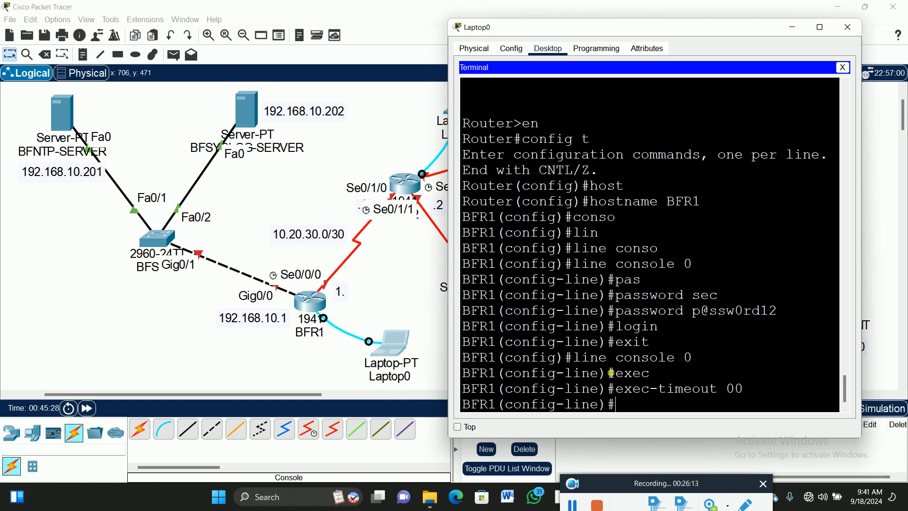
{"action": "type", "text": "exit"}
{"action": "key", "text": "Return"}
{"action": "key", "text": "Return"}
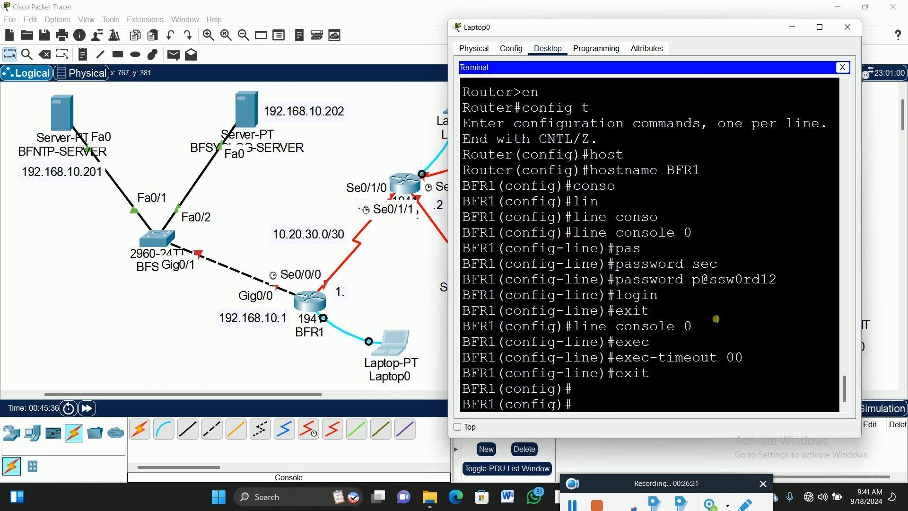
- Assign IP address 192.168.10.1 with mask 255.255.255.0 to BFR1's interface gig0/0
{"action": "type", "text": "int "}
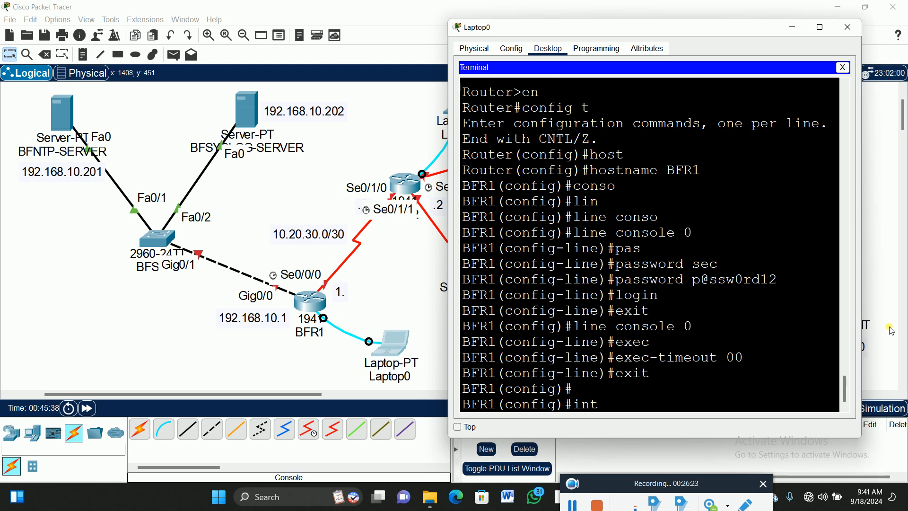
{"action": "type", "text": "gig0/0"}
{"action": "key", "text": "Return"}
{"action": "type", "text": "ip add"}
{"action": "key", "text": "Tab"}
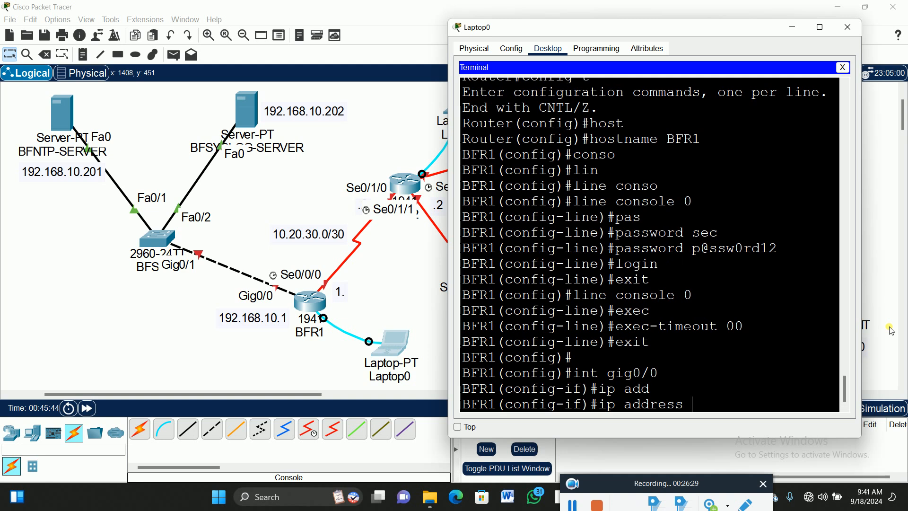
{"action": "type", "text": "192.168.10.1"}
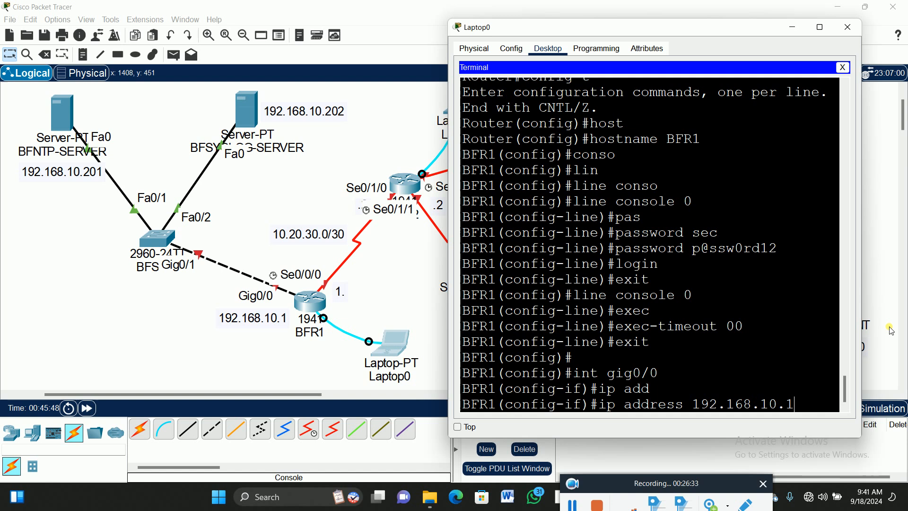
{"action": "type", "text": " 255.255.255"}
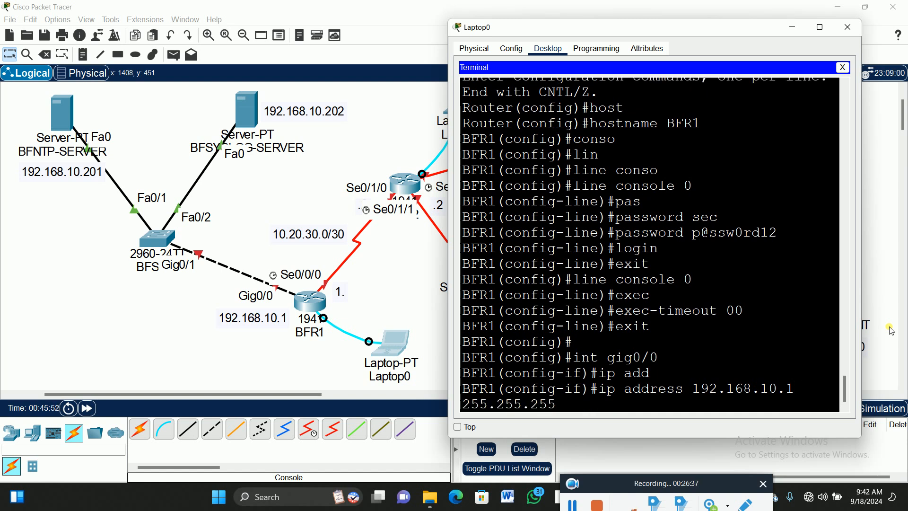
{"action": "type", "text": ".0"}
{"action": "key", "text": "Return"}
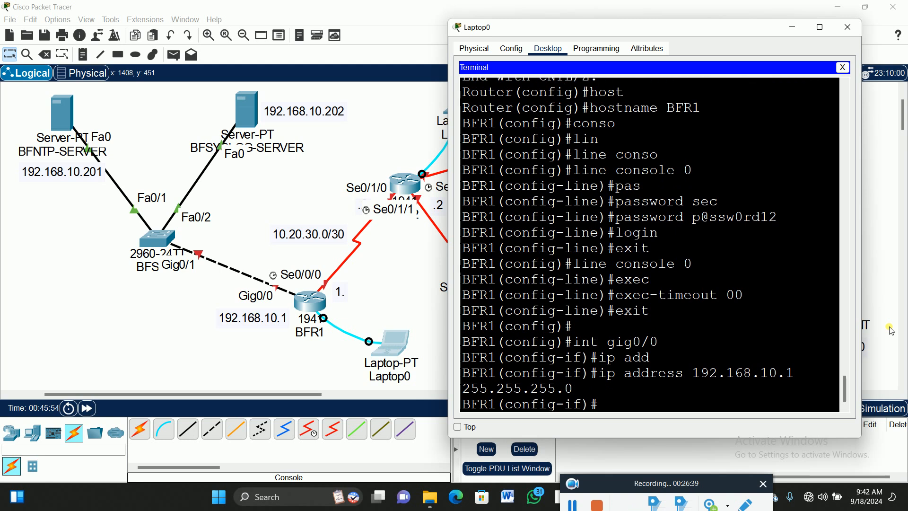
- Bring up interface gig0/0 with no shut and exit to global configuration mode
{"action": "type", "text": "no shut"}
{"action": "key", "text": "Return"}
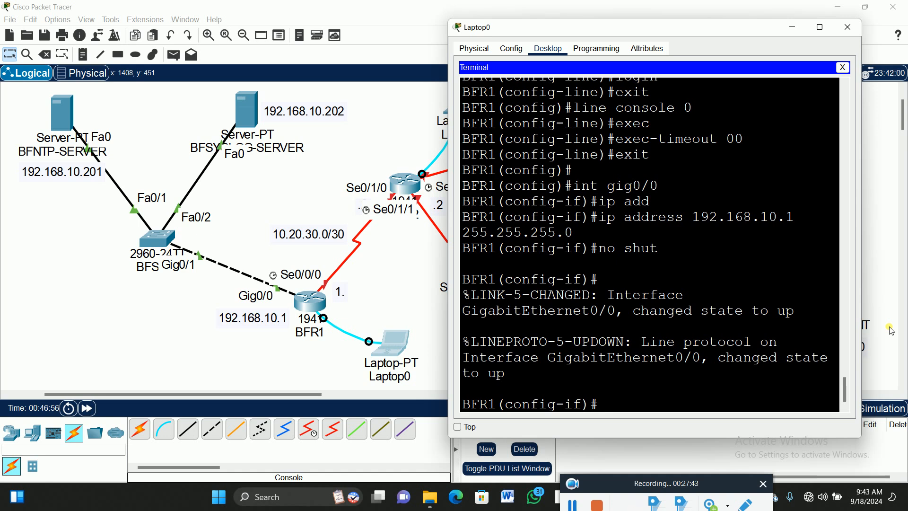
{"action": "type", "text": "exit"}
{"action": "key", "text": "Return"}
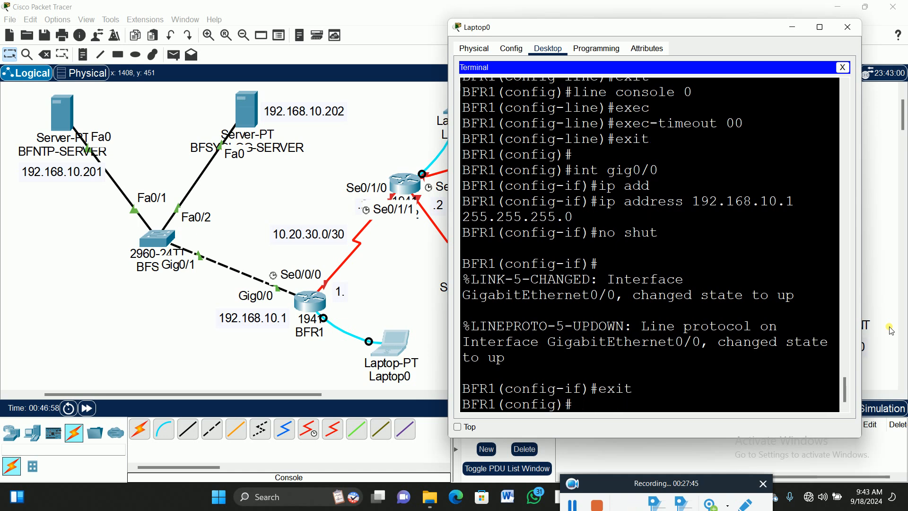
- Set BFR1's privileged-mode password with the enable secret command
{"action": "type", "text": "ena"}
{"action": "type", "text": "b"}
{"action": "key", "text": "Tab"}
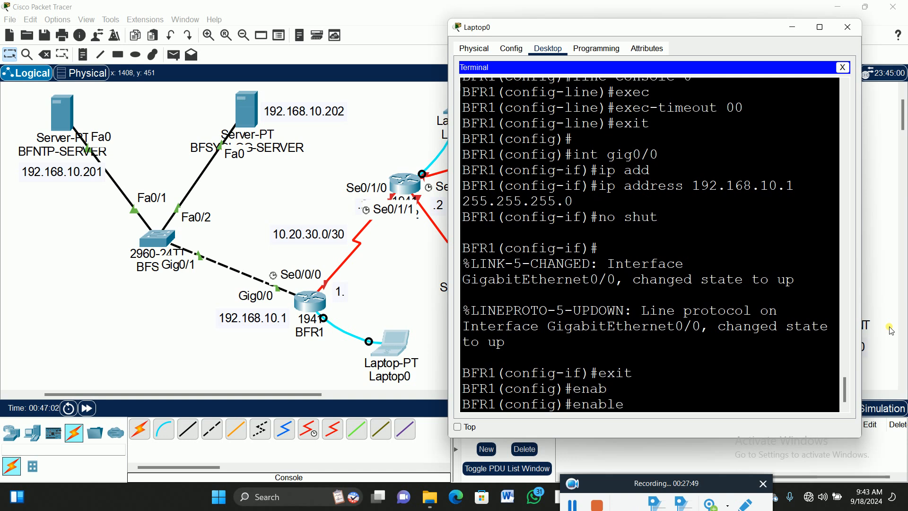
{"action": "type", "text": "pas"}
{"action": "key", "text": "Tab"}
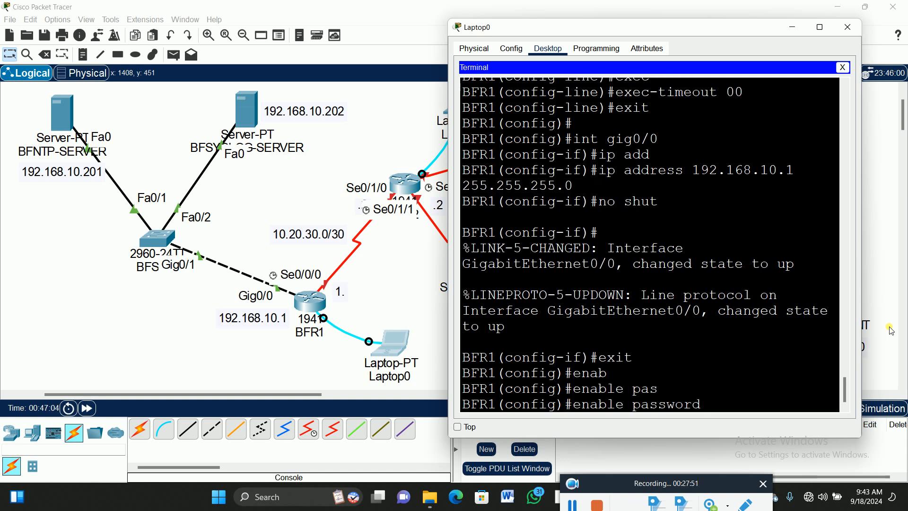
{"action": "type", "text": "se"}
{"action": "key", "text": "Tab"}
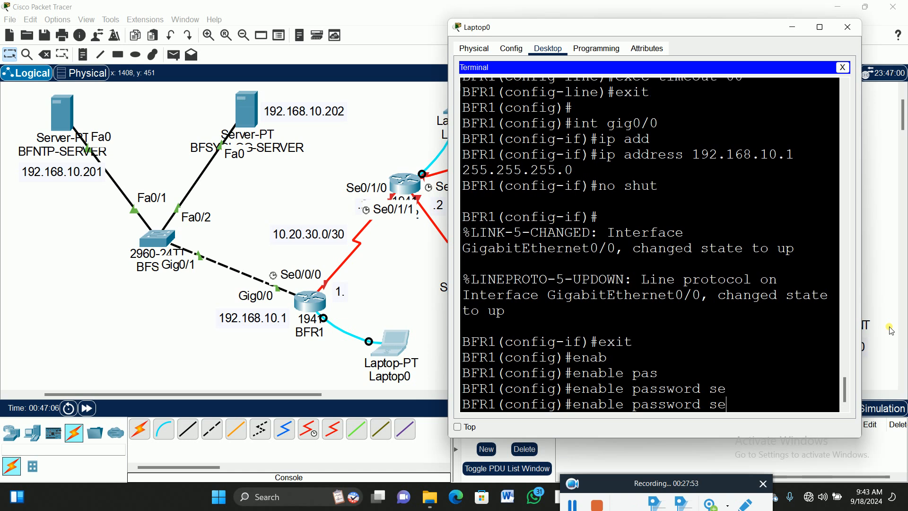
{"action": "key", "text": "BackSpace"}
{"action": "key", "text": "BackSpace"}
{"action": "key", "text": "BackSpace"}
{"action": "key", "text": "BackSpace"}
{"action": "key", "text": "BackSpace"}
{"action": "key", "text": "BackSpace"}
{"action": "key", "text": "BackSpace"}
{"action": "key", "text": "BackSpace"}
{"action": "key", "text": "BackSpace"}
{"action": "key", "text": "BackSpace"}
{"action": "key", "text": "BackSpace"}
{"action": "type", "text": "sec"}
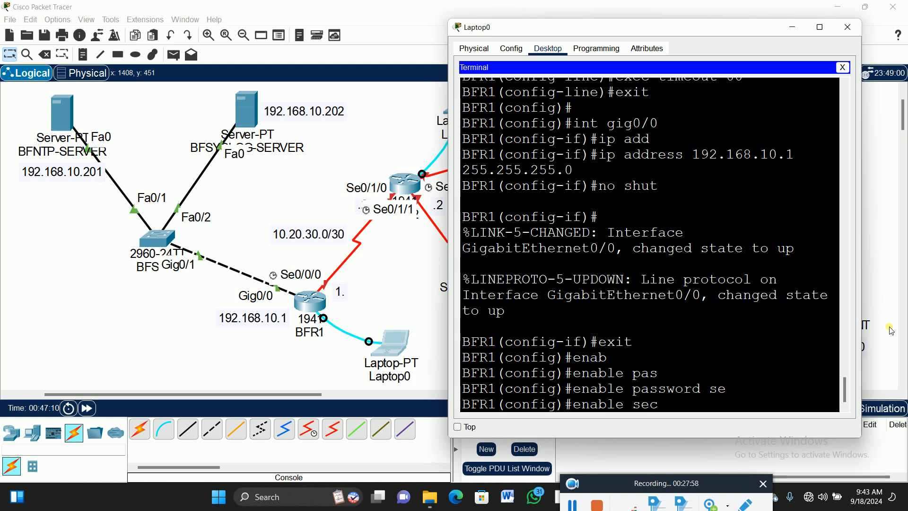
{"action": "key", "text": "Tab"}
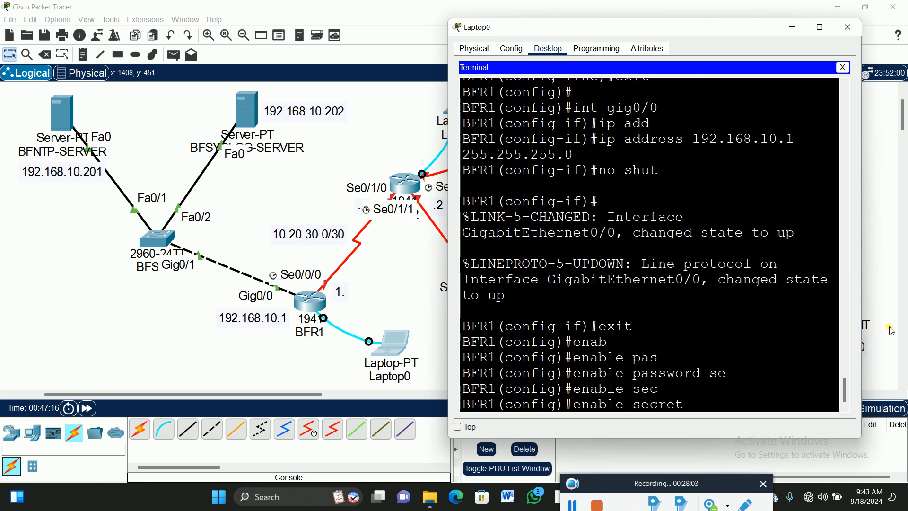
{"action": "type", "text": "p@ssw0r"}
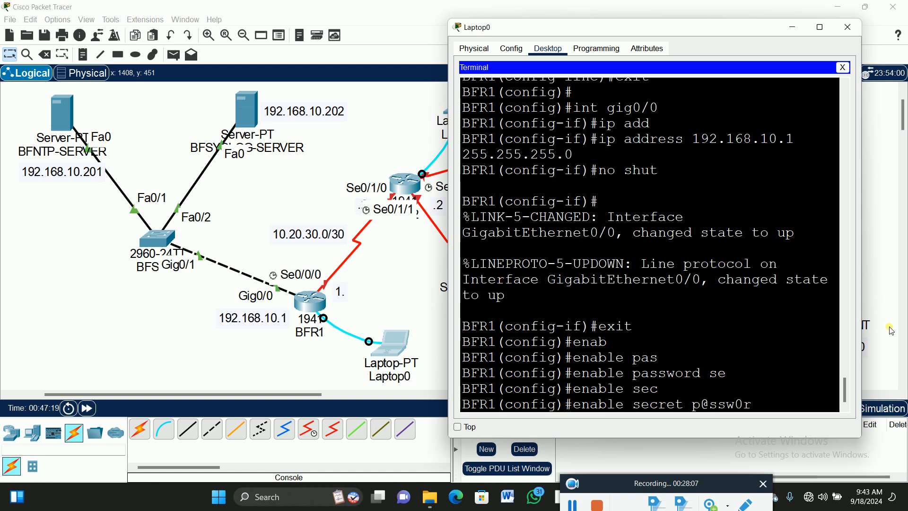
{"action": "type", "text": "d12"}
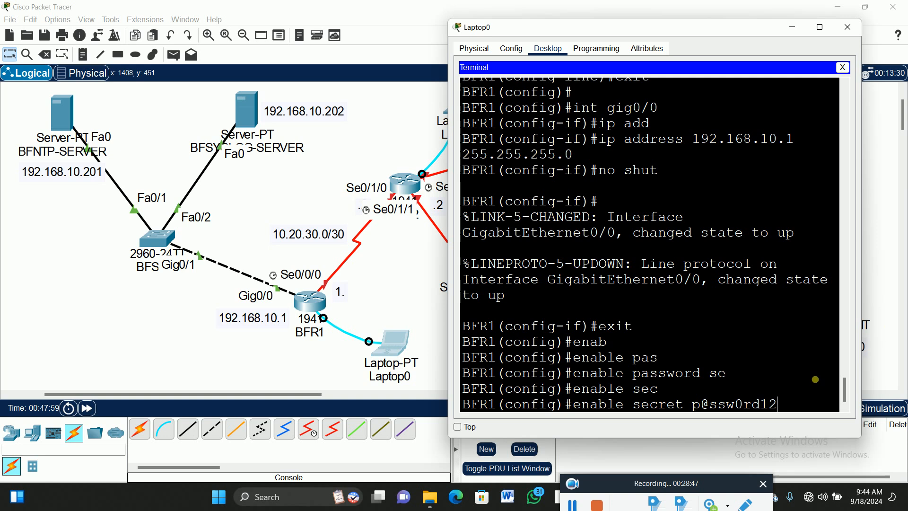
{"action": "left_click_drag", "start_coordinate": [784, 408], "coordinate": [701, 408]}
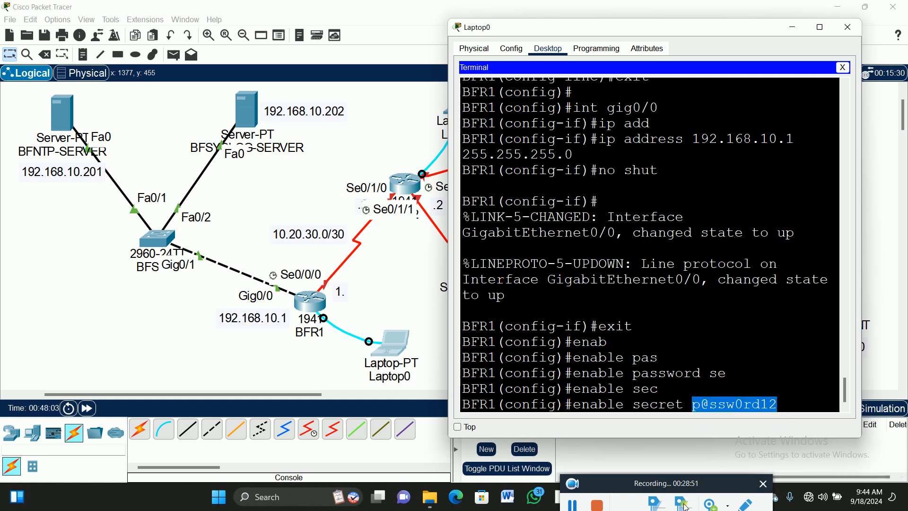
{"action": "key", "text": "Return"}
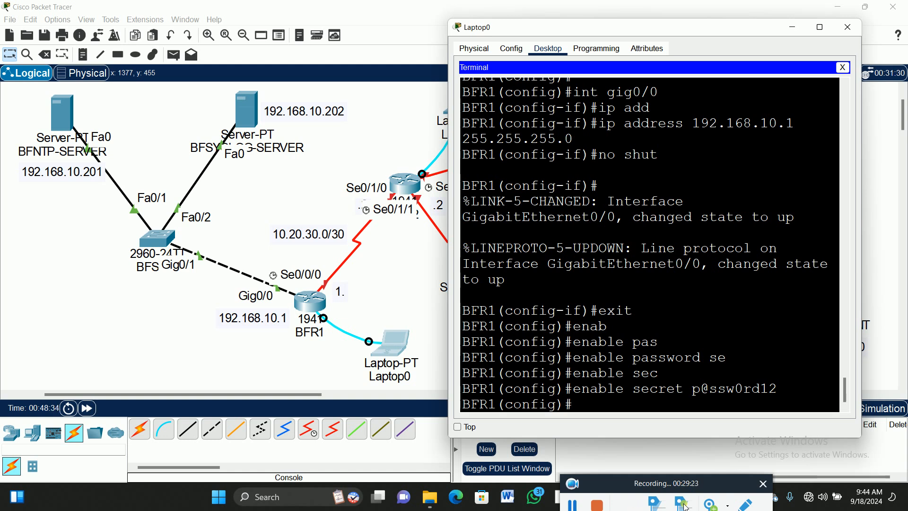
- Return BFR1 to privileged mode with end and save the configuration with the wr command
{"action": "type", "text": "end"}
{"action": "key", "text": "Return"}
{"action": "key", "text": "Return"}
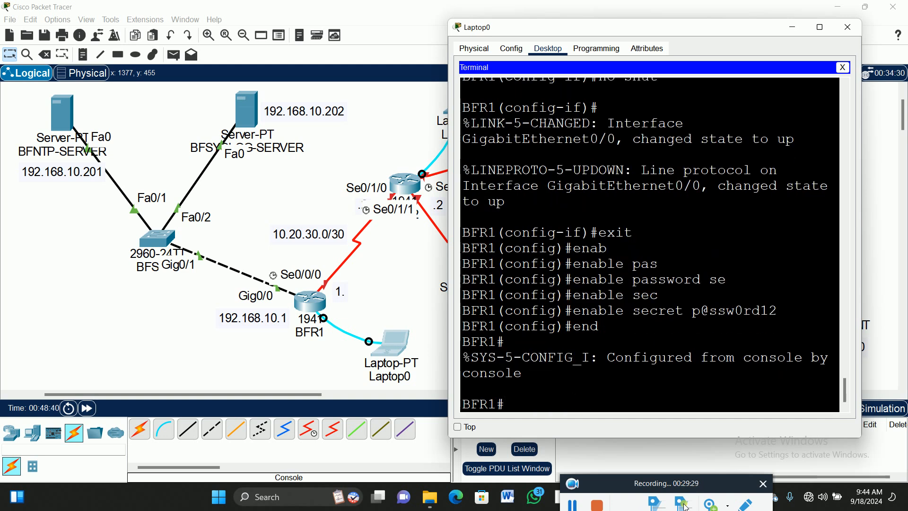
{"action": "type", "text": "wr"}
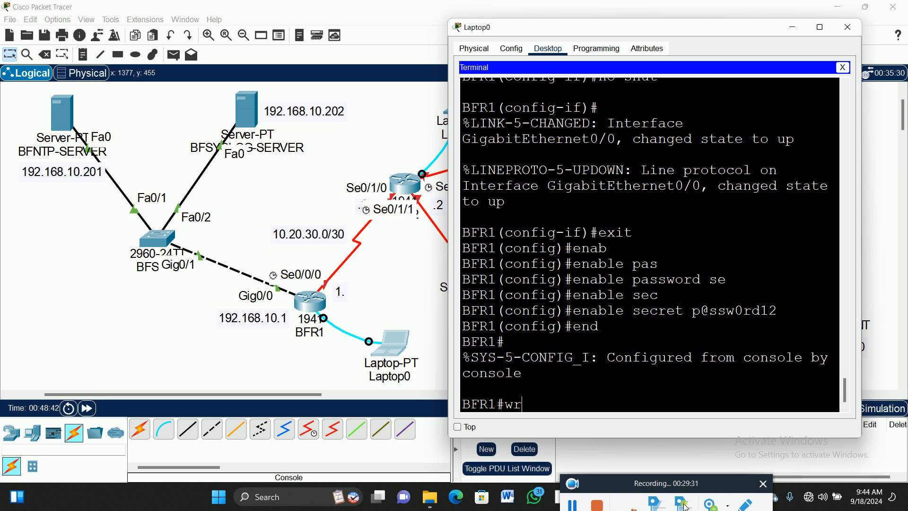
{"action": "key", "text": "Return"}
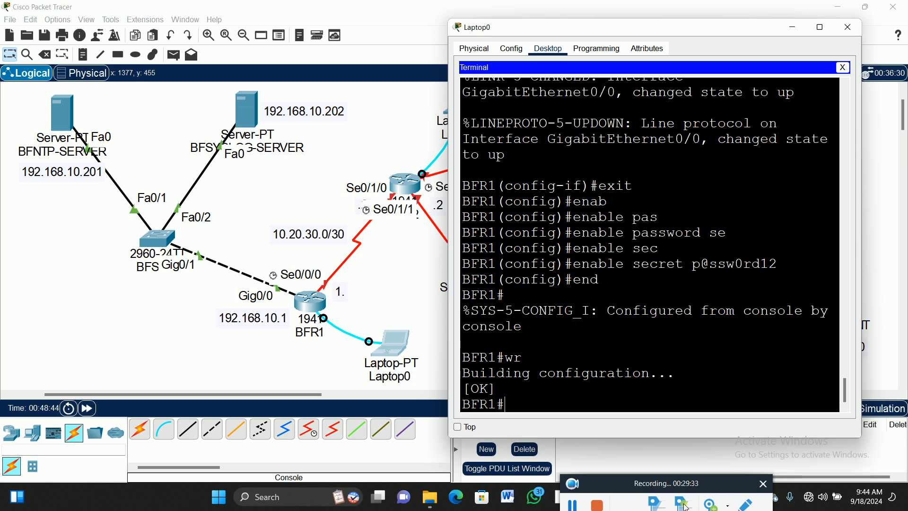
- Copy BFR1's running-config to startup-config, accepting the default destination filename
{"action": "type", "text": "copy run"}
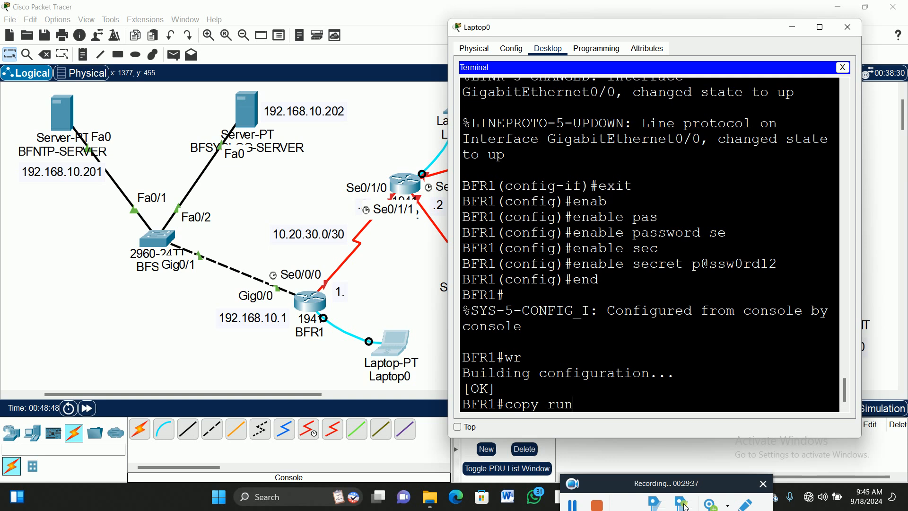
{"action": "key", "text": "Tab"}
{"action": "type", "text": "star"}
{"action": "key", "text": "Tab"}
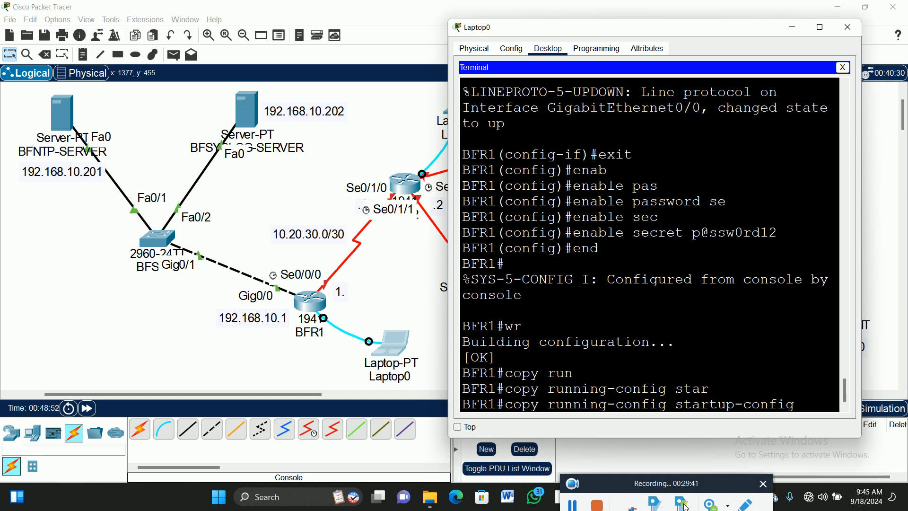
{"action": "key", "text": "Return"}
{"action": "key", "text": "Return"}
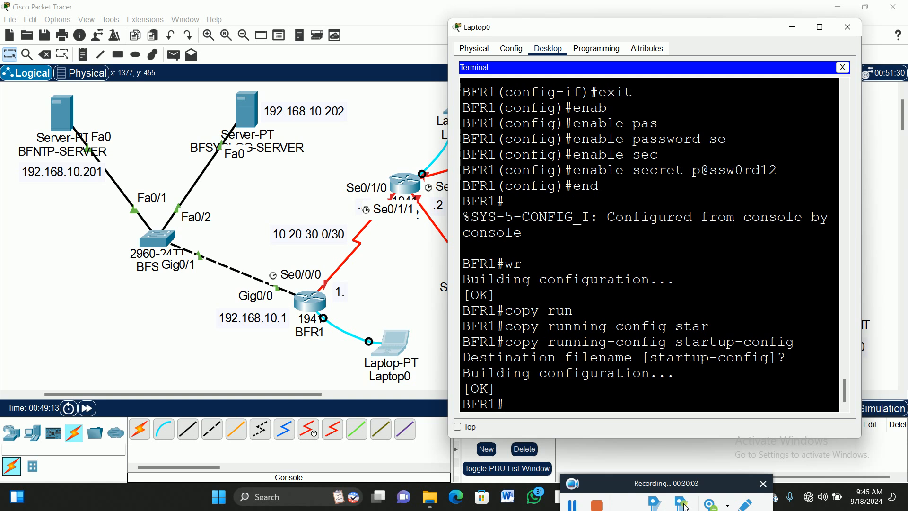
- Exit the BFR1 console session and log back in with the console password
{"action": "type", "text": "exit"}
{"action": "key", "text": "Return"}
{"action": "key", "text": "Return"}
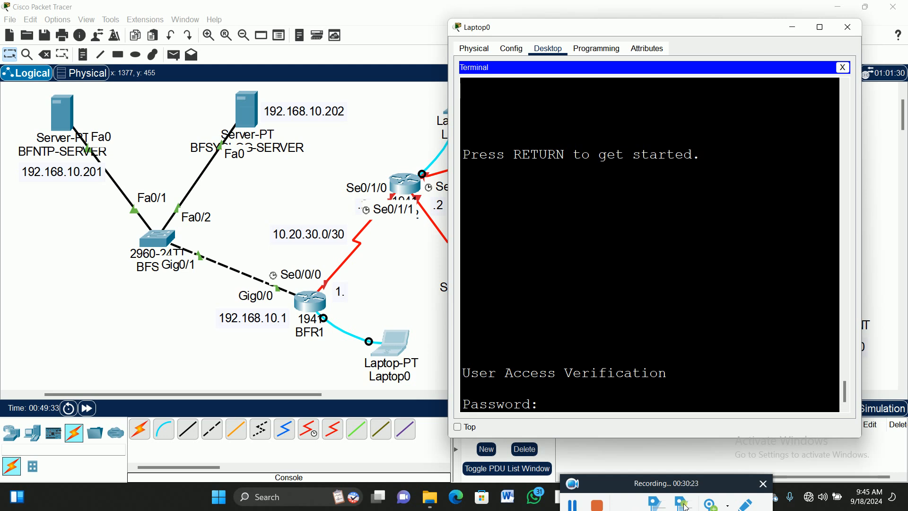
{"action": "key", "text": "Return"}
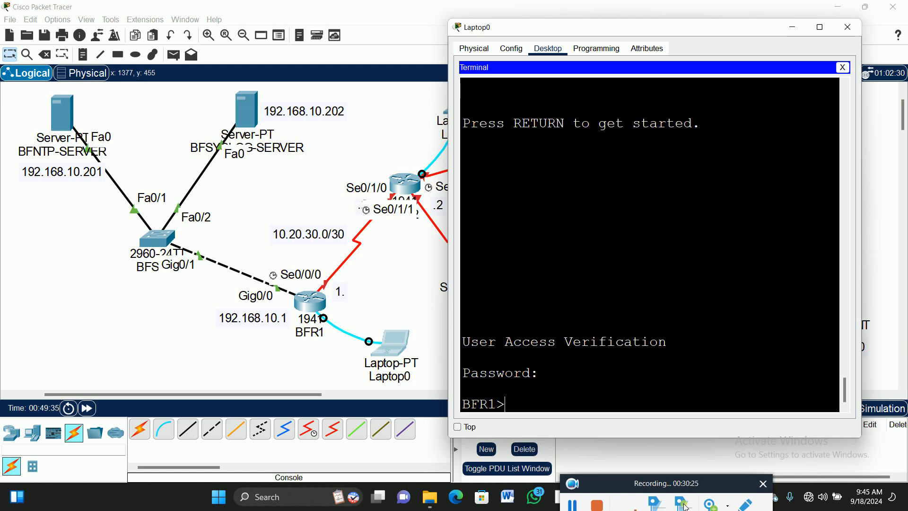
- Enter BFR1's privileged mode with the en command and the enable secret password
{"action": "type", "text": "en"}
{"action": "key", "text": "Return"}
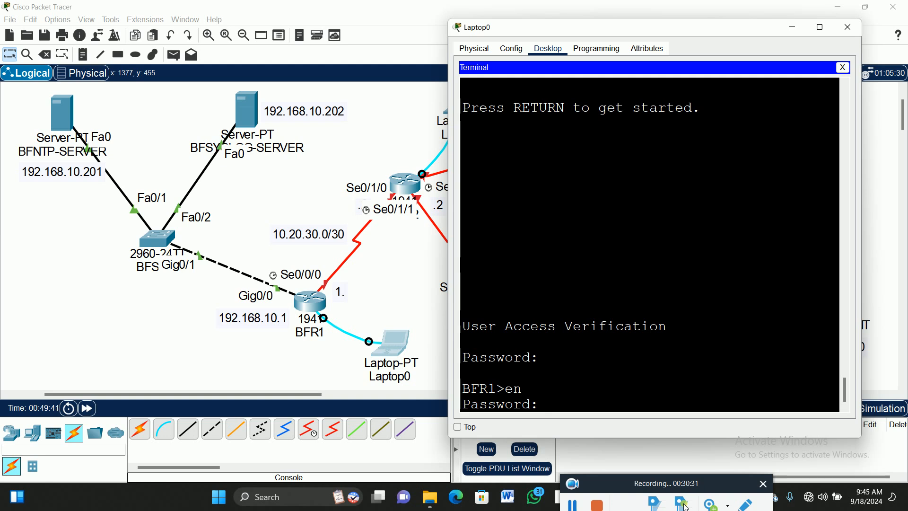
{"action": "key", "text": "Return"}
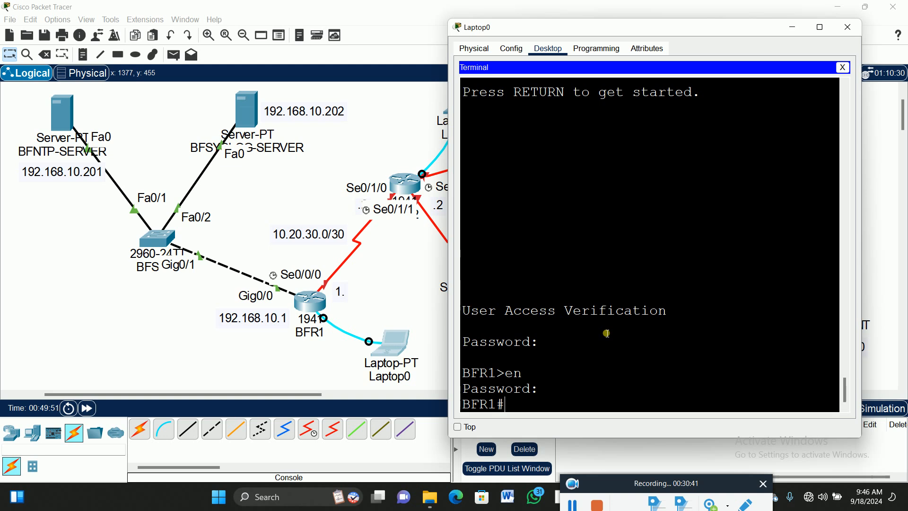
{"action": "scroll", "coordinate": [607, 333], "scroll_direction": "up", "scroll_amount": 6}
{"action": "scroll", "coordinate": [607, 333], "scroll_direction": "up", "scroll_amount": 4}
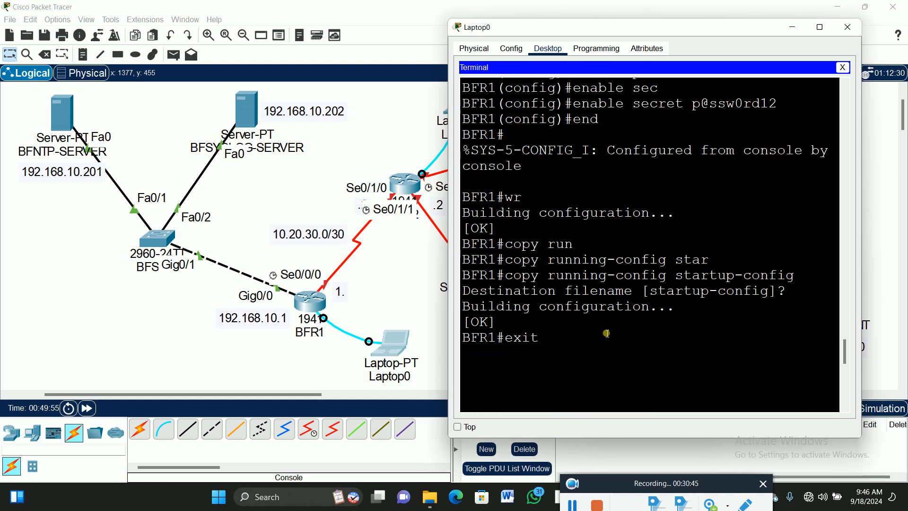
{"action": "scroll", "coordinate": [607, 333], "scroll_direction": "up", "scroll_amount": 4}
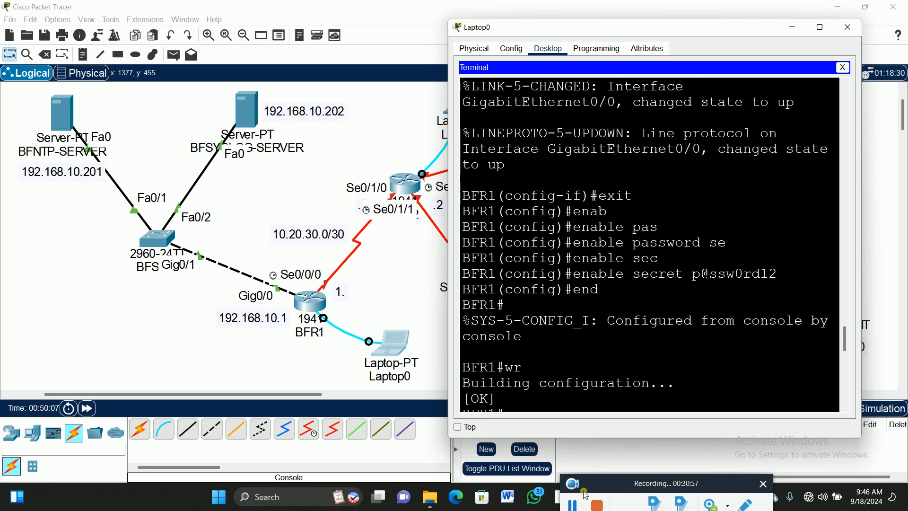
{"action": "left_click", "coordinate": [576, 505]}
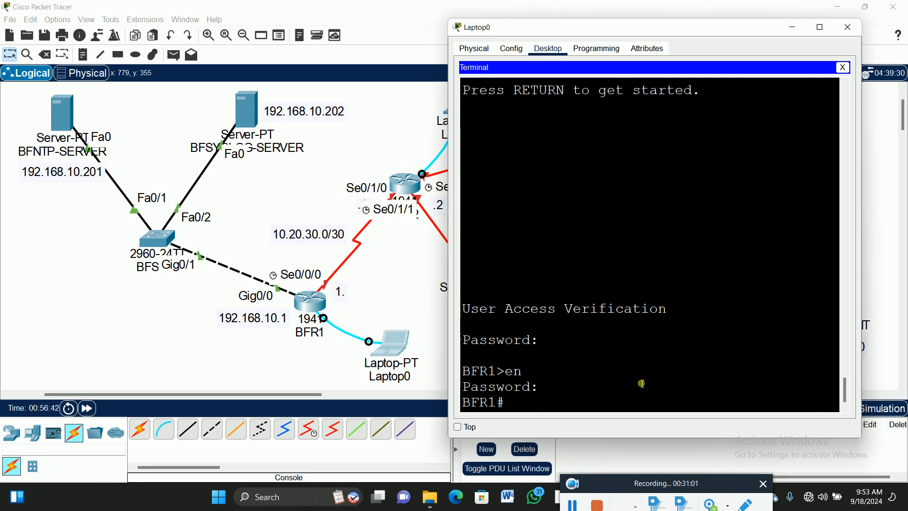
- Display BFR1's running-config in a maximized Laptop0 window and highlight the encrypted enable secret string
{"action": "type", "text": "sh"}
{"action": "key", "text": "Tab"}
{"action": "type", "text": "run"}
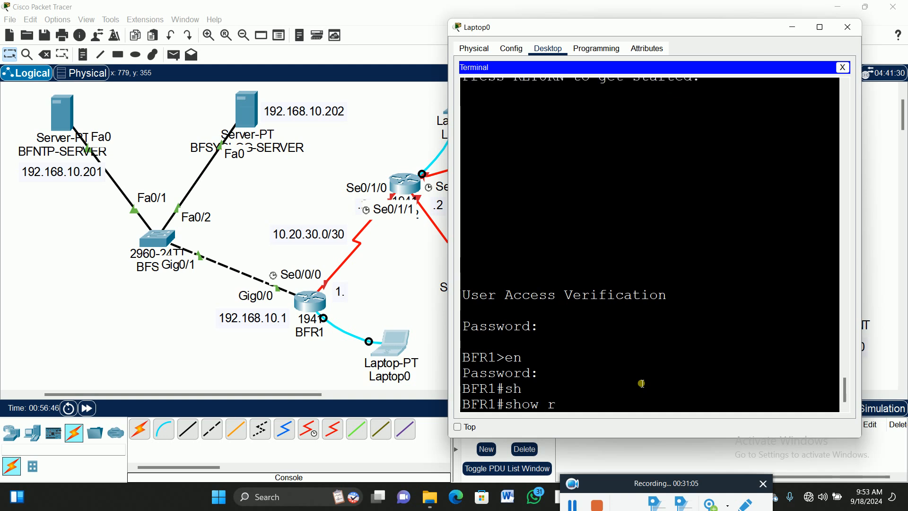
{"action": "key", "text": "Tab"}
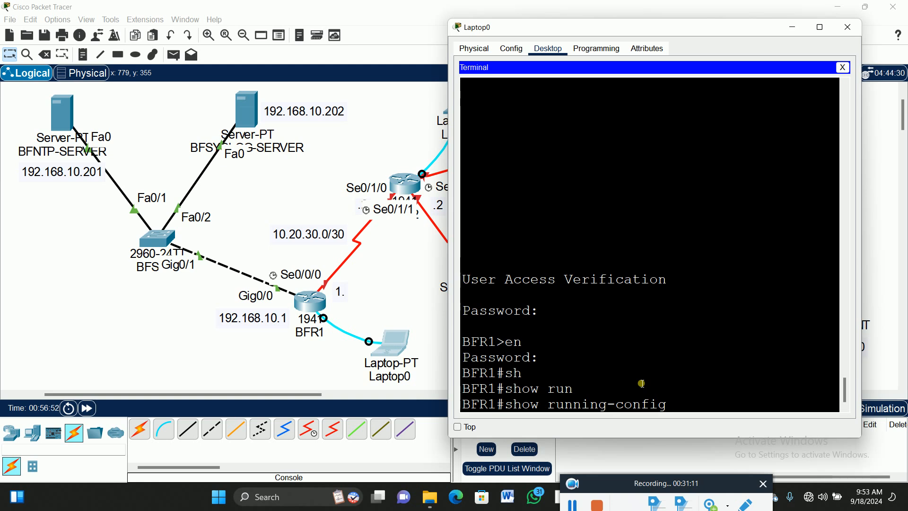
{"action": "key", "text": "Return"}
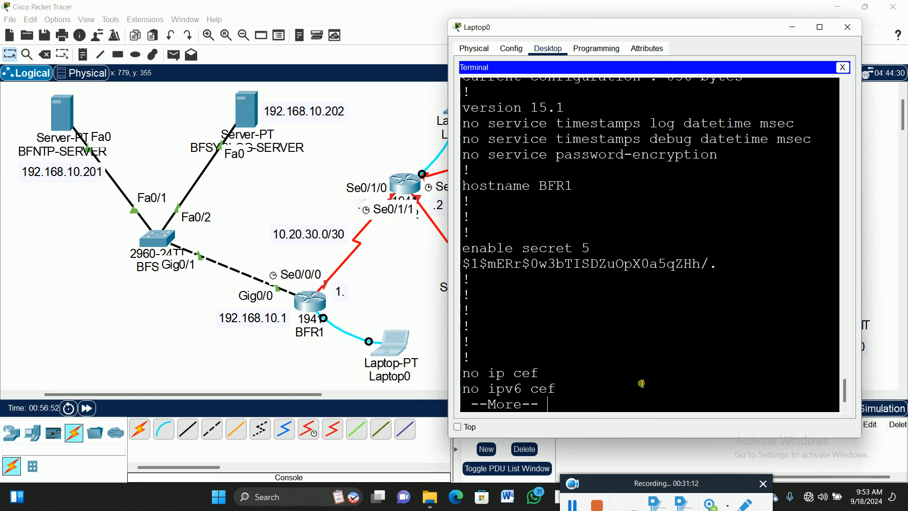
{"action": "left_click", "coordinate": [821, 28]}
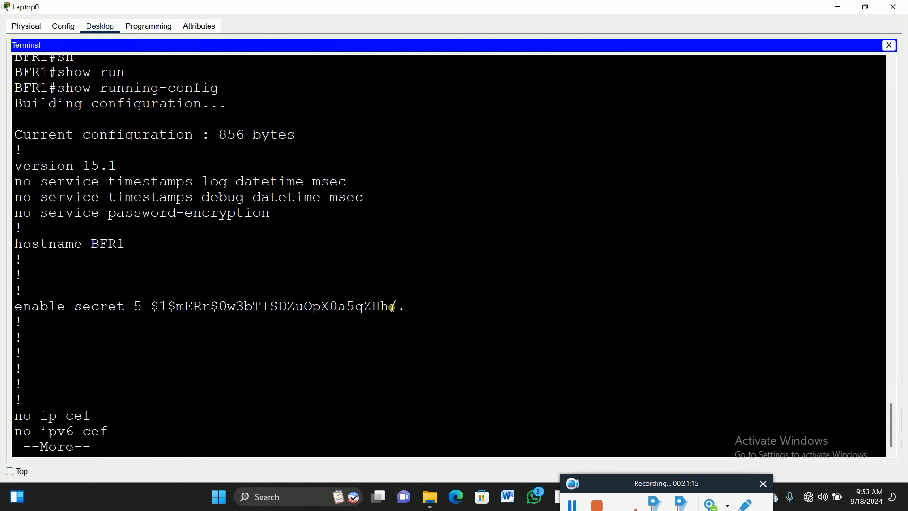
{"action": "left_click_drag", "start_coordinate": [403, 308], "coordinate": [153, 308]}
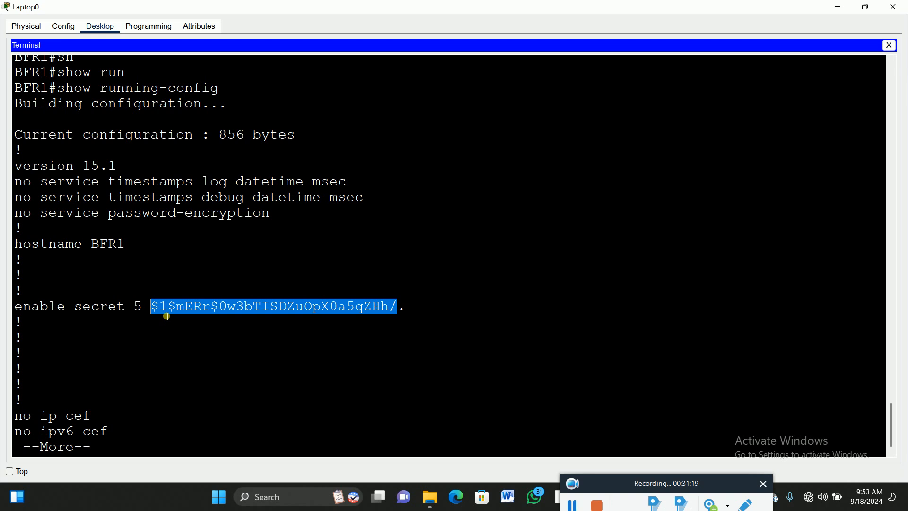
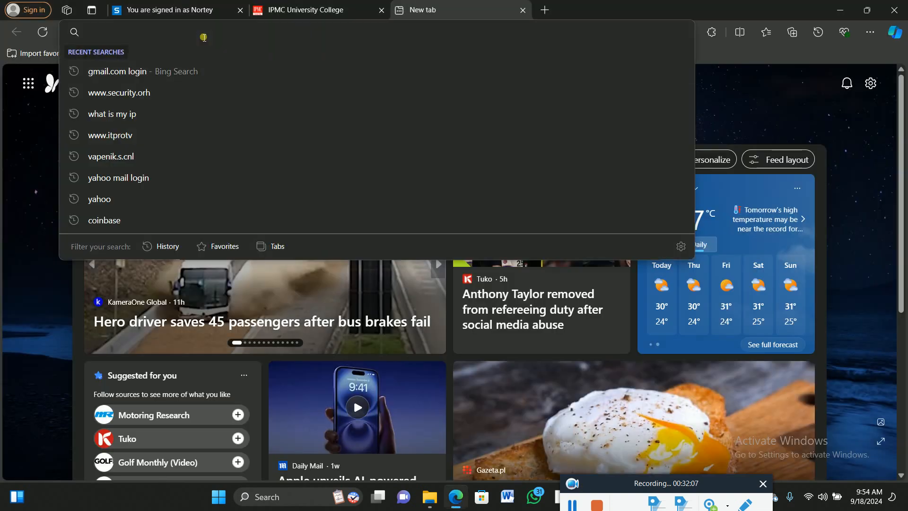
- Open google.com in the new Microsoft Edge tab and search for "ifm"
{"action": "type", "text": "google"}
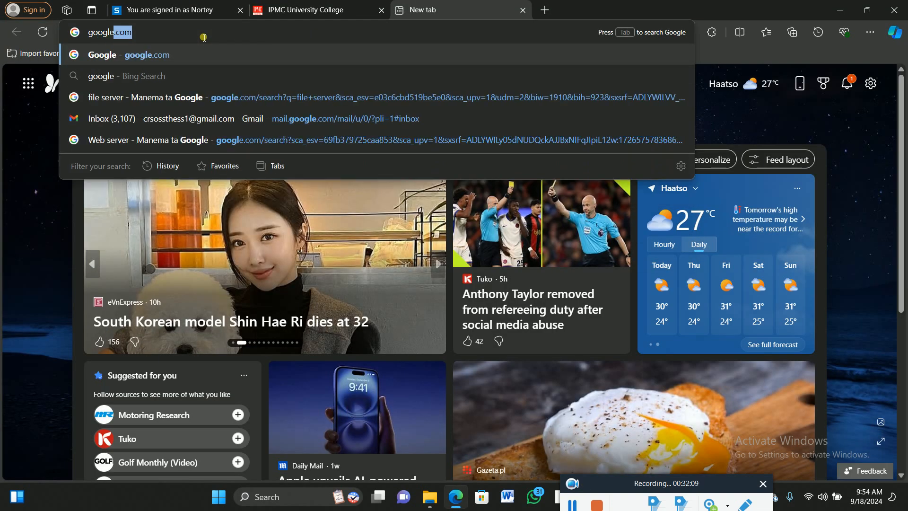
{"action": "key", "text": "Return"}
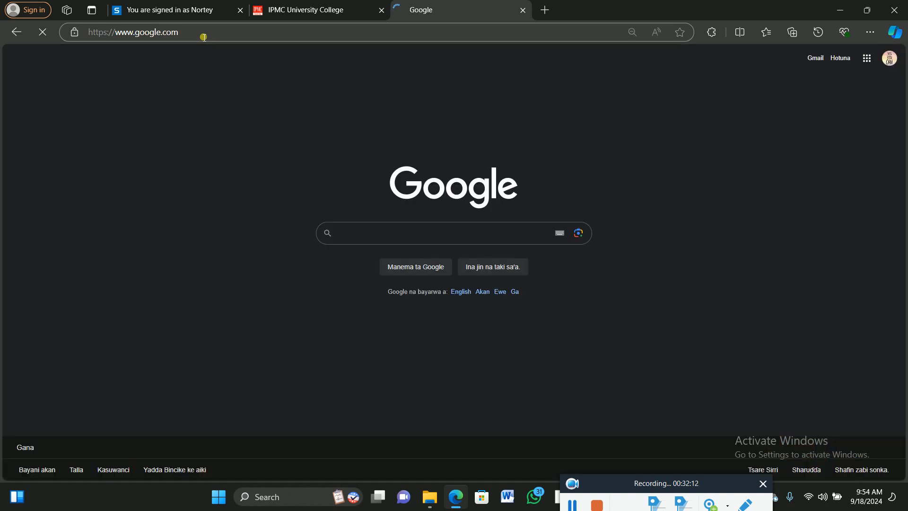
{"action": "left_click", "coordinate": [369, 239]}
{"action": "type", "text": "i"}
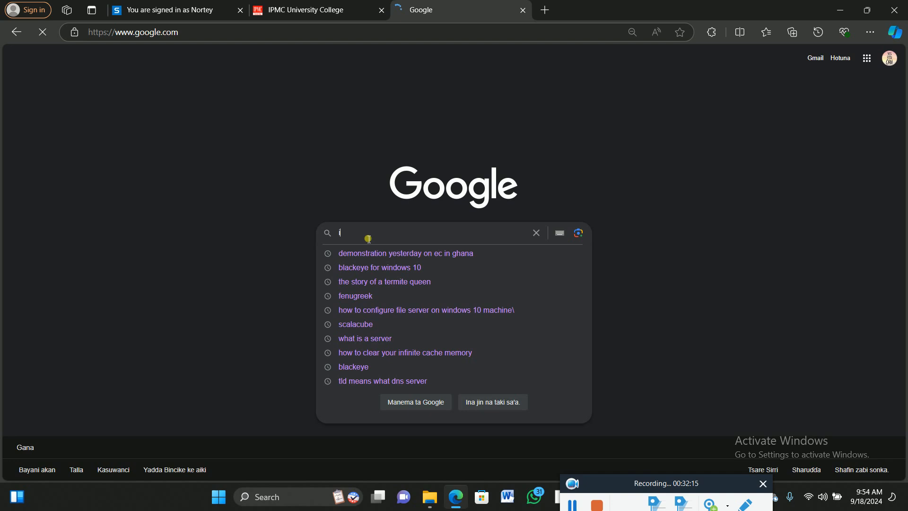
{"action": "type", "text": "fm"}
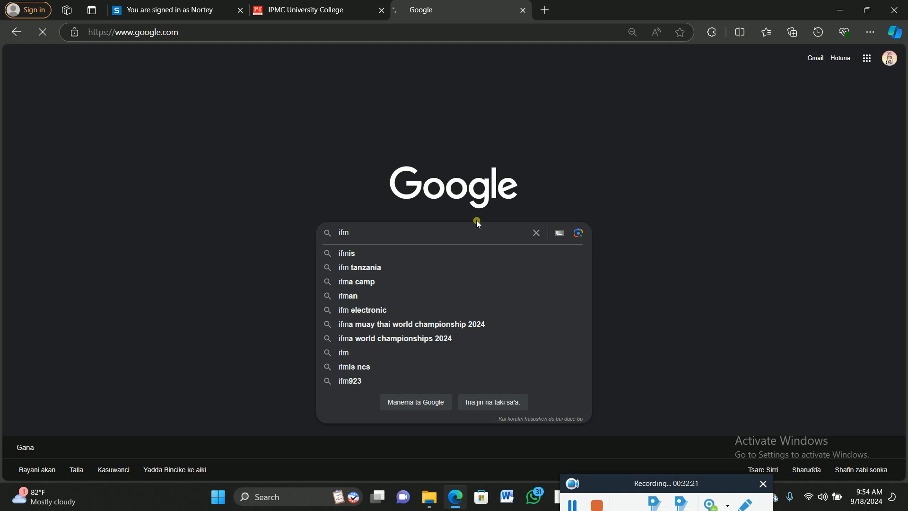
{"action": "key", "text": "Return"}
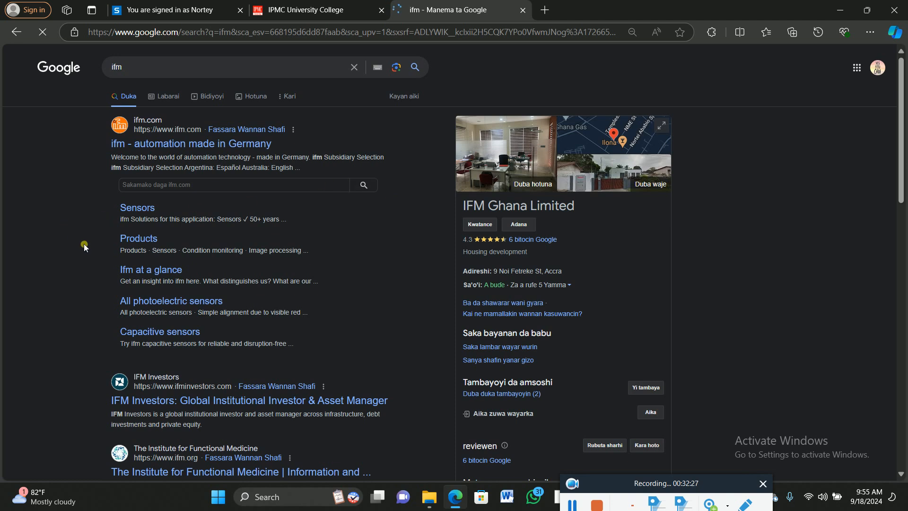
- Change the Google search query to "ifn" and look through the results
{"action": "left_click", "coordinate": [134, 72]}
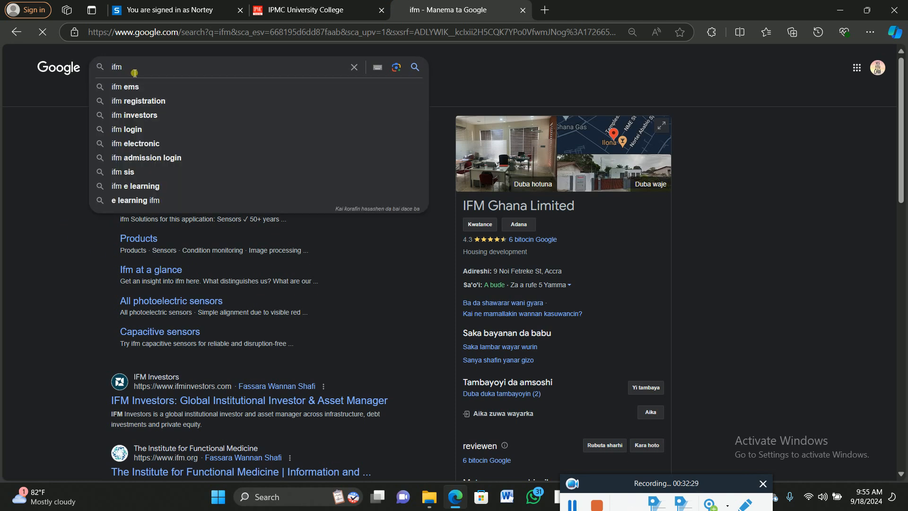
{"action": "key", "text": "BackSpace"}
{"action": "type", "text": "n"}
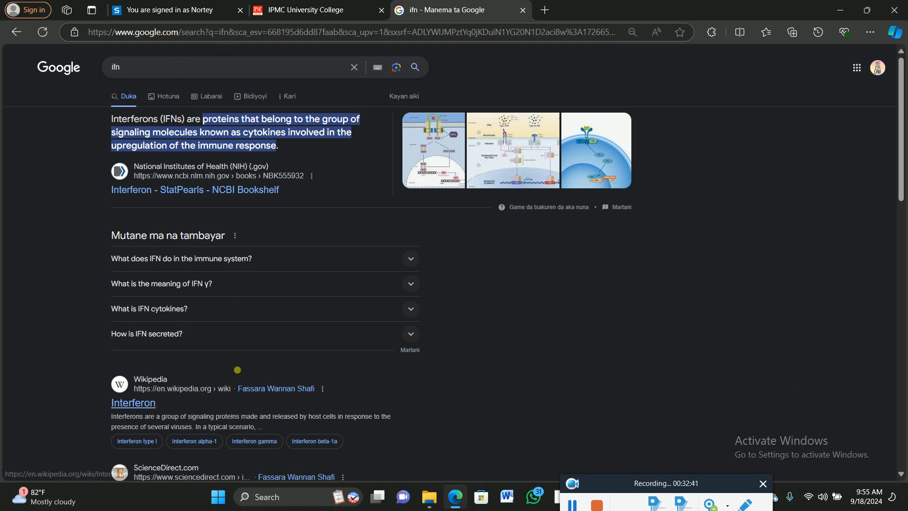
{"action": "scroll", "coordinate": [225, 378], "scroll_direction": "down", "scroll_amount": 7}
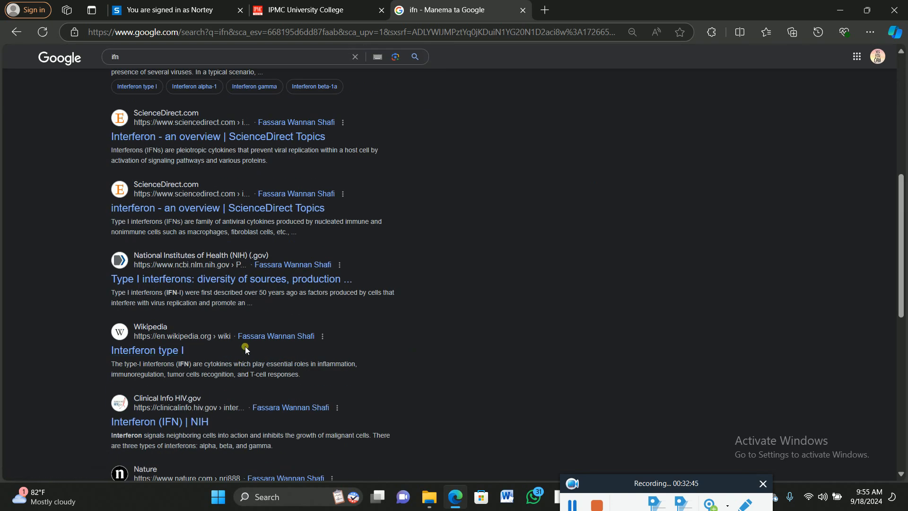
{"action": "scroll", "coordinate": [245, 352], "scroll_direction": "down", "scroll_amount": 1}
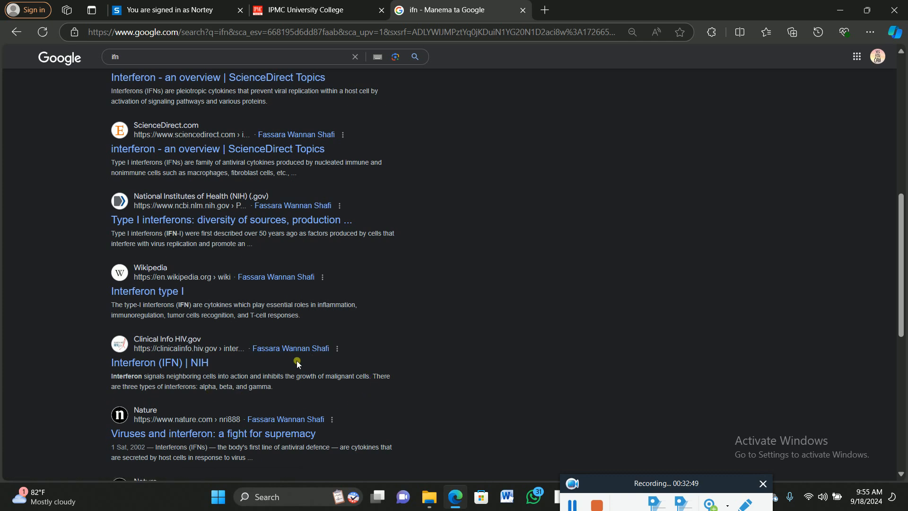
{"action": "scroll", "coordinate": [350, 199], "scroll_direction": "up", "scroll_amount": 3}
{"action": "scroll", "coordinate": [346, 181], "scroll_direction": "up", "scroll_amount": 4}
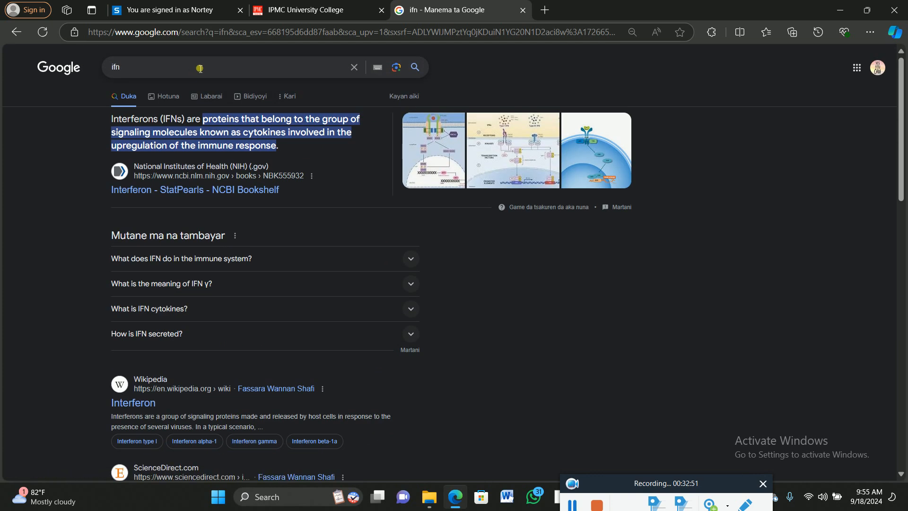
- Replace the Google search query with "cis cisco p"
{"action": "type", "text": "cis co"}
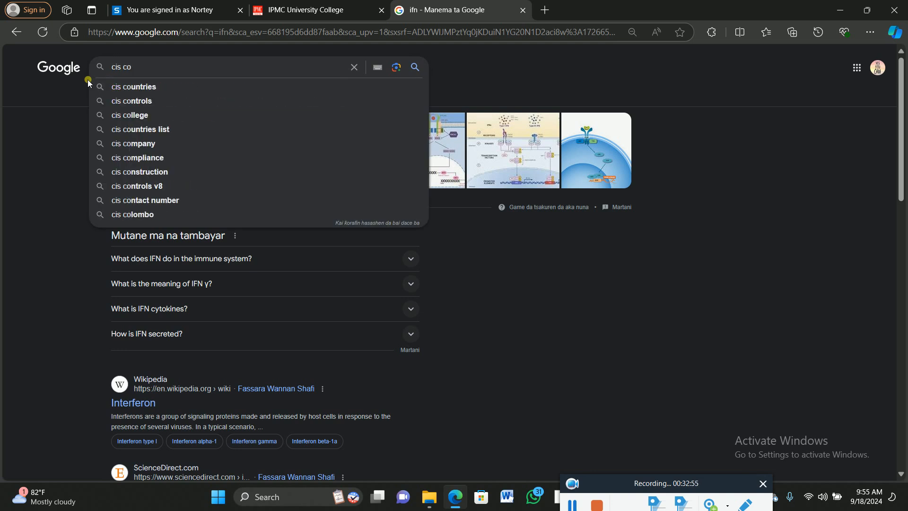
{"action": "key", "text": "BackSpace"}
{"action": "type", "text": "isco p"}
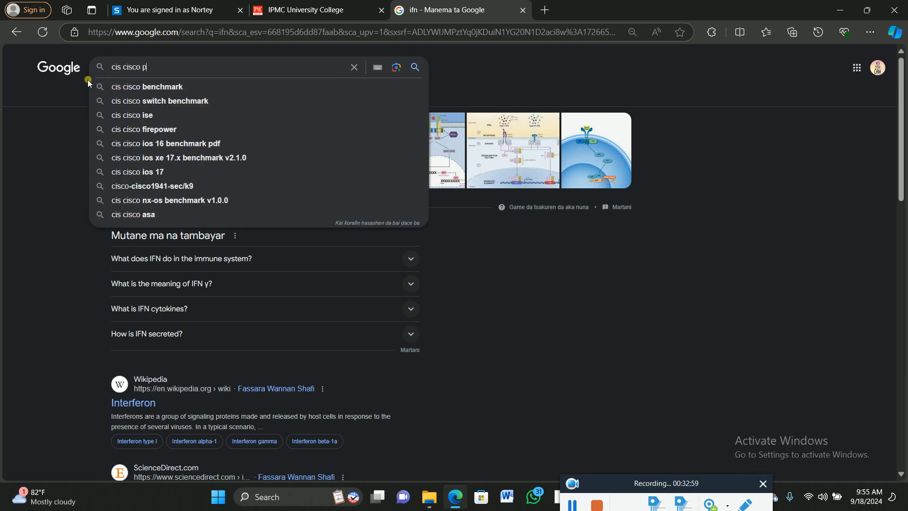
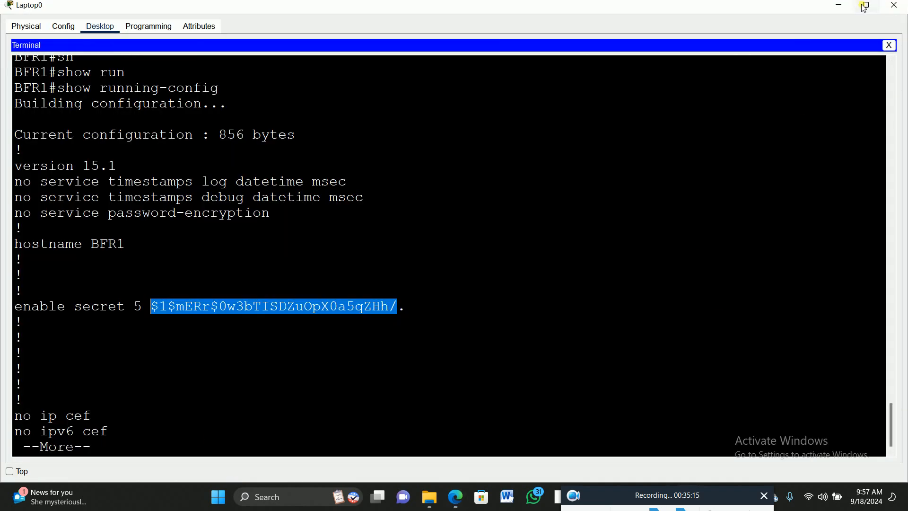
- Restore the Laptop0 window to its smaller size and page through the rest of BFR1's running configuration
{"action": "left_click", "coordinate": [869, 7]}
{"action": "left_click_drag", "start_coordinate": [847, 315], "coordinate": [847, 400]}
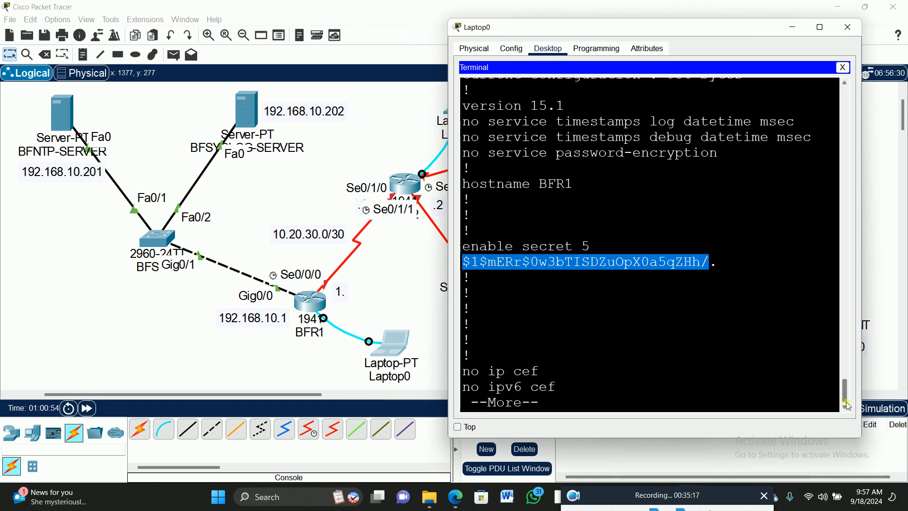
{"action": "left_click", "coordinate": [601, 393]}
{"action": "key", "text": "Return"}
{"action": "key", "text": "Return"}
{"action": "key", "text": "Return"}
{"action": "key", "text": "Return"}
{"action": "key", "text": "Return"}
{"action": "key", "text": "Return"}
{"action": "key", "text": "Return"}
{"action": "key", "text": "Return"}
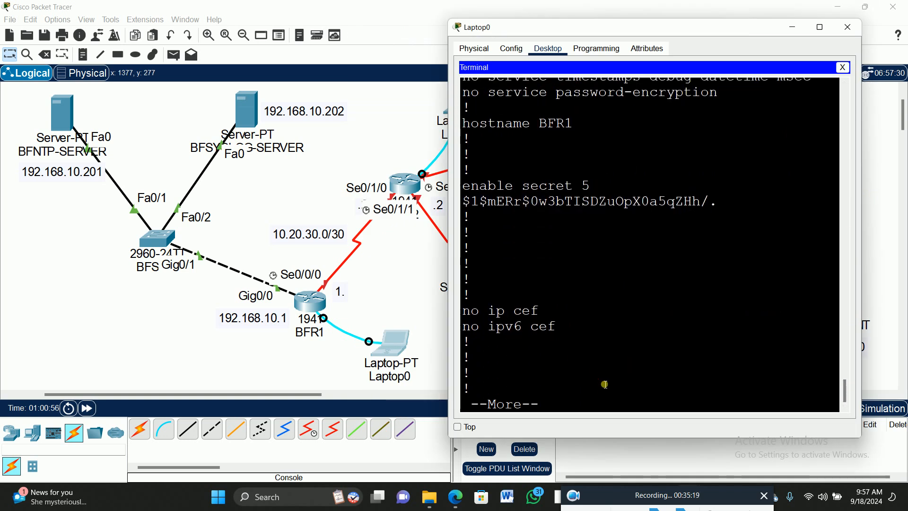
{"action": "key", "text": "space"}
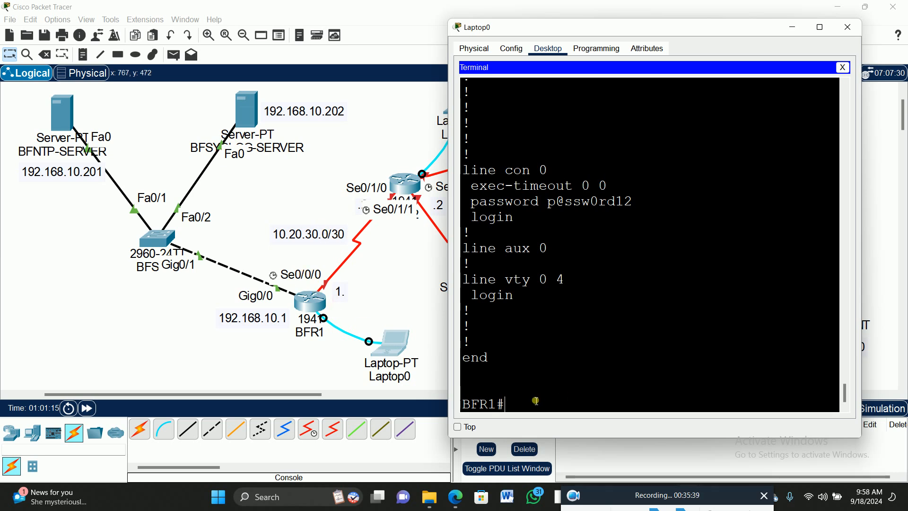
- Assign IP address 10.20.30.1 with mask 255.255.255.252 to BFR1's interface se0/0/0 from global configuration mode
{"action": "type", "text": "config t"}
{"action": "key", "text": "Return"}
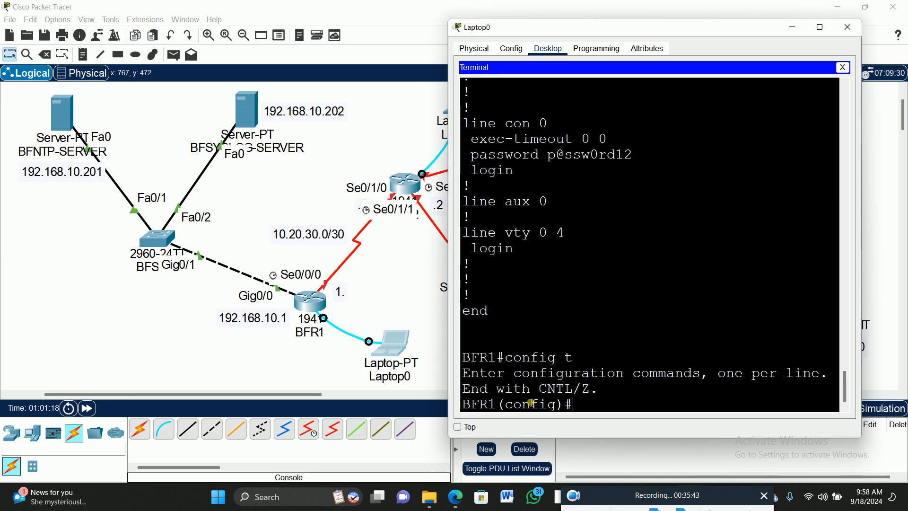
{"action": "type", "text": "int se"}
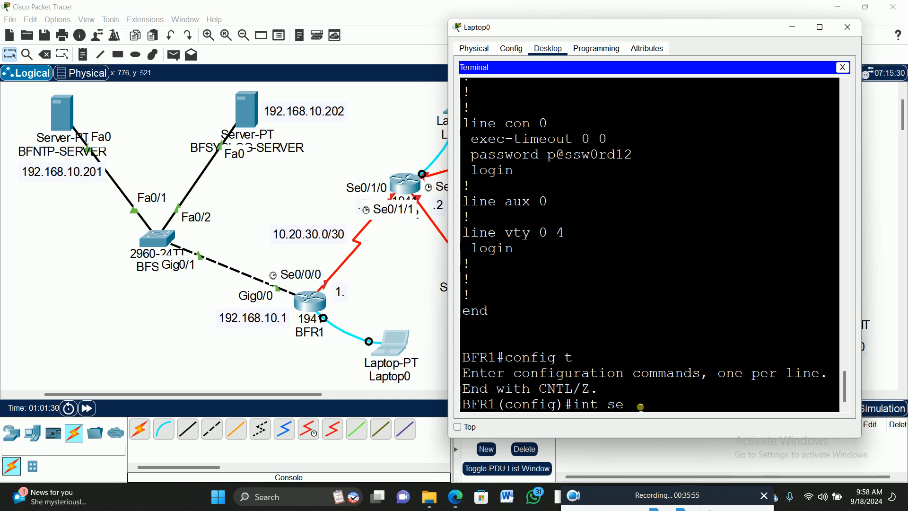
{"action": "type", "text": "0/0/0"}
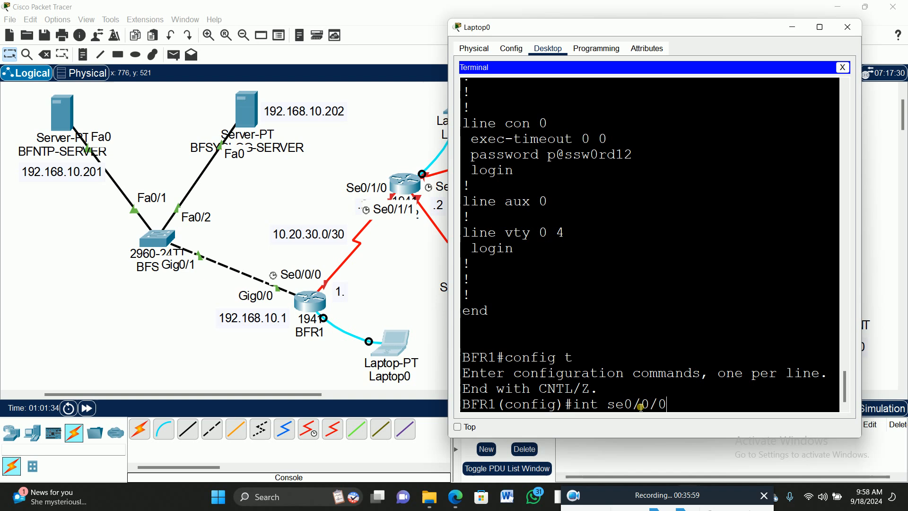
{"action": "key", "text": "Return"}
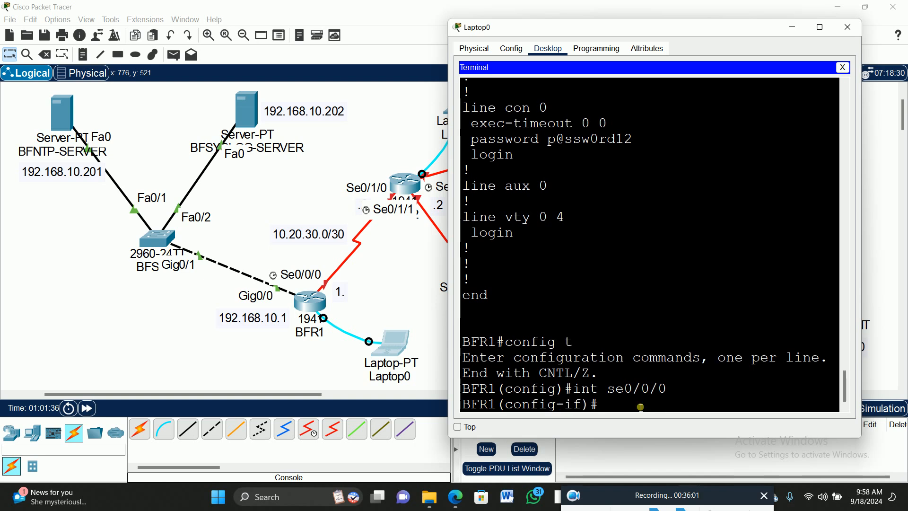
{"action": "type", "text": "ip add"}
{"action": "key", "text": "Tab"}
{"action": "type", "text": "10.20.30."}
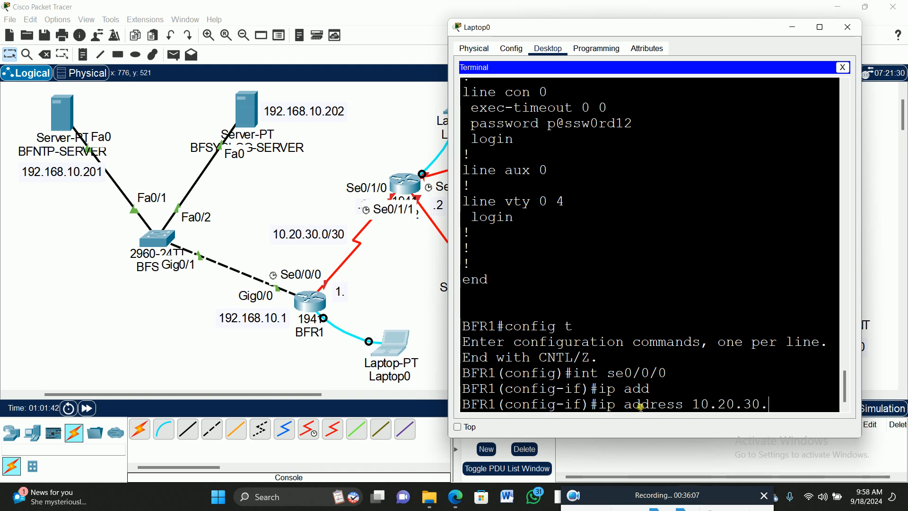
{"action": "type", "text": "1 255.255.255.252"}
{"action": "key", "text": "Return"}
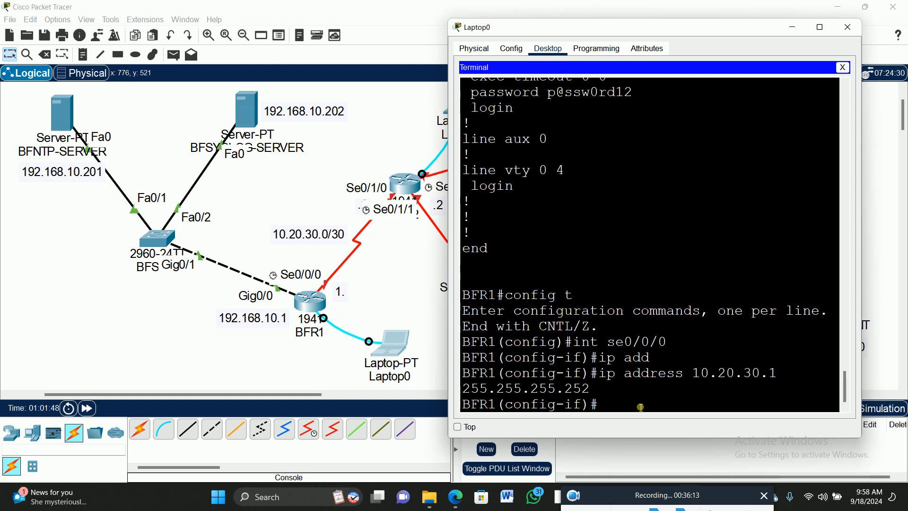
- Enable BFR1's se0/0/0 interface with no shut and exit interface configuration
{"action": "type", "text": "no shut"}
{"action": "key", "text": "Return"}
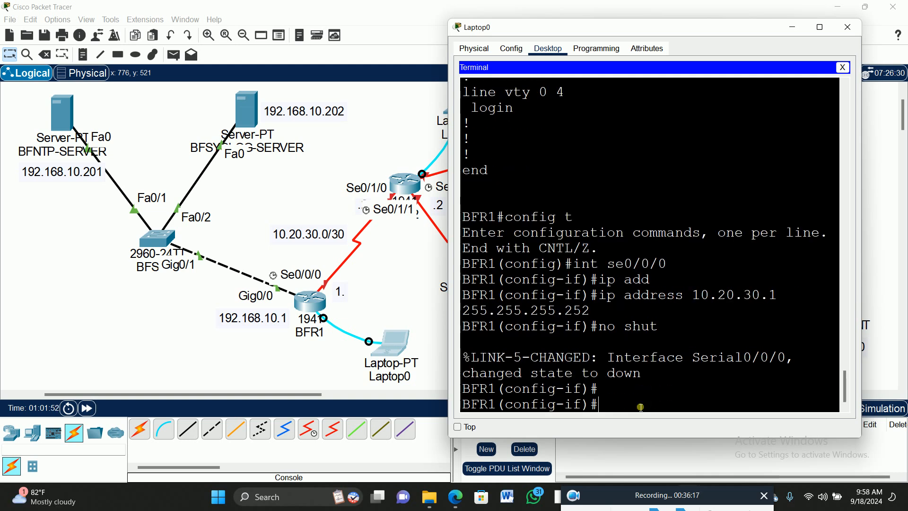
{"action": "type", "text": "exit"}
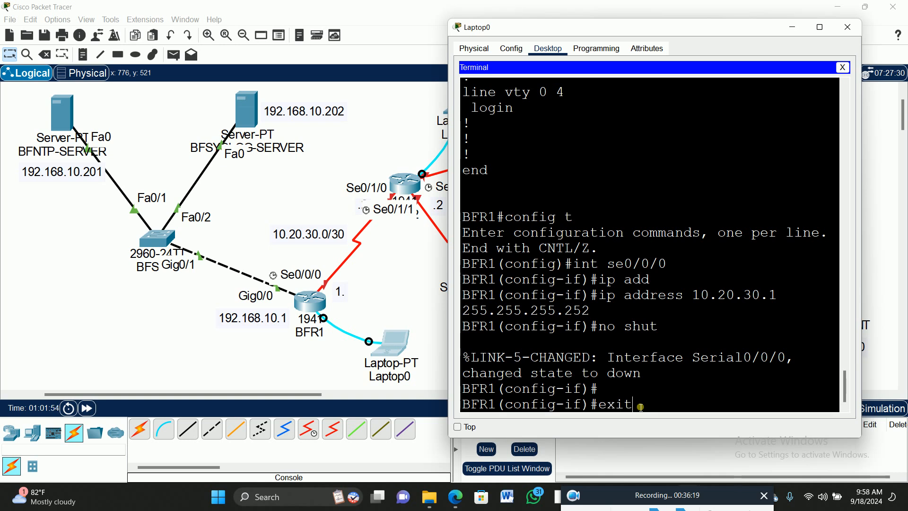
{"action": "key", "text": "Return"}
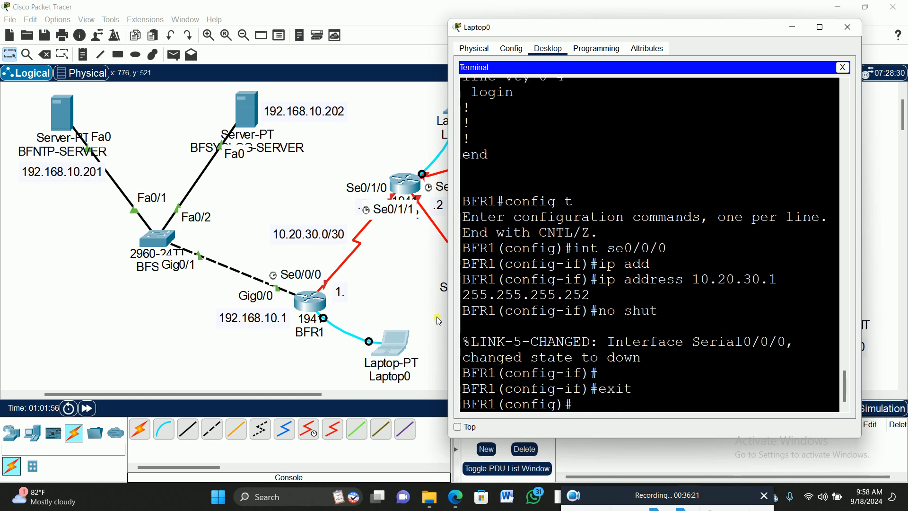
- Open a terminal session on Laptop2 and place its window clear of the router topology
{"action": "left_click", "coordinate": [387, 147]}
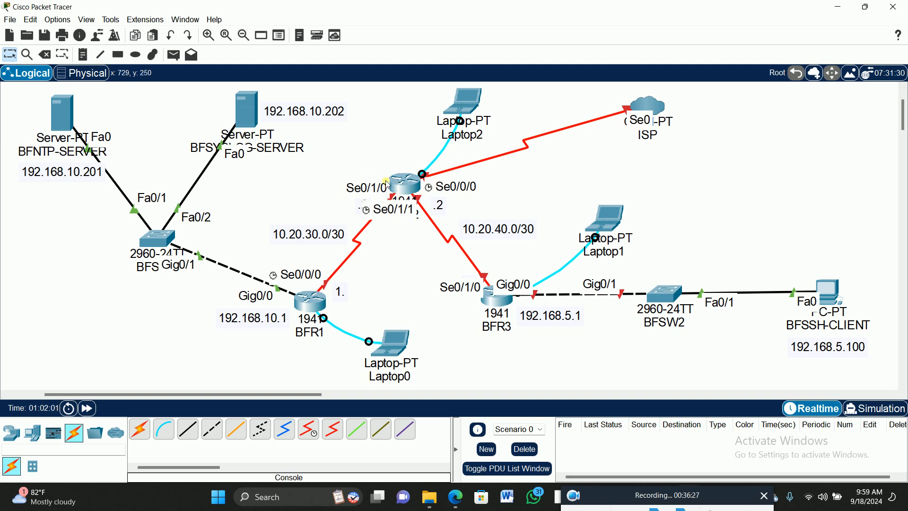
{"action": "left_click", "coordinate": [398, 340]}
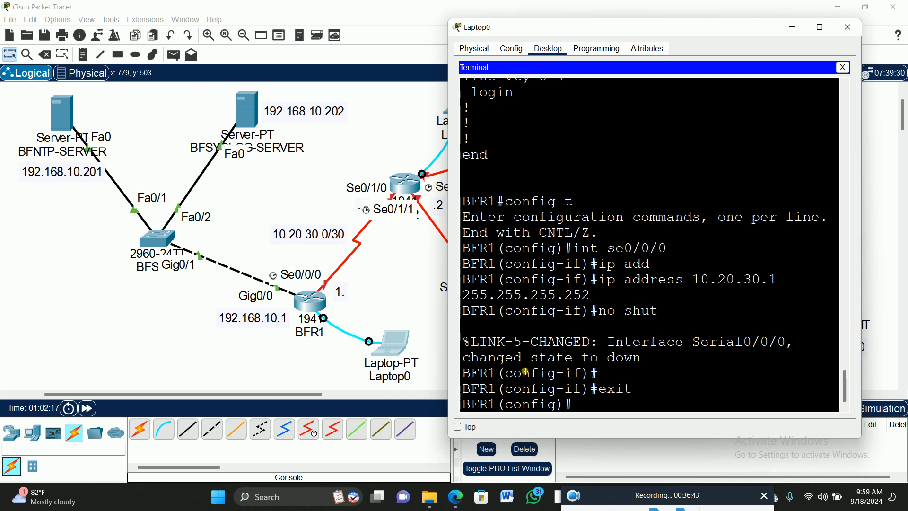
{"action": "left_click", "coordinate": [391, 265]}
{"action": "left_click_drag", "start_coordinate": [265, 395], "coordinate": [313, 396]}
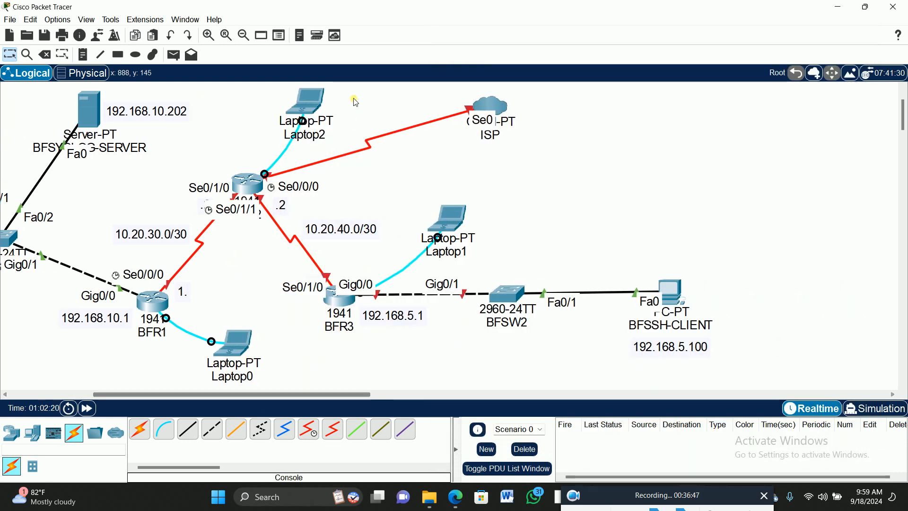
{"action": "left_click", "coordinate": [309, 102]}
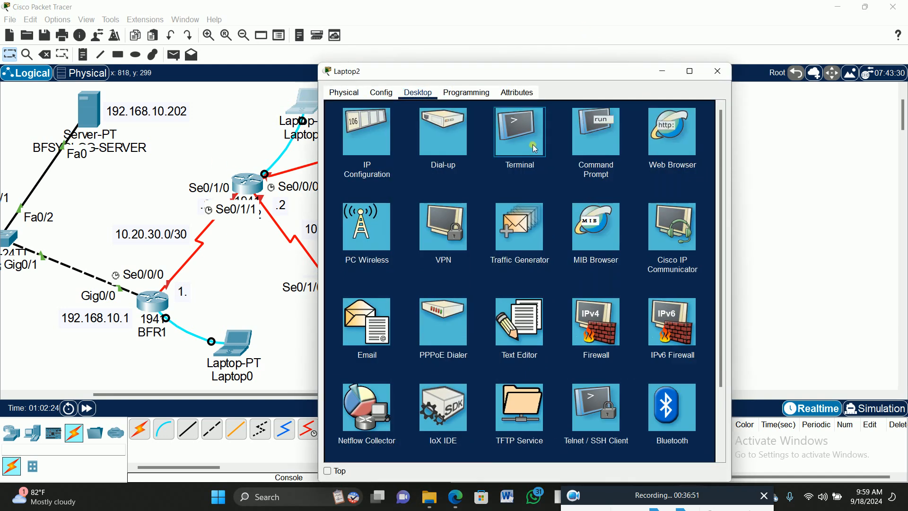
{"action": "left_click", "coordinate": [519, 132]}
{"action": "left_click", "coordinate": [693, 215]}
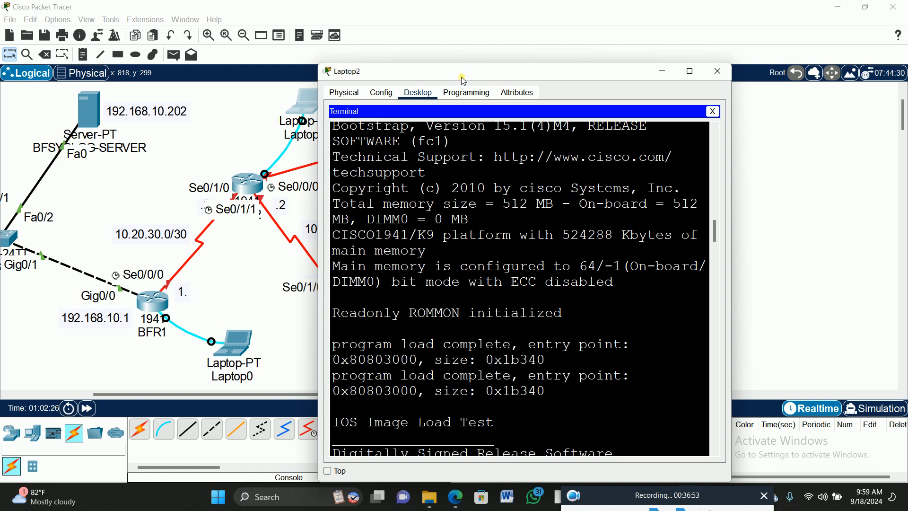
{"action": "left_click_drag", "start_coordinate": [463, 75], "coordinate": [614, 52]}
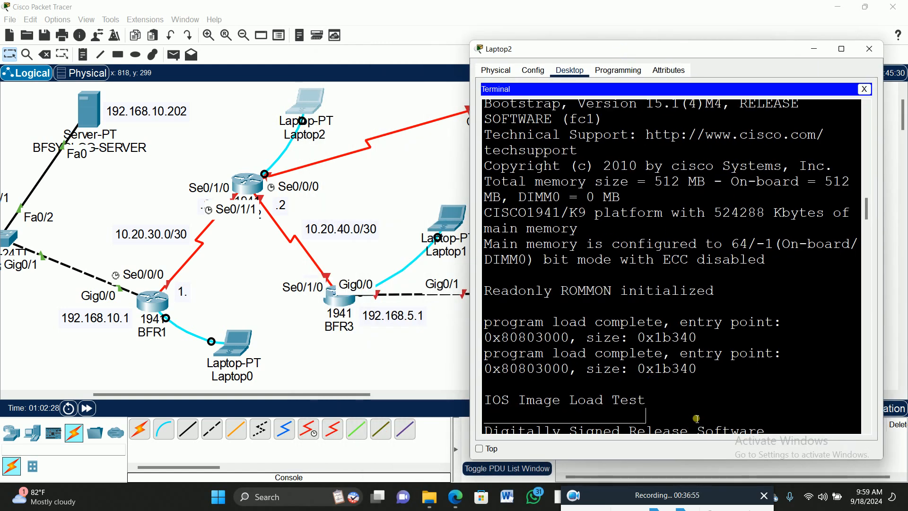
- Decline the router's initial configuration dialog and enter global configuration mode
{"action": "type", "text": "no"}
{"action": "key", "text": "Return"}
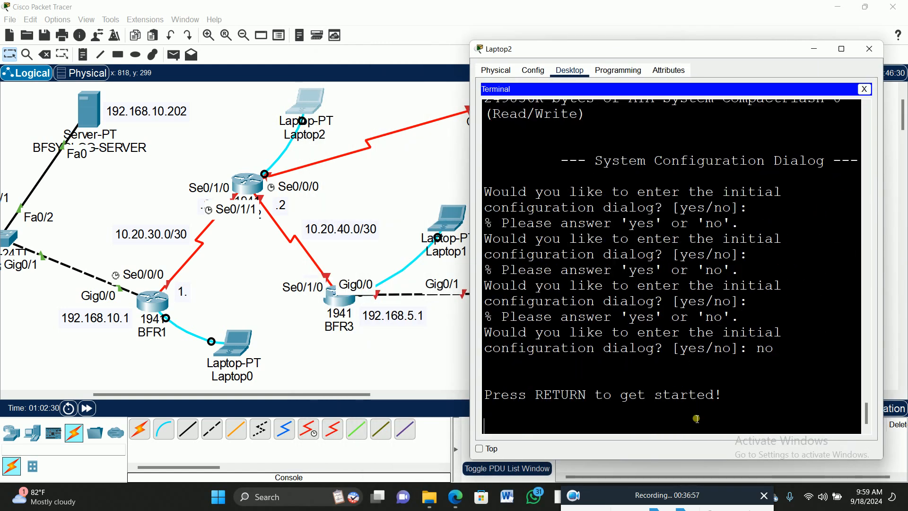
{"action": "key", "text": "Return"}
{"action": "type", "text": "en"}
{"action": "key", "text": "Return"}
{"action": "key", "text": "Return"}
{"action": "type", "text": "config t"}
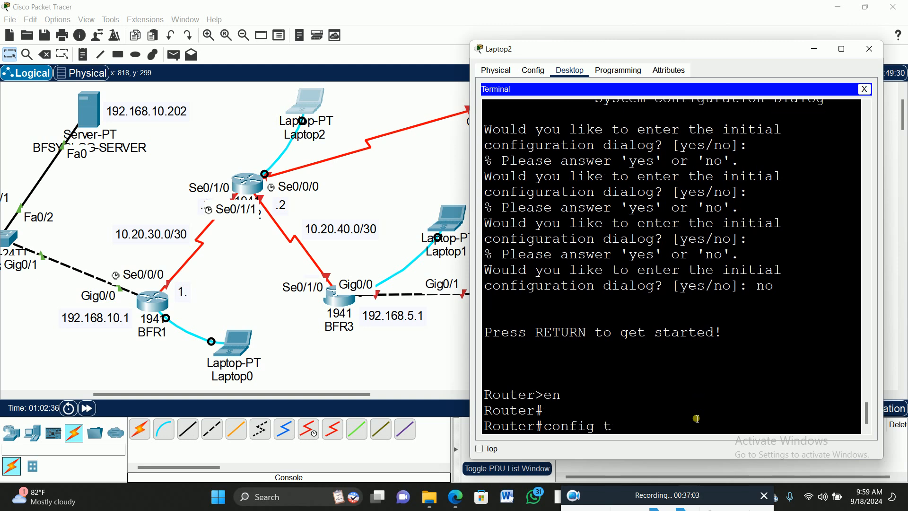
{"action": "key", "text": "Return"}
{"action": "key", "text": "Return"}
- Set the hostname of the router connected to Laptop2 to BFR2
{"action": "type", "text": "host"}
{"action": "key", "text": "Tab"}
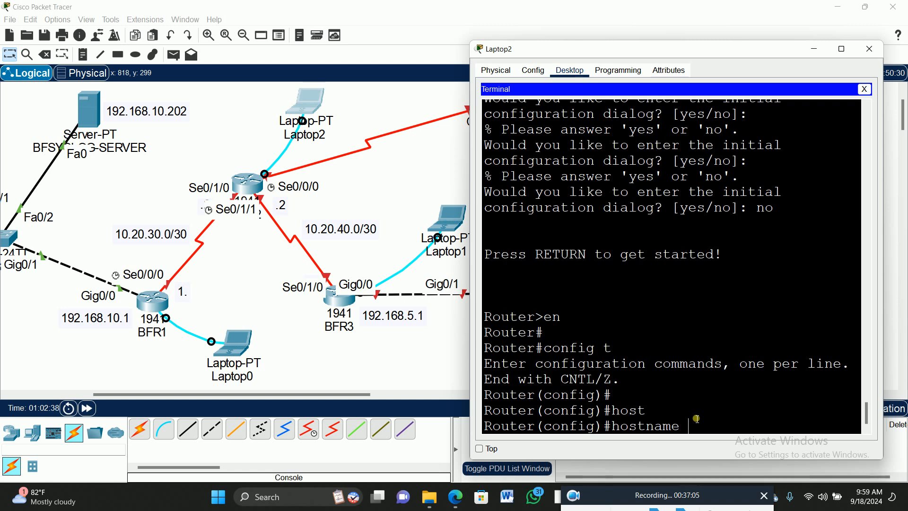
{"action": "type", "text": "BFR2"}
{"action": "key", "text": "Return"}
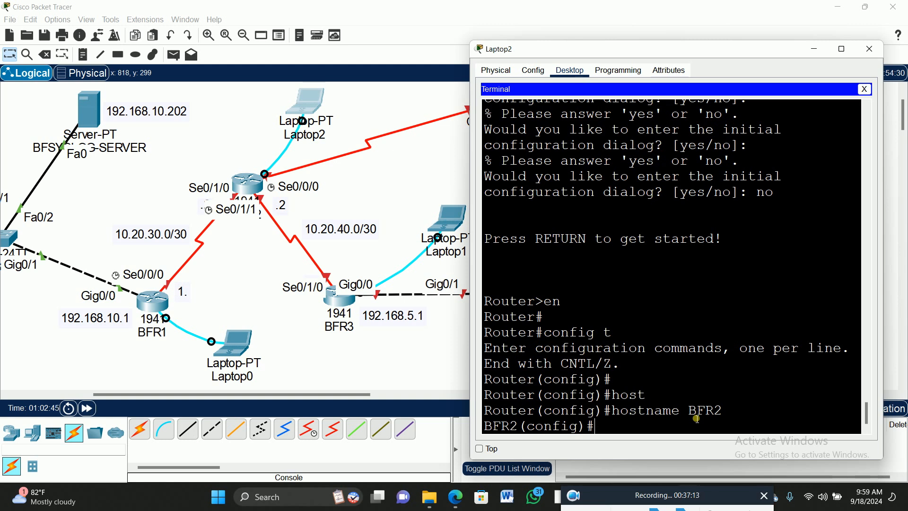
- Set the console password on BFR2's line console 0 and require login
{"action": "type", "text": "lin"}
{"action": "key", "text": "Tab"}
{"action": "type", "text": "con"}
{"action": "key", "text": "Tab"}
{"action": "type", "text": "0"}
{"action": "key", "text": "Return"}
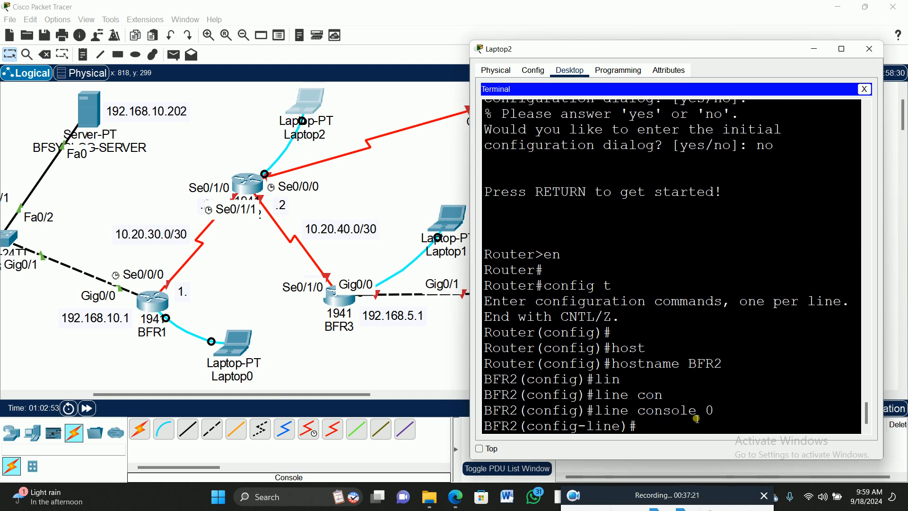
{"action": "type", "text": "pas"}
{"action": "key", "text": "Tab"}
{"action": "type", "text": "p"}
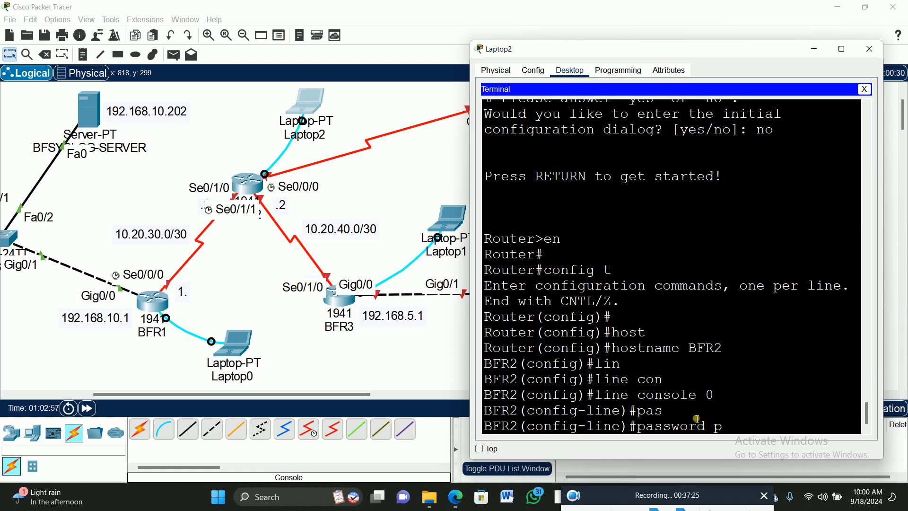
{"action": "type", "text": "@ssw0rd12"}
{"action": "key", "text": "Return"}
{"action": "type", "text": "login"}
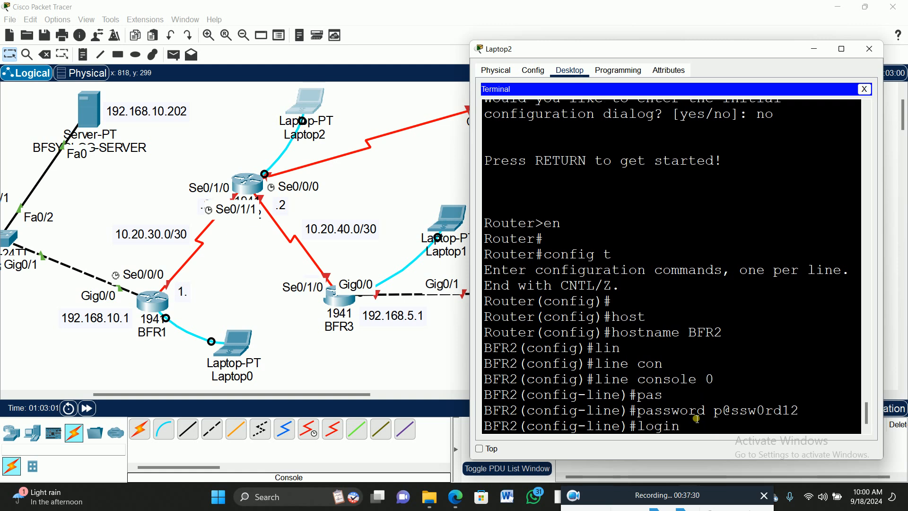
{"action": "key", "text": "Return"}
- Set exec-timeout 00 on BFR2's console line and exit line configuration
{"action": "type", "text": "exec"}
{"action": "key", "text": "Return"}
{"action": "type", "text": "exec-timeout 00"}
{"action": "key", "text": "Return"}
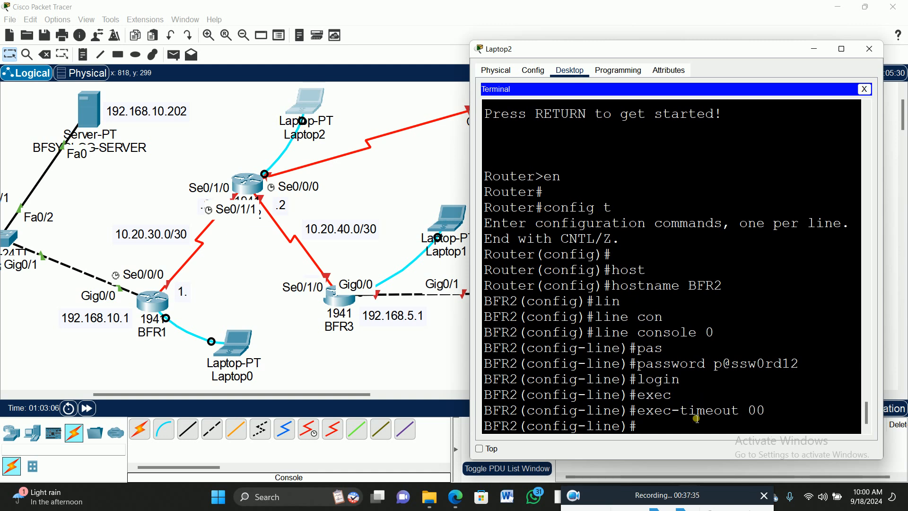
{"action": "type", "text": "exit"}
{"action": "key", "text": "Return"}
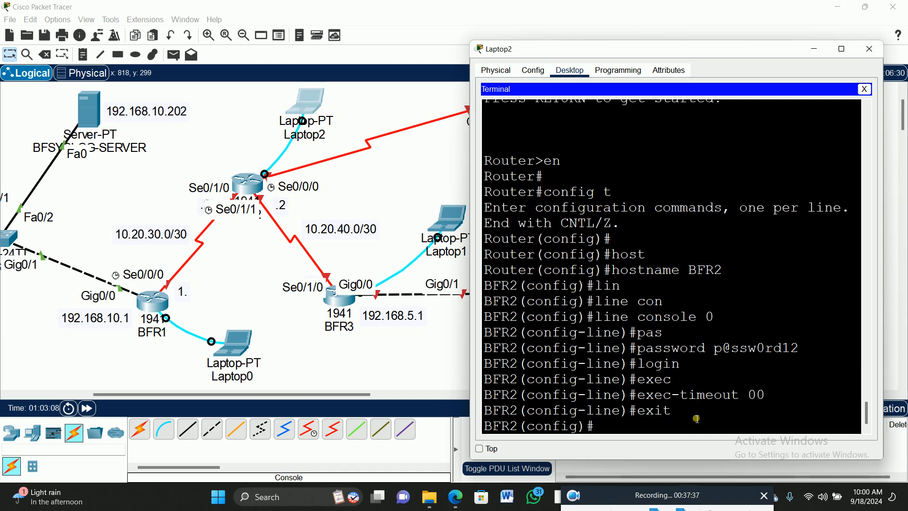
- Set the enable secret password on BFR2
{"action": "type", "text": "ena"}
{"action": "key", "text": "Tab"}
{"action": "type", "text": "sec"}
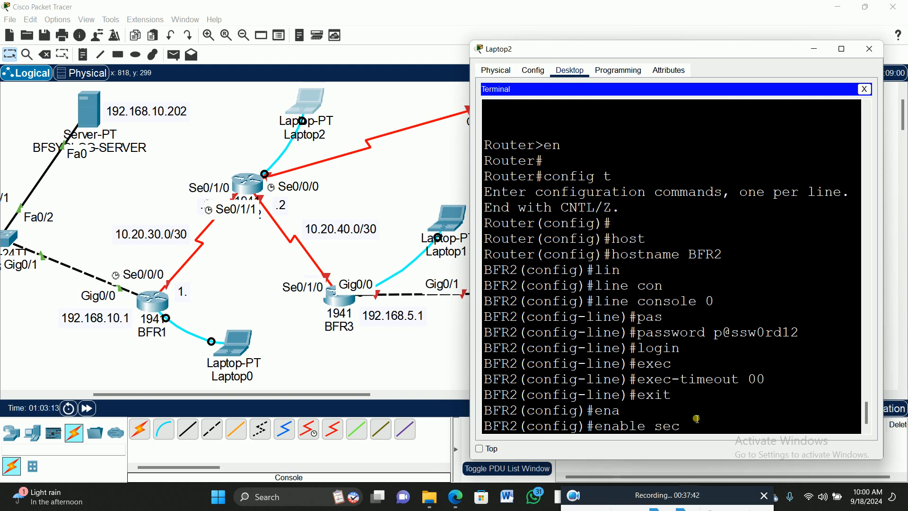
{"action": "key", "text": "Tab"}
{"action": "type", "text": "p@"}
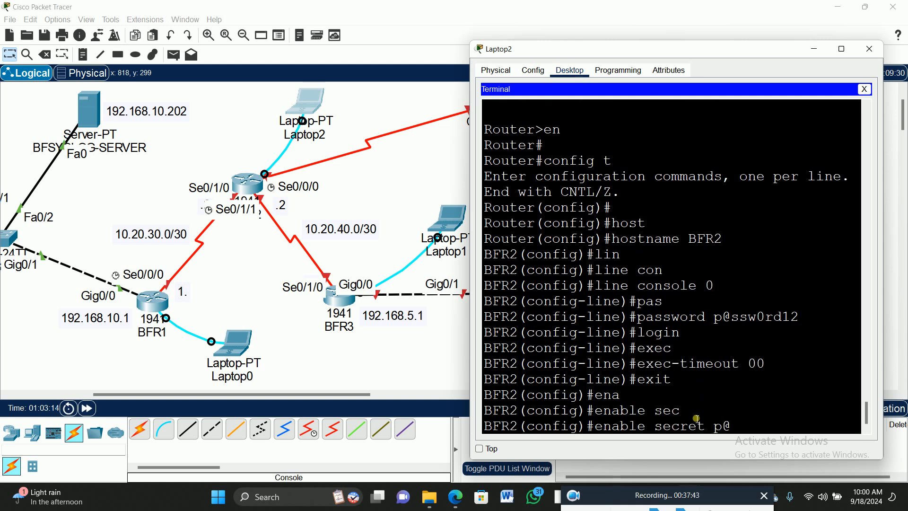
{"action": "type", "text": "ssw0rd12"}
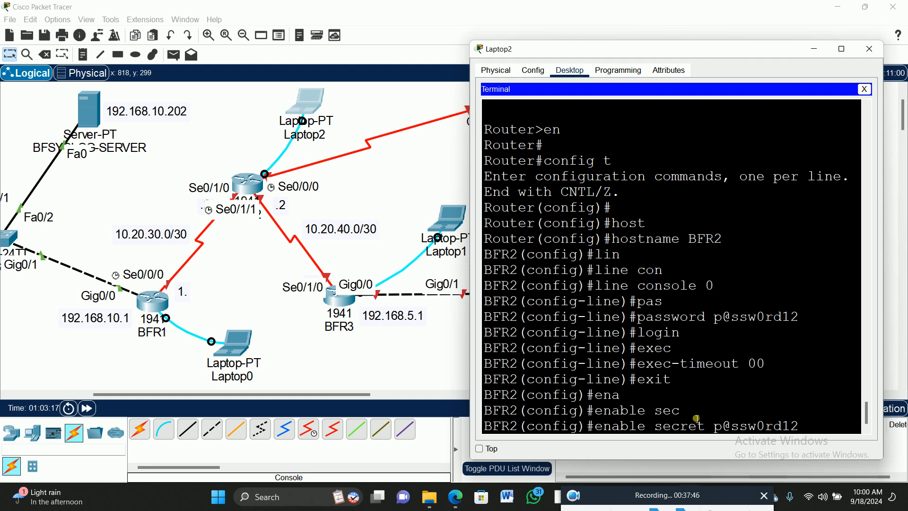
{"action": "key", "text": "Return"}
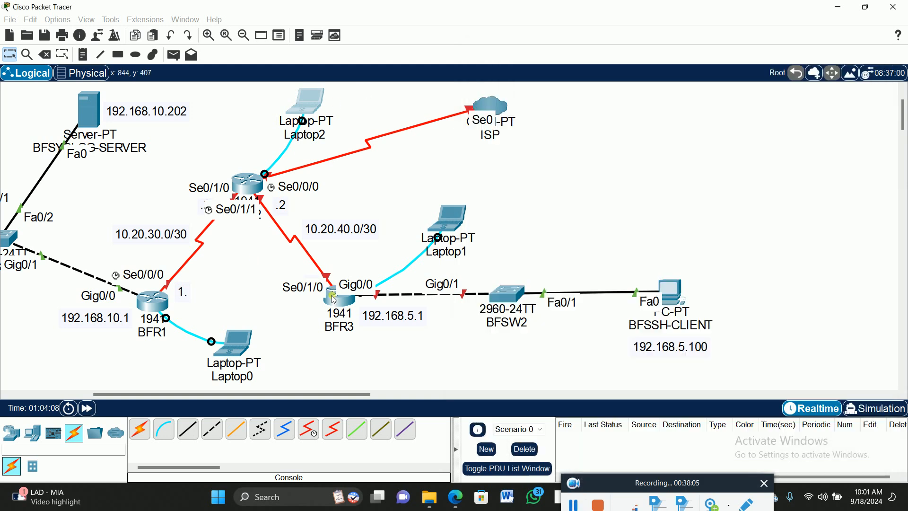
- Reopen Laptop2's terminal and enter configuration of interface se0/1/0 on BFR2
{"action": "mouse_move", "coordinate": [334, 299]}
{"action": "left_mouse_down"}
{"action": "mouse_move", "coordinate": [332, 290]}
{"action": "mouse_move", "coordinate": [330, 304]}
{"action": "left_mouse_up"}
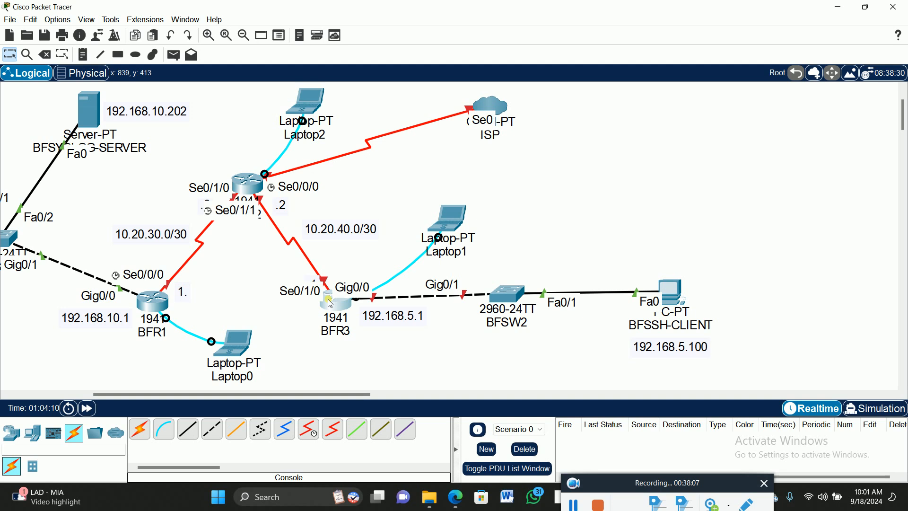
{"action": "left_click", "coordinate": [312, 100]}
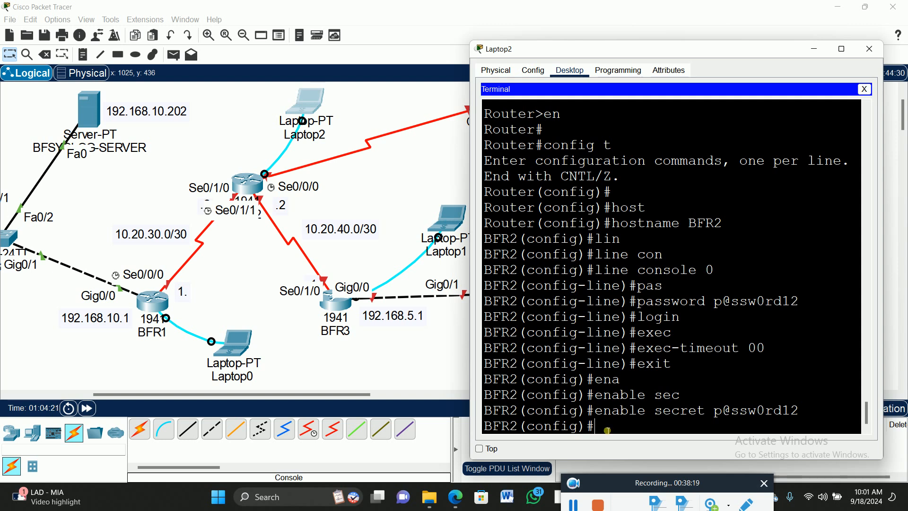
{"action": "type", "text": "int se"}
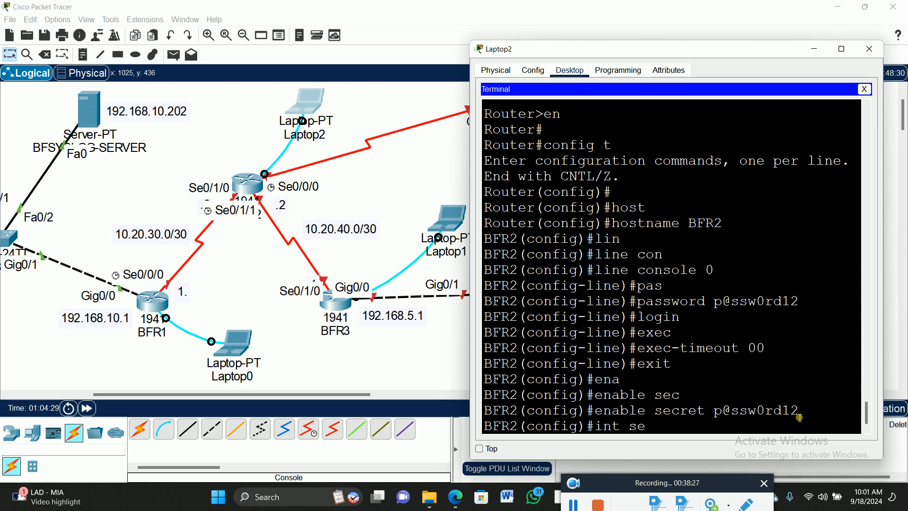
{"action": "type", "text": "0/1/0"}
{"action": "key", "text": "Return"}
- Assign IP address 10.20.30.2 with mask 255.255.255.252 to BFR2's serial interface 0/1/0
{"action": "type", "text": "ip add"}
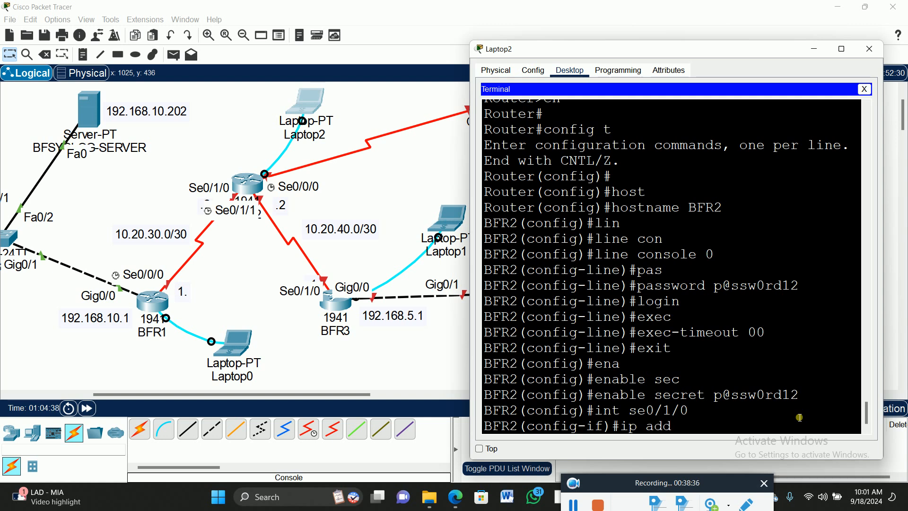
{"action": "key", "text": "Tab"}
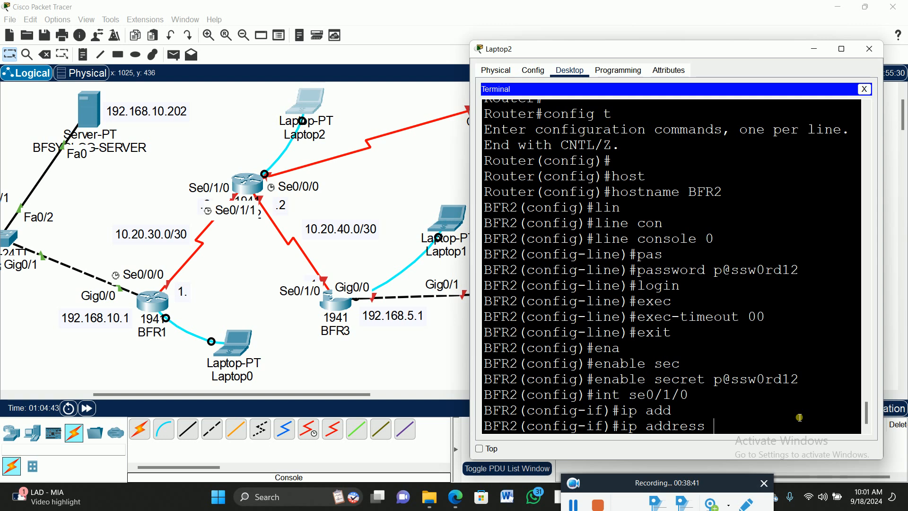
{"action": "type", "text": "10.20"}
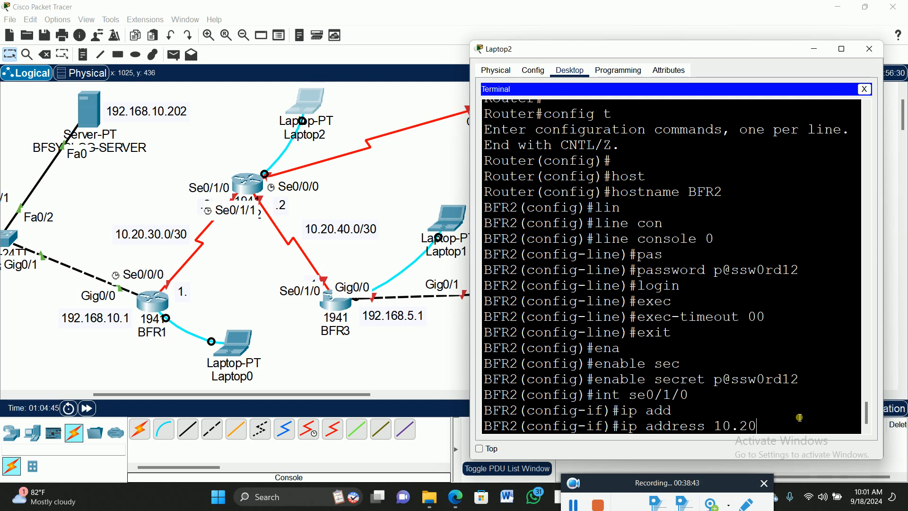
{"action": "type", "text": ".30.2 255.255.255.252"}
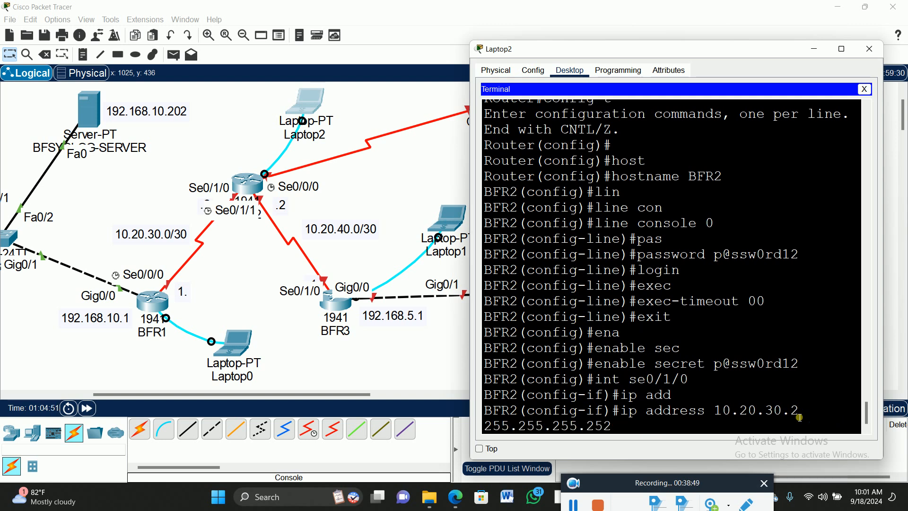
{"action": "key", "text": "Return"}
- Enable BFR2's interface se0/1/0 with no shut and exit its interface configuration
{"action": "type", "text": "no shut"}
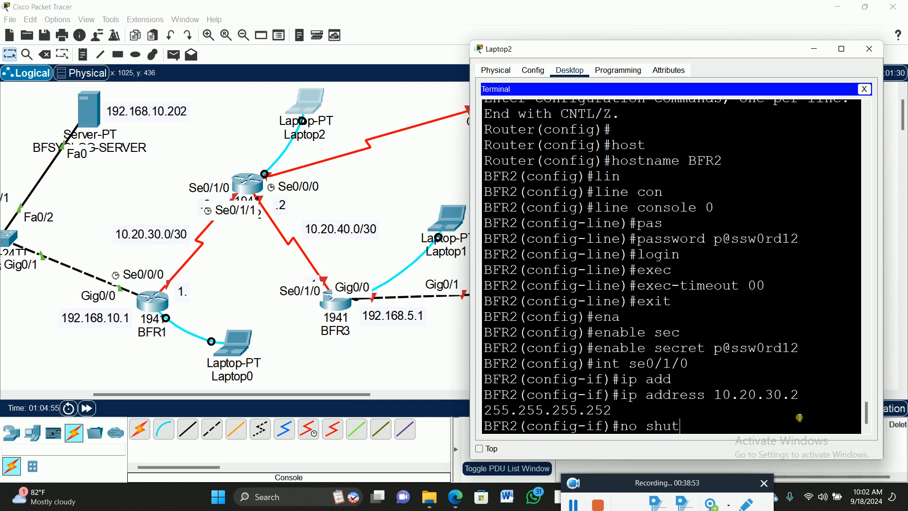
{"action": "key", "text": "Return"}
{"action": "key", "text": "Return"}
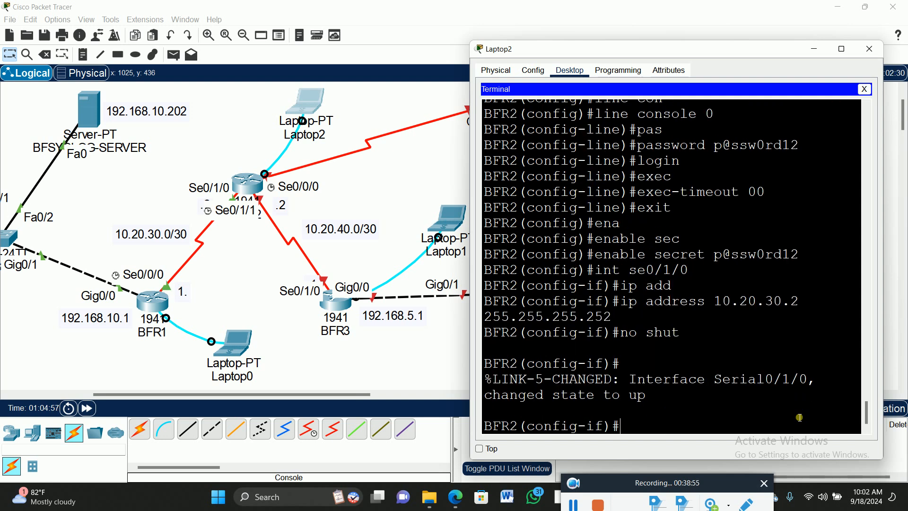
{"action": "type", "text": "exit"}
{"action": "key", "text": "Return"}
- Enter configuration of interface se0/1/1 on BFR2
{"action": "type", "text": "int"}
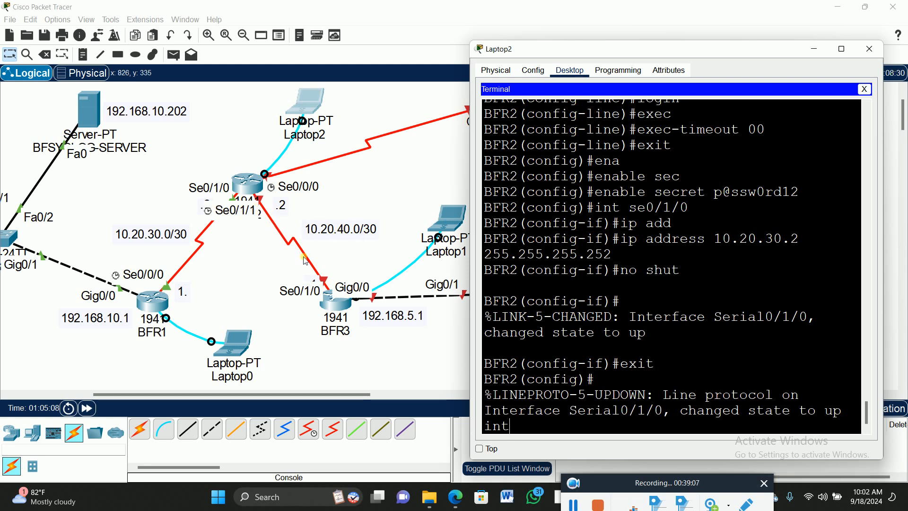
{"action": "key", "text": "Return"}
{"action": "type", "text": "int se"}
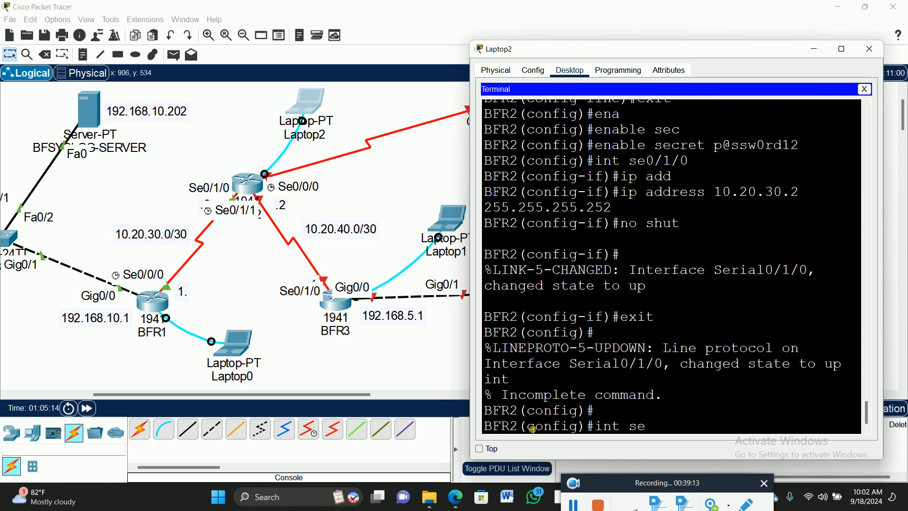
{"action": "type", "text": "0/1/1"}
{"action": "key", "text": "Return"}
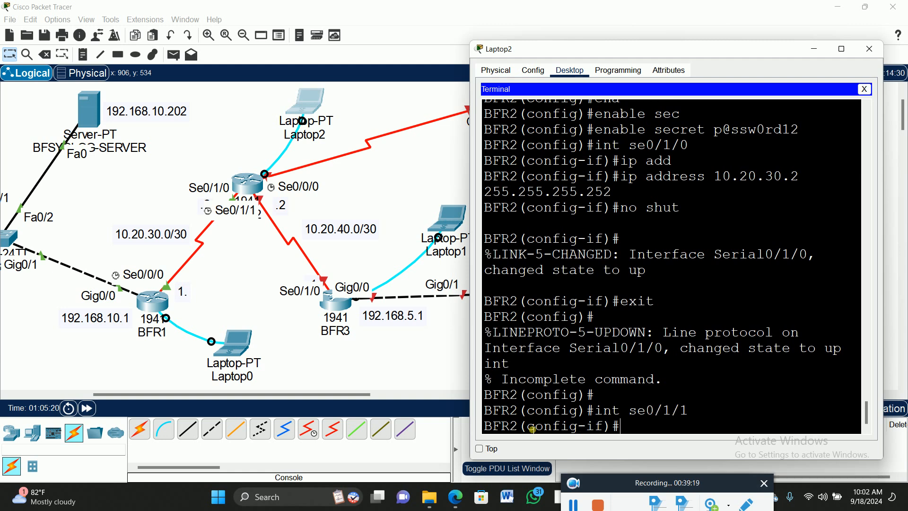
- Assign IP address 10.20.40.2 with mask 255.255.255.252 to BFR2's serial interface 0/1/1
{"action": "type", "text": "ip add"}
{"action": "key", "text": "Tab"}
{"action": "type", "text": "1020.3"}
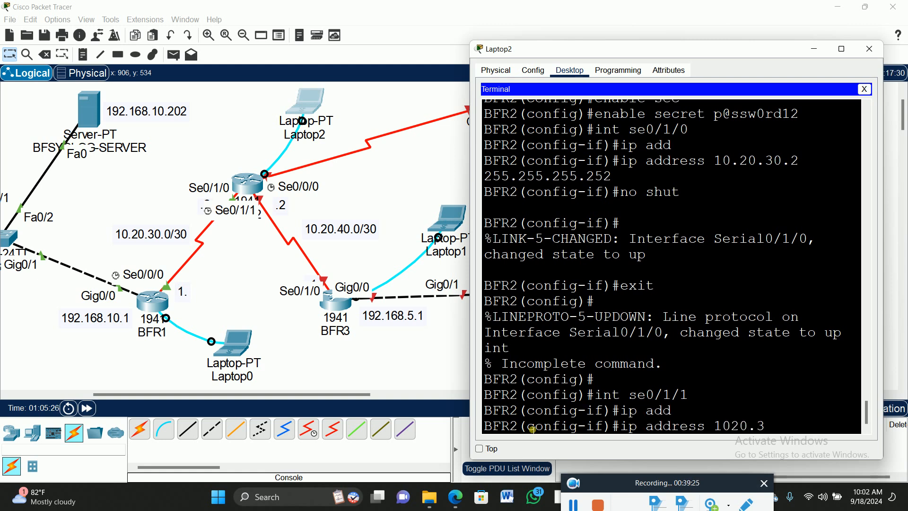
{"action": "type", "text": "---"}
{"action": "key", "text": "BackSpace"}
{"action": "key", "text": "BackSpace"}
{"action": "key", "text": "BackSpace"}
{"action": "key", "text": "BackSpace"}
{"action": "key", "text": "BackSpace"}
{"action": "key", "text": "BackSpace"}
{"action": "key", "text": "BackSpace"}
{"action": "type", "text": ".20.40"}
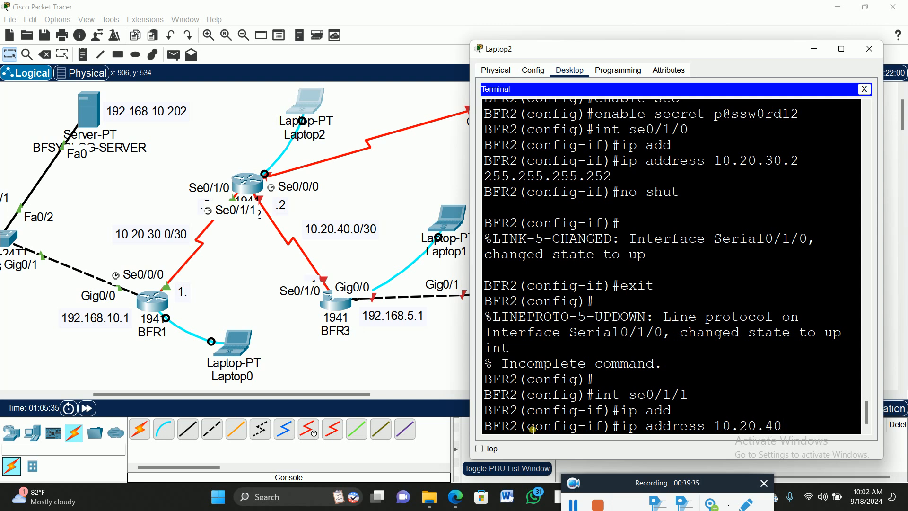
{"action": "type", "text": ".2 255.255.2"}
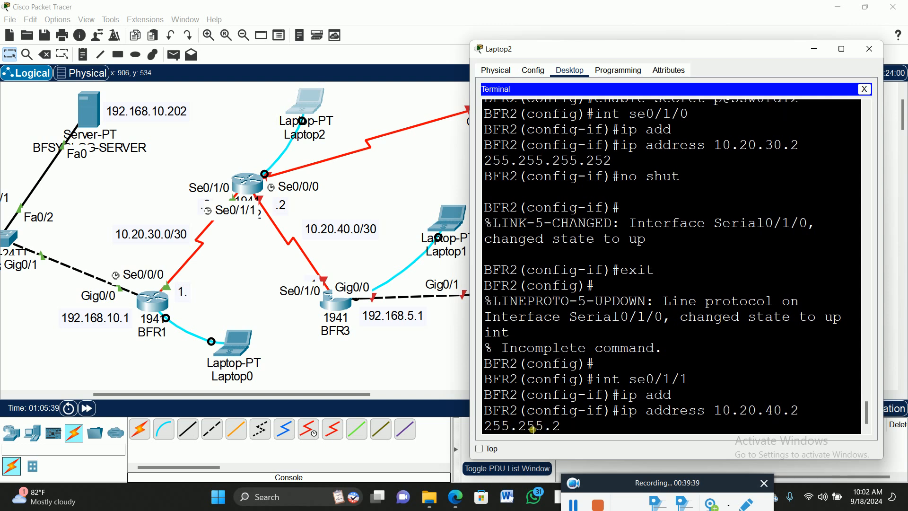
{"action": "type", "text": "55.252"}
{"action": "key", "text": "Return"}
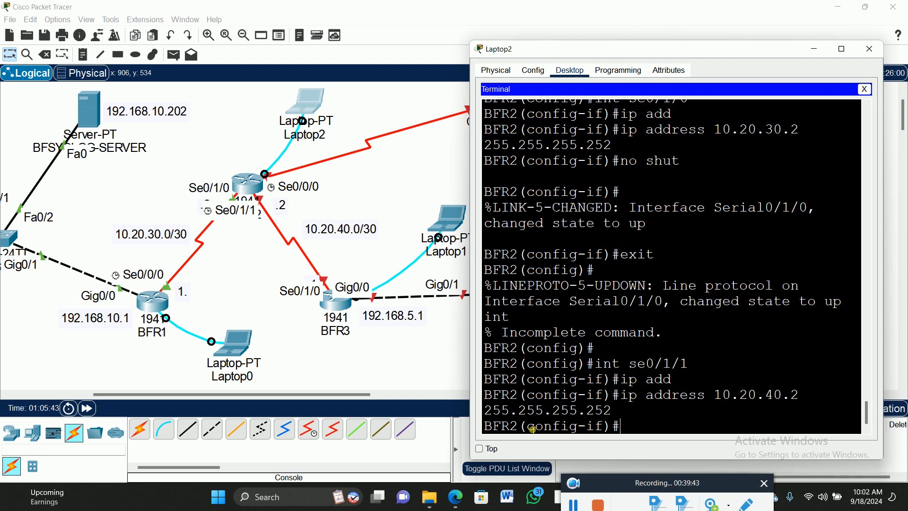
- Enable BFR2's interface se0/1/1 with no shut and return to global configuration mode
{"action": "type", "text": "no shut"}
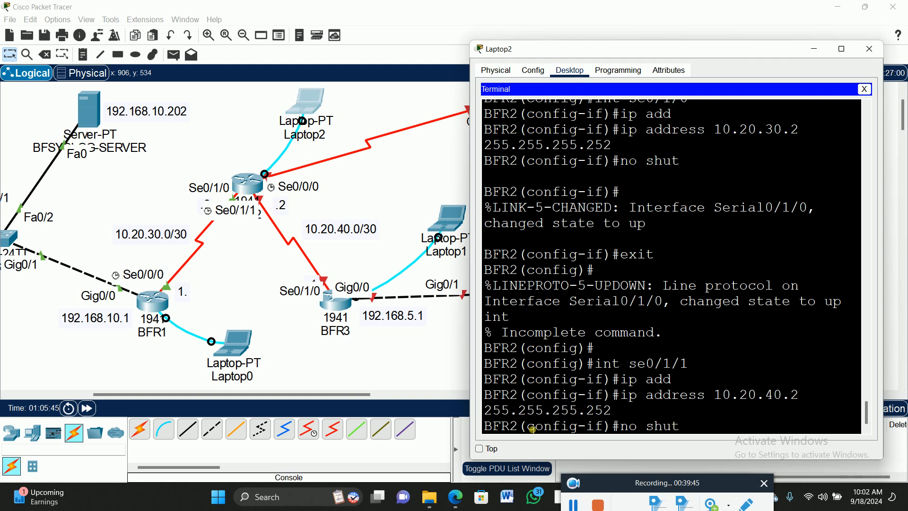
{"action": "key", "text": "Return"}
{"action": "key", "text": "Return"}
{"action": "type", "text": "exit"}
{"action": "key", "text": "Return"}
{"action": "key", "text": "Return"}
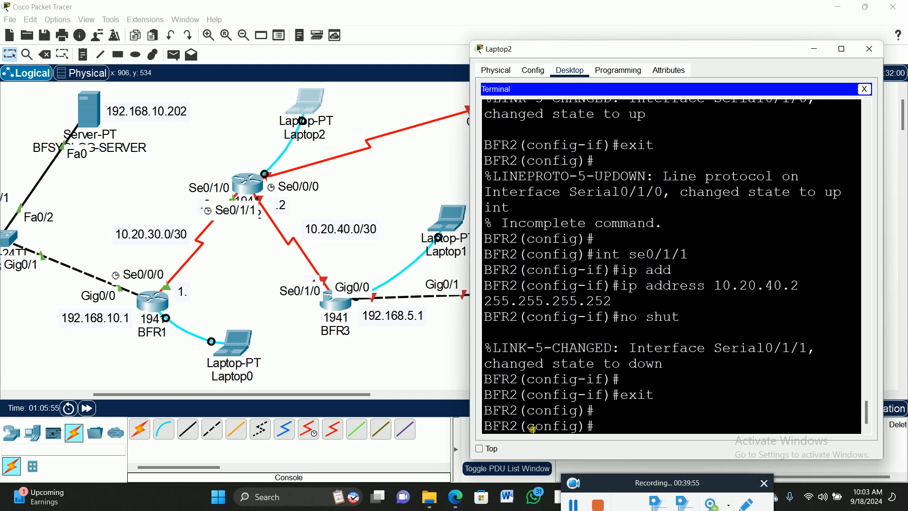
- Save BFR2's running configuration with do wr
{"action": "type", "text": "do wr"}
{"action": "key", "text": "Return"}
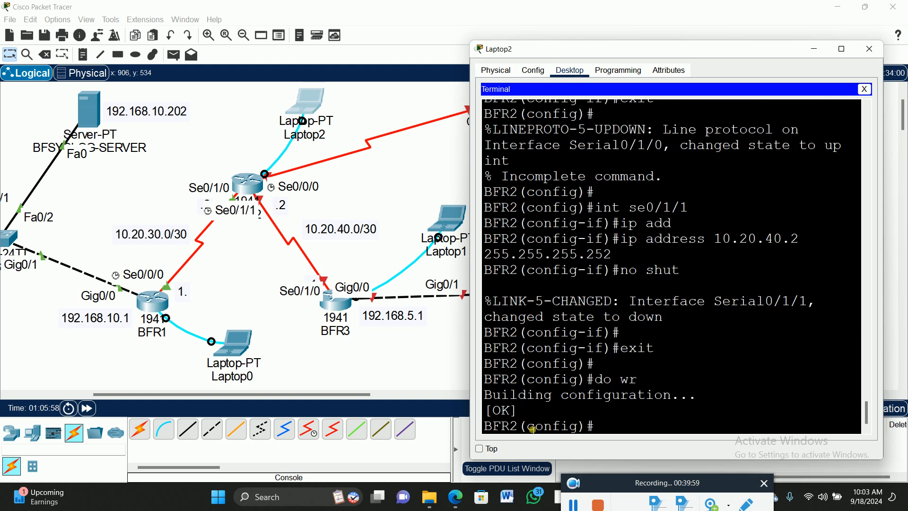
{"action": "key", "text": "Return"}
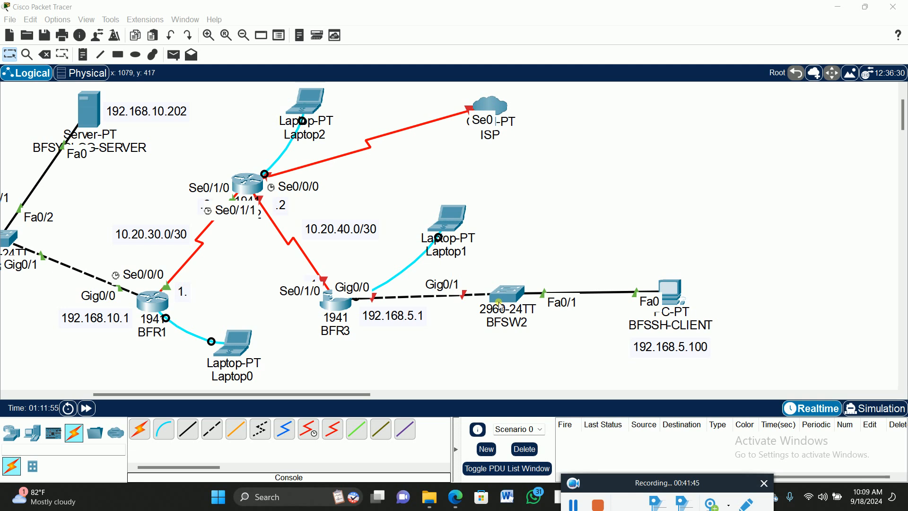
- Shift the BFR2 and BFR3 side of the topology away from BFR1 and realign the .2 label beside BFR2's Se0/1/0
{"action": "left_click", "coordinate": [351, 395]}
{"action": "left_click_drag", "start_coordinate": [350, 396], "coordinate": [289, 401]}
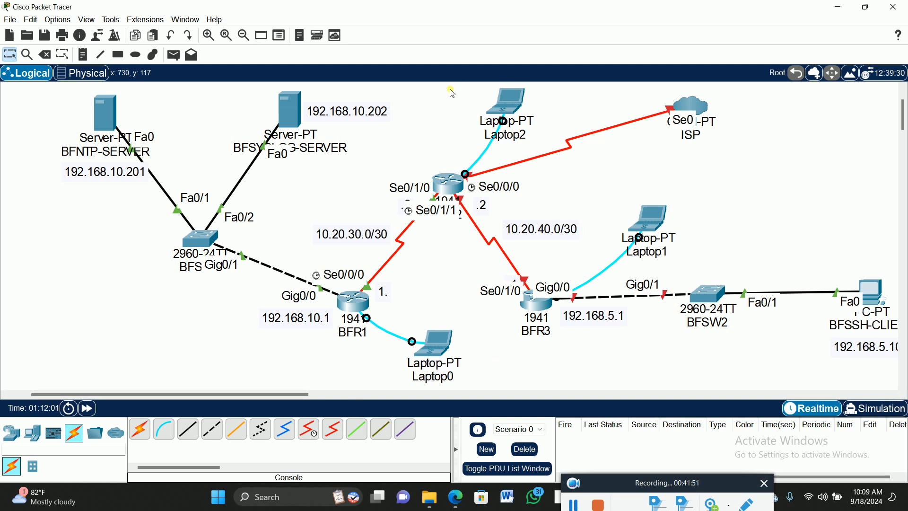
{"action": "left_click_drag", "start_coordinate": [442, 89], "coordinate": [897, 318]}
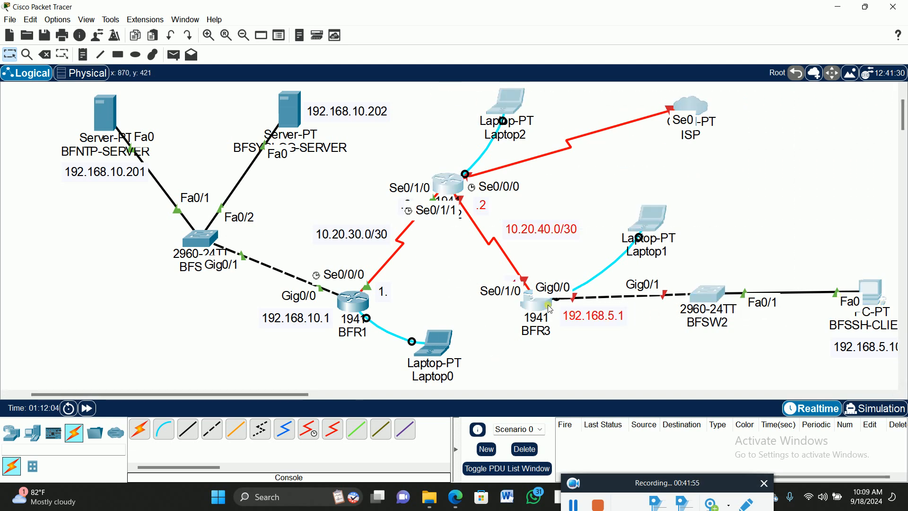
{"action": "left_click_drag", "start_coordinate": [544, 306], "coordinate": [599, 306]}
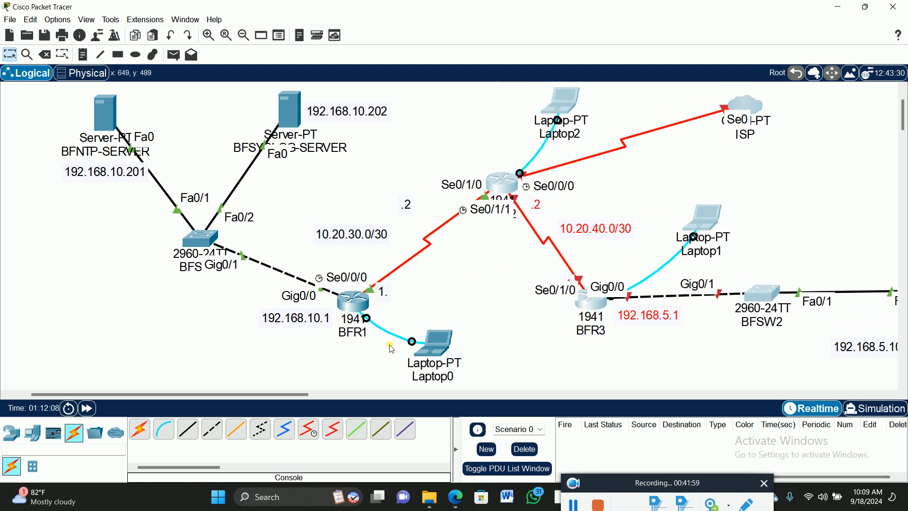
{"action": "left_click", "coordinate": [472, 297]}
{"action": "left_click_drag", "start_coordinate": [404, 212], "coordinate": [442, 211]}
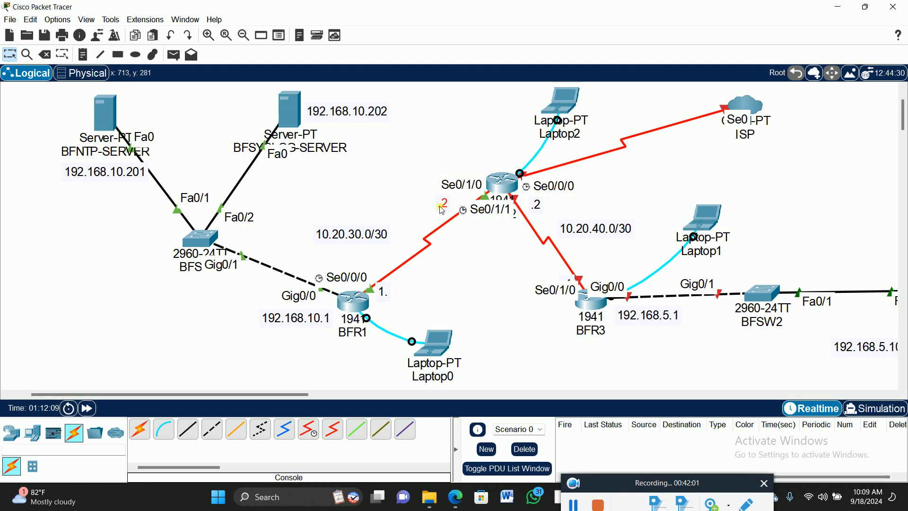
- Draw a black-outlined ellipse filled with yellow #ffff00 across the area between BFR1, BFR2 and BFR3
{"action": "left_click", "coordinate": [137, 55]}
{"action": "left_click", "coordinate": [412, 86]}
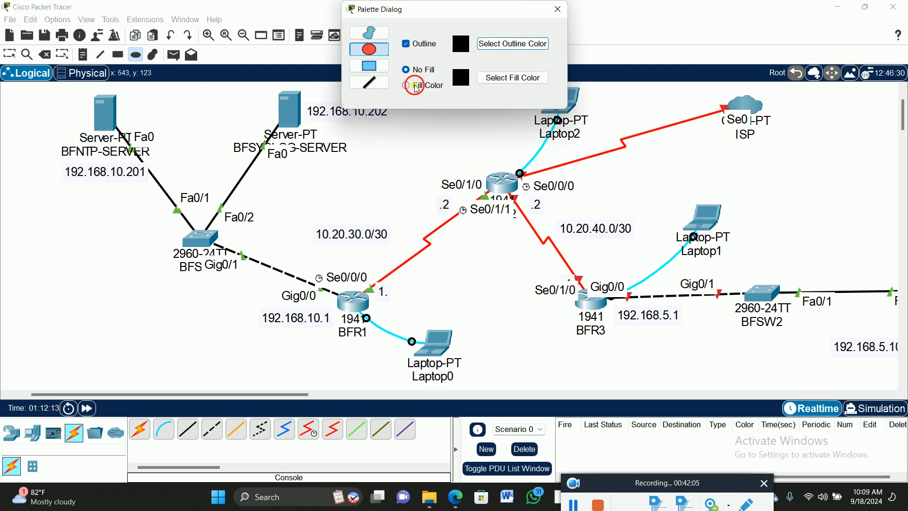
{"action": "left_click", "coordinate": [500, 86]}
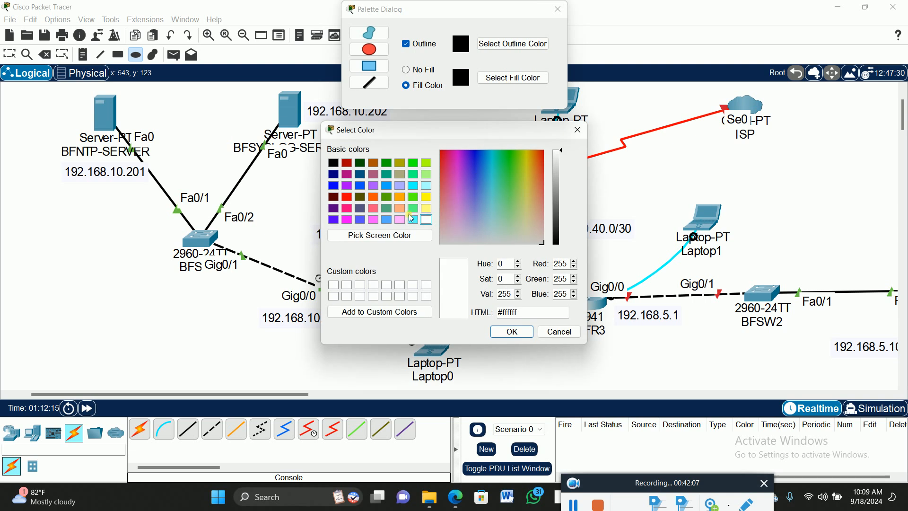
{"action": "left_click", "coordinate": [414, 208]}
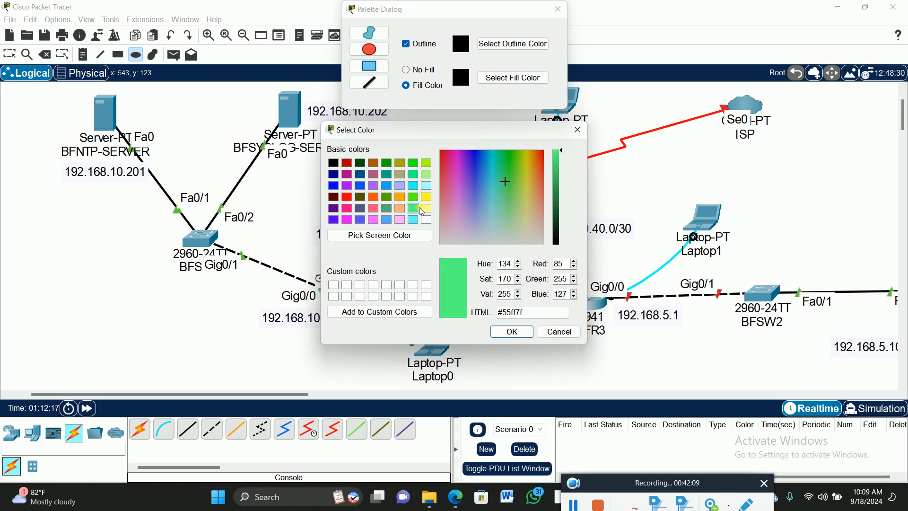
{"action": "left_click", "coordinate": [428, 209]}
{"action": "left_click", "coordinate": [427, 197]}
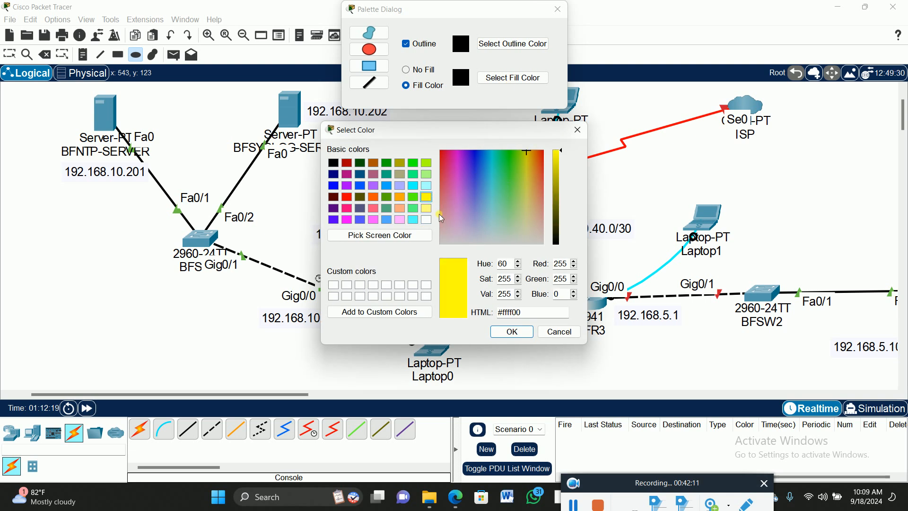
{"action": "left_click", "coordinate": [521, 336]}
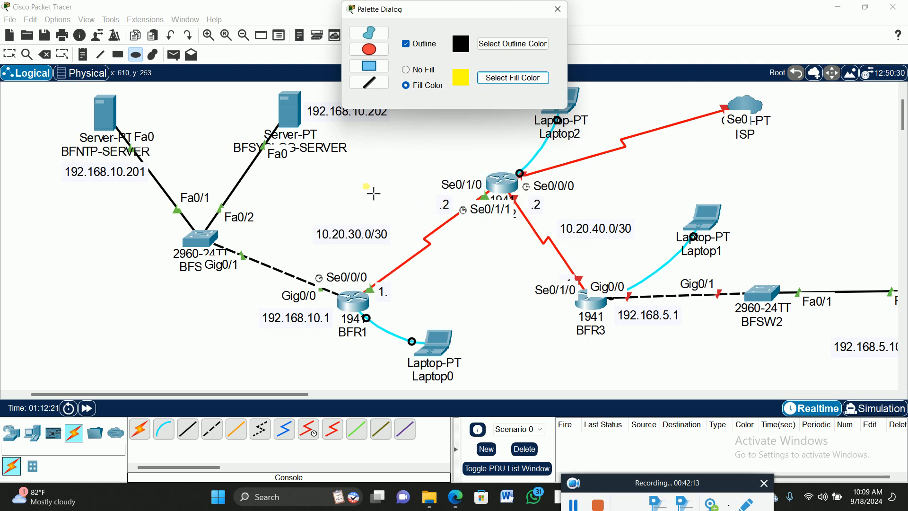
{"action": "left_click_drag", "start_coordinate": [366, 186], "coordinate": [609, 349]}
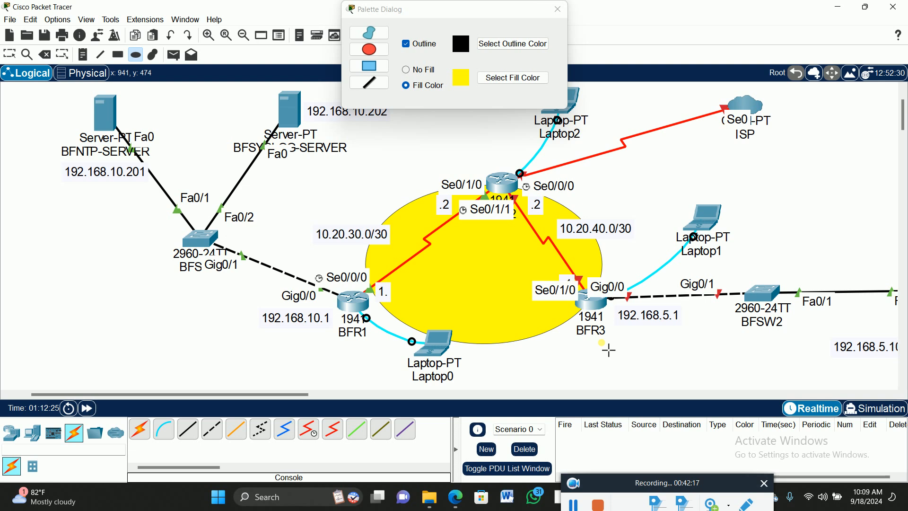
{"action": "left_click", "coordinate": [559, 9]}
{"action": "left_click", "coordinate": [560, 11]}
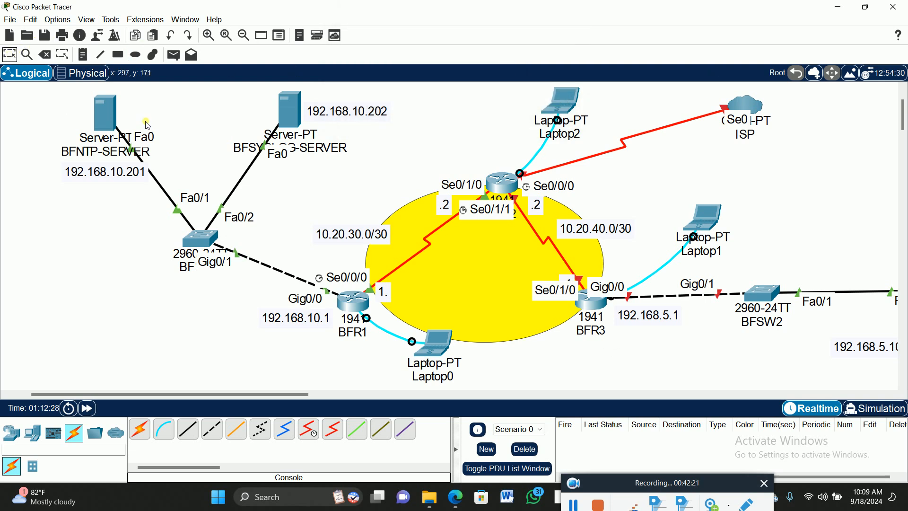
- Place a note reading AREA 0 in the middle of the yellow ellipse
{"action": "left_click", "coordinate": [82, 55]}
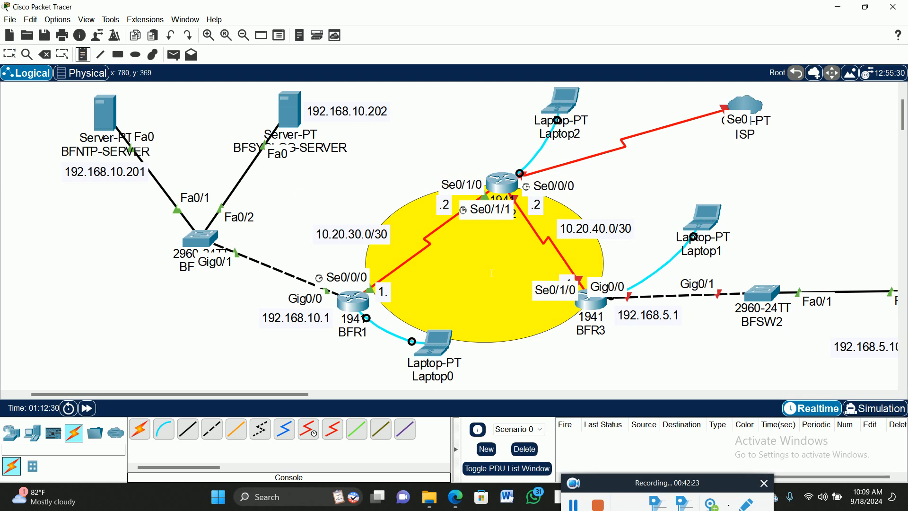
{"action": "left_click", "coordinate": [461, 261]}
{"action": "type", "text": "area 0"}
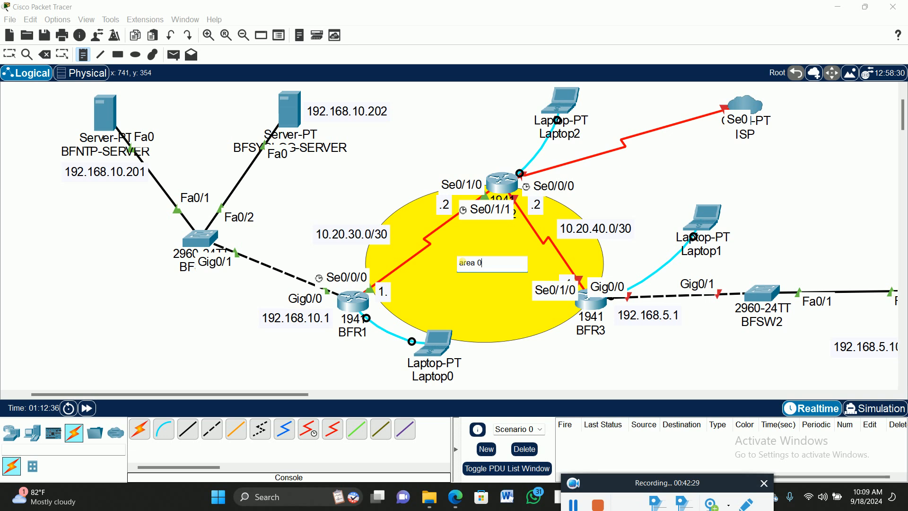
{"action": "key", "text": "BackSpace"}
{"action": "key", "text": "BackSpace"}
{"action": "key", "text": "BackSpace"}
{"action": "key", "text": "BackSpace"}
{"action": "key", "text": "BackSpace"}
{"action": "type", "text": "AREA"}
{"action": "left_click", "coordinate": [10, 54]}
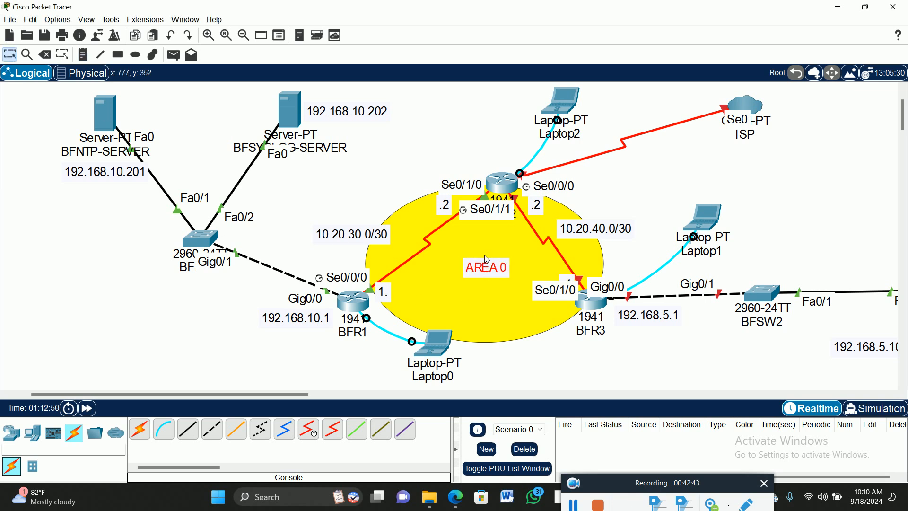
- Reposition BFR2, BFR1 and BFR3 around the edge of the yellow ellipse and move the .1 label below BFR3's Se0/1/0
{"action": "left_click_drag", "start_coordinate": [495, 179], "coordinate": [476, 173]}
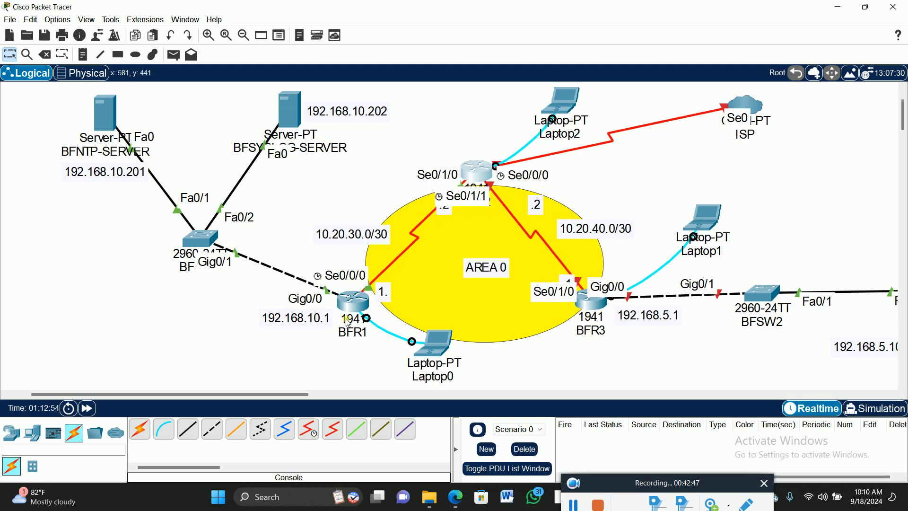
{"action": "left_click_drag", "start_coordinate": [355, 312], "coordinate": [362, 315]}
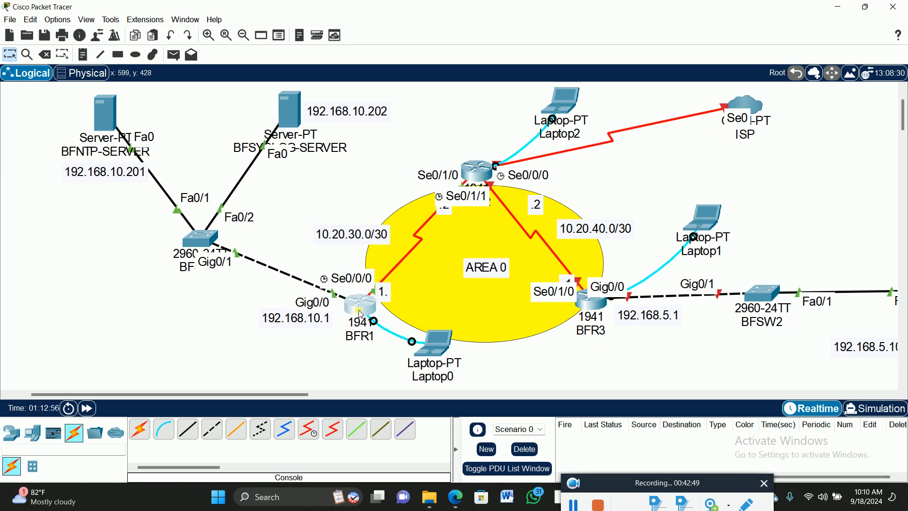
{"action": "left_click_drag", "start_coordinate": [589, 305], "coordinate": [601, 307]}
{"action": "left_click_drag", "start_coordinate": [568, 282], "coordinate": [573, 312]}
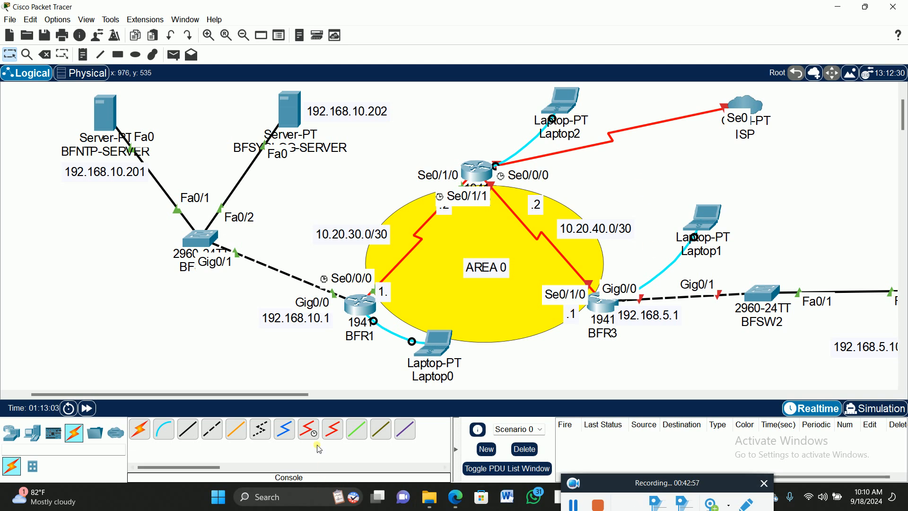
- Move the .2 label of the 10.20.40.0/30 link close to BFR2 and nudge BFR3 slightly outward
{"action": "left_click_drag", "start_coordinate": [296, 400], "coordinate": [335, 407]}
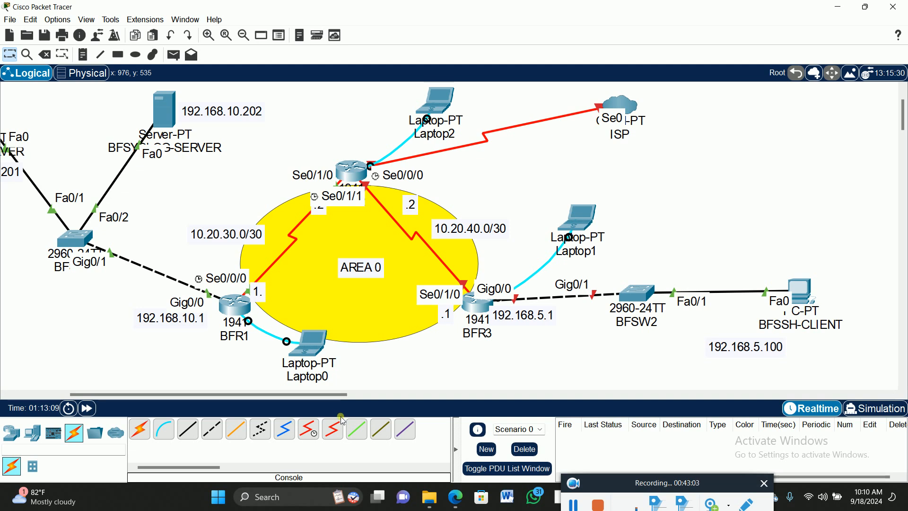
{"action": "left_click_drag", "start_coordinate": [295, 395], "coordinate": [343, 400]}
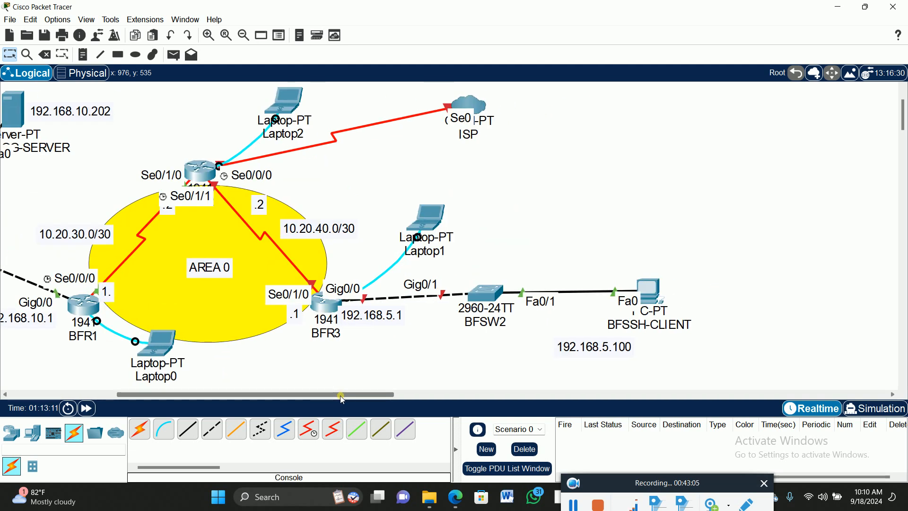
{"action": "scroll", "coordinate": [534, 223], "scroll_direction": "down", "scroll_amount": 2}
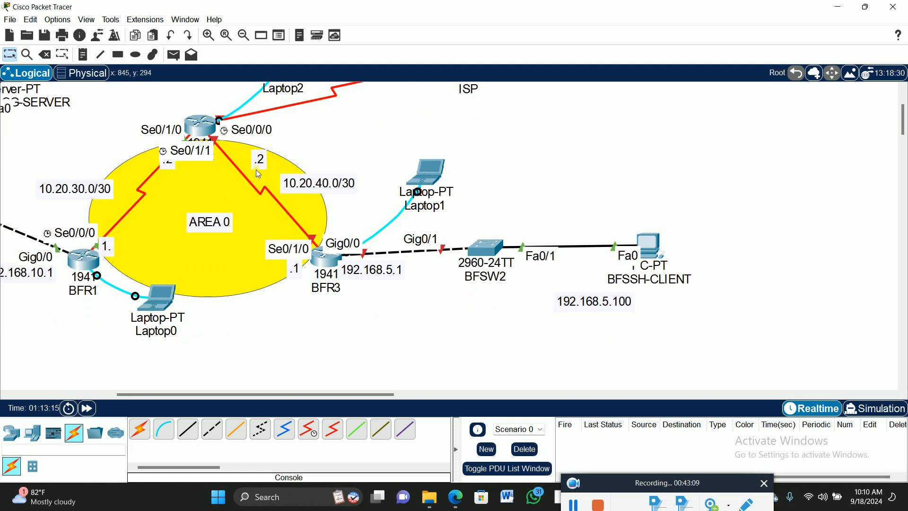
{"action": "left_click_drag", "start_coordinate": [260, 159], "coordinate": [229, 150]}
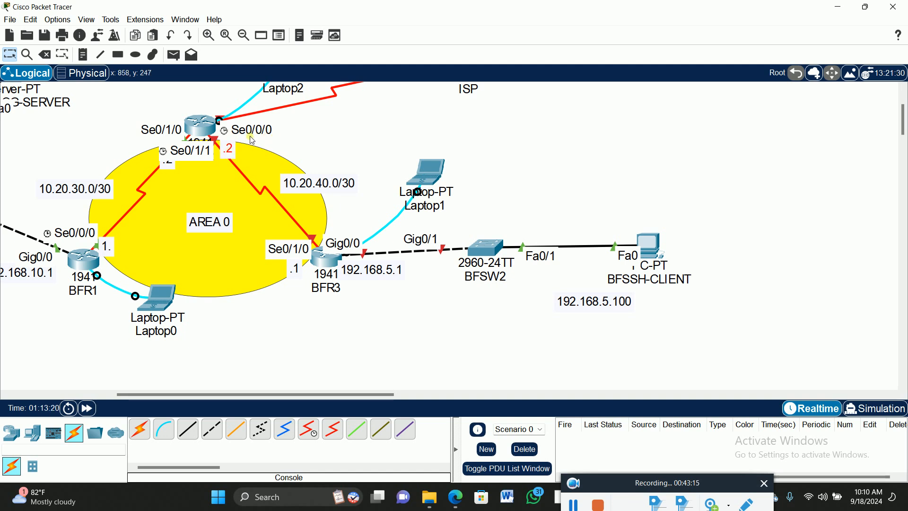
{"action": "double_click", "coordinate": [229, 151]}
{"action": "left_click_drag", "start_coordinate": [322, 258], "coordinate": [326, 259]}
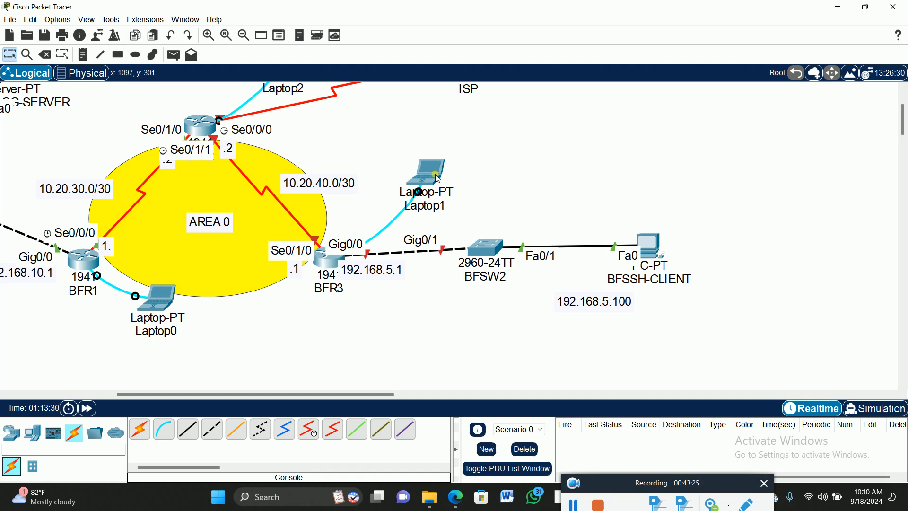
- Open a terminal session from Laptop1 to the BFR3 router and answer NO to the initial configuration dialog
{"action": "mouse_move", "coordinate": [436, 174]}
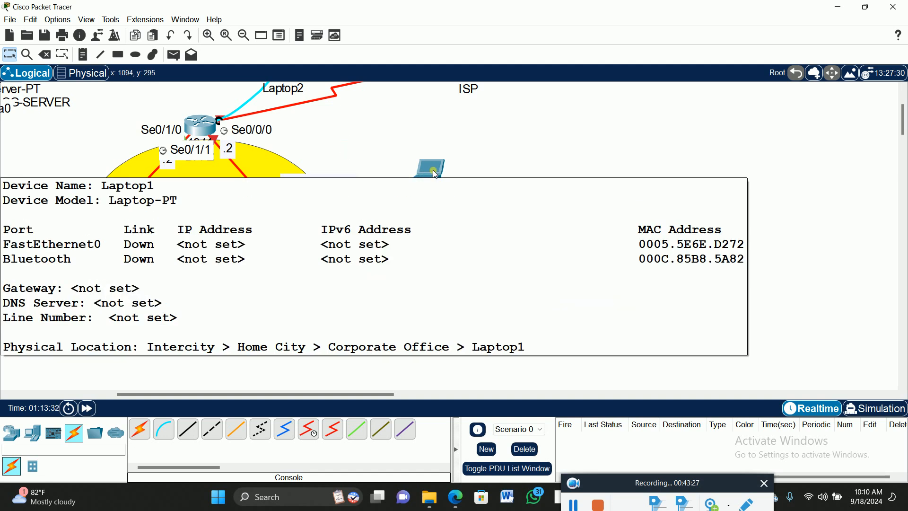
{"action": "left_click", "coordinate": [430, 175]}
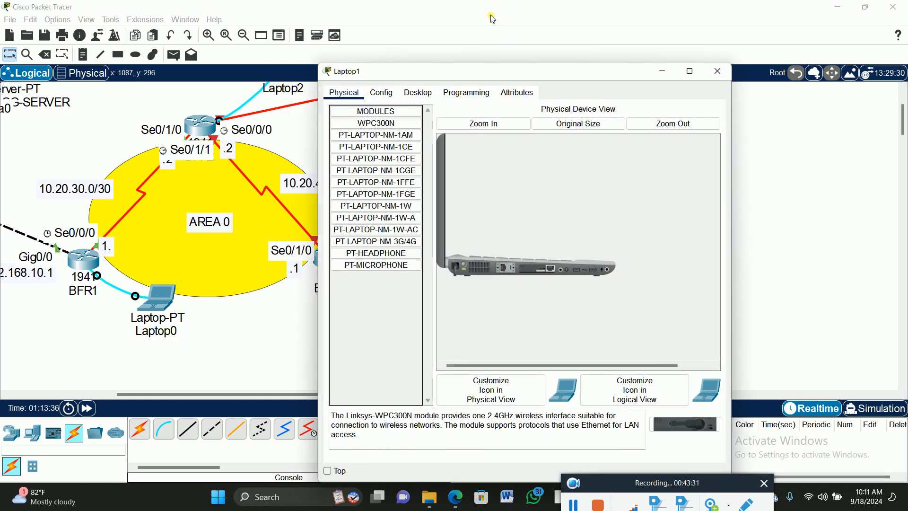
{"action": "left_click_drag", "start_coordinate": [464, 71], "coordinate": [634, 35]}
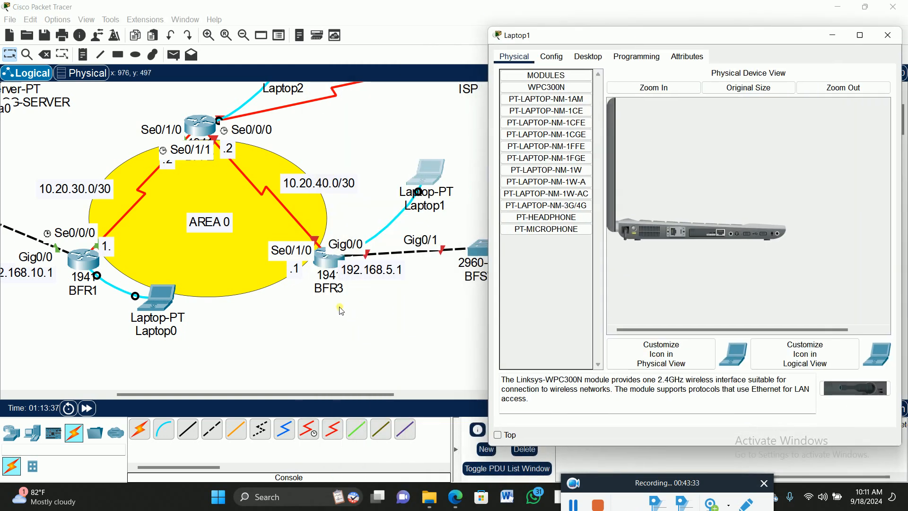
{"action": "left_click", "coordinate": [588, 57]}
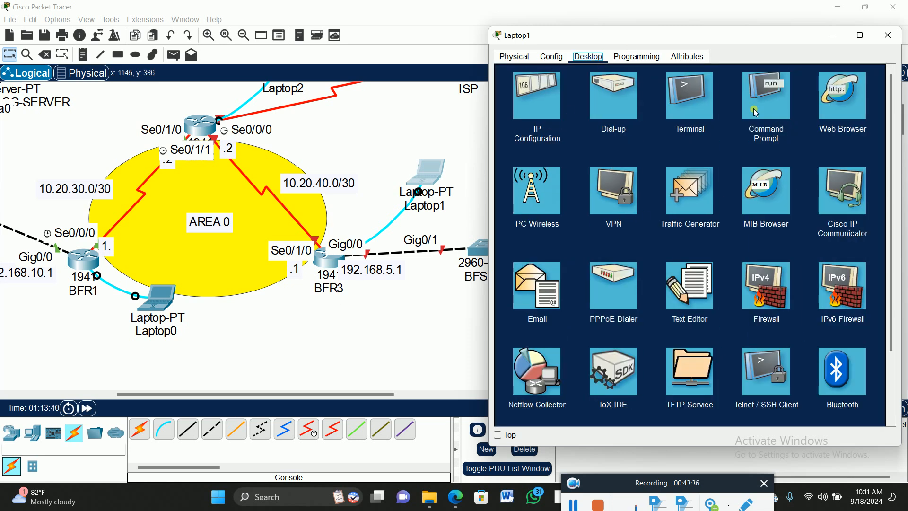
{"action": "left_click", "coordinate": [700, 97]}
{"action": "left_click", "coordinate": [865, 182]}
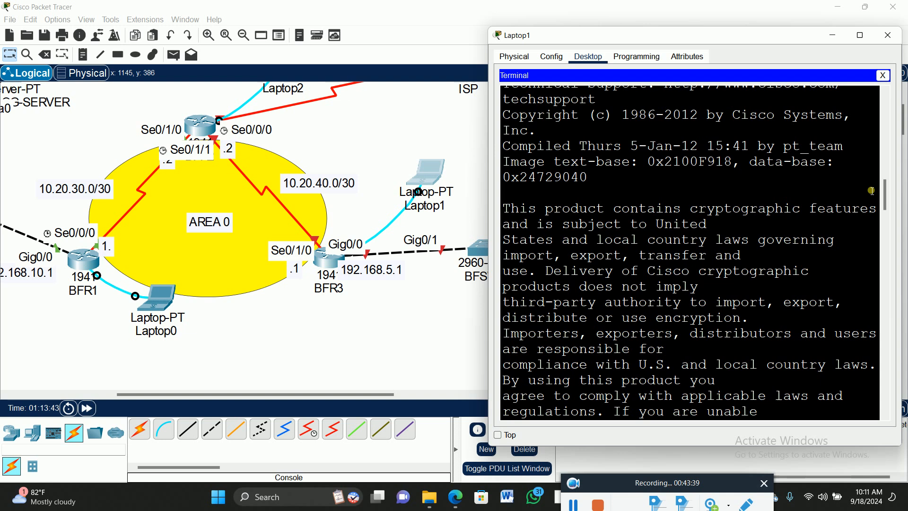
{"action": "key", "text": "Return"}
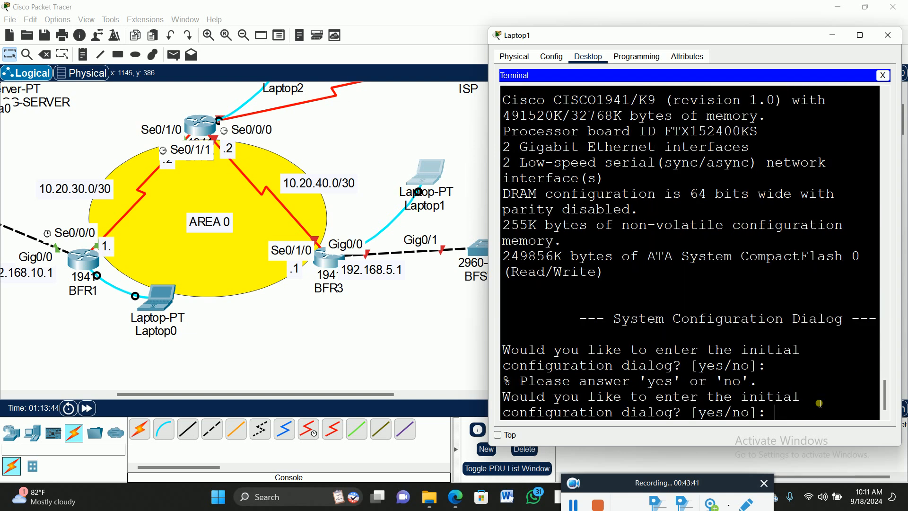
{"action": "type", "text": "NO"}
{"action": "key", "text": "Return"}
- Enter privileged and global configuration mode and set the router's hostname to BFR3
{"action": "key", "text": "Return"}
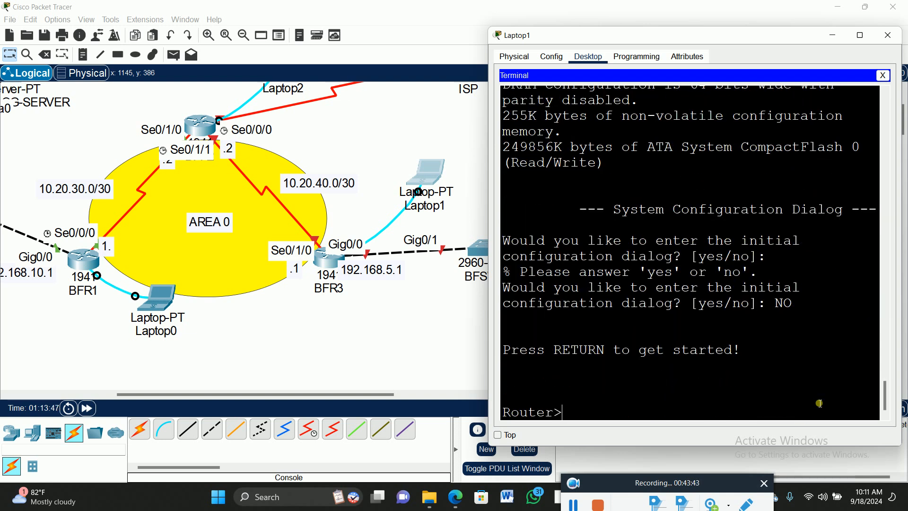
{"action": "type", "text": "EN"}
{"action": "key", "text": "Return"}
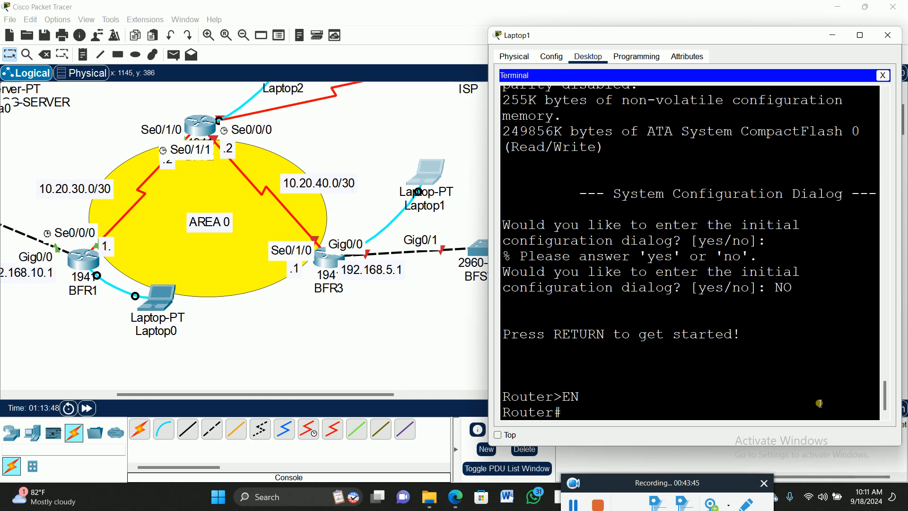
{"action": "type", "text": "config t"}
{"action": "key", "text": "Return"}
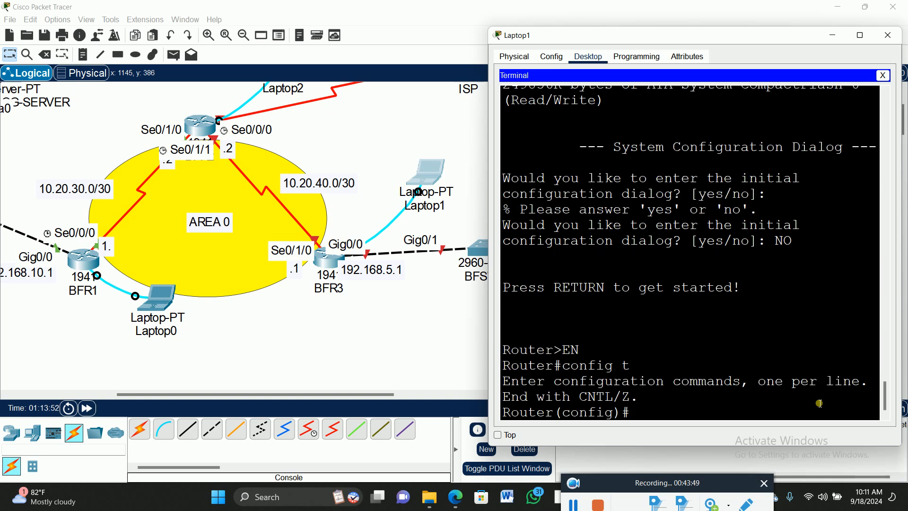
{"action": "type", "text": "host"}
{"action": "key", "text": "Tab"}
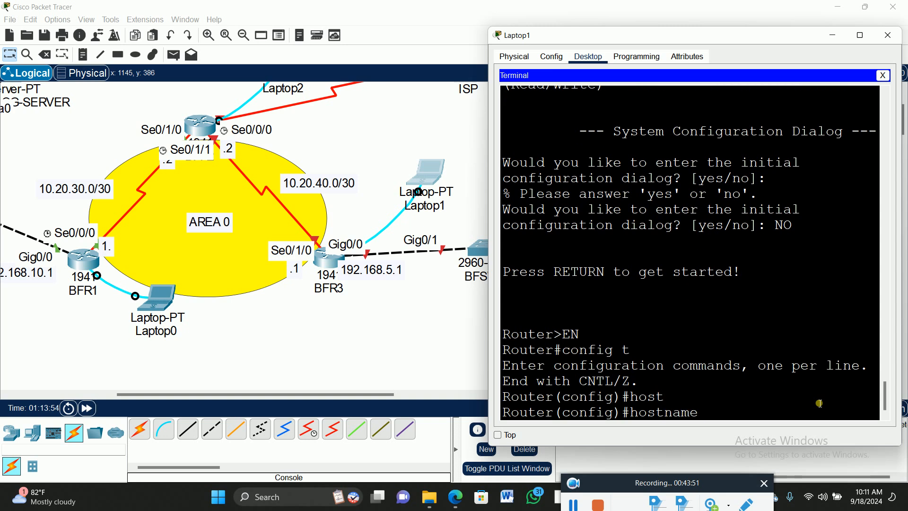
{"action": "type", "text": "BFR3"}
{"action": "key", "text": "Return"}
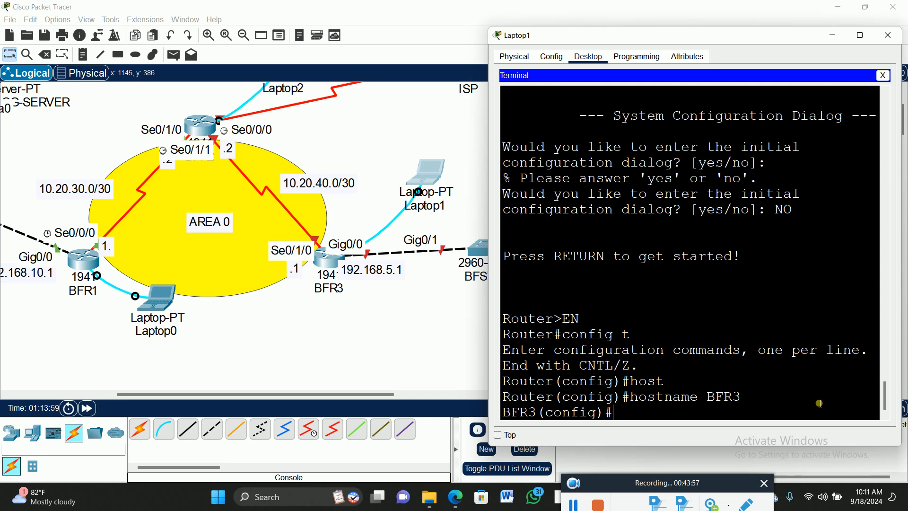
- Enter configuration mode for line console 0 on BFR3
{"action": "type", "text": "li"}
{"action": "key", "text": "Tab"}
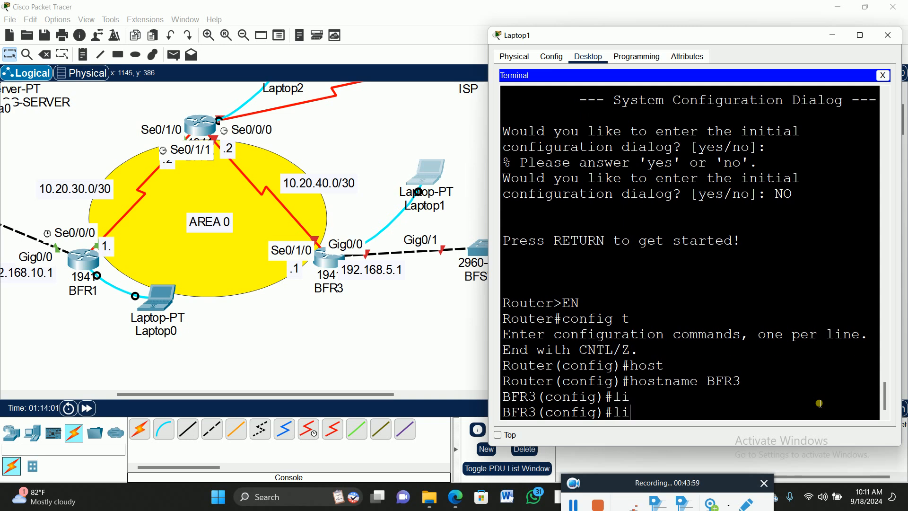
{"action": "type", "text": "n"}
{"action": "key", "text": "Tab"}
{"action": "type", "text": "con"}
{"action": "key", "text": "Tab"}
{"action": "type", "text": "0"}
{"action": "key", "text": "Return"}
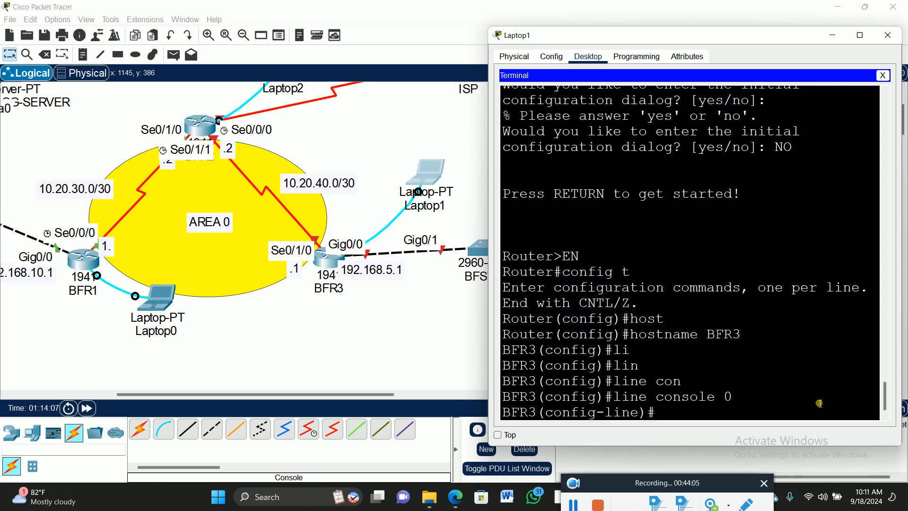
- Set the console line password on BFR3 and require login
{"action": "type", "text": "pas"}
{"action": "key", "text": "Tab"}
{"action": "type", "text": "P"}
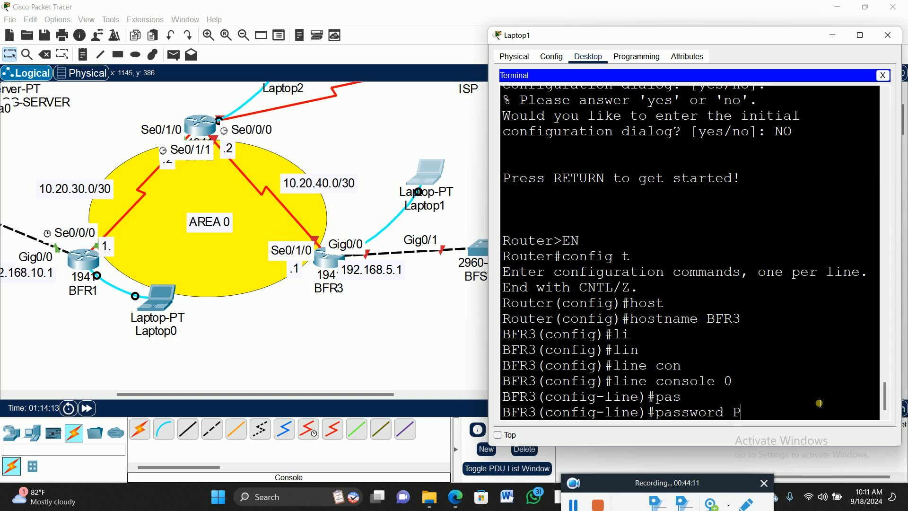
{"action": "key", "text": "BackSpace"}
{"action": "type", "text": "p@ssw0rd"}
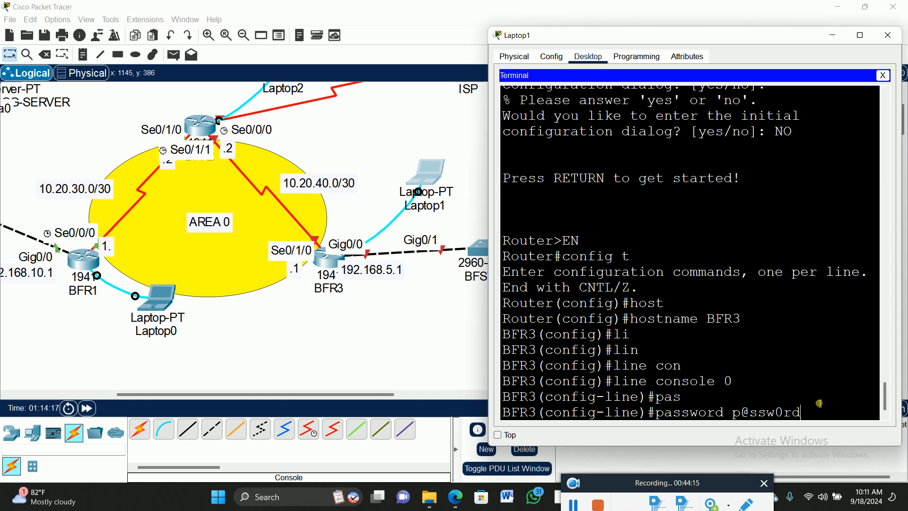
{"action": "type", "text": "12"}
{"action": "key", "text": "Return"}
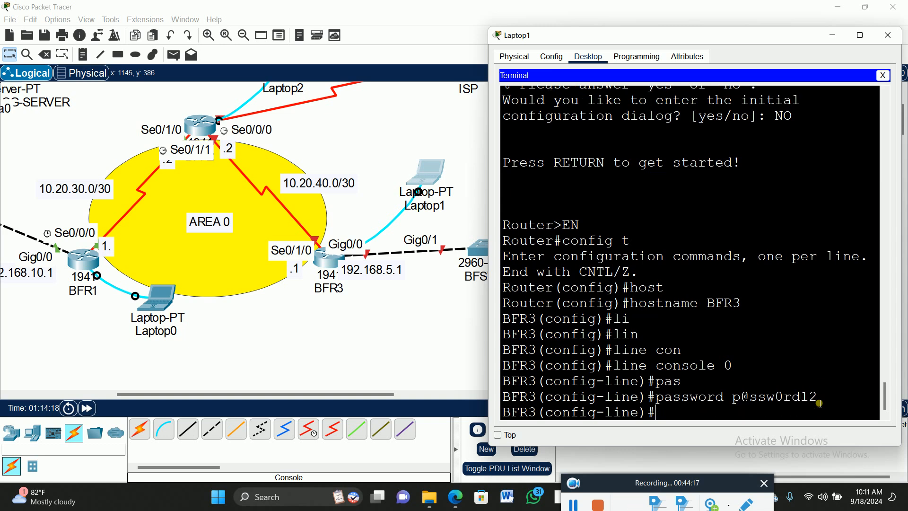
{"action": "type", "text": "login"}
{"action": "key", "text": "Return"}
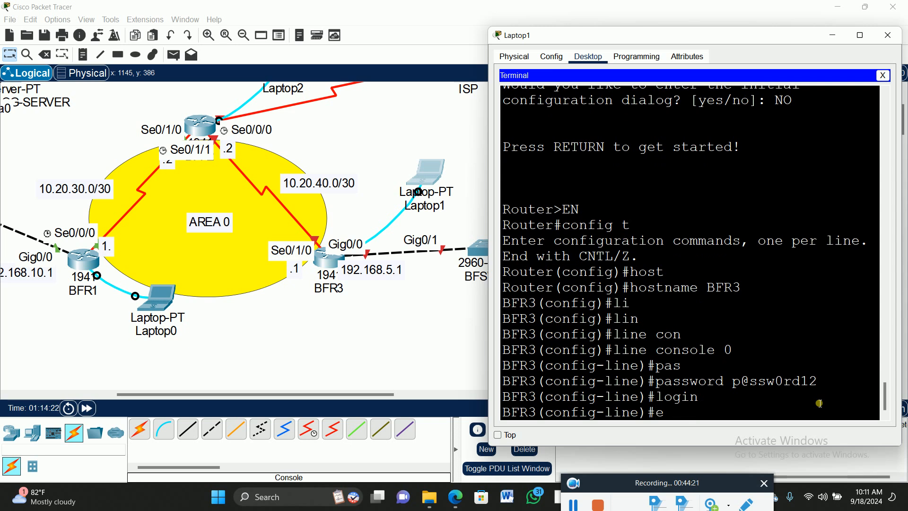
- Set exec-timeout 00 on BFR3's console line and exit to global configuration mode
{"action": "type", "text": "xec"}
{"action": "key", "text": "Tab"}
{"action": "type", "text": "00"}
{"action": "key", "text": "Return"}
{"action": "key", "text": "Return"}
{"action": "type", "text": "exit"}
{"action": "key", "text": "Return"}
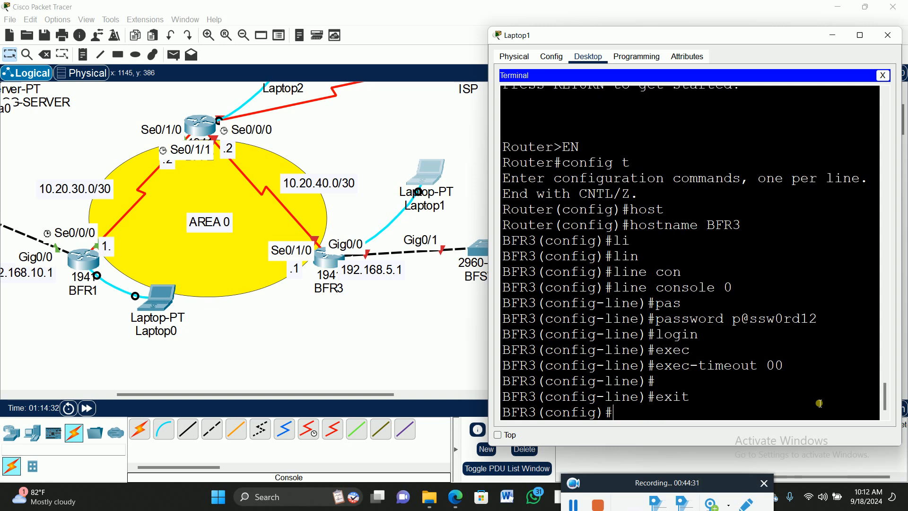
- Set the enable secret password on BFR3
{"action": "type", "text": "ena"}
{"action": "key", "text": "Tab"}
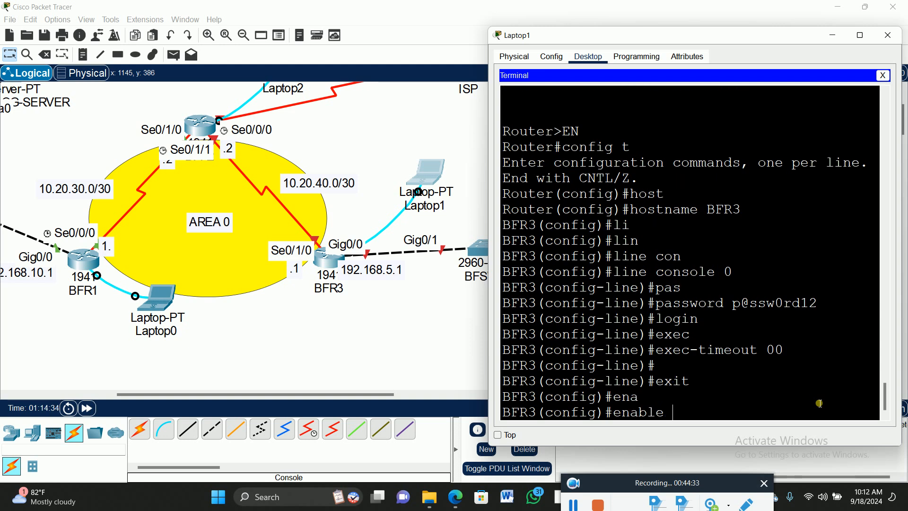
{"action": "type", "text": "sec"}
{"action": "key", "text": "Tab"}
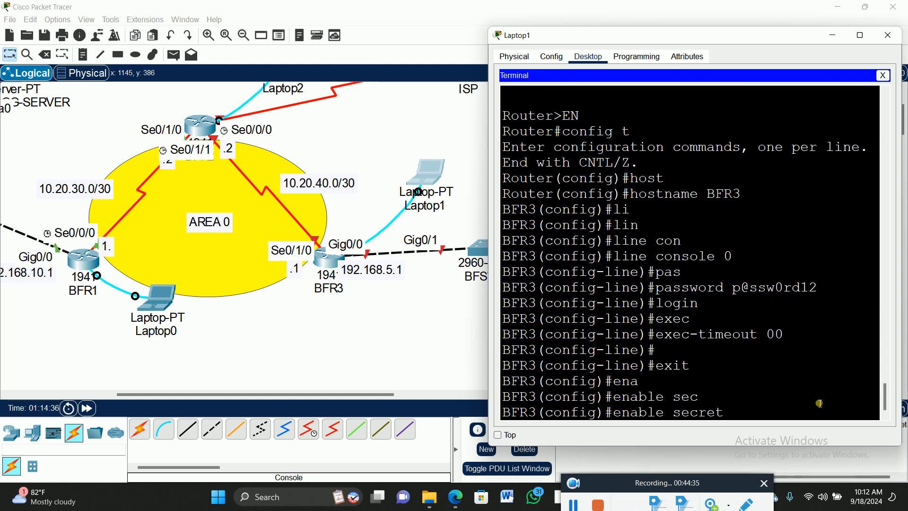
{"action": "type", "text": "p@ssw0rd"}
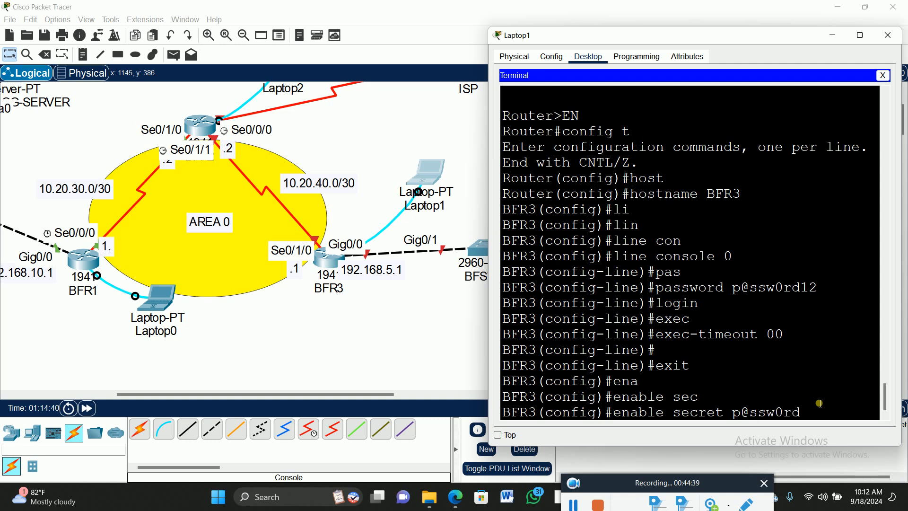
{"action": "type", "text": "12"}
{"action": "key", "text": "Return"}
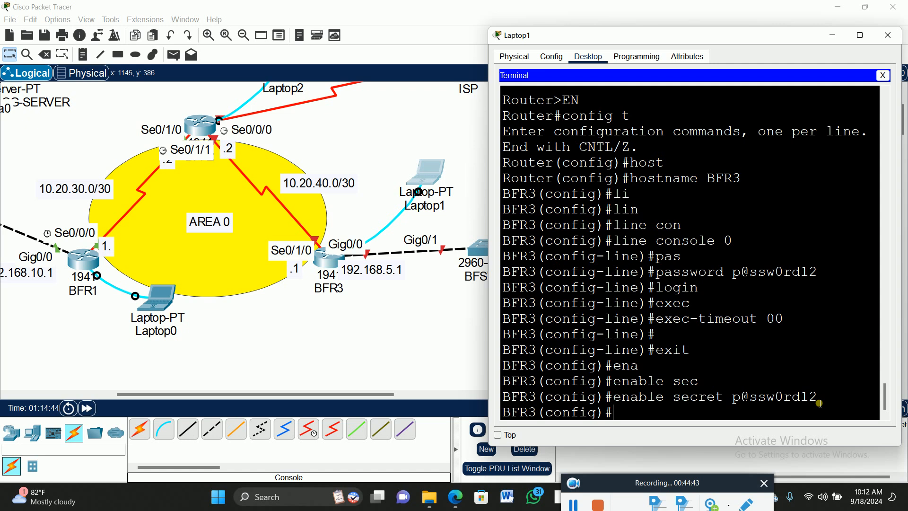
- Assign IP address 10.20.40.1 with mask 255.255.255.252 to BFR3's interface se0/1/0
{"action": "type", "text": "int se0/1/0"}
{"action": "key", "text": "Return"}
{"action": "type", "text": "ip add"}
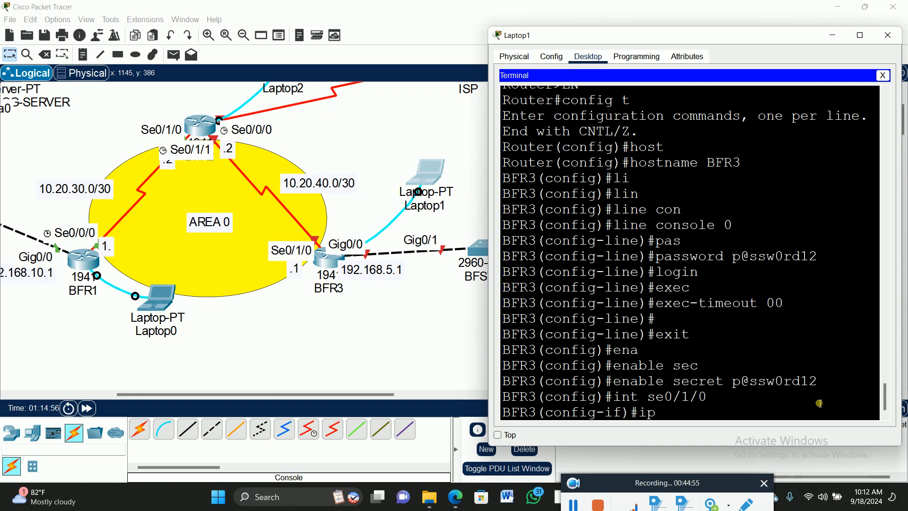
{"action": "key", "text": "Tab"}
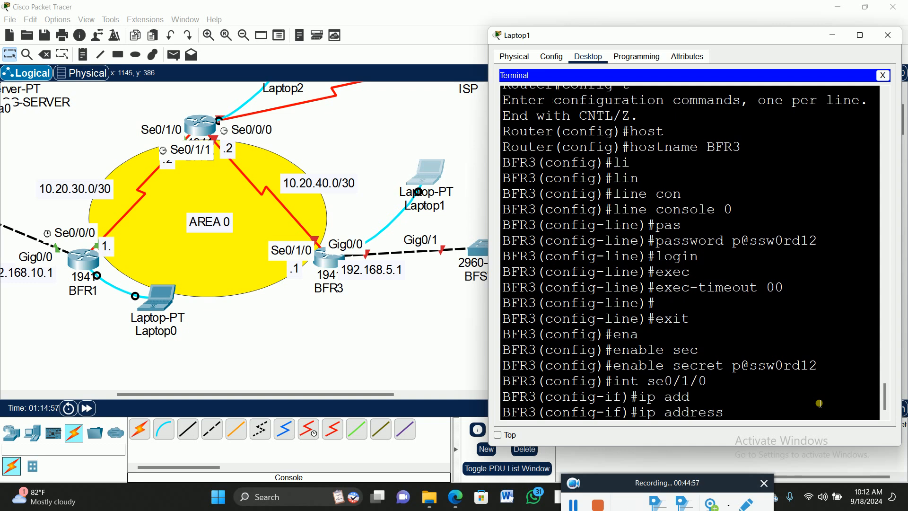
{"action": "type", "text": "10.20.40.1 25"}
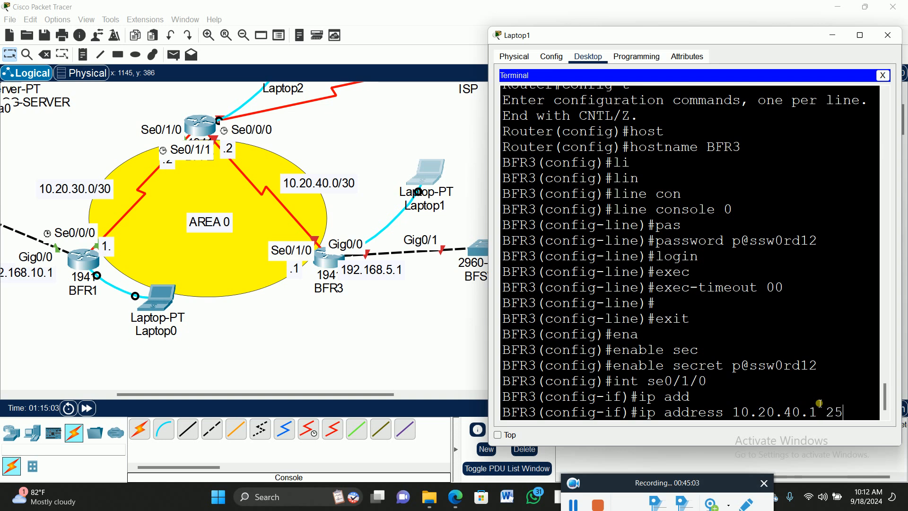
{"action": "type", "text": "5.255.255.252"}
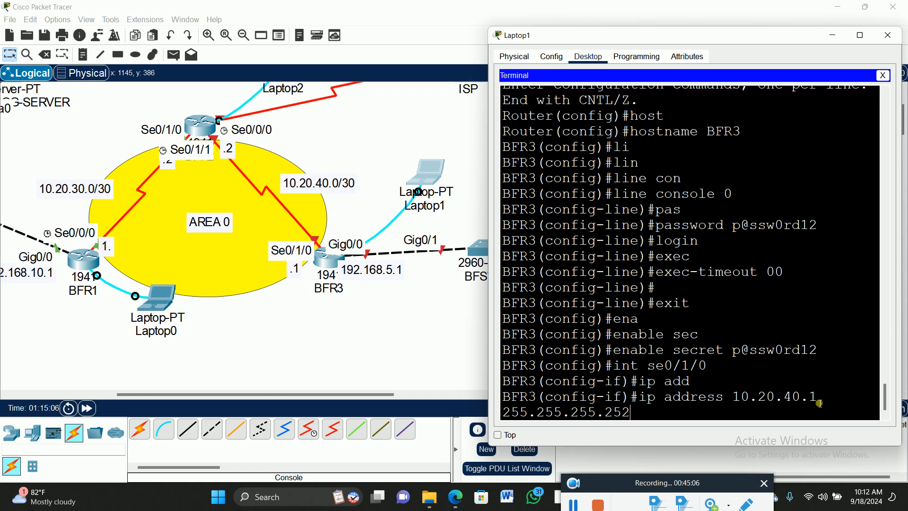
{"action": "key", "text": "Return"}
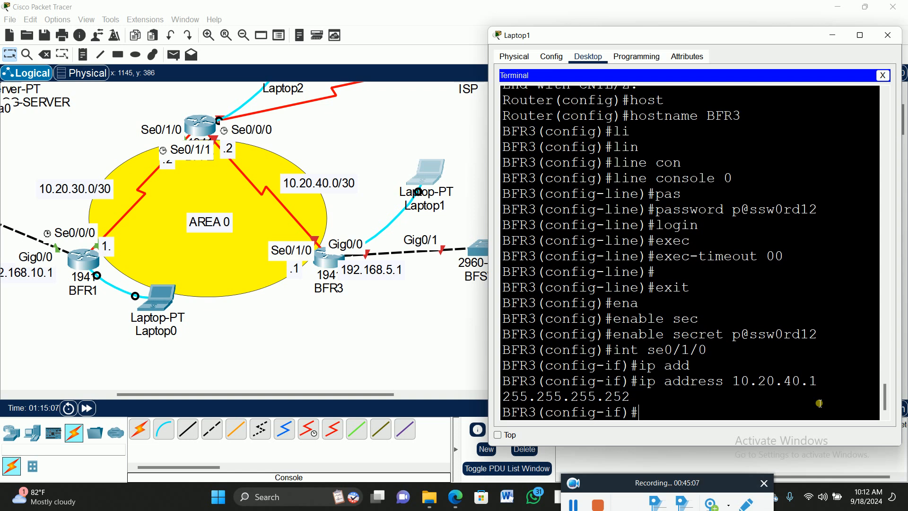
- Enable BFR3's interface se0/1/0, return to global configuration mode and save the running configuration
{"action": "type", "text": "no shut"}
{"action": "key", "text": "Return"}
{"action": "key", "text": "Return"}
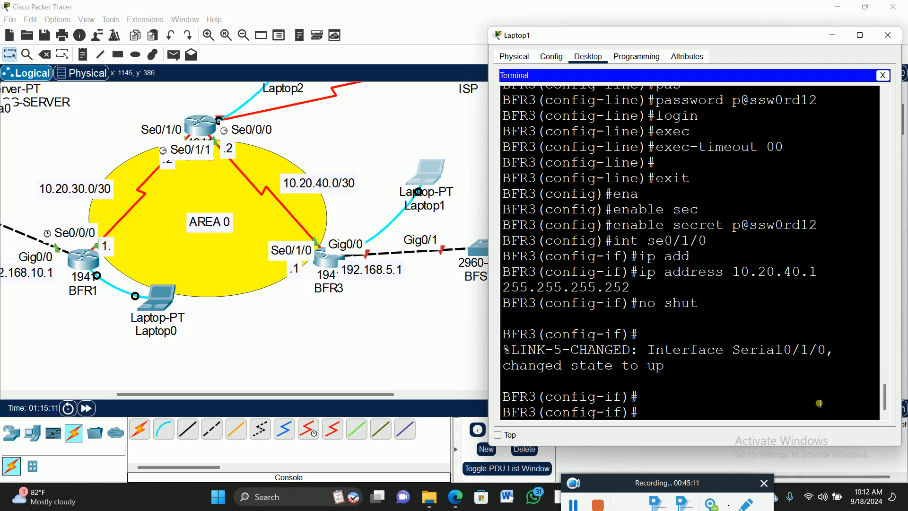
{"action": "type", "text": "exit"}
{"action": "key", "text": "Return"}
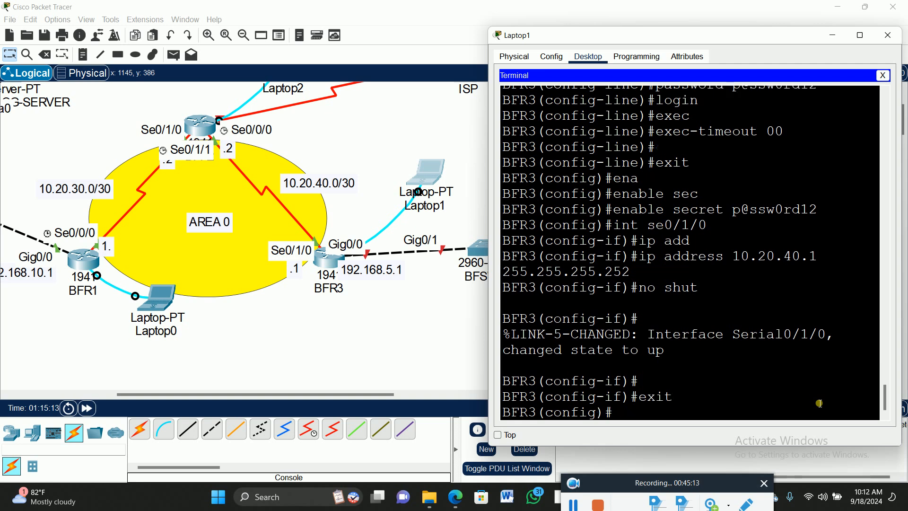
{"action": "key", "text": "Return"}
{"action": "type", "text": "do wr"}
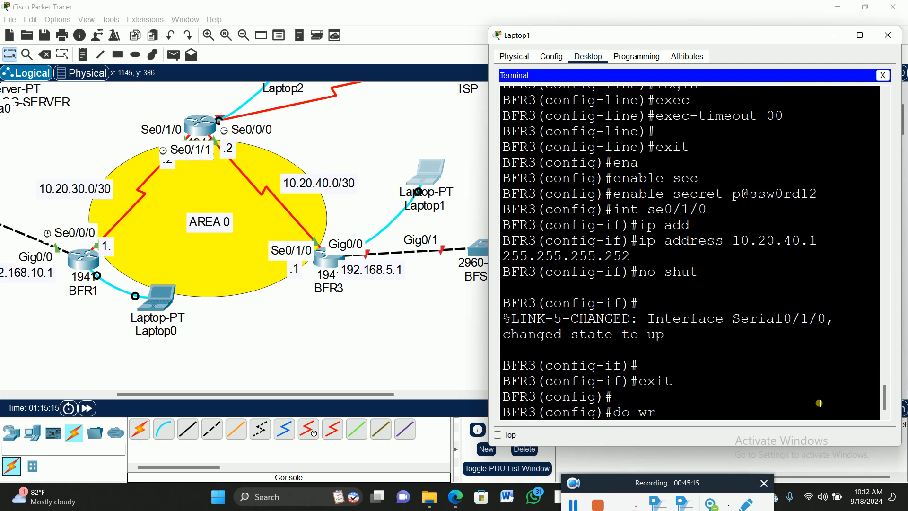
{"action": "key", "text": "Return"}
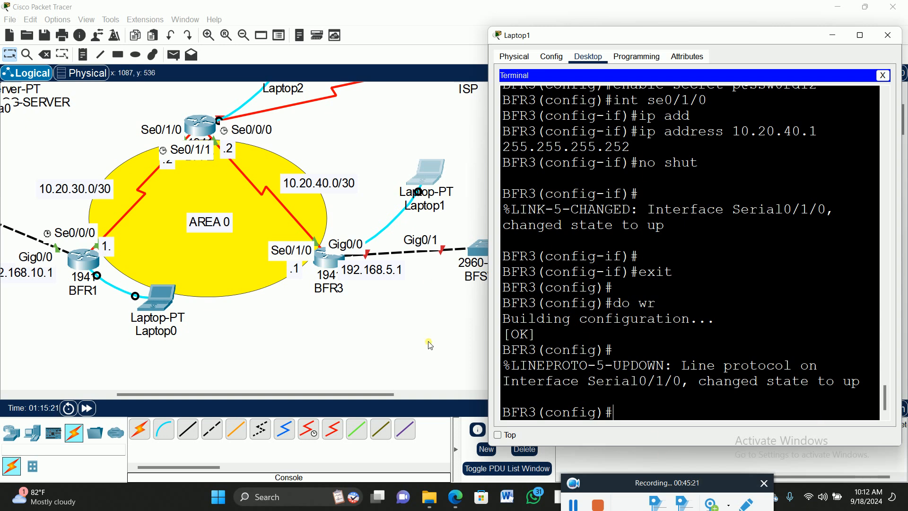
- Review the console line, enable secret and se0/1/0 commands entered in BFR3's terminal session
{"action": "scroll", "coordinate": [690, 306], "scroll_direction": "up", "scroll_amount": 3}
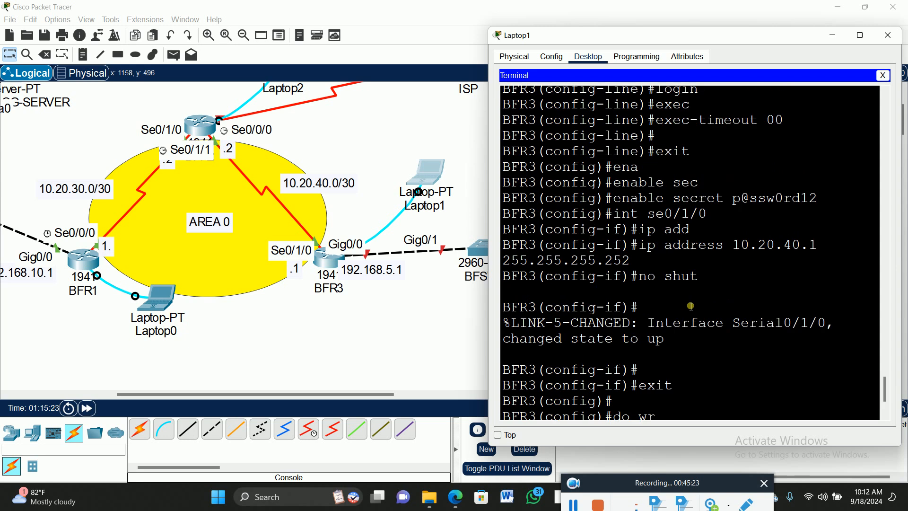
{"action": "scroll", "coordinate": [691, 307], "scroll_direction": "up", "scroll_amount": 2}
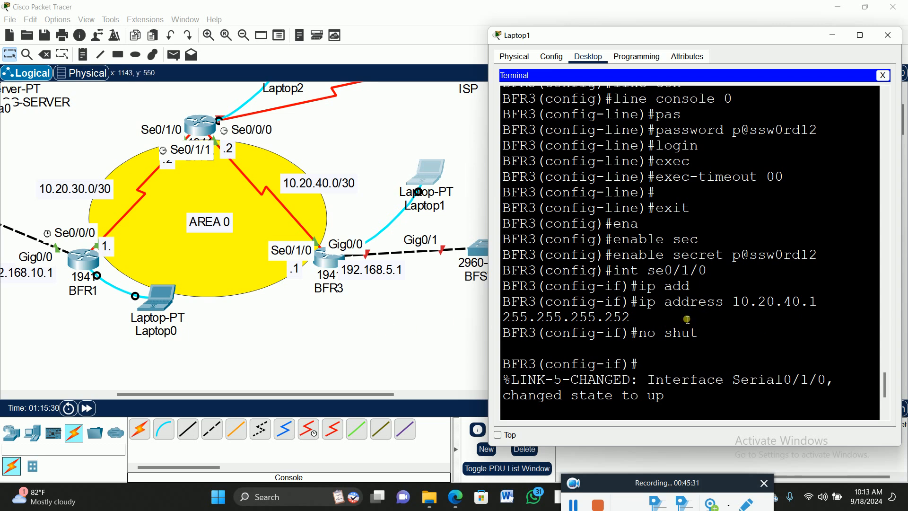
{"action": "scroll", "coordinate": [728, 375], "scroll_direction": "down", "scroll_amount": 4}
{"action": "scroll", "coordinate": [729, 375], "scroll_direction": "down", "scroll_amount": 2}
{"action": "scroll", "coordinate": [729, 371], "scroll_direction": "up", "scroll_amount": 5}
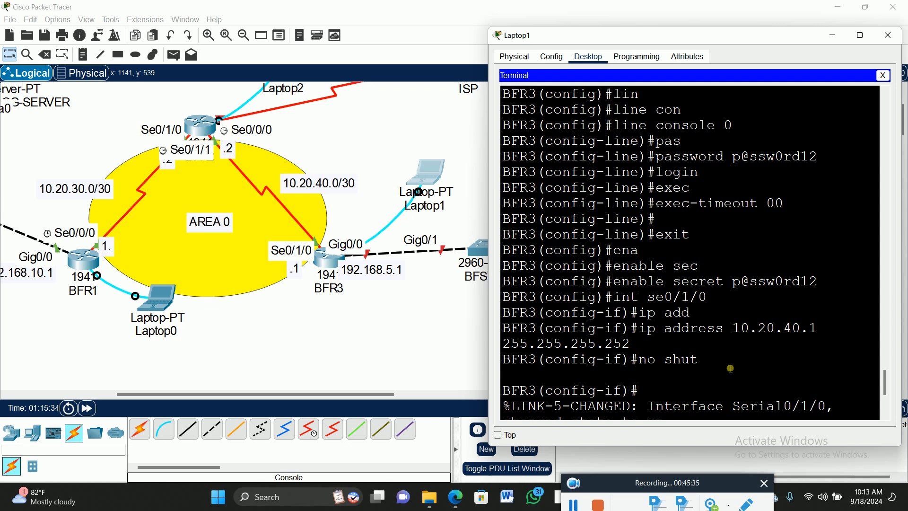
{"action": "scroll", "coordinate": [730, 369], "scroll_direction": "up", "scroll_amount": 1}
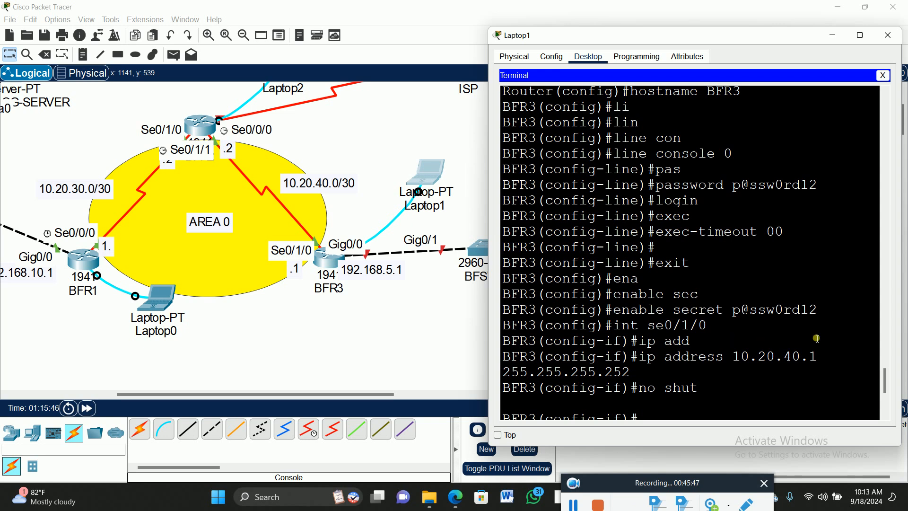
- Move switch BFSW2 slightly down to clear the port labels and place the 192.168.5.100 note beneath BFSSH-CLIENT
{"action": "left_click", "coordinate": [451, 291]}
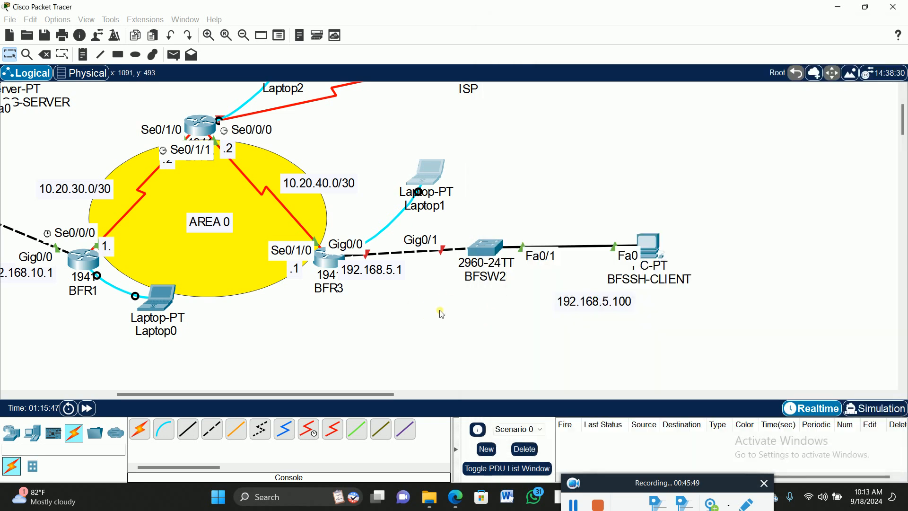
{"action": "left_click_drag", "start_coordinate": [480, 249], "coordinate": [485, 261]}
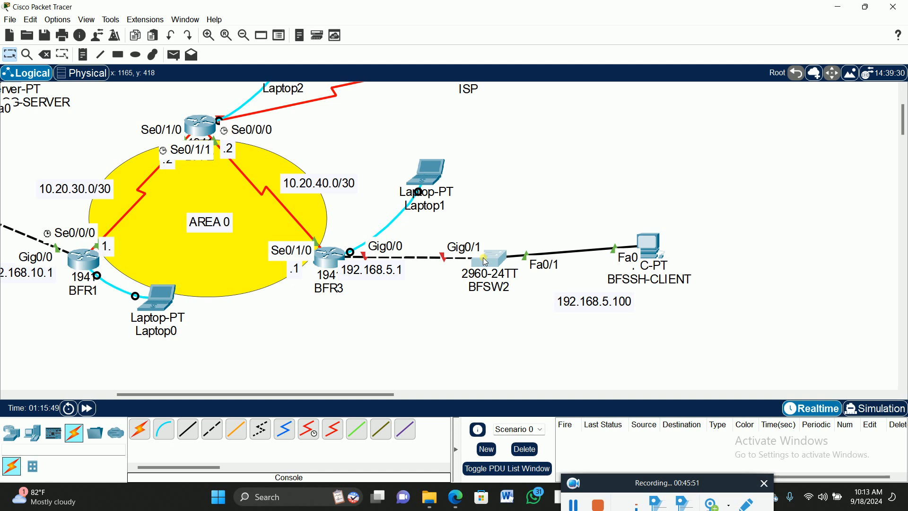
{"action": "left_click_drag", "start_coordinate": [604, 301], "coordinate": [664, 305]}
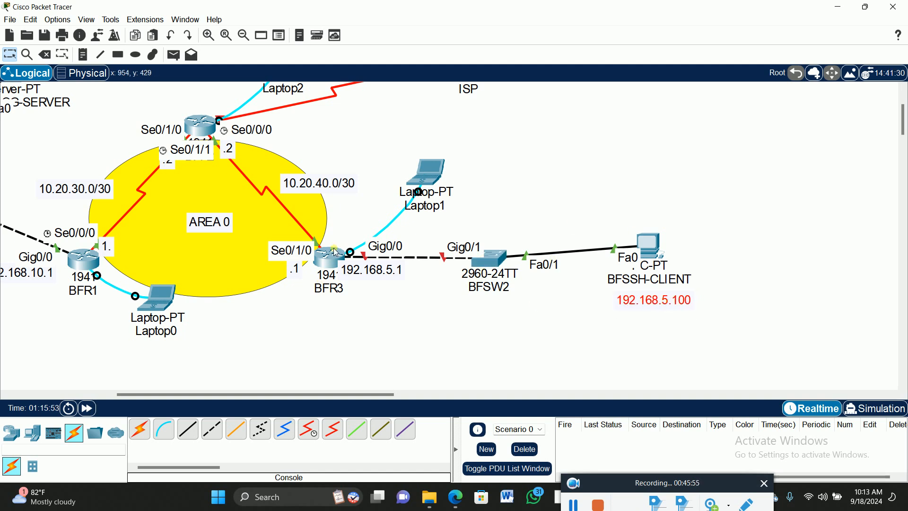
- Assign IP address 192.168.5.1 with mask 255.255.255.0 to BFR3's interface gig0/0 from Laptop1's terminal
{"action": "left_click", "coordinate": [434, 181]}
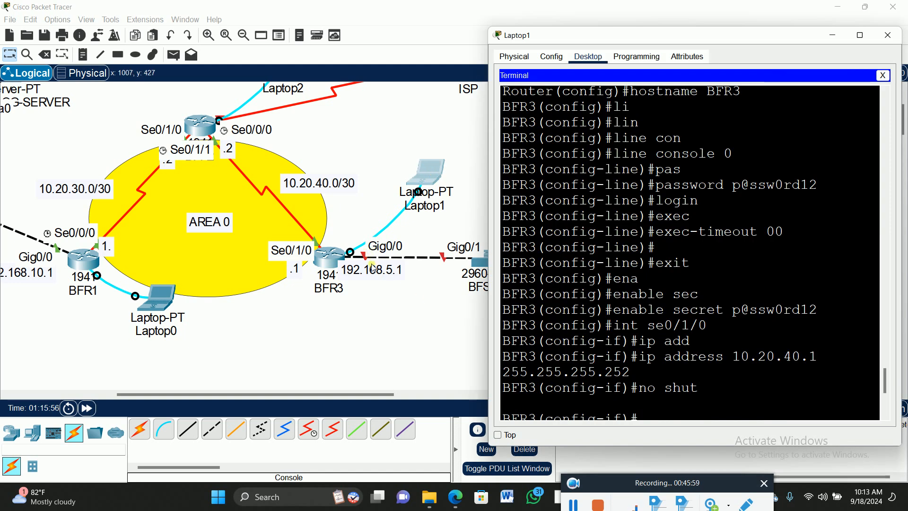
{"action": "scroll", "coordinate": [663, 396], "scroll_direction": "down", "scroll_amount": 3}
{"action": "scroll", "coordinate": [657, 399], "scroll_direction": "down", "scroll_amount": 3}
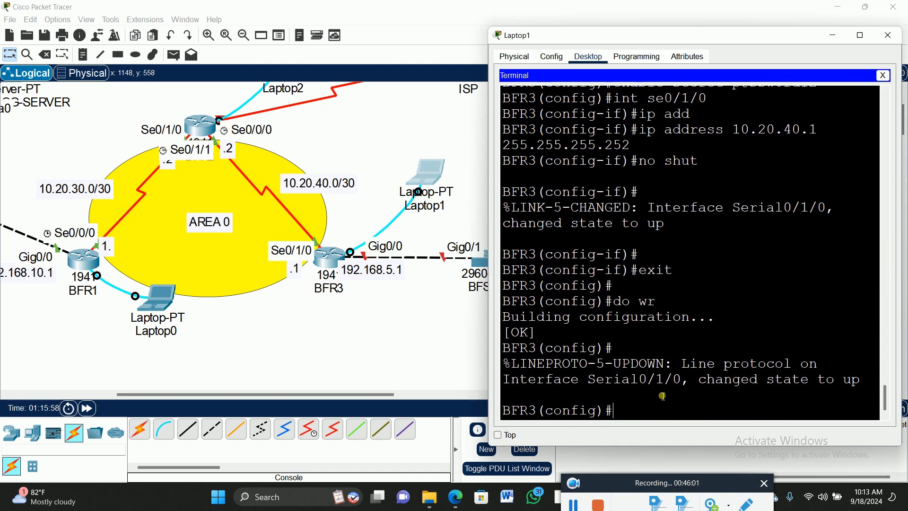
{"action": "type", "text": "int gig"}
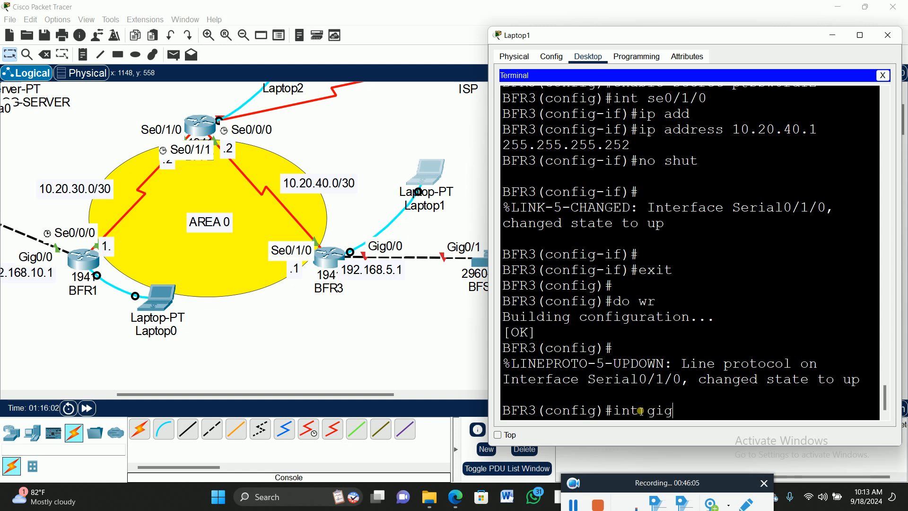
{"action": "type", "text": "0/0"}
{"action": "key", "text": "Return"}
{"action": "type", "text": "ip ad"}
{"action": "key", "text": "Tab"}
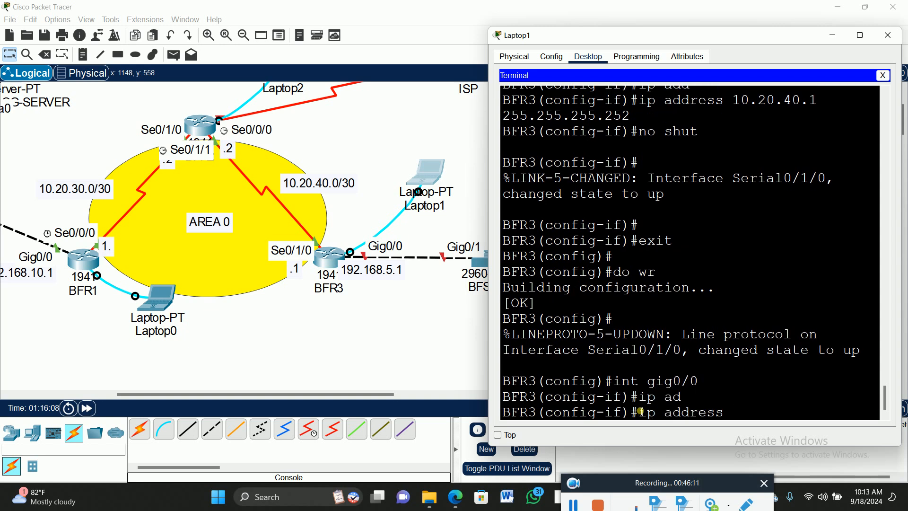
{"action": "type", "text": "192.1"}
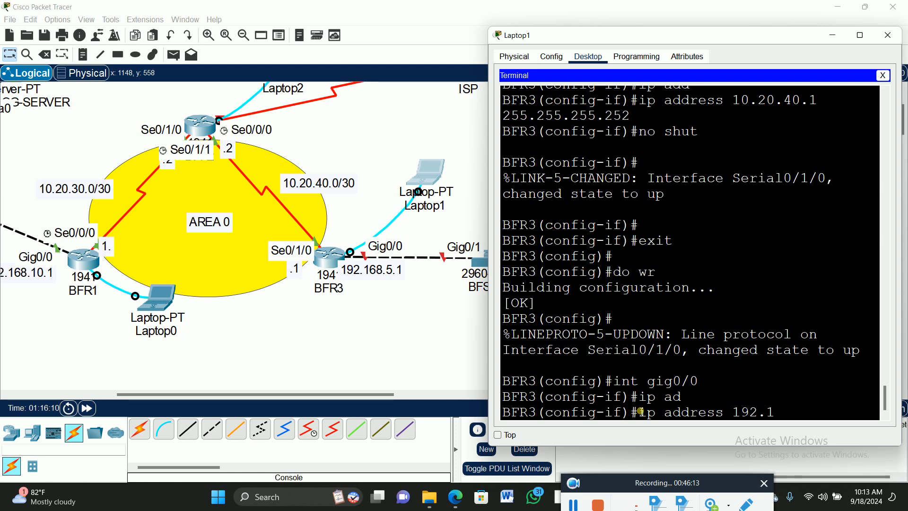
{"action": "type", "text": "68.5.1 255.255.255.0"}
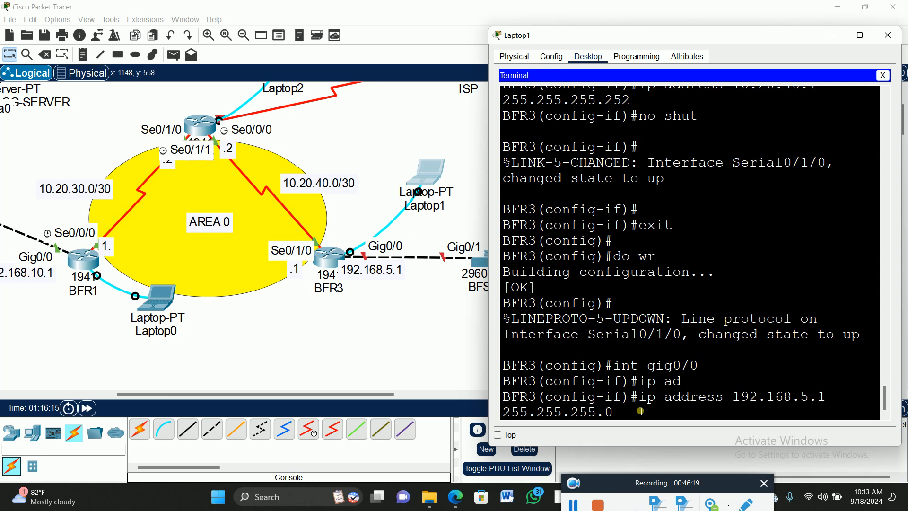
{"action": "key", "text": "Return"}
- Enable BFR3's interface gig0/0 with no shut
{"action": "type", "text": "no shut"}
{"action": "key", "text": "Return"}
{"action": "key", "text": "Return"}
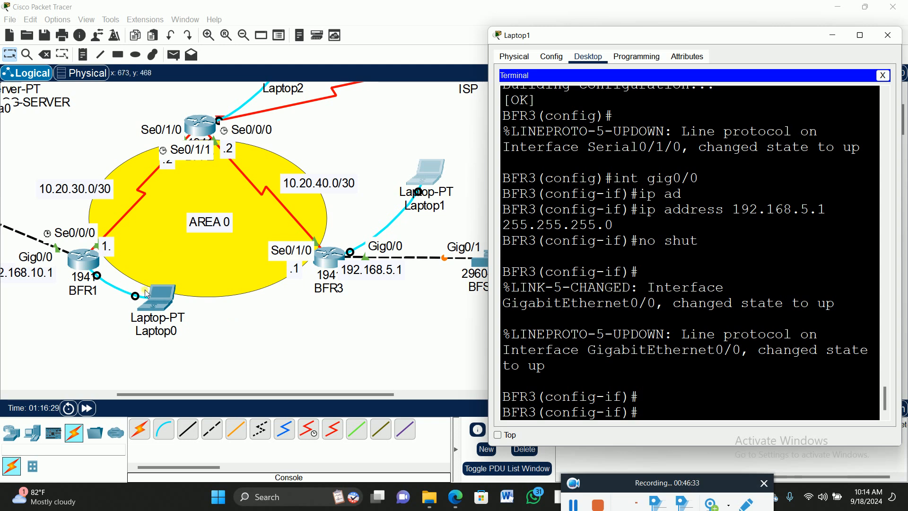
- Give BFSSH-CLIENT the static IPv4 address 192.168.5.100 with subnet mask 255.255.255.0
{"action": "left_click", "coordinate": [368, 331]}
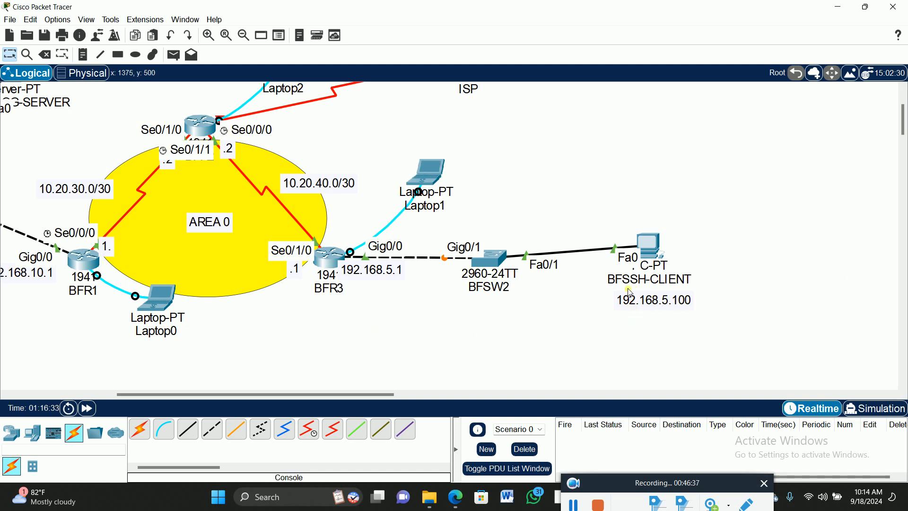
{"action": "left_click", "coordinate": [653, 249]}
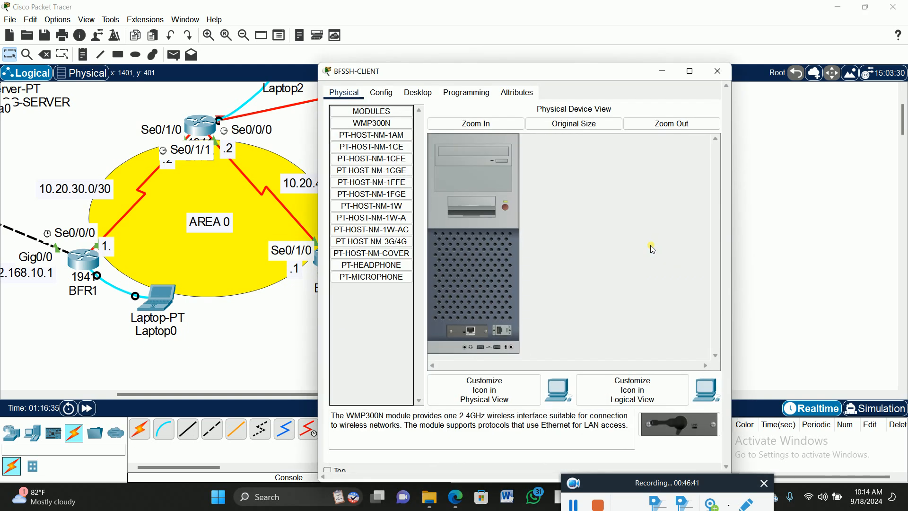
{"action": "left_click_drag", "start_coordinate": [519, 75], "coordinate": [355, 79]}
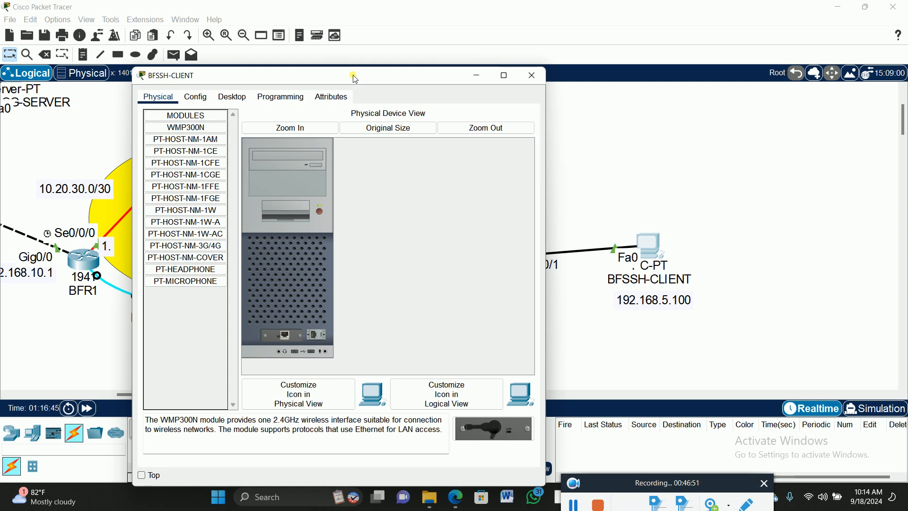
{"action": "left_click", "coordinate": [236, 98]}
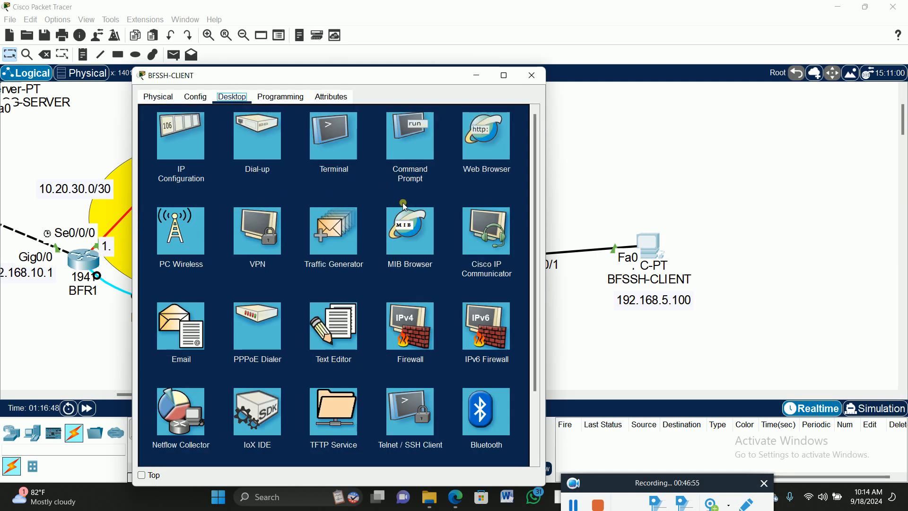
{"action": "left_click", "coordinate": [181, 137]}
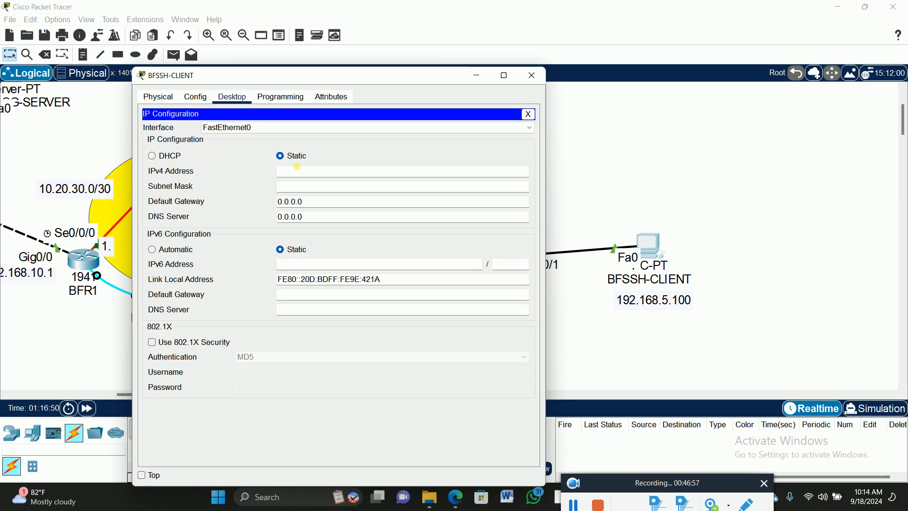
{"action": "left_click", "coordinate": [303, 172]}
{"action": "type", "text": "192.168.5.100"}
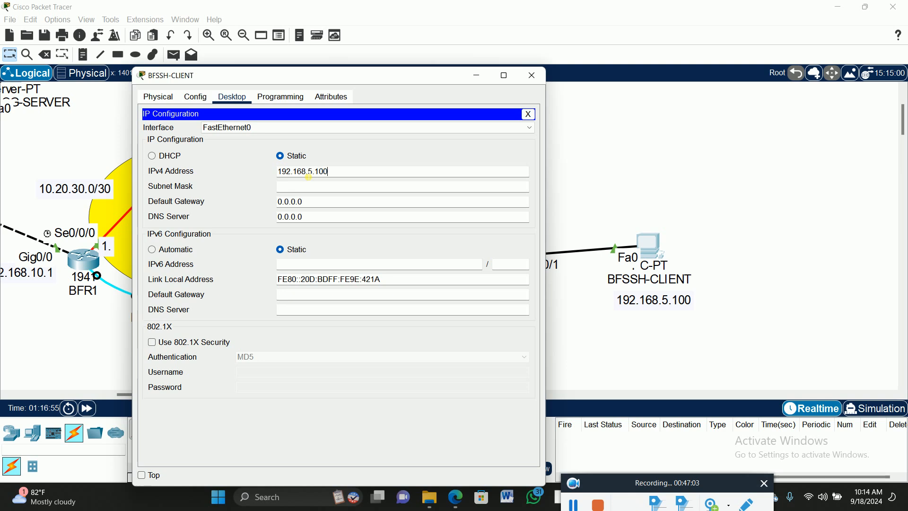
{"action": "key", "text": "Tab"}
{"action": "key", "text": "Tab"}
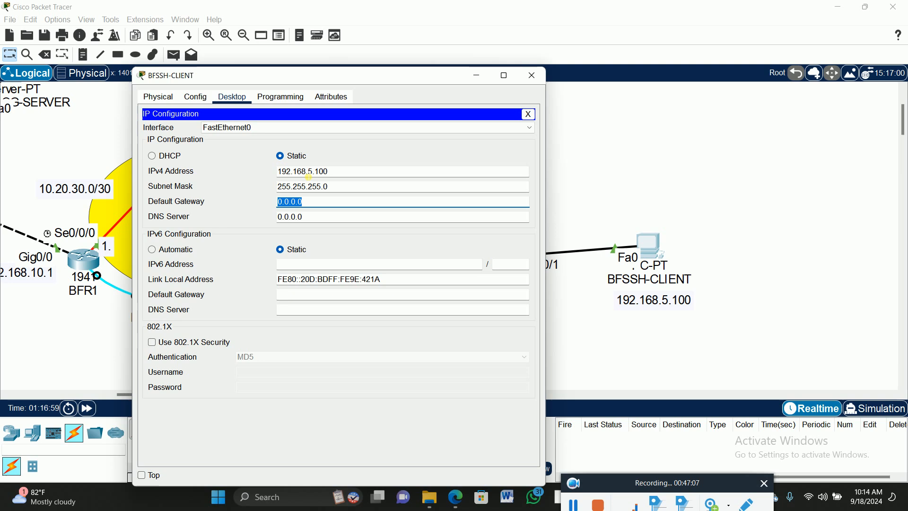
- Set BFSSH-CLIENT's default gateway to 192.168.5.1 and close its configuration window
{"action": "type", "text": "192.168"}
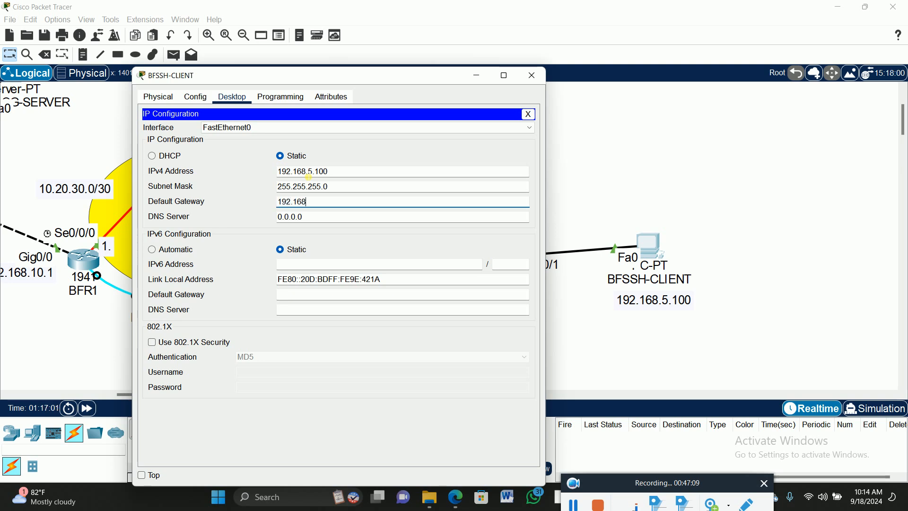
{"action": "type", "text": ".5.1"}
{"action": "left_click", "coordinate": [530, 114]}
{"action": "left_click", "coordinate": [532, 75]}
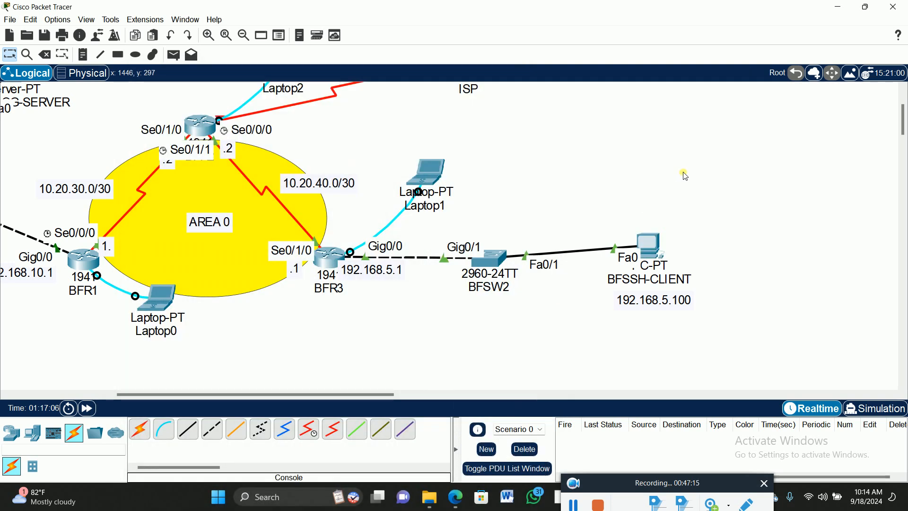
- Add a note reading 209.40.50.1 above BFR2's Se0/0/0 label, beside the serial link to the ISP
{"action": "scroll", "coordinate": [685, 175], "scroll_direction": "up", "scroll_amount": 2}
{"action": "left_click_drag", "start_coordinate": [295, 151], "coordinate": [249, 121]}
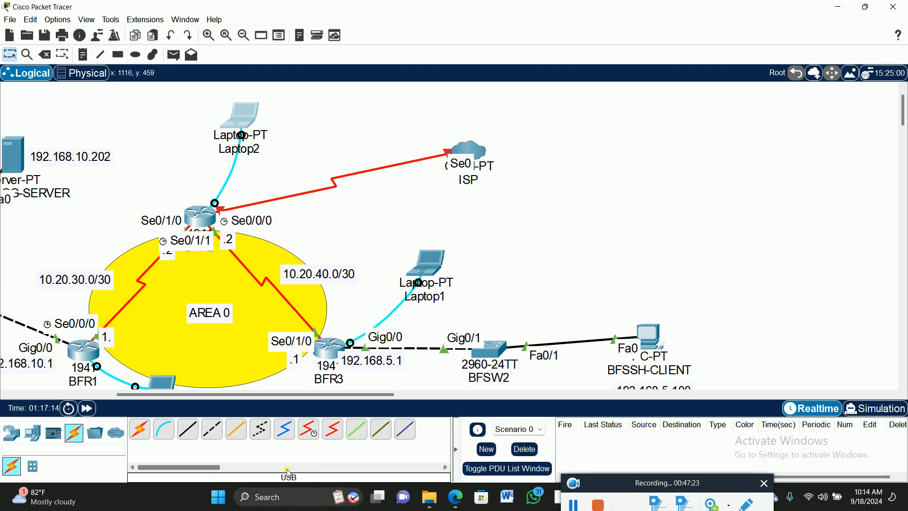
{"action": "left_click", "coordinate": [83, 55]}
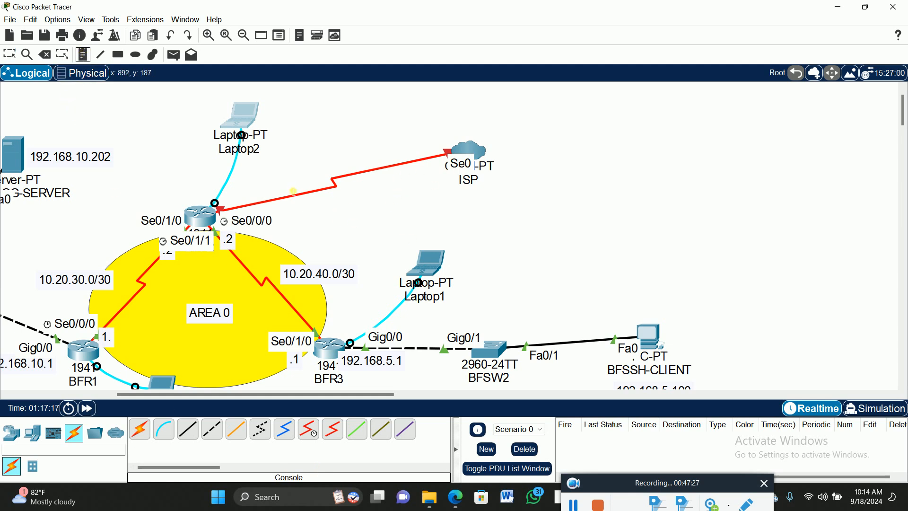
{"action": "left_click", "coordinate": [228, 199]}
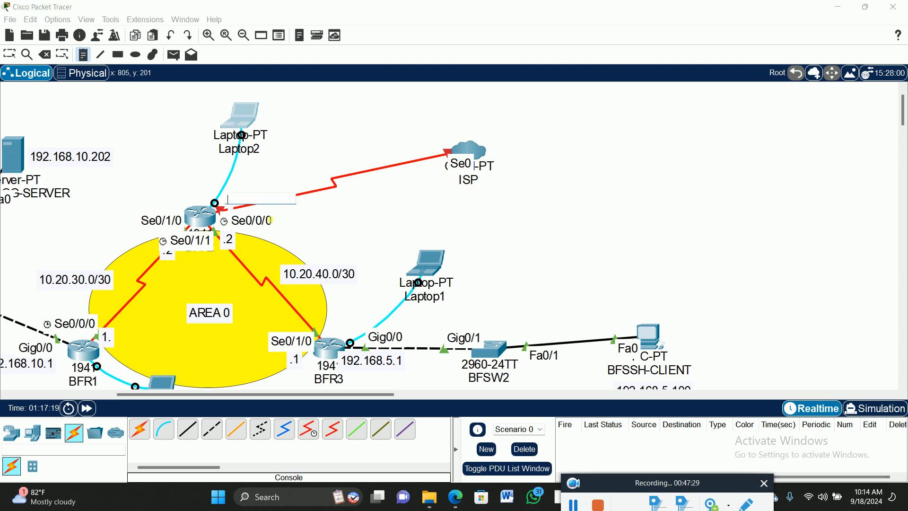
{"action": "type", "text": "209.40.50.1"}
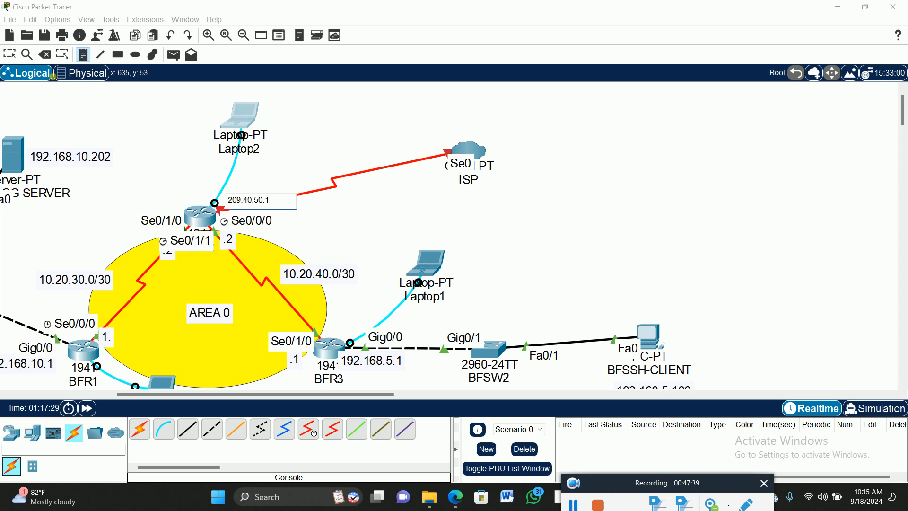
{"action": "left_click", "coordinate": [10, 55]}
{"action": "mouse_move", "coordinate": [260, 199]}
{"action": "left_mouse_down"}
{"action": "mouse_move", "coordinate": [261, 182]}
{"action": "mouse_move", "coordinate": [263, 196]}
{"action": "left_mouse_up"}
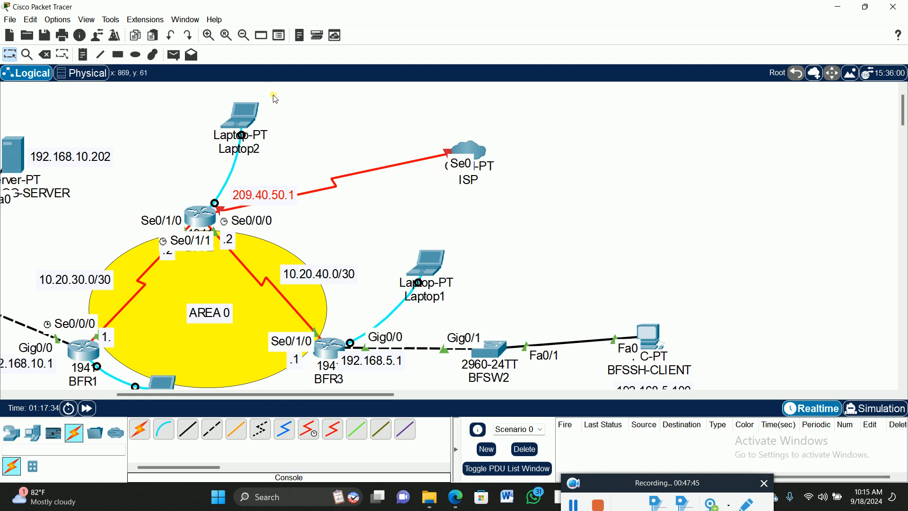
- Enter interface configuration mode for se0/0/0 on BFR2 from Laptop2's terminal
{"action": "left_click", "coordinate": [243, 114]}
{"action": "left_click", "coordinate": [678, 421]}
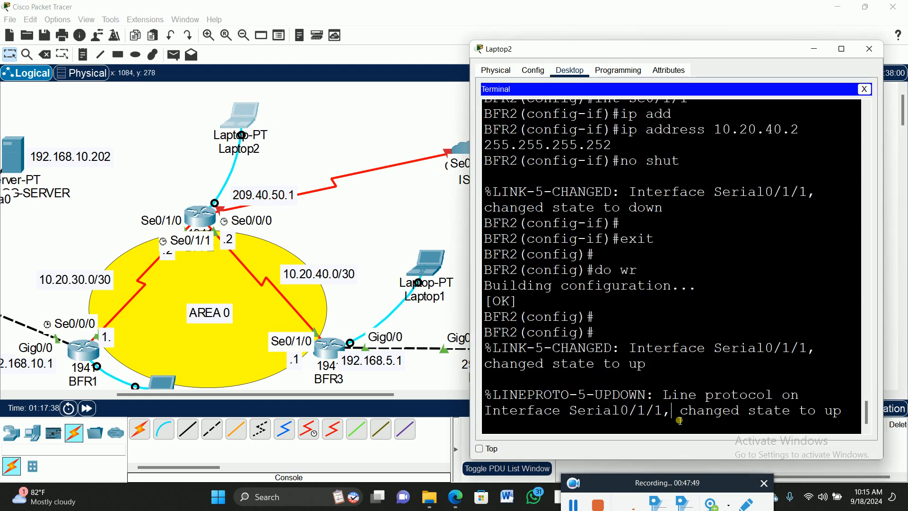
{"action": "key", "text": "Return"}
{"action": "key", "text": "Return"}
{"action": "key", "text": "Return"}
{"action": "key", "text": "Return"}
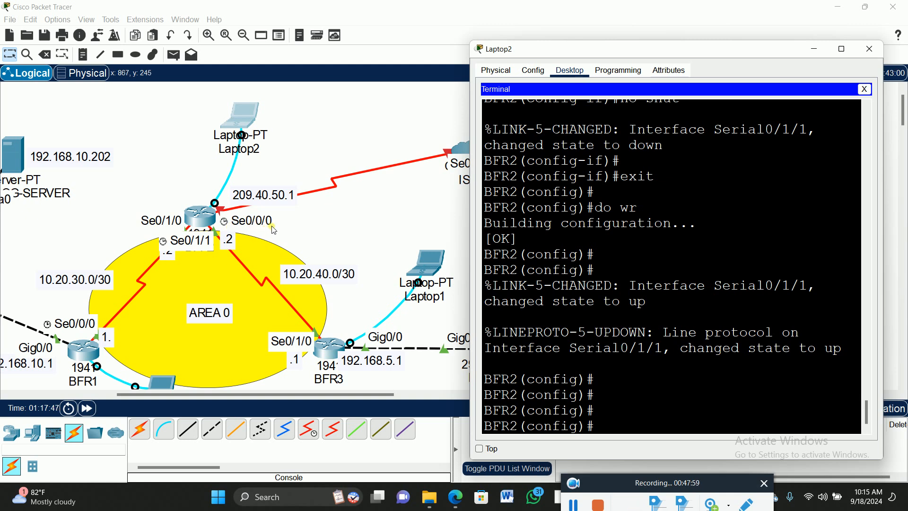
{"action": "type", "text": "nt se0/0/0"}
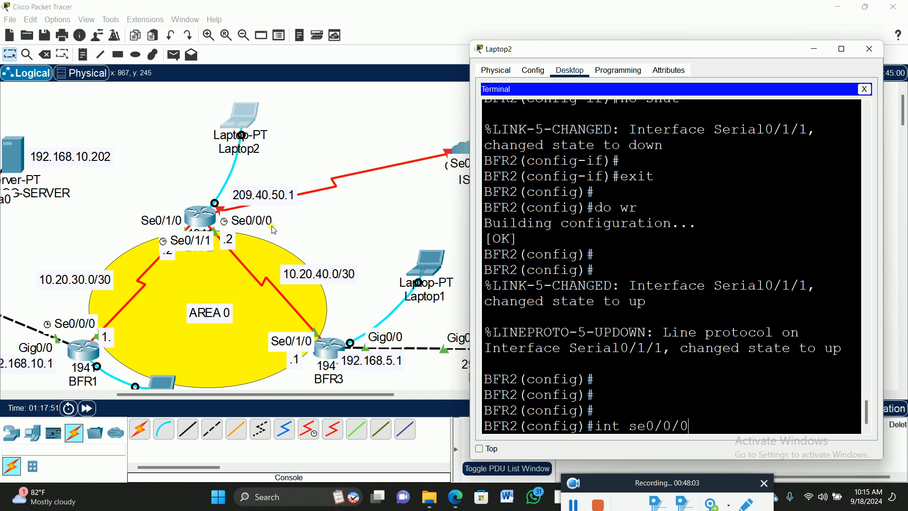
{"action": "key", "text": "Return"}
- Assign IP address 209.40.50.1 with subnet mask 255.255.255.0 to BFR2's interface se0/0/0
{"action": "type", "text": "ip add"}
{"action": "key", "text": "Tab"}
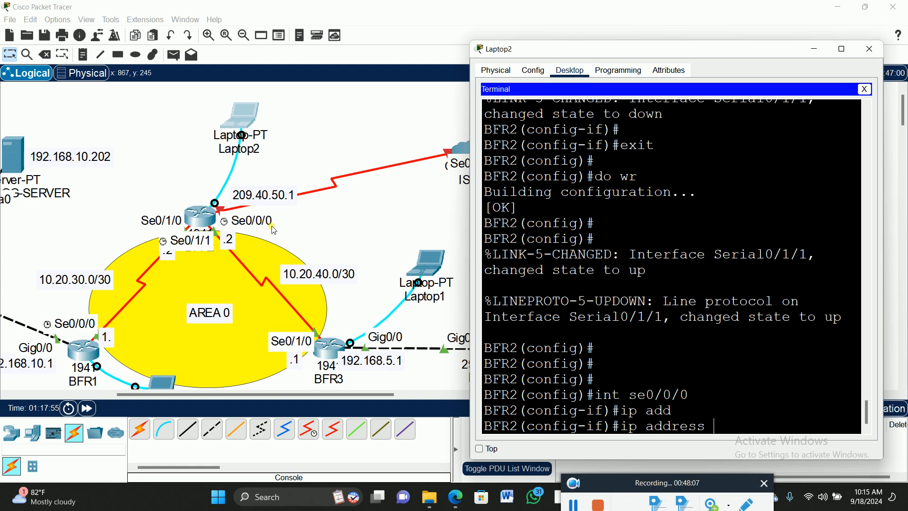
{"action": "type", "text": "209.40.50"}
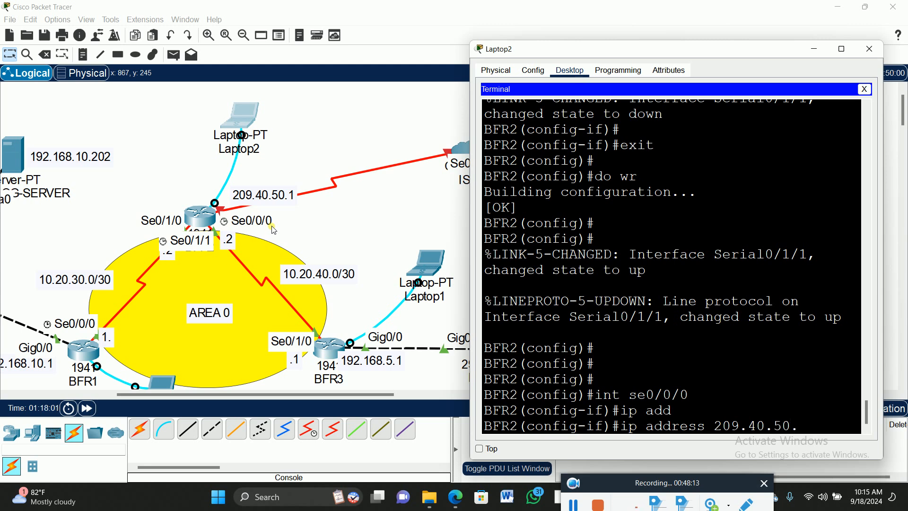
{"action": "type", "text": ".1 255.255"}
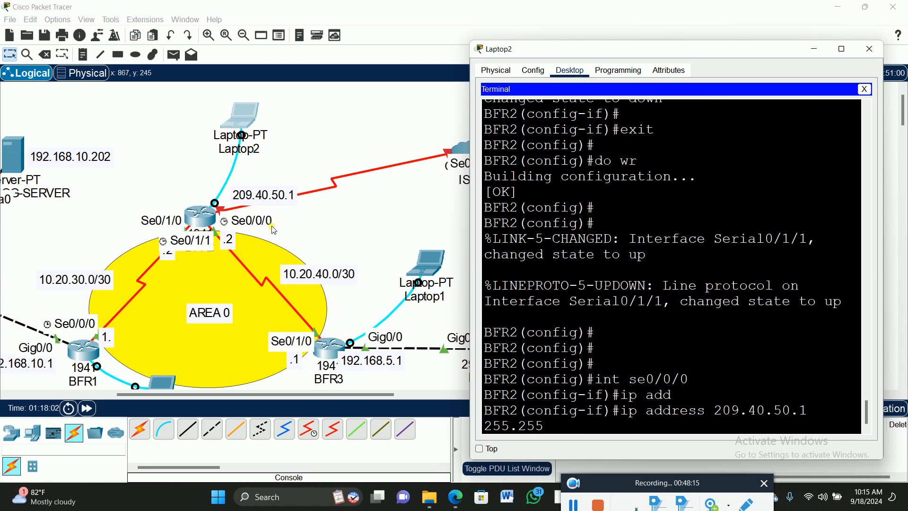
{"action": "type", "text": ".255.0"}
{"action": "key", "text": "Return"}
- Enable BFR2's interface se0/0/0 with no shut
{"action": "type", "text": "no"}
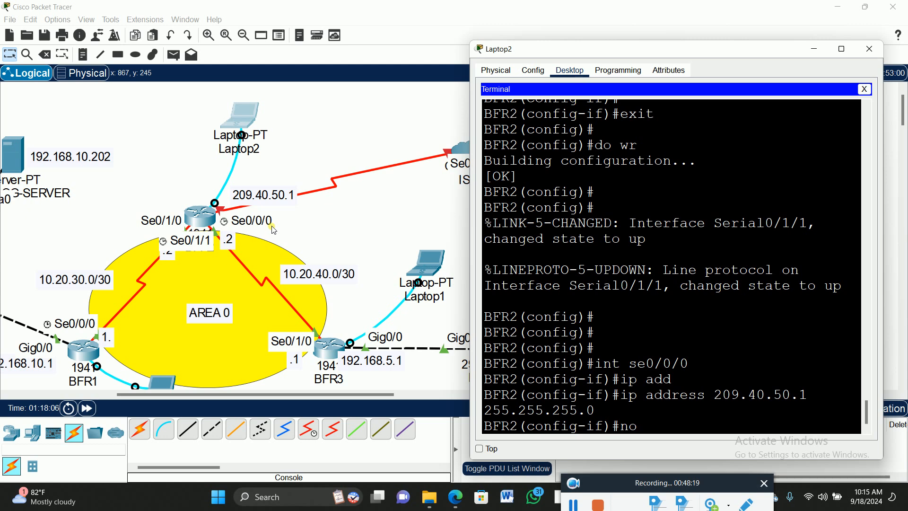
{"action": "type", "text": " shut"}
{"action": "key", "text": "Return"}
{"action": "key", "text": "Return"}
{"action": "key", "text": "Return"}
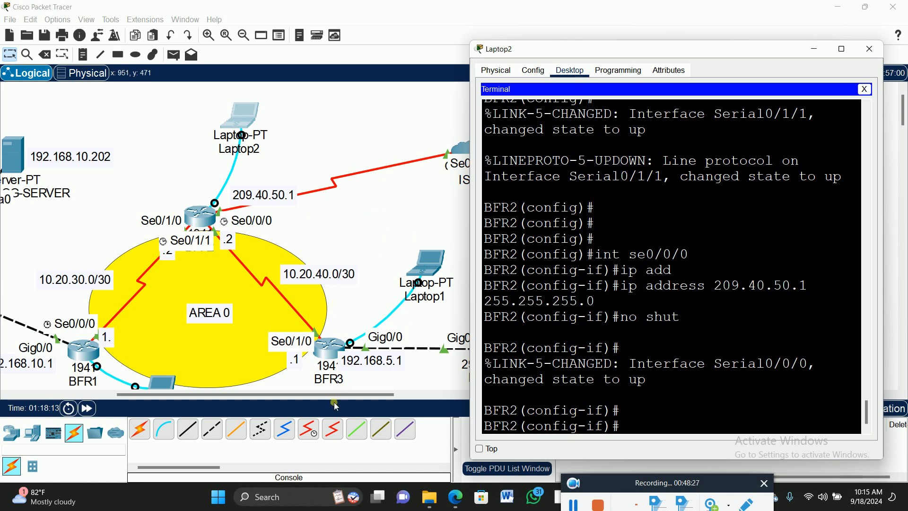
- Examine the link states and address labels across the whole topology, from the servers to the ISP and BFSSH-CLIENT
{"action": "left_click", "coordinate": [300, 402]}
{"action": "left_click_drag", "start_coordinate": [300, 405], "coordinate": [267, 404]}
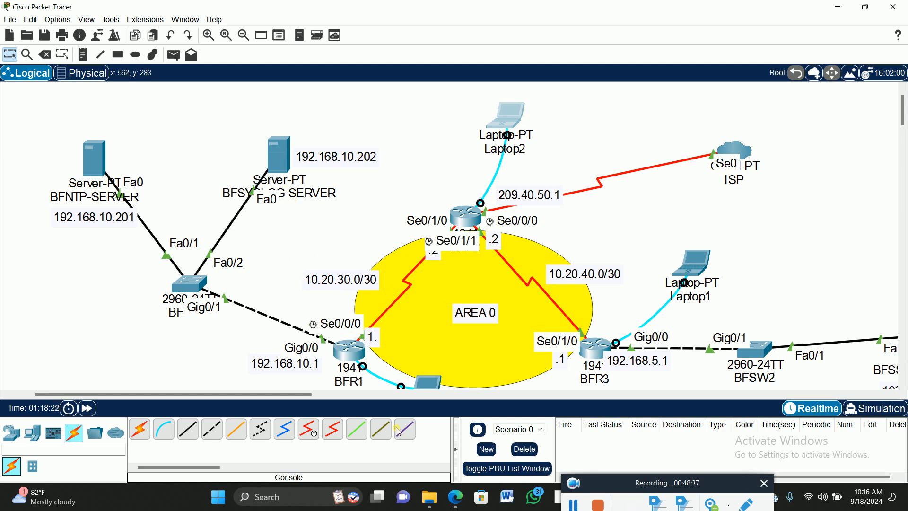
{"action": "mouse_move", "coordinate": [292, 394]}
{"action": "left_mouse_down"}
{"action": "mouse_move", "coordinate": [387, 397]}
{"action": "mouse_move", "coordinate": [303, 397]}
{"action": "left_mouse_up"}
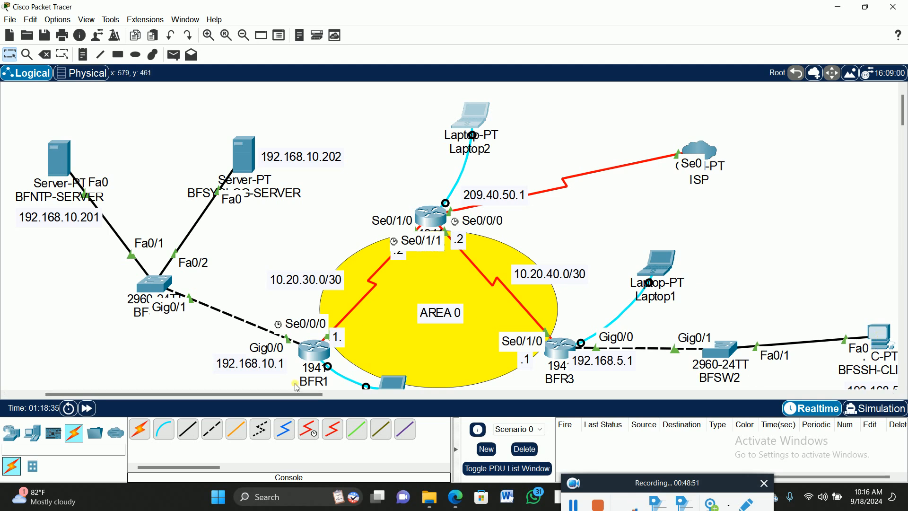
{"action": "left_click", "coordinate": [512, 395]}
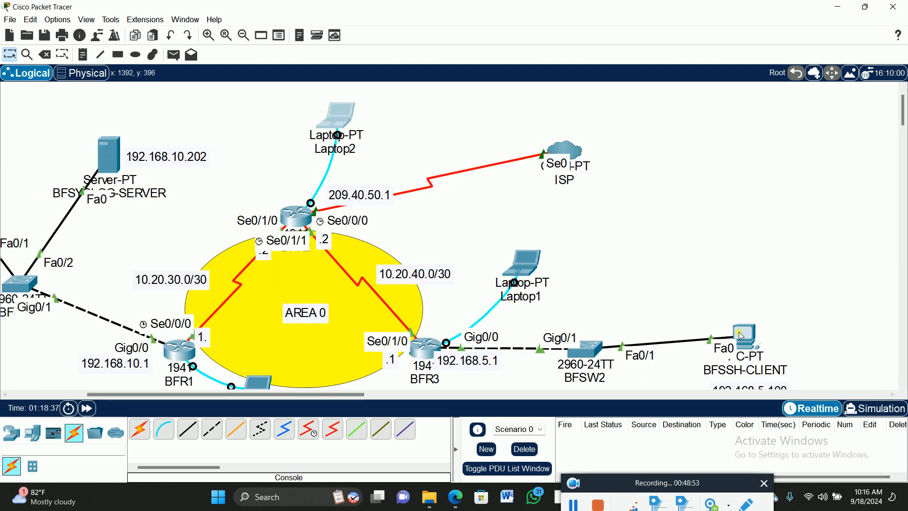
{"action": "scroll", "coordinate": [615, 331], "scroll_direction": "down", "scroll_amount": 2}
{"action": "left_click", "coordinate": [747, 291]}
{"action": "left_click", "coordinate": [758, 312]}
{"action": "mouse_move", "coordinate": [750, 294]}
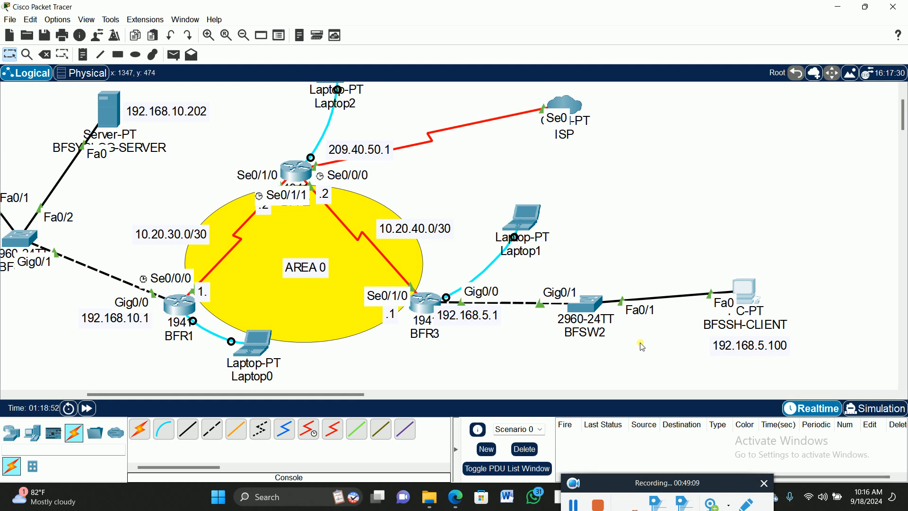
{"action": "left_click_drag", "start_coordinate": [347, 396], "coordinate": [328, 398]}
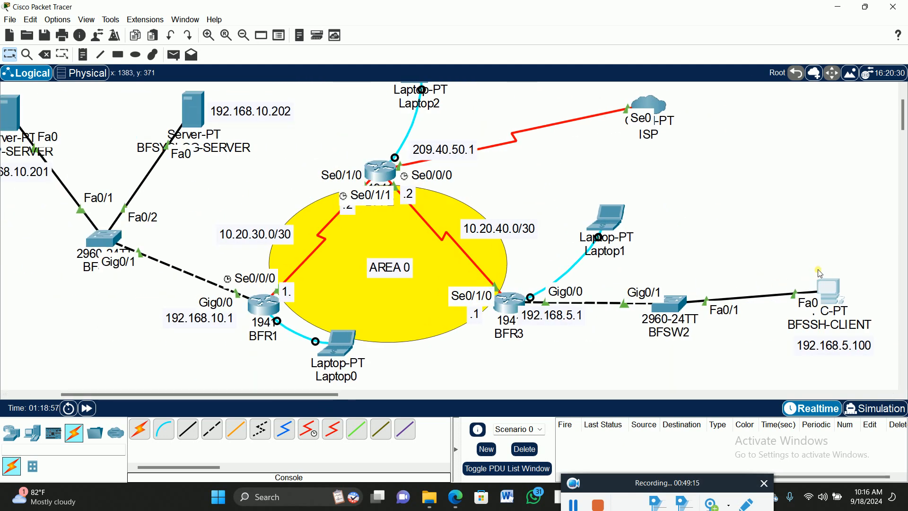
{"action": "left_click", "coordinate": [244, 36]}
{"action": "left_click_drag", "start_coordinate": [303, 394], "coordinate": [228, 394]}
{"action": "scroll", "coordinate": [528, 283], "scroll_direction": "up", "scroll_amount": 3}
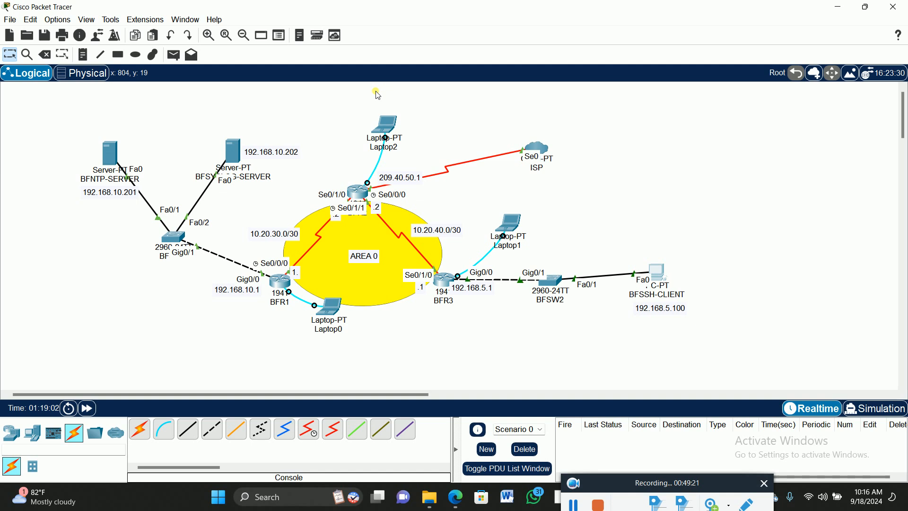
{"action": "left_click", "coordinate": [208, 35]}
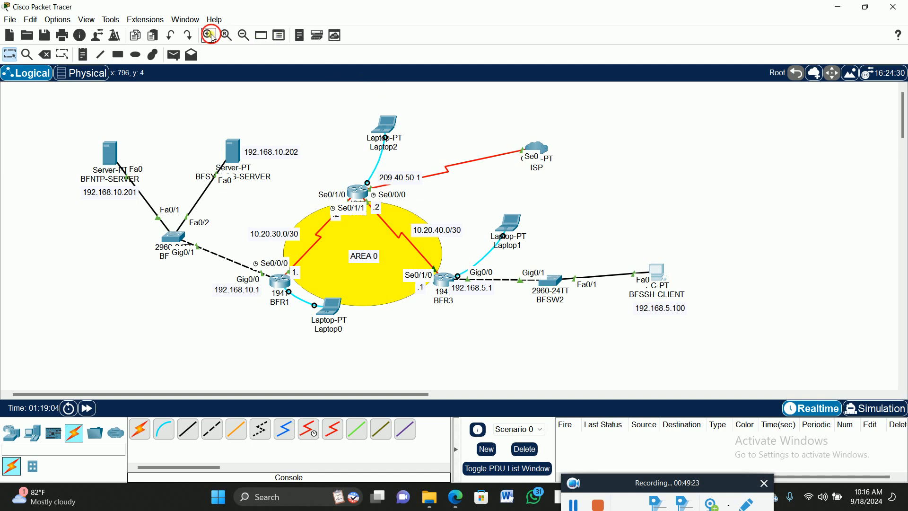
{"action": "scroll", "coordinate": [473, 191], "scroll_direction": "down", "scroll_amount": 2}
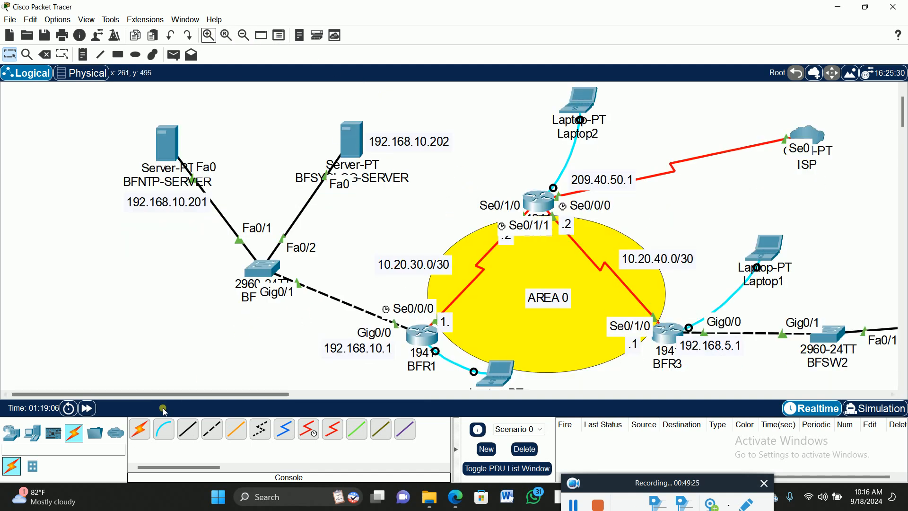
{"action": "left_click_drag", "start_coordinate": [174, 401], "coordinate": [216, 399]}
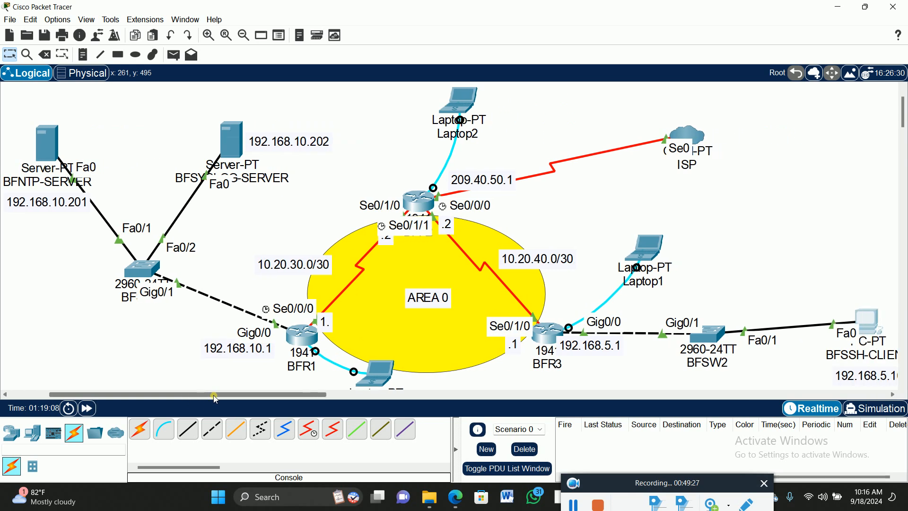